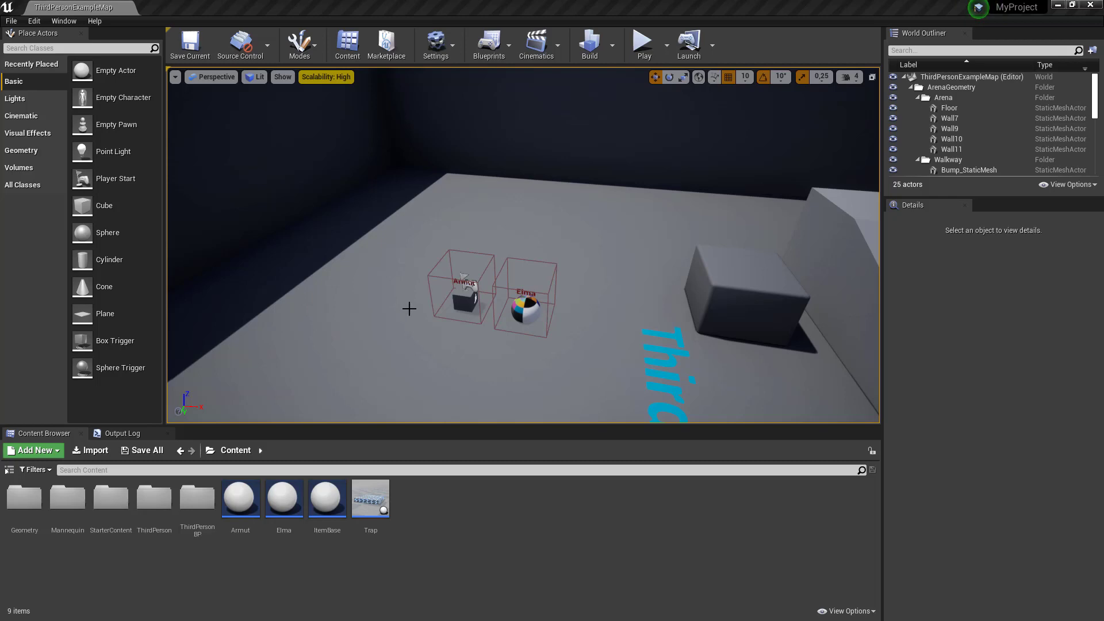
# Step: Fly around the arena past the trap and Armut/Elma boxes, then select the ThirdPersonCharacter
pyautogui.moveTo(408, 308); pyautogui.dragTo(402, 276, button='right')
pyautogui.moveTo(523, 245); pyautogui.dragTo(574, 303, button='right')
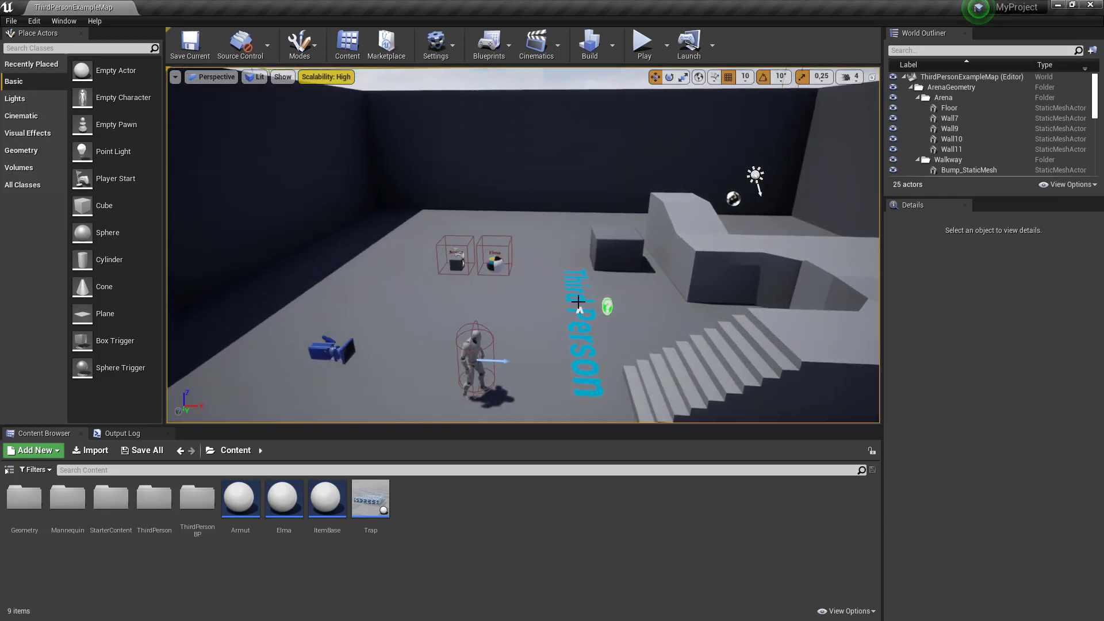
pyautogui.moveTo(443, 323); pyautogui.dragTo(449, 310, button='right')
pyautogui.moveTo(523, 244)
pyautogui.mouseDown(button='right')
pyautogui.moveTo(523, 276)
pyautogui.moveTo(473, 315)
pyautogui.mouseUp(button='right')
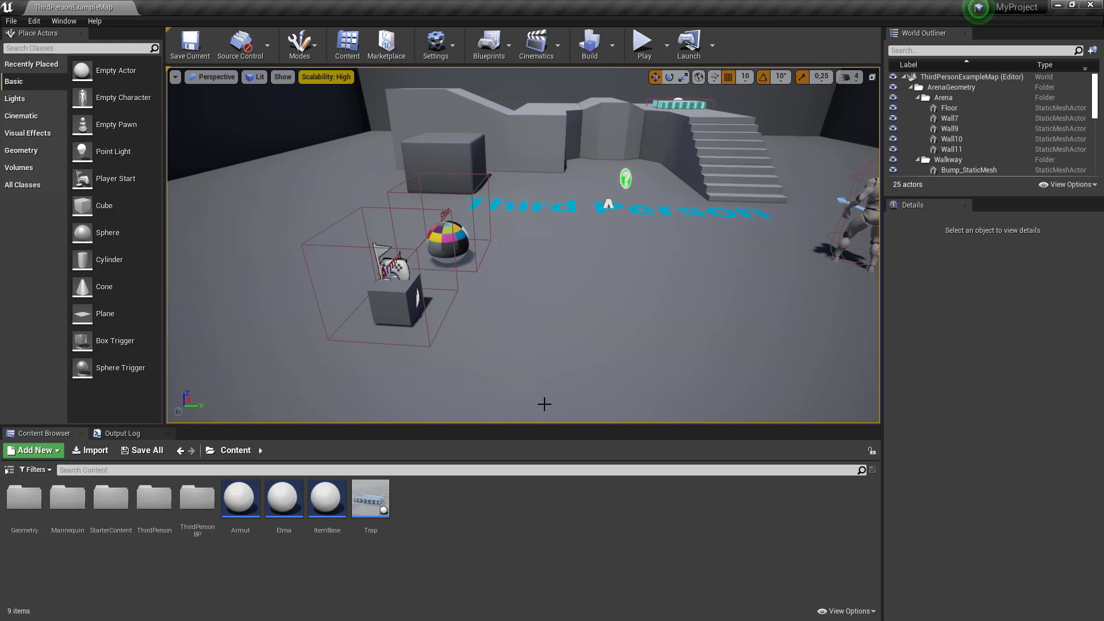
pyautogui.moveTo(593, 85); pyautogui.dragTo(618, 78, button='right')
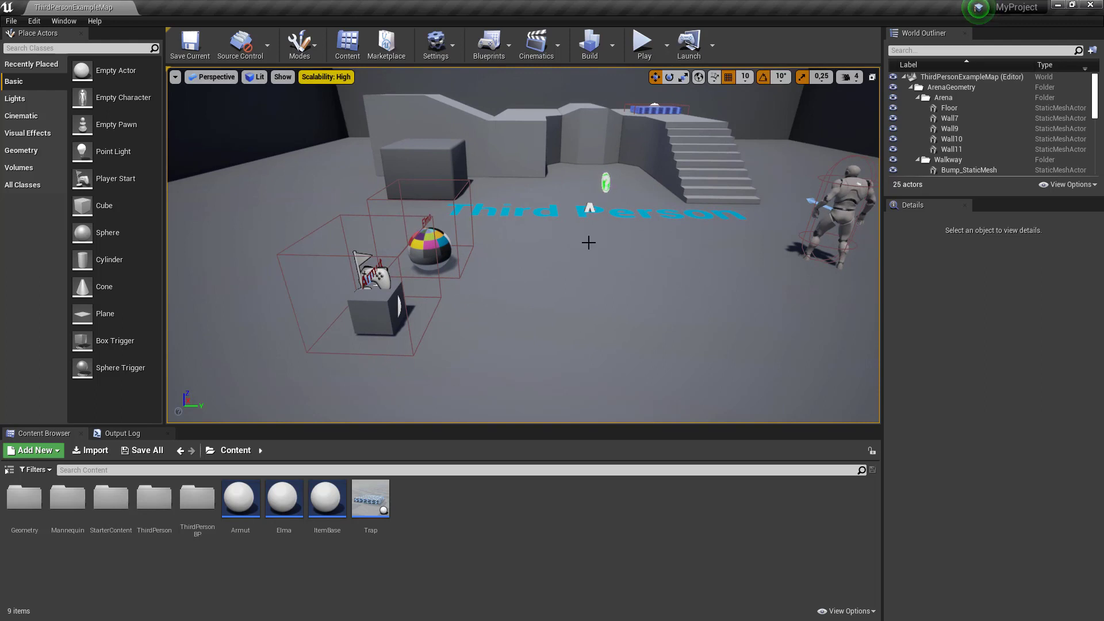
pyautogui.click(837, 221)
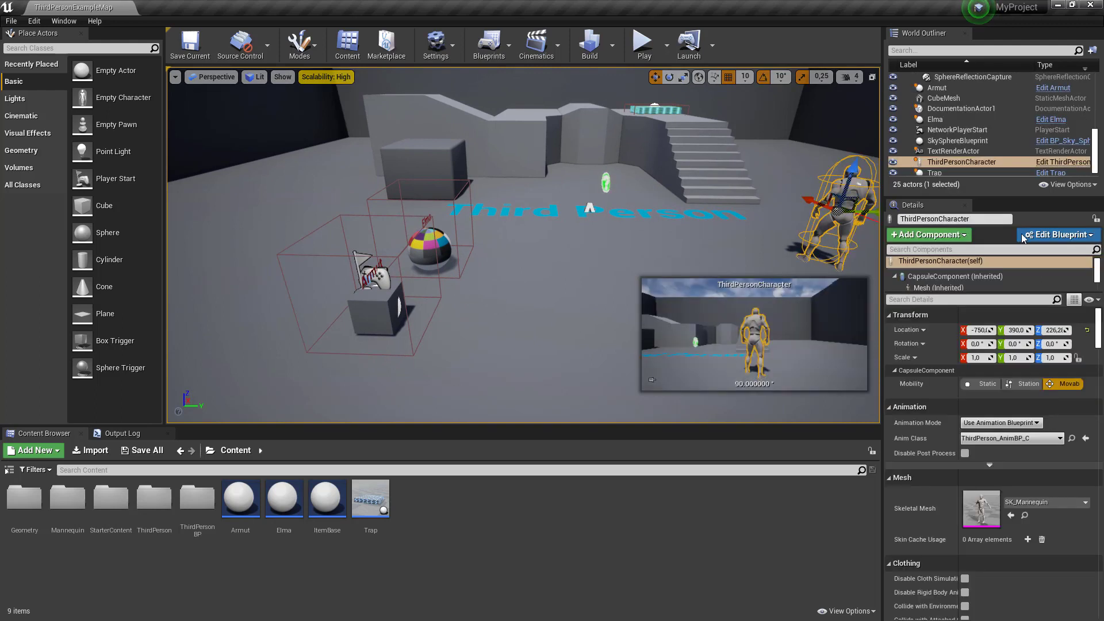
# Step: Open the ThirdPersonCharacter Blueprint Editor and inspect the Envanter variable node
pyautogui.click(1059, 234)
pyautogui.click(1006, 253)
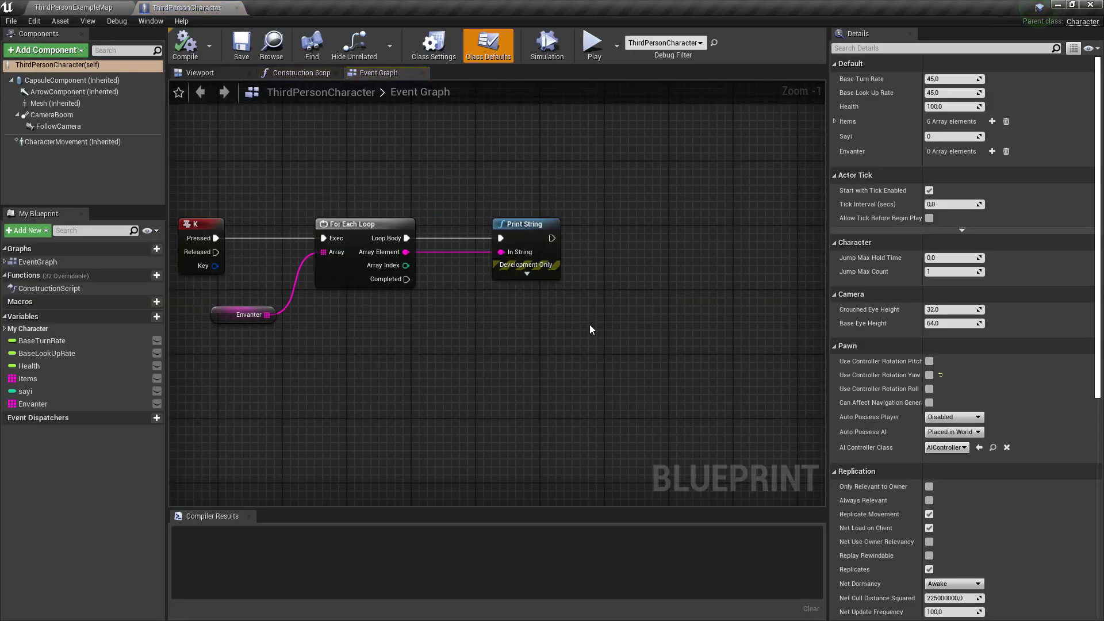
pyautogui.click(242, 322)
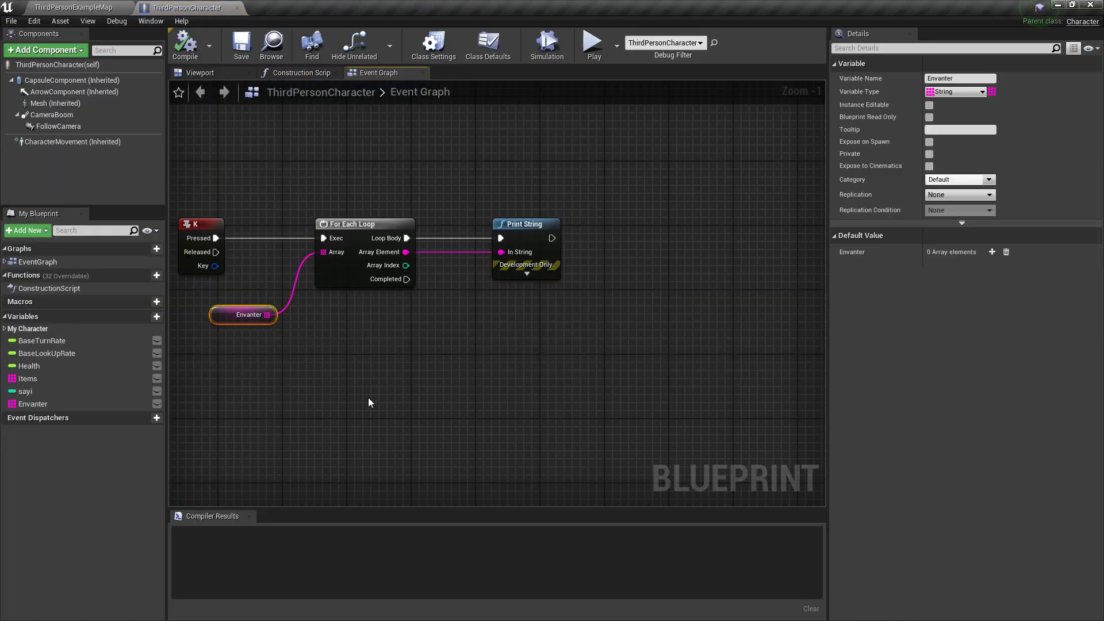
pyautogui.click(335, 395)
pyautogui.moveTo(332, 370); pyautogui.dragTo(255, 318)
pyautogui.click(396, 407)
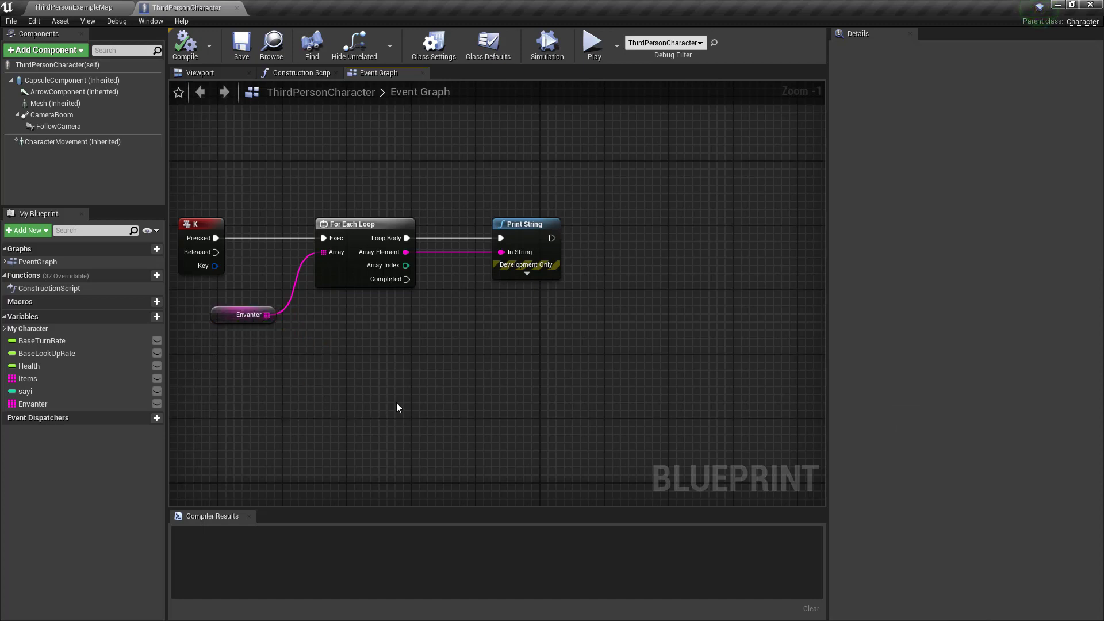
pyautogui.click(253, 315)
pyautogui.click(366, 391)
pyautogui.moveTo(312, 411)
pyautogui.mouseDown()
pyautogui.moveTo(186, 292)
pyautogui.moveTo(377, 456)
pyautogui.mouseUp()
# Step: Browse the Damage, overlap and ADD node groups in the Event Graph, then return to the level
pyautogui.scroll(-6, 290, 482)
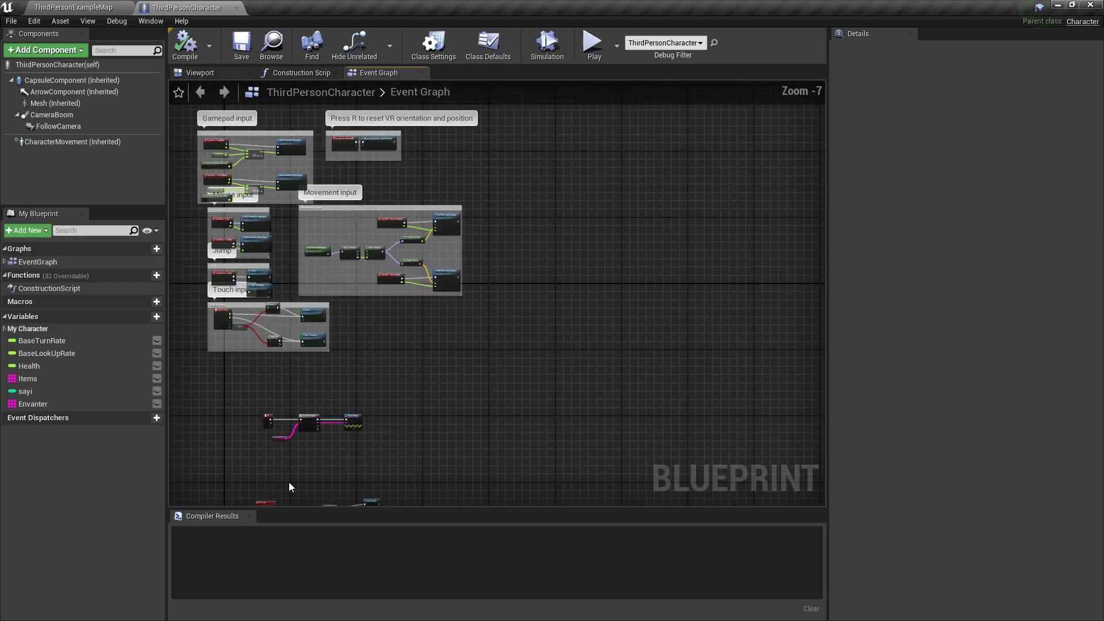
pyautogui.scroll(5, 290, 482)
pyautogui.scroll(-1, 289, 482)
pyautogui.moveTo(289, 482); pyautogui.dragTo(360, 261, button='right')
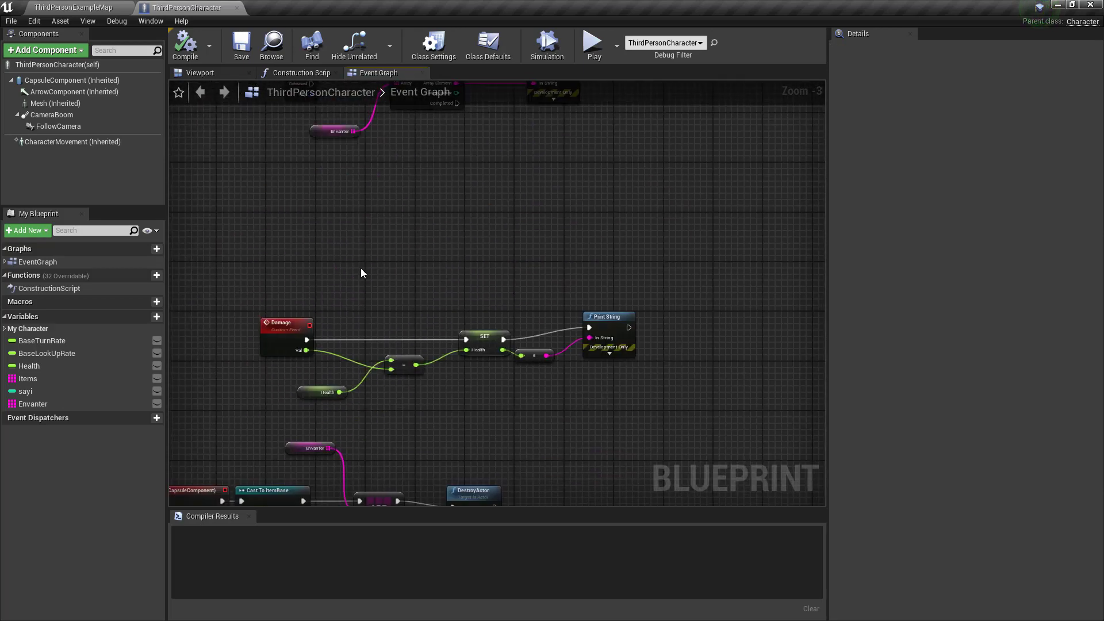
pyautogui.scroll(-1, 361, 273)
pyautogui.moveTo(389, 318); pyautogui.dragTo(445, 187, button='right')
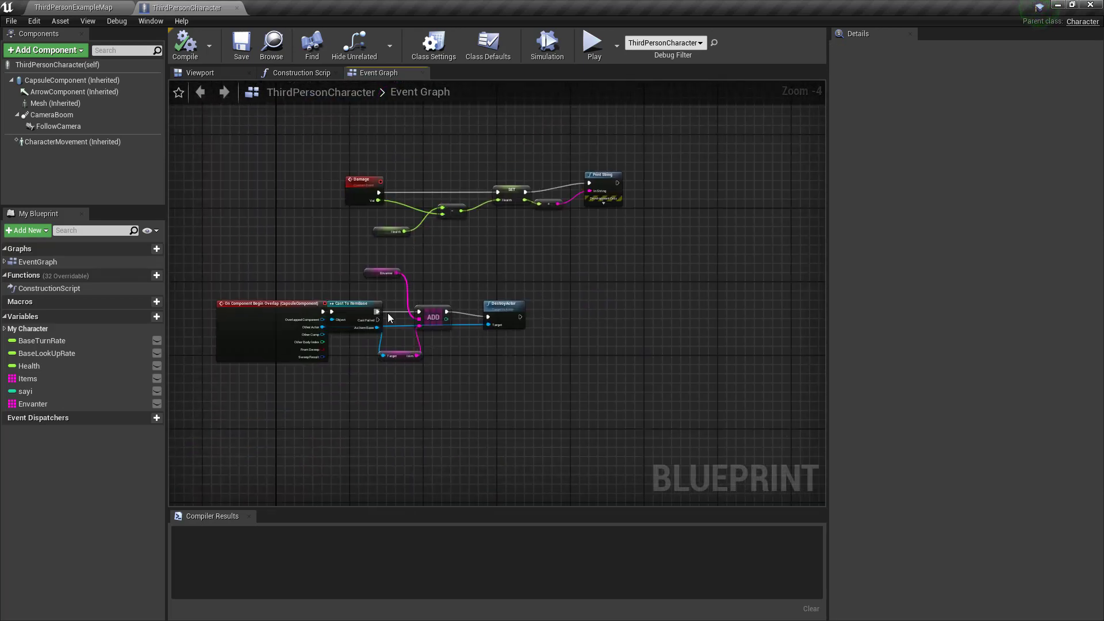
pyautogui.scroll(1, 389, 318)
pyautogui.scroll(3, 423, 351)
pyautogui.moveTo(465, 167); pyautogui.dragTo(464, 444)
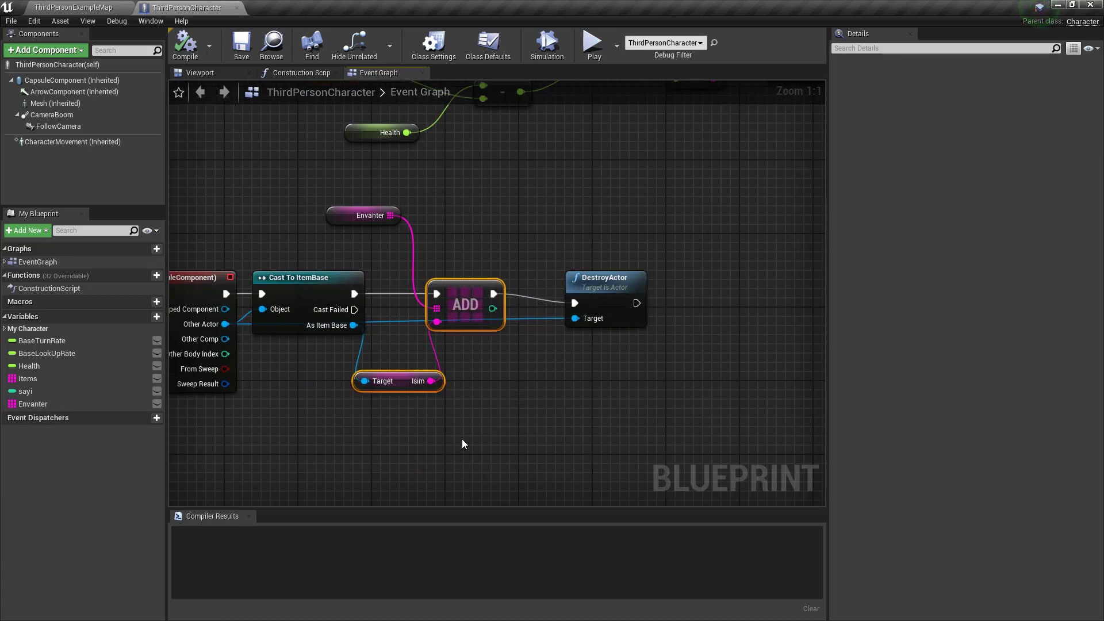
pyautogui.click(462, 440)
pyautogui.scroll(-4, 463, 440)
pyautogui.scroll(4, 560, 376)
pyautogui.scroll(-4, 478, 405)
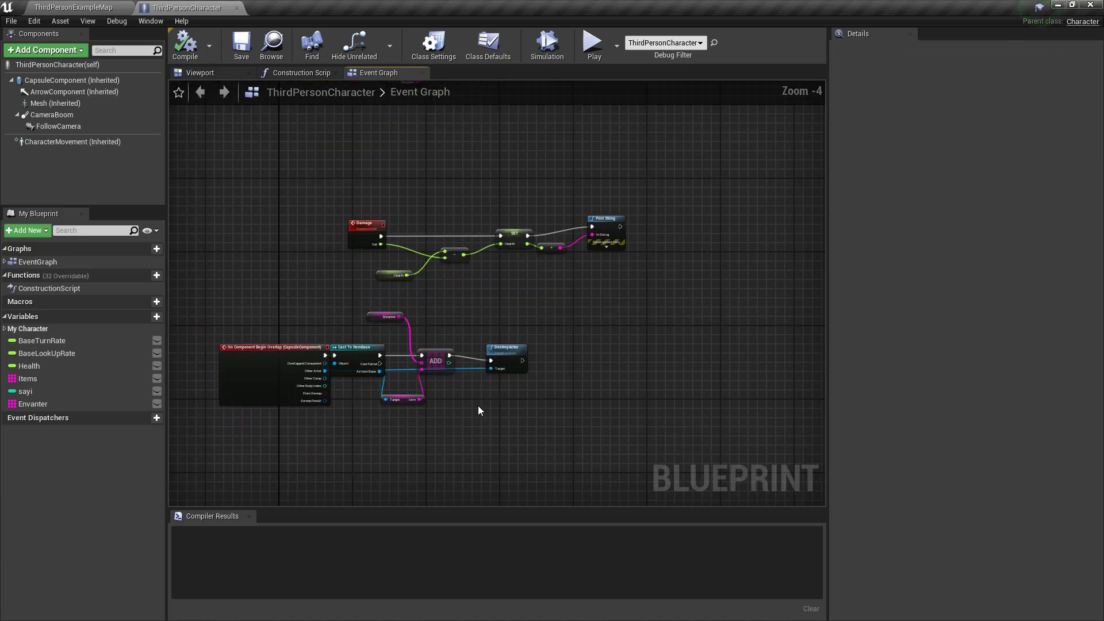
pyautogui.scroll(-1, 478, 405)
pyautogui.click(73, 7)
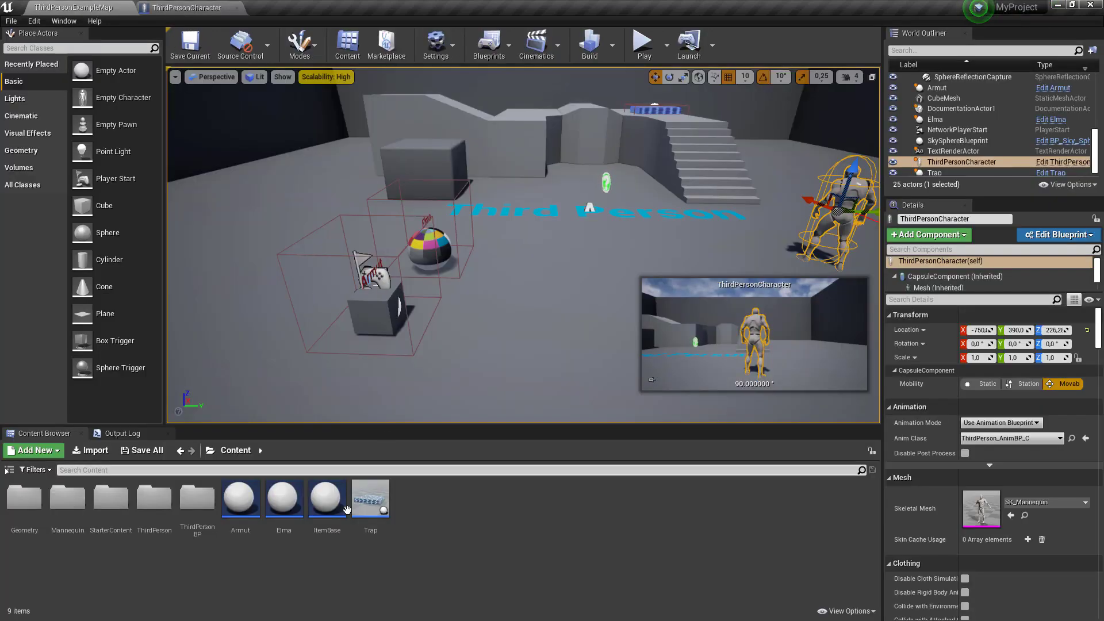
pyautogui.click(284, 499)
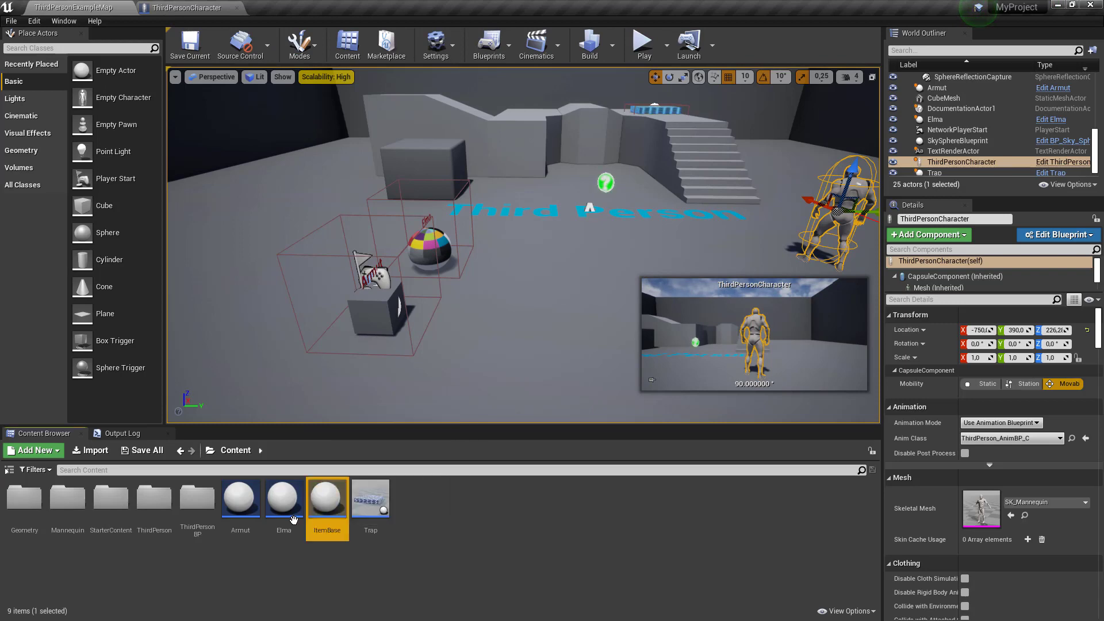
pyautogui.click(237, 519)
pyautogui.click(284, 499)
pyautogui.click(239, 499)
pyautogui.moveTo(491, 283); pyautogui.dragTo(437, 270, button='right')
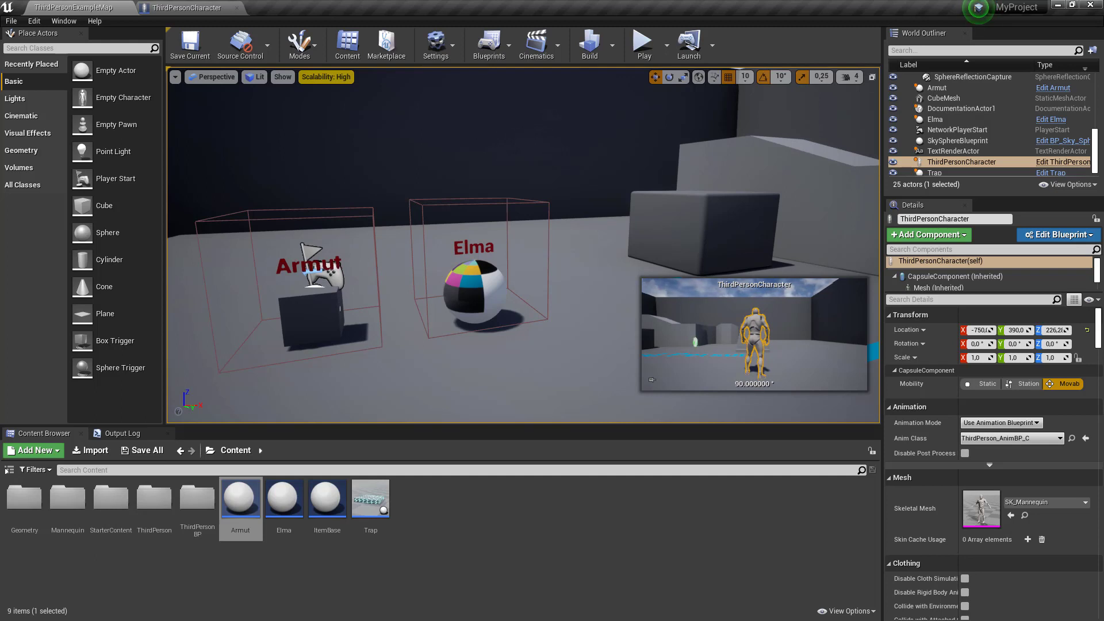
pyautogui.doubleClick(287, 518)
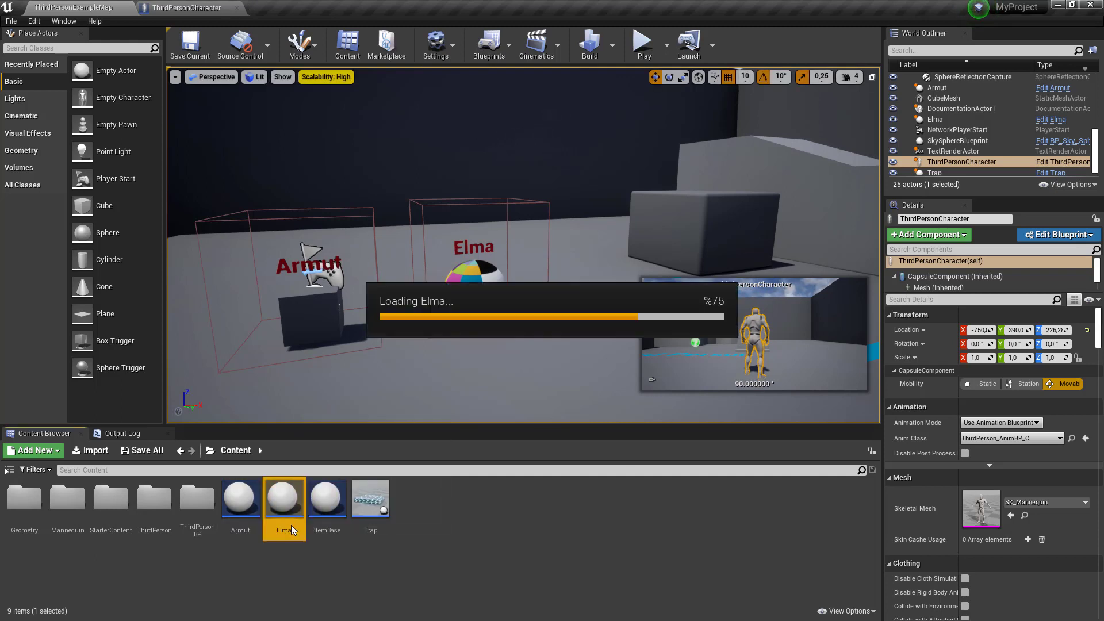
pyautogui.middleClick(287, 6)
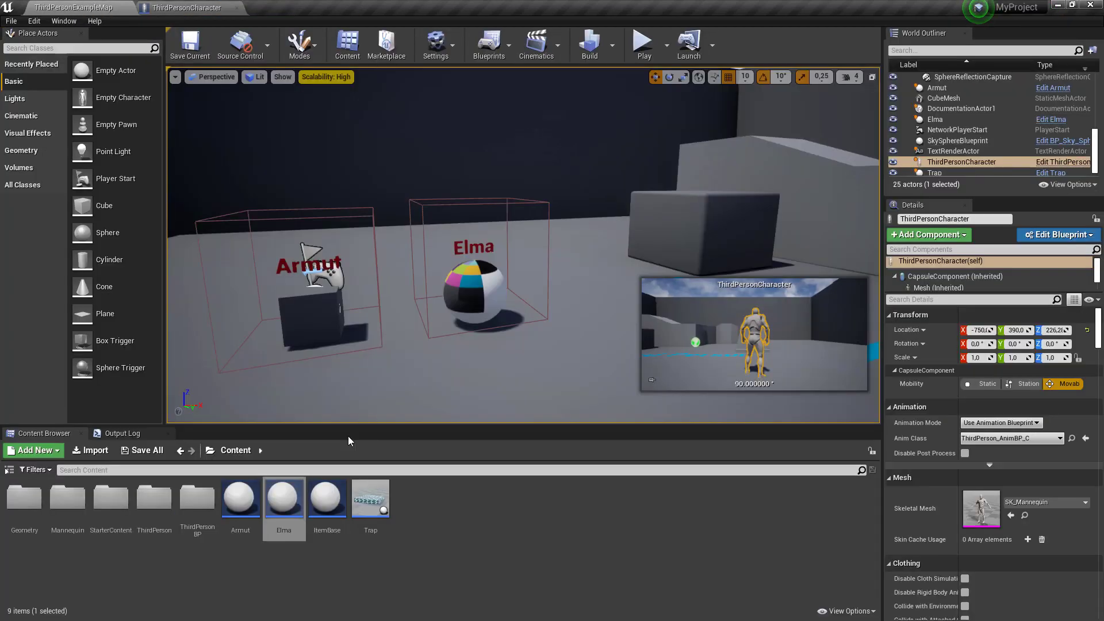
# Step: Add a Blueprints > Structure asset in the Content Browser and name it ItemStr
pyautogui.rightClick(438, 510)
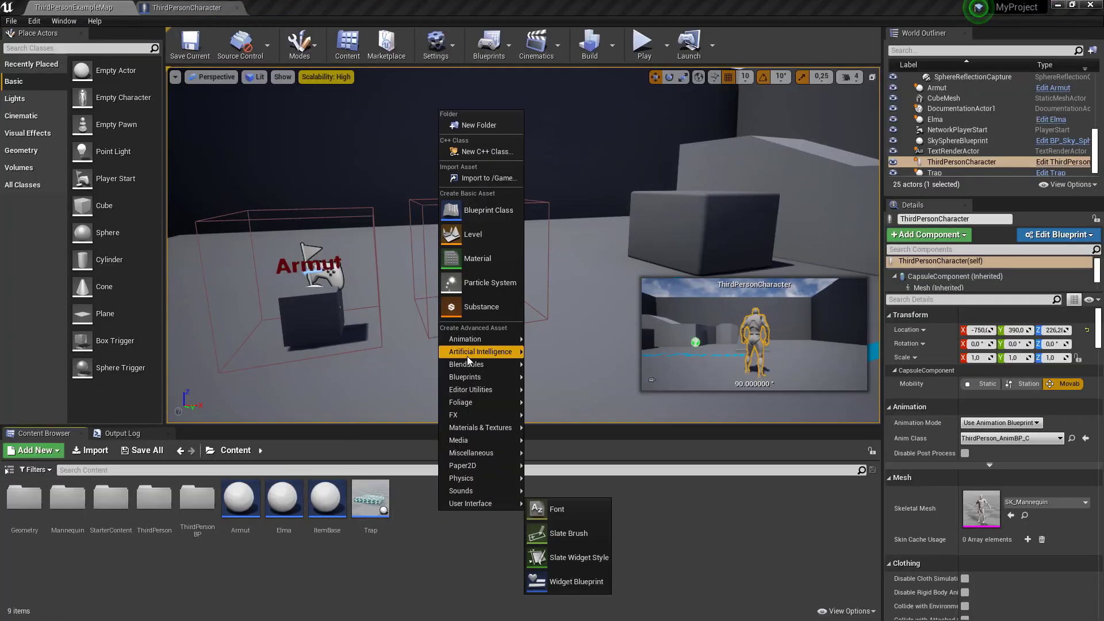
pyautogui.moveTo(472, 374)
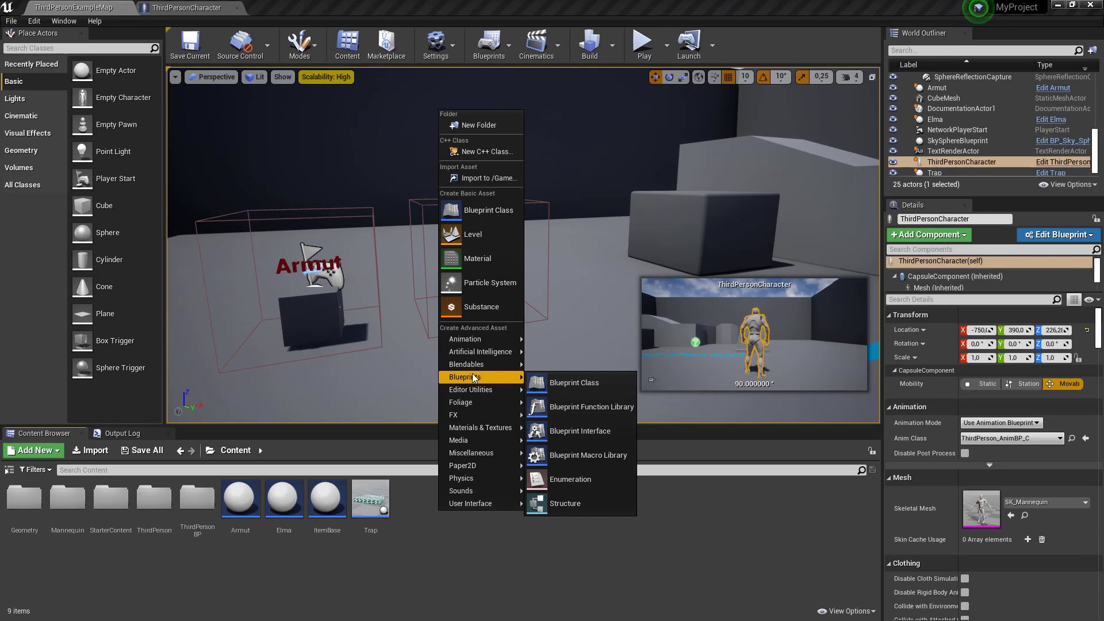
pyautogui.click(574, 508)
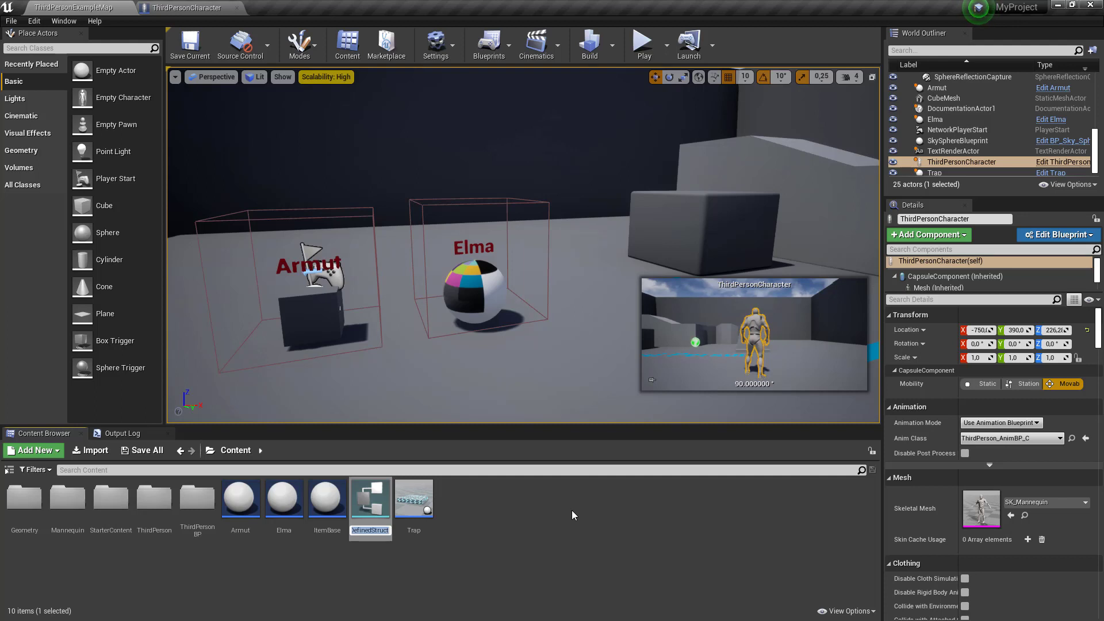
pyautogui.write('It')
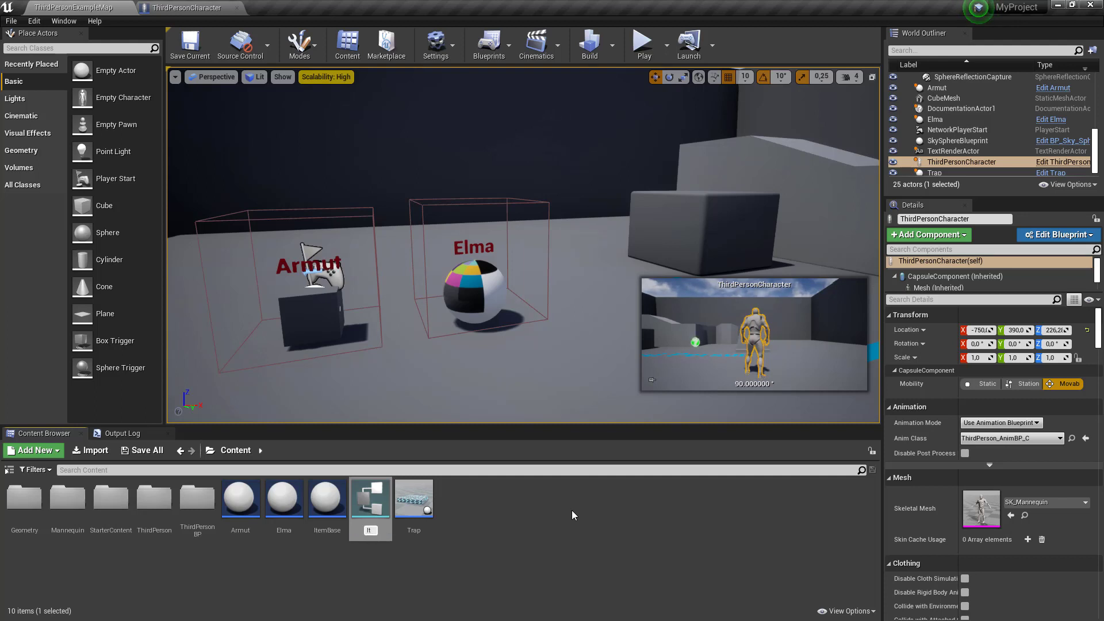
pyautogui.write('emS')
pyautogui.write('tr')
pyautogui.press('Return')
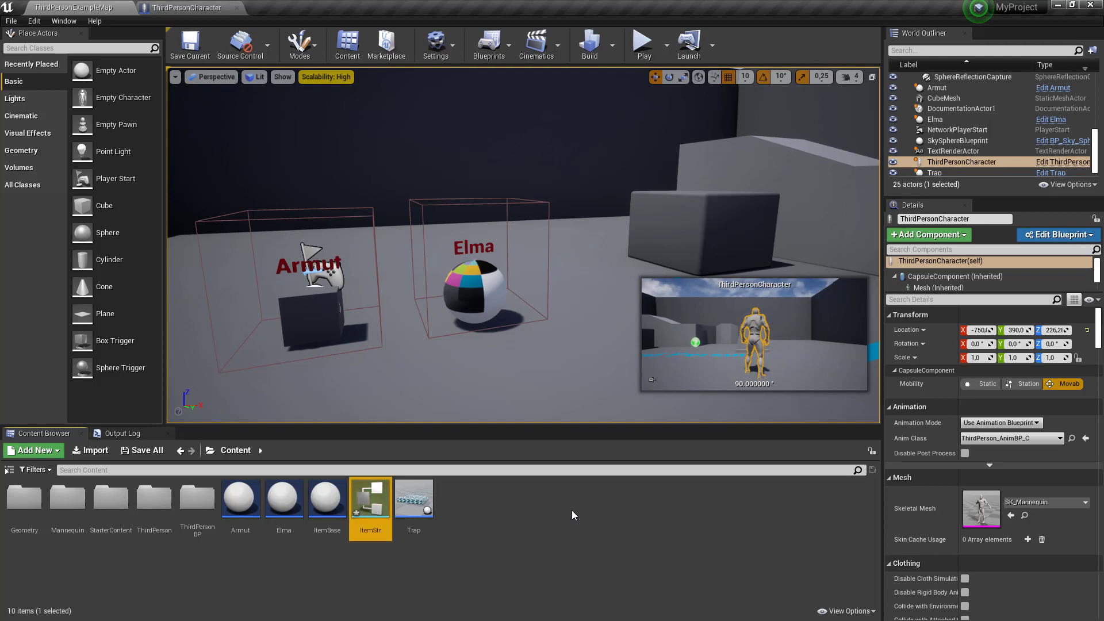
# Step: Open ItemStr and add two more member variables for three in total
pyautogui.doubleClick(390, 510)
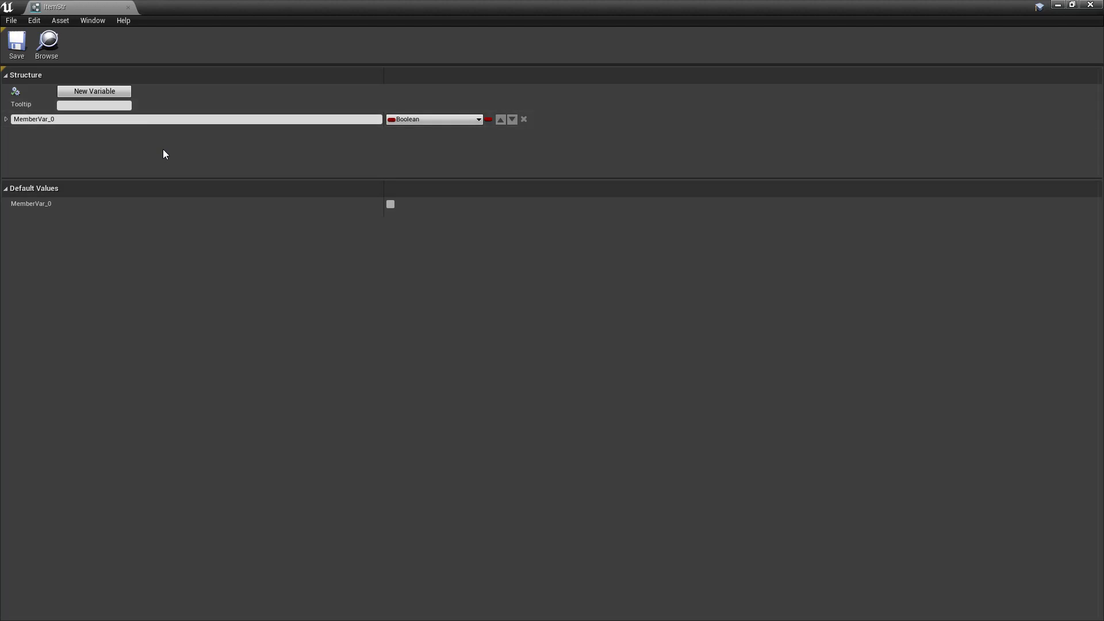
pyautogui.click(101, 95)
pyautogui.click(101, 95)
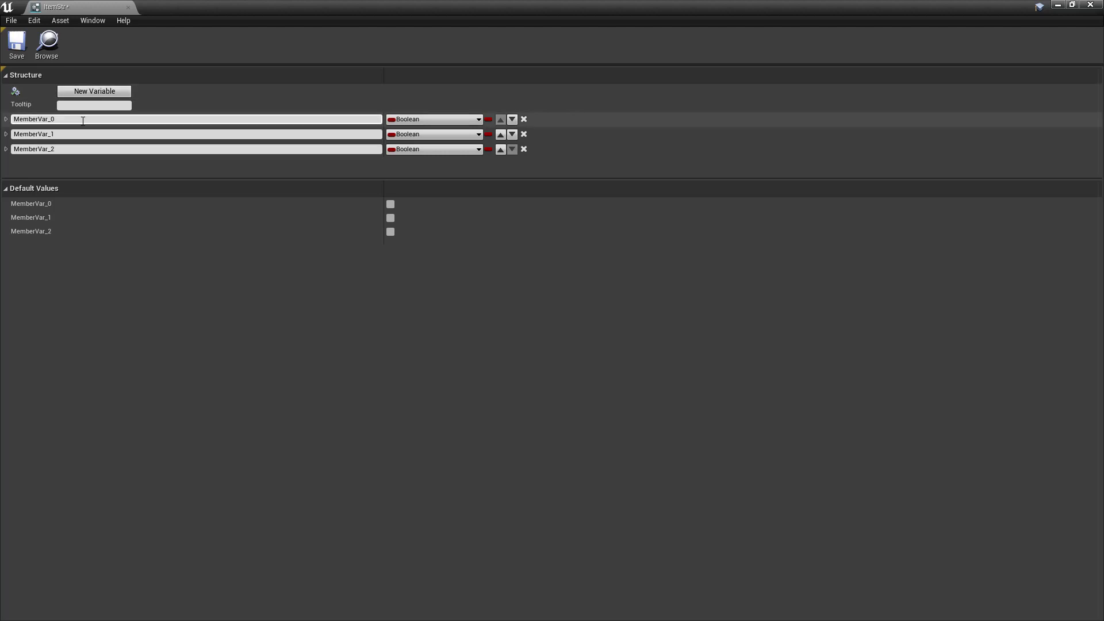
# Step: Rename MemberVar_0 to Name and MemberVar_1 to Img
pyautogui.click(83, 121)
pyautogui.write('Name')
pyautogui.press('Return')
pyautogui.click(64, 134)
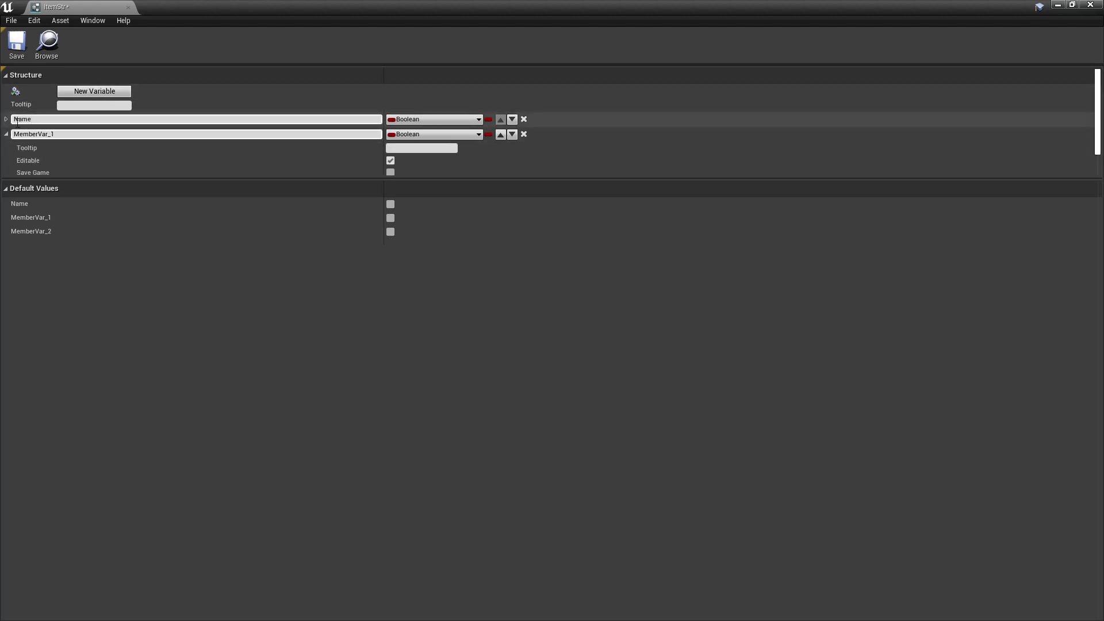
pyautogui.click(7, 135)
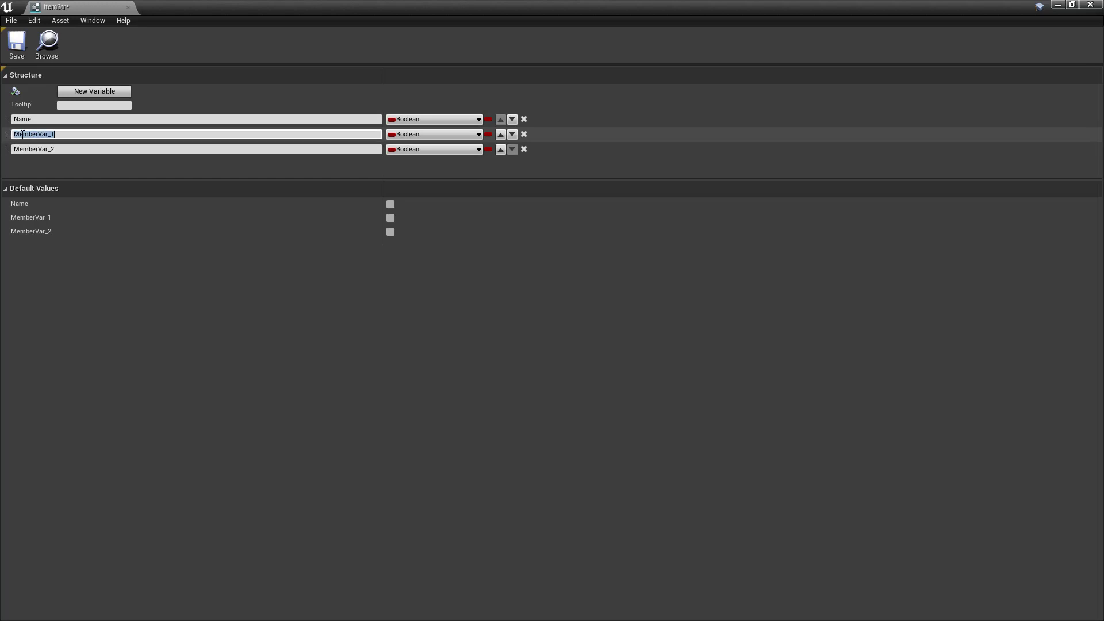
pyautogui.write('Img')
pyautogui.click(144, 148)
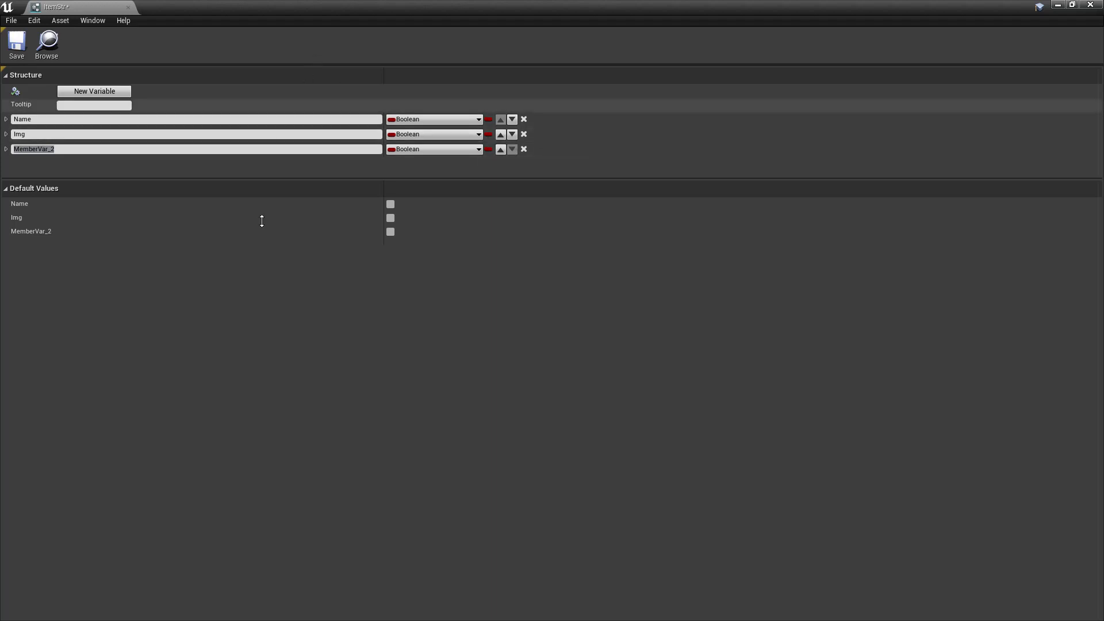
# Step: Delete the third member and make Name a String
pyautogui.click(523, 152)
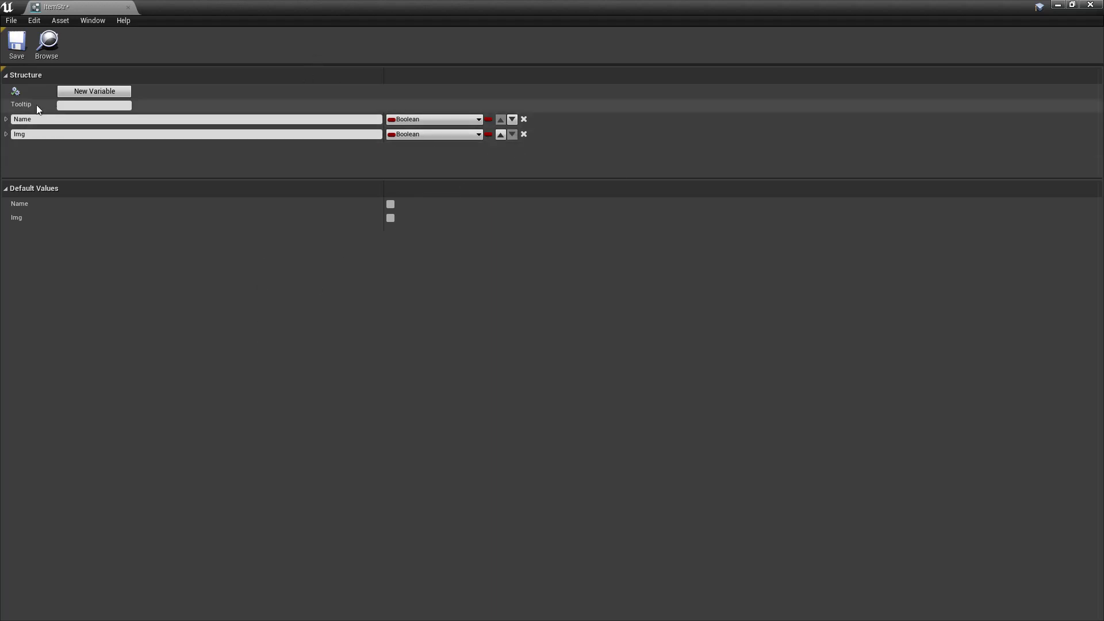
pyautogui.click(465, 120)
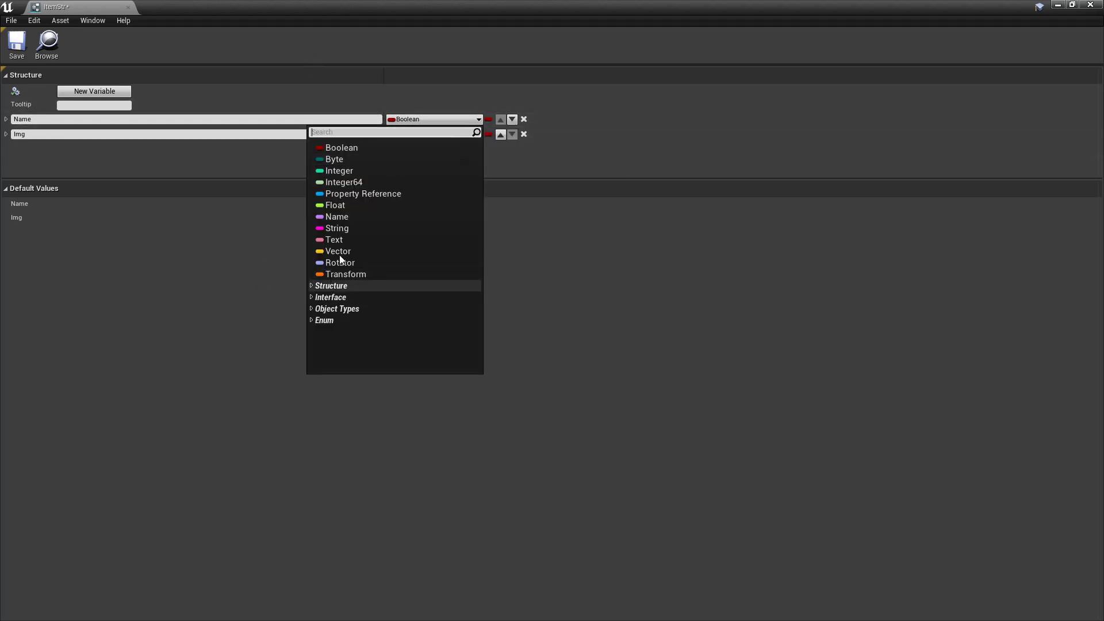
pyautogui.click(344, 230)
# Step: Make Img a Texture 2D object reference, then save and close ItemStr
pyautogui.click(437, 135)
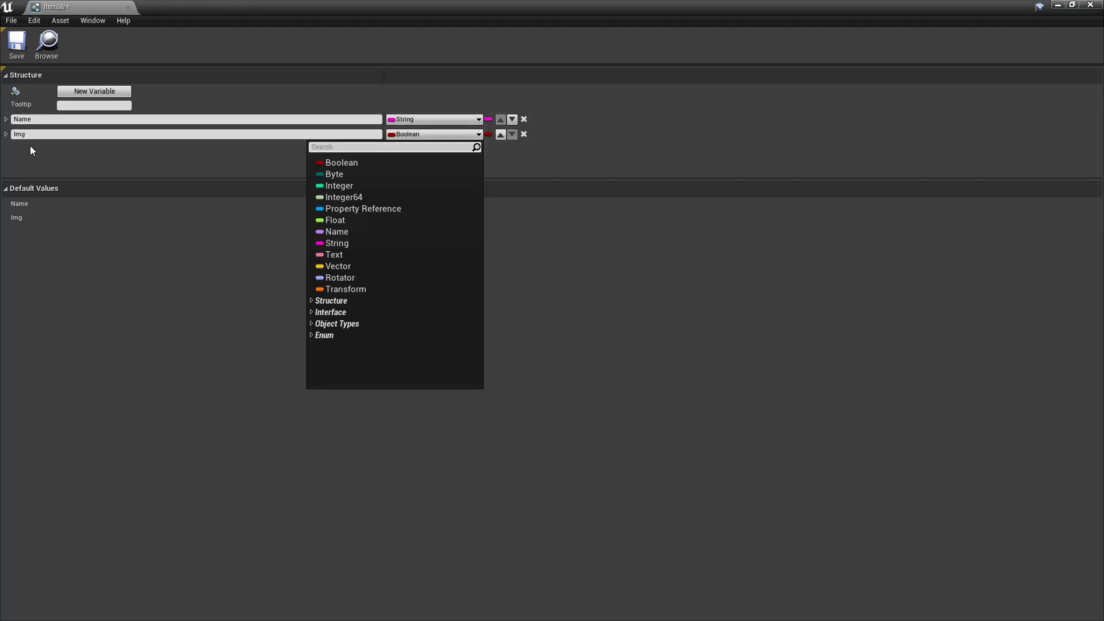
pyautogui.write('text')
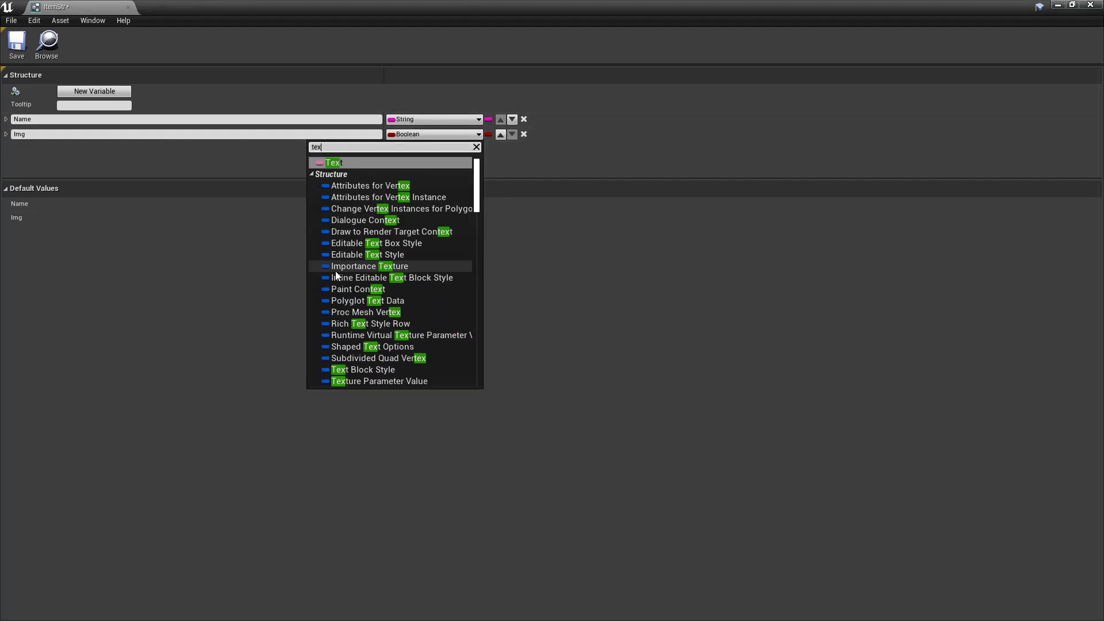
pyautogui.scroll(-5, 371, 320)
pyautogui.moveTo(371, 316)
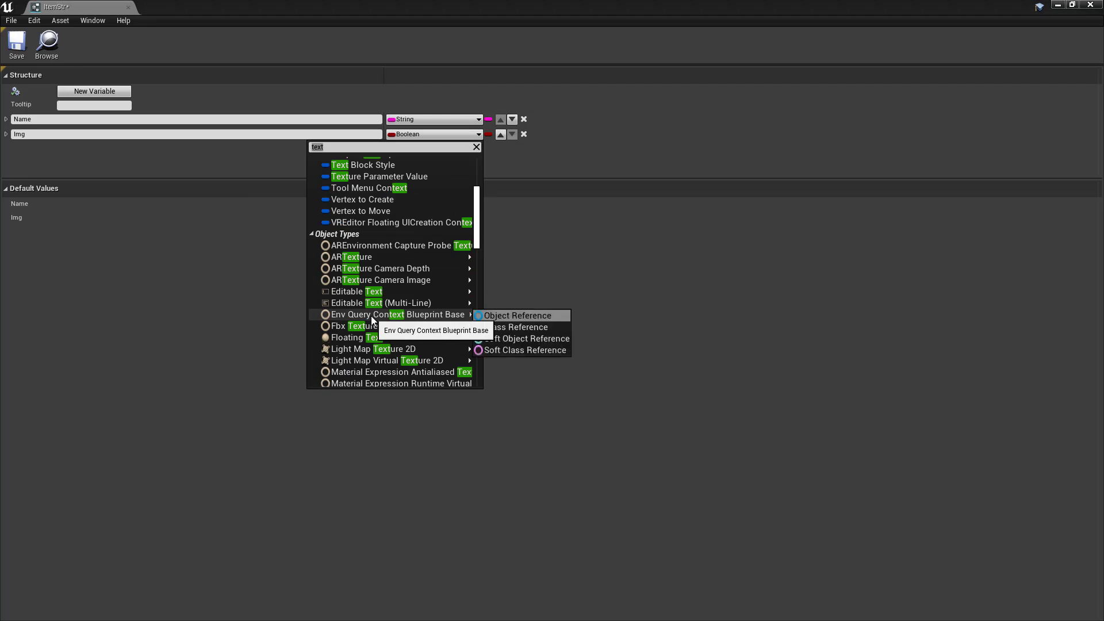
pyautogui.click(343, 146)
pyautogui.write('2')
pyautogui.hotkey('ctrl', 'a')
pyautogui.write('2d')
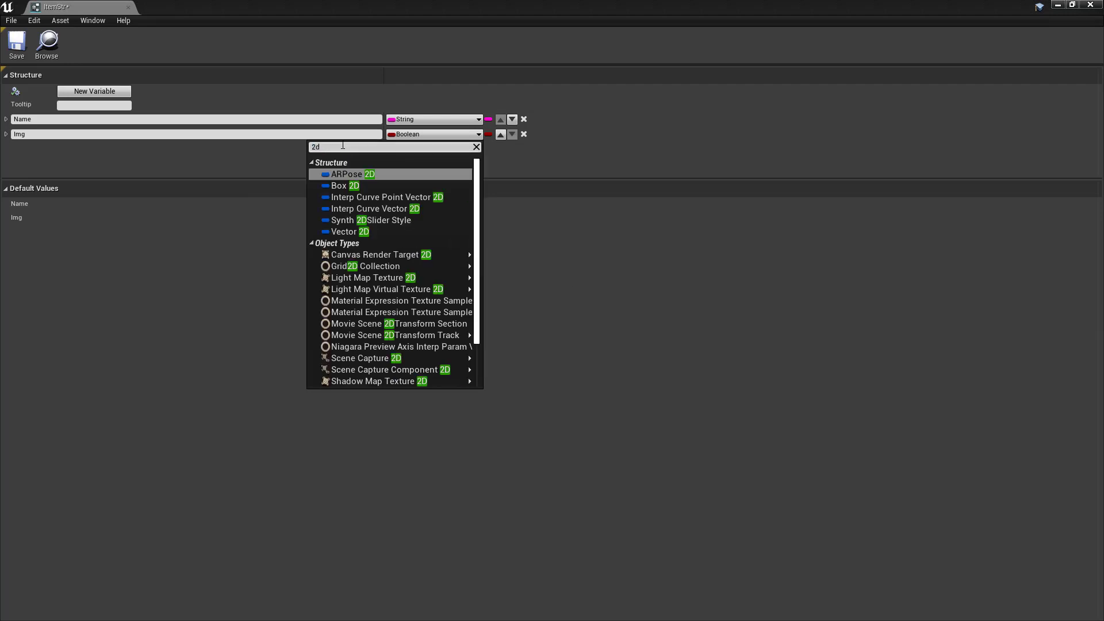
pyautogui.scroll(-3, 354, 296)
pyautogui.moveTo(360, 374)
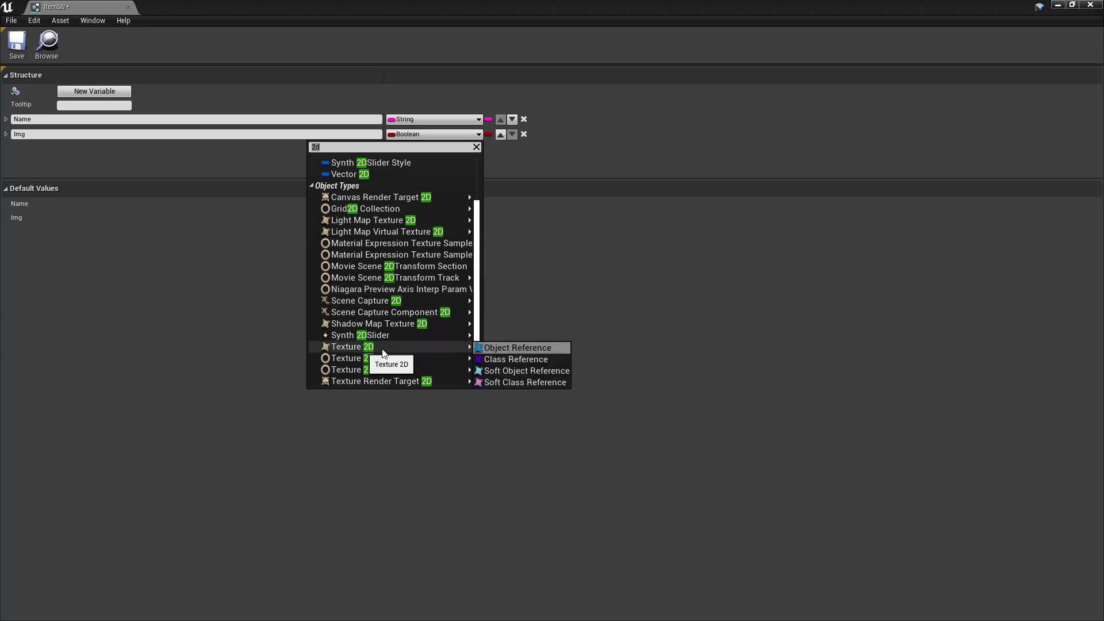
pyautogui.click(524, 347)
pyautogui.click(17, 43)
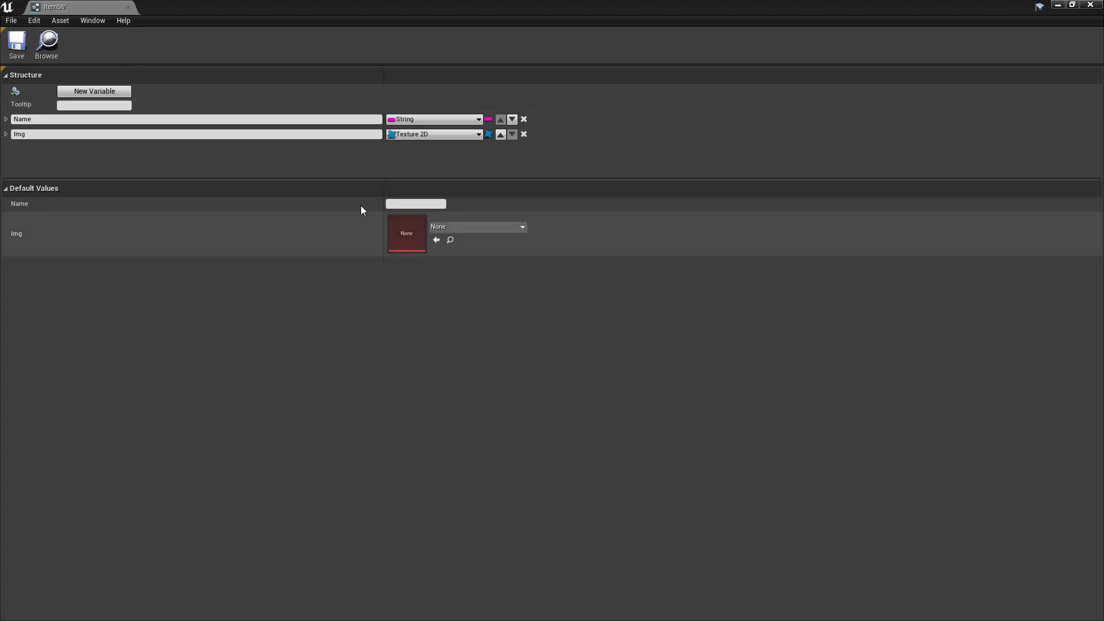
pyautogui.click(127, 6)
# Step: Open the ItemBase blueprint and delete its isim variable
pyautogui.doubleClick(321, 516)
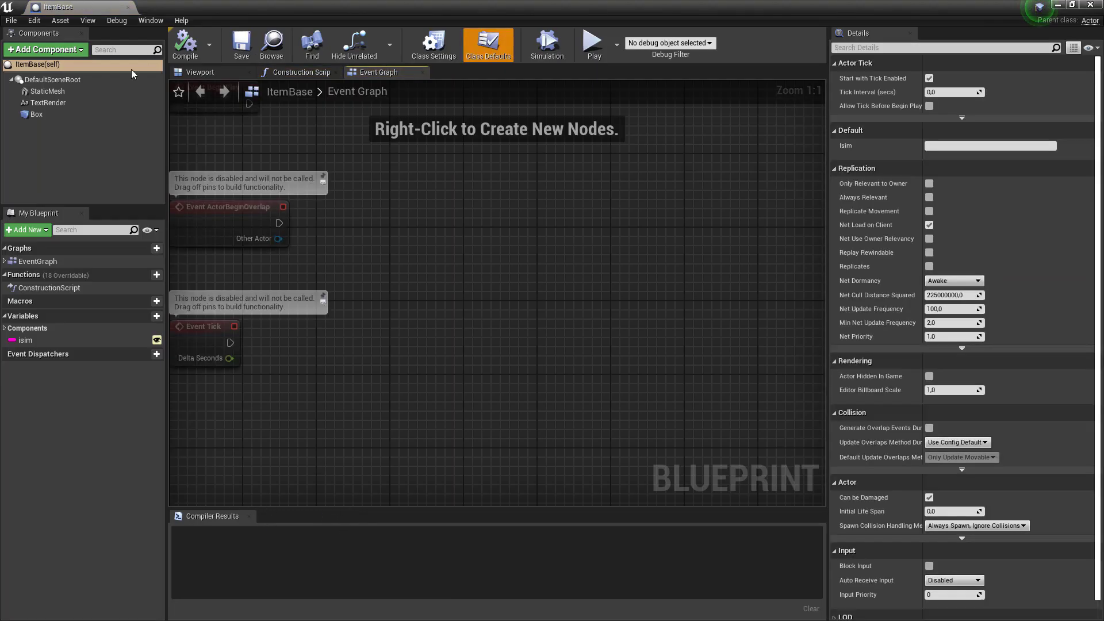
pyautogui.click(74, 7)
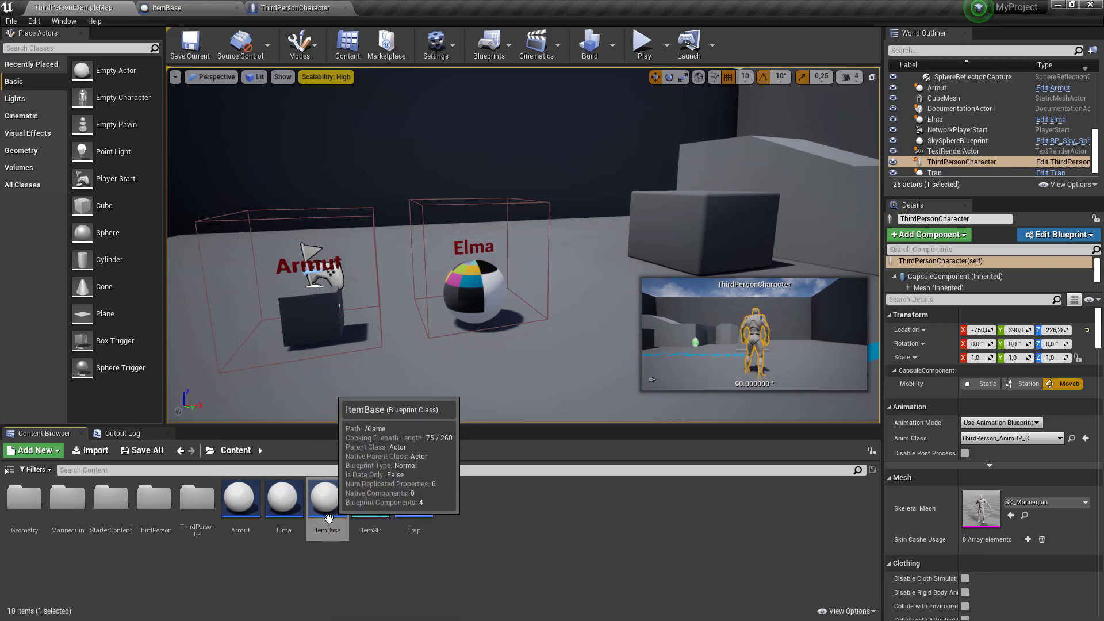
pyautogui.click(175, 5)
pyautogui.click(87, 339)
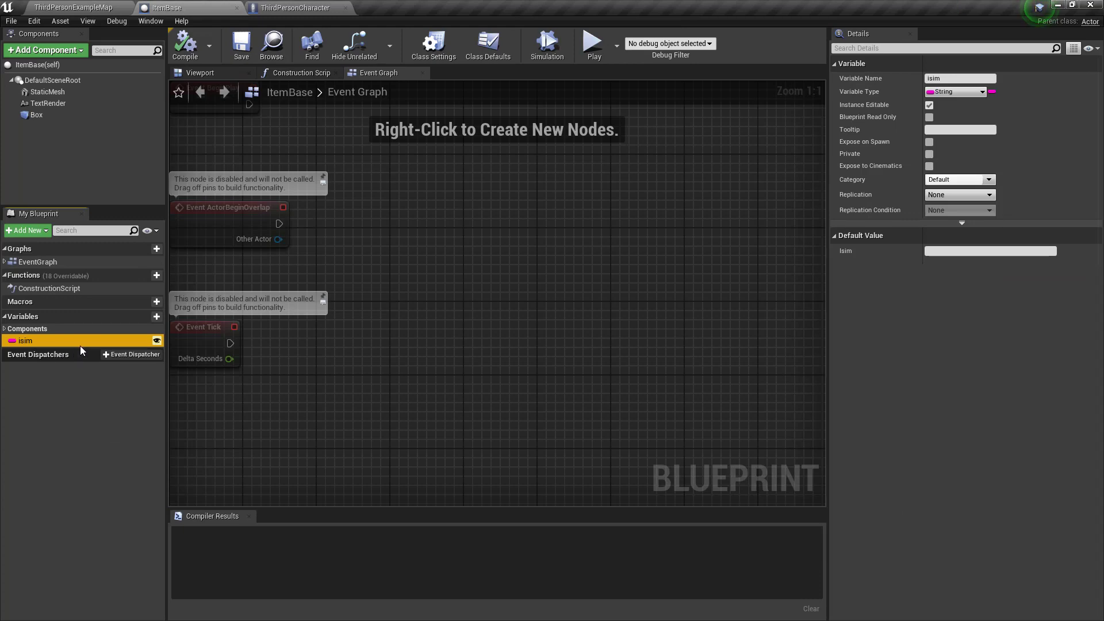
pyautogui.press('Delete')
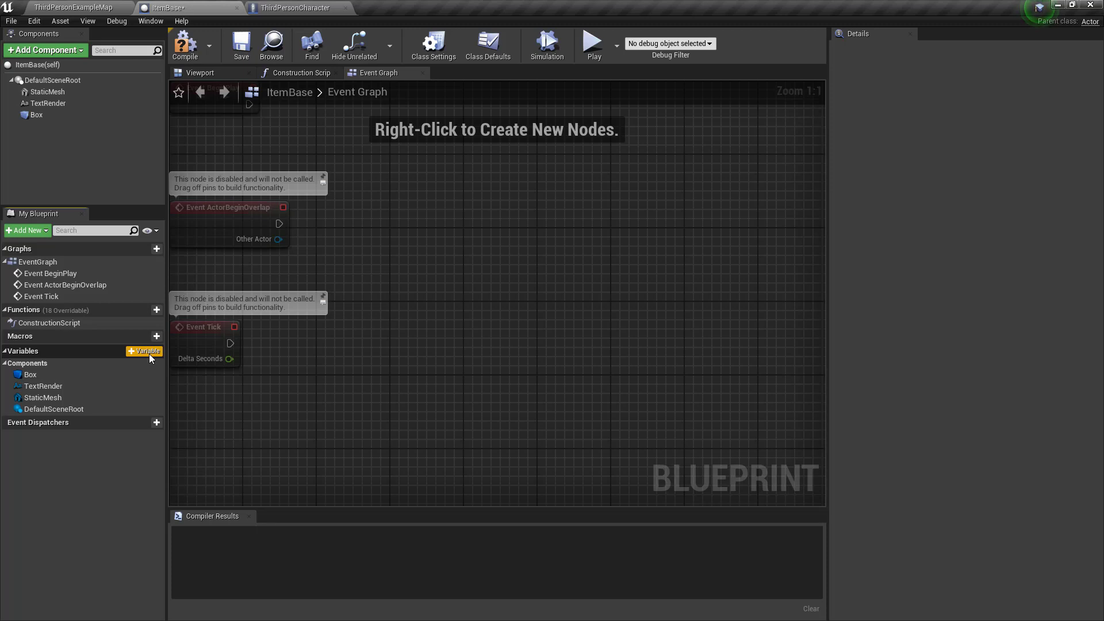
# Step: Add a new ItemBase variable named Itemstr
pyautogui.click(149, 352)
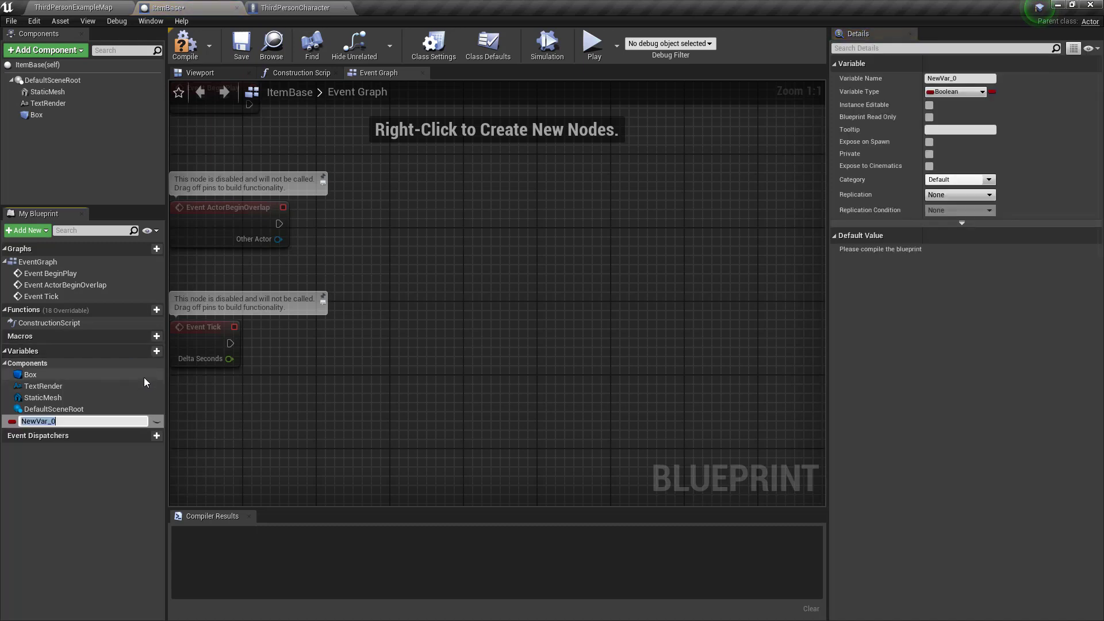
pyautogui.press('BackSpace')
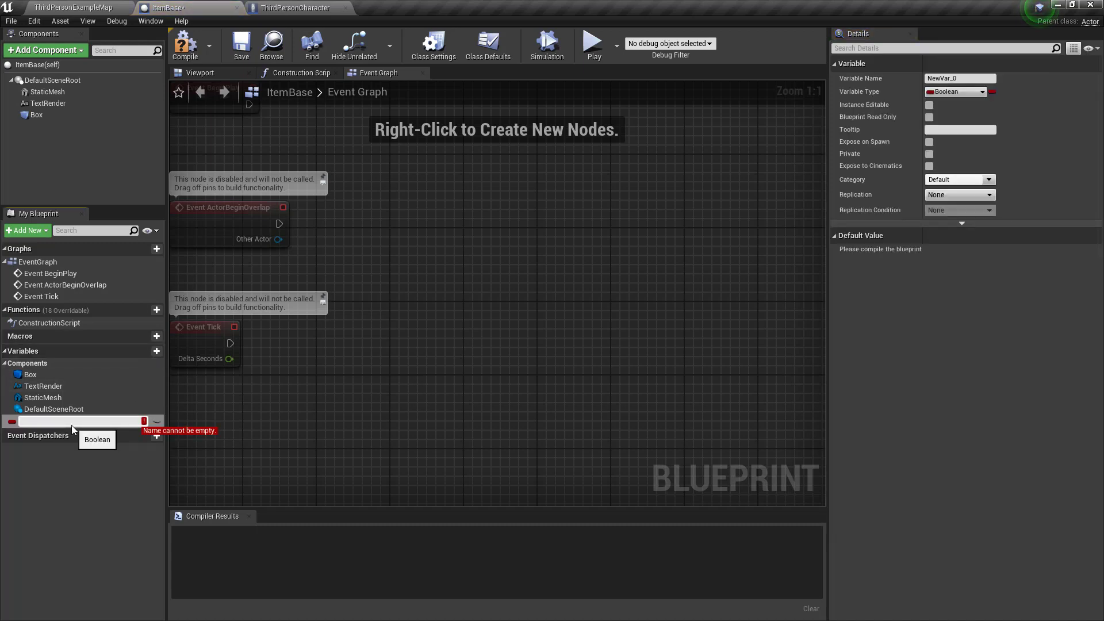
pyautogui.write('Itemstr')
pyautogui.press('Return')
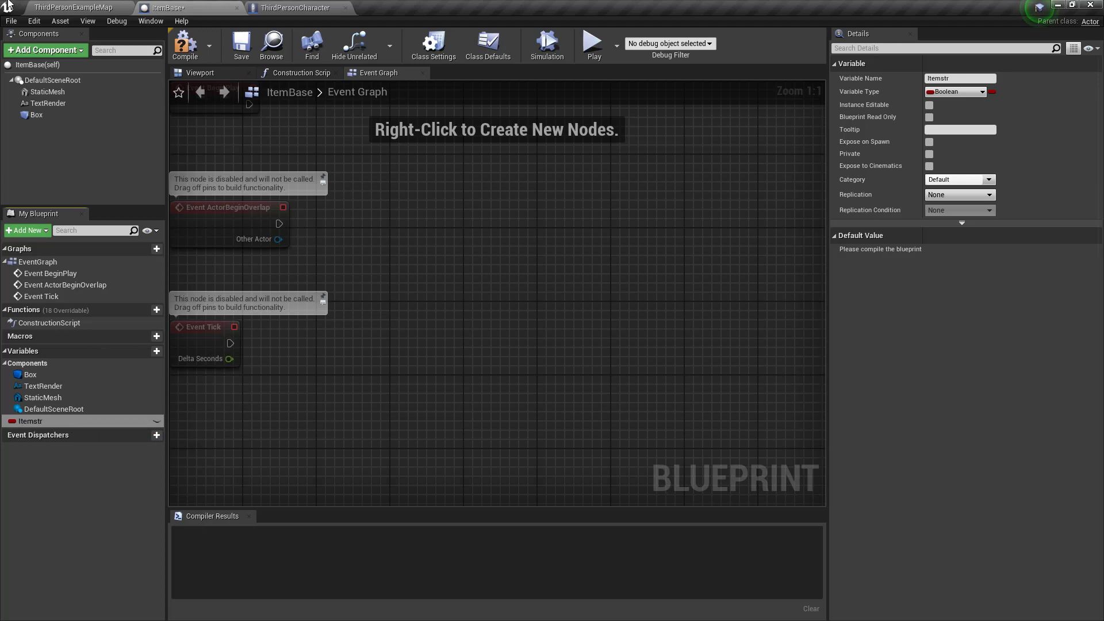
pyautogui.click(73, 7)
pyautogui.click(167, 7)
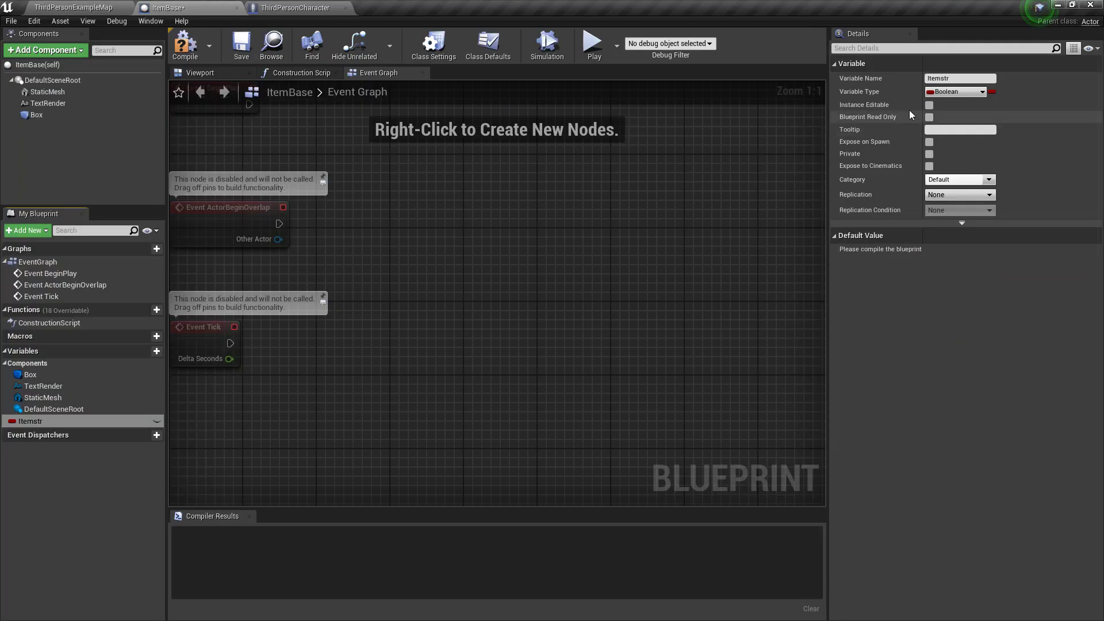
# Step: Set Itemstr's type to Item Str, then compile, save and close ItemBase
pyautogui.click(949, 92)
pyautogui.write('itemst')
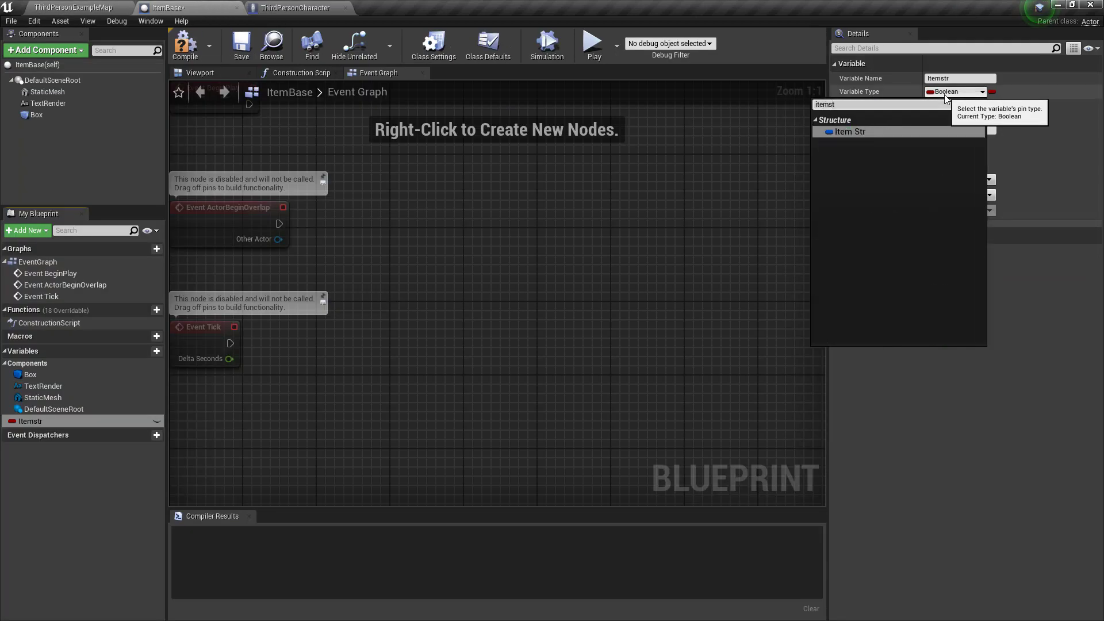
pyautogui.click(836, 136)
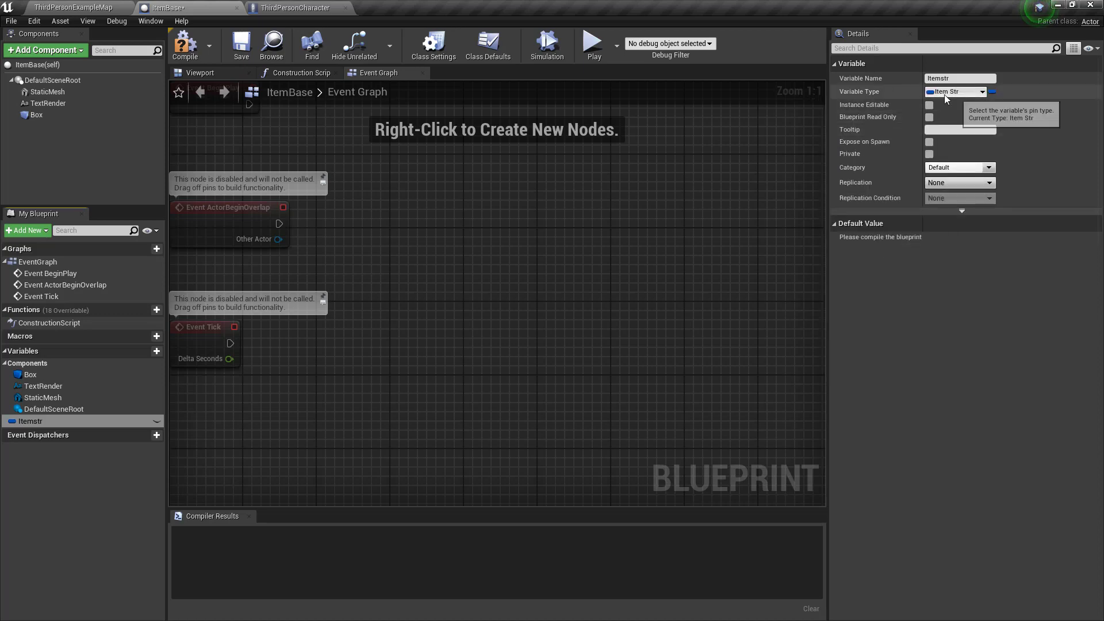
pyautogui.click(271, 46)
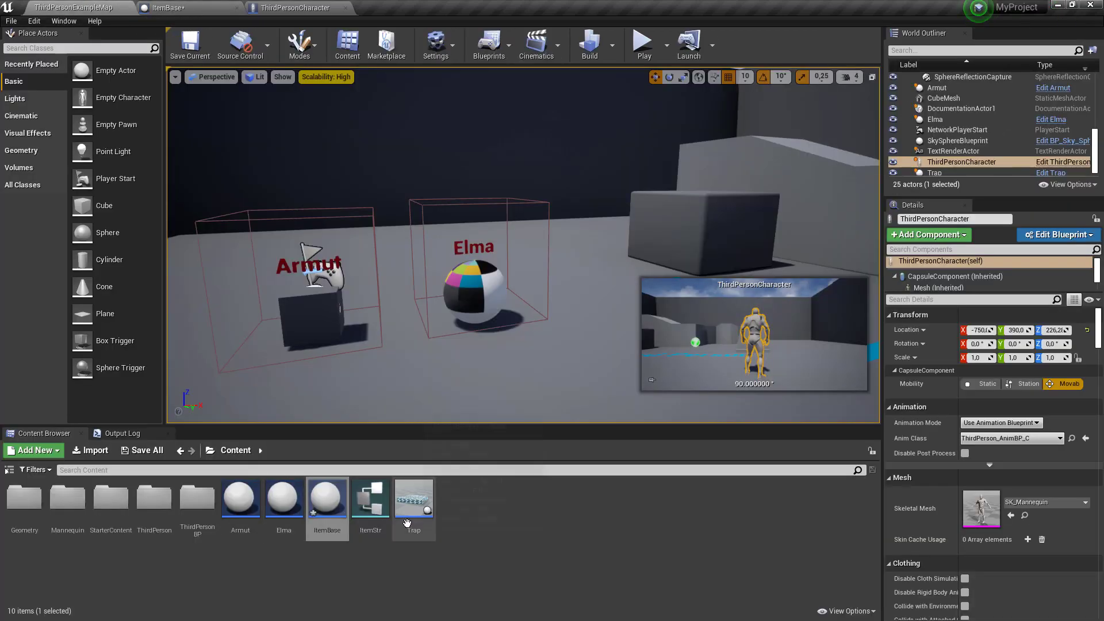
pyautogui.click(230, 8)
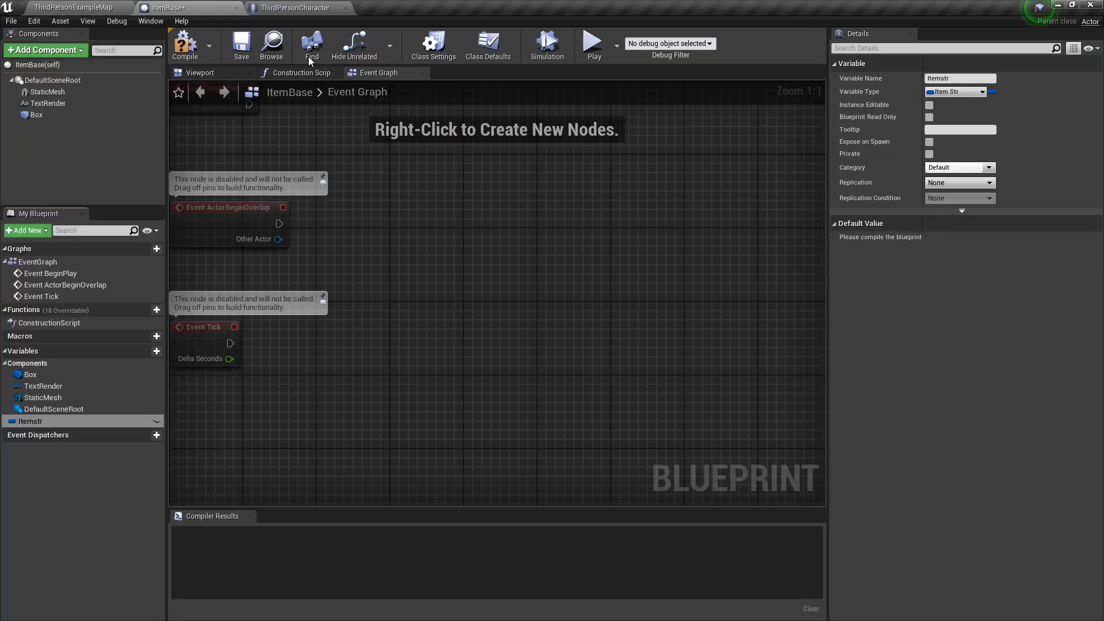
pyautogui.click(184, 44)
pyautogui.click(242, 45)
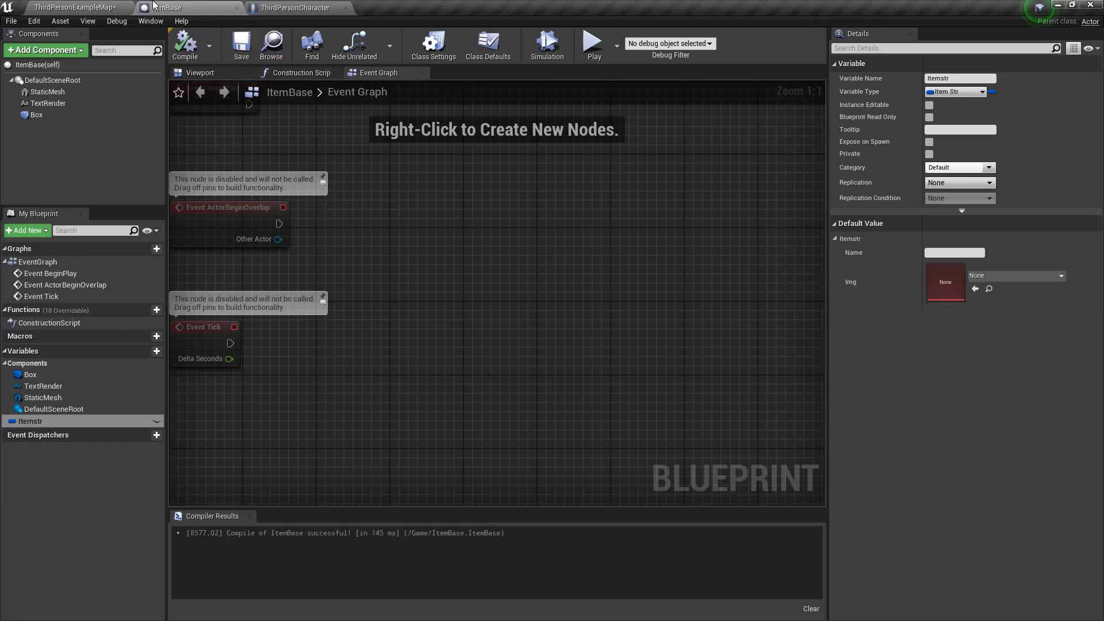
pyautogui.click(236, 7)
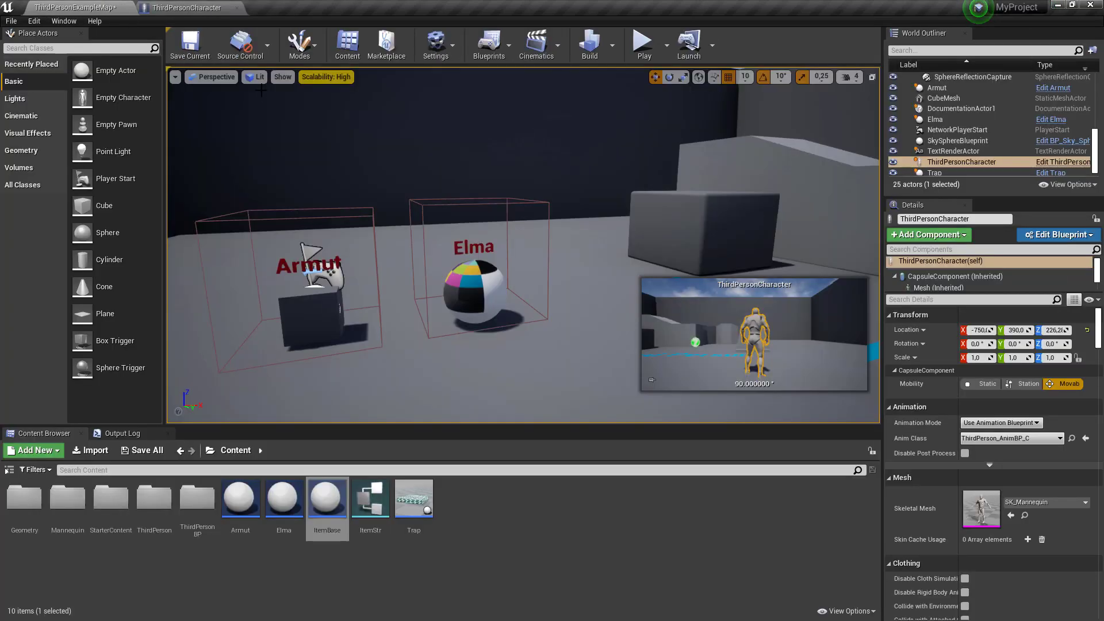
# Step: Open Elma in the full Blueprint Editor and expand its Itemstr default values
pyautogui.doubleClick(293, 533)
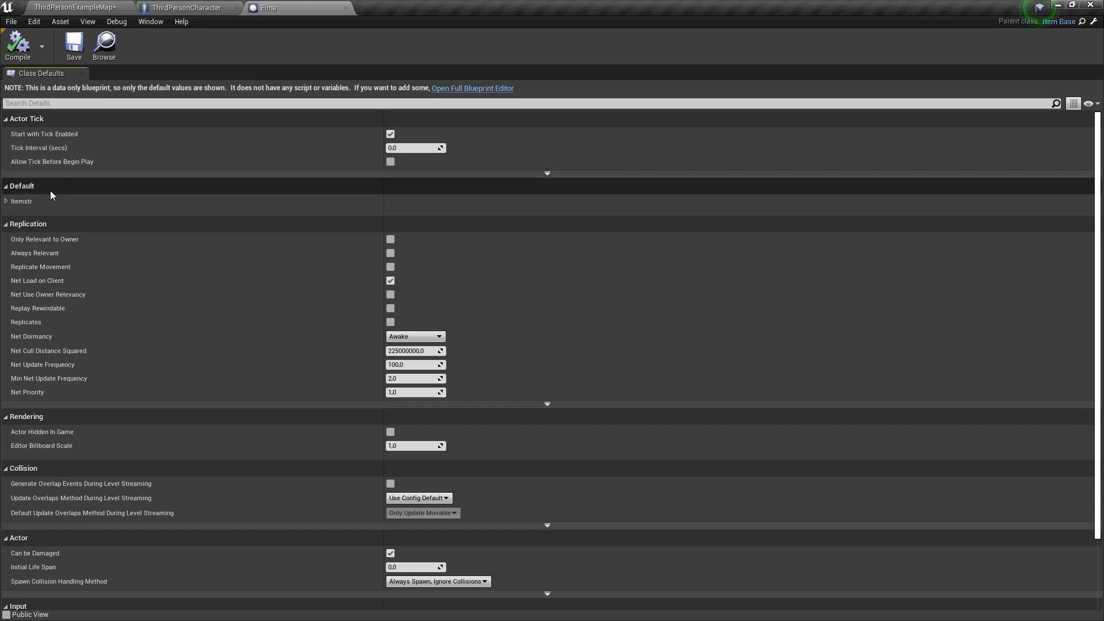
pyautogui.click(7, 201)
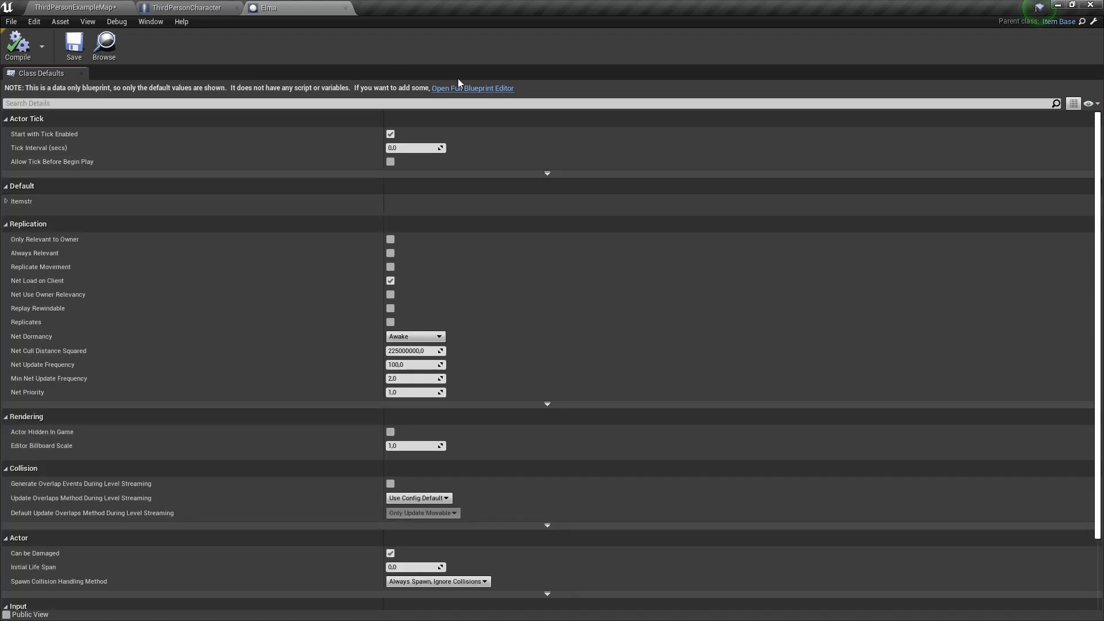
pyautogui.click(494, 88)
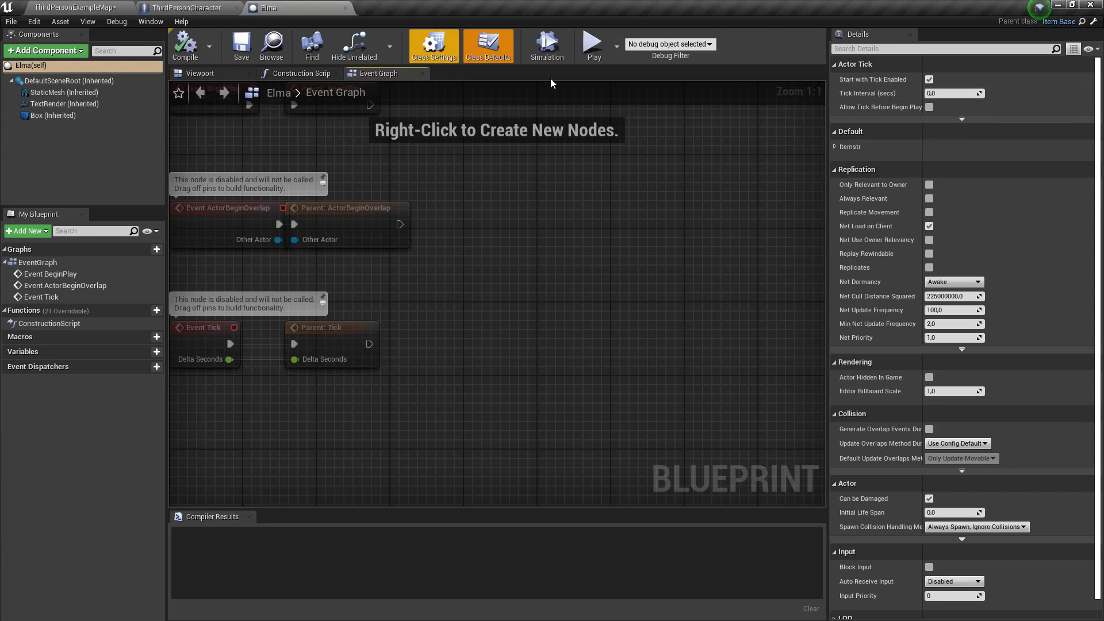
pyautogui.click(450, 56)
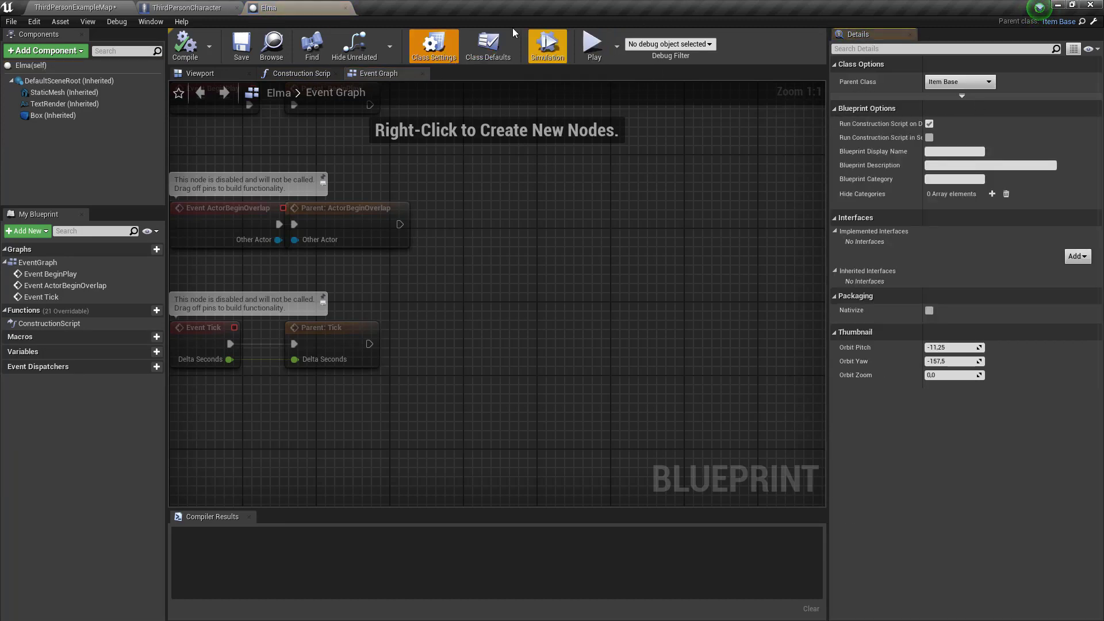
pyautogui.click(480, 58)
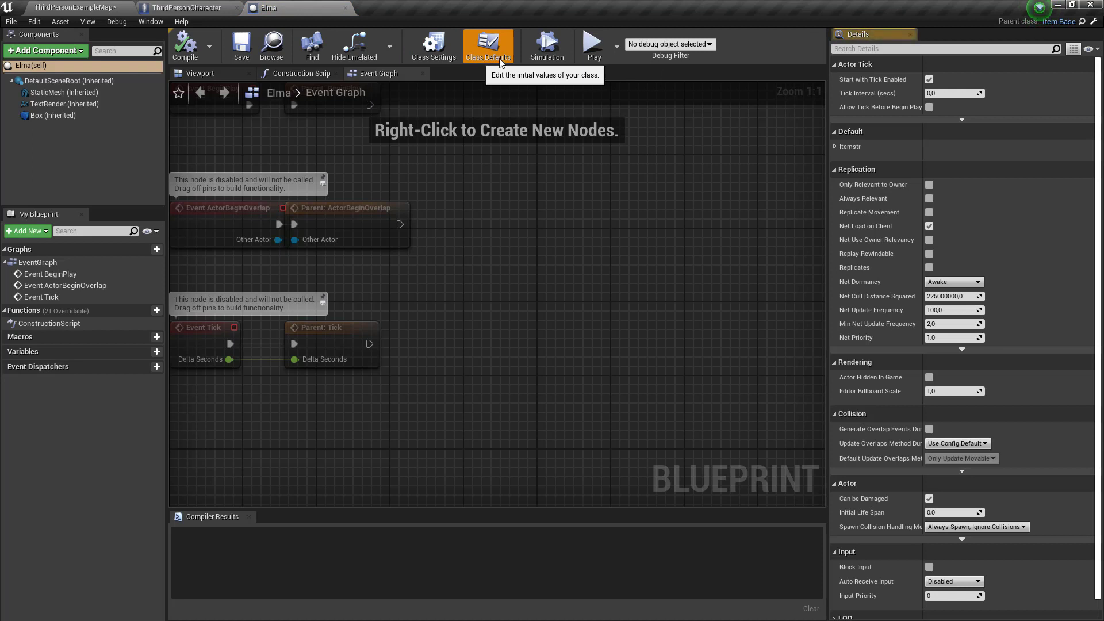
pyautogui.click(836, 147)
pyautogui.write('Elma')
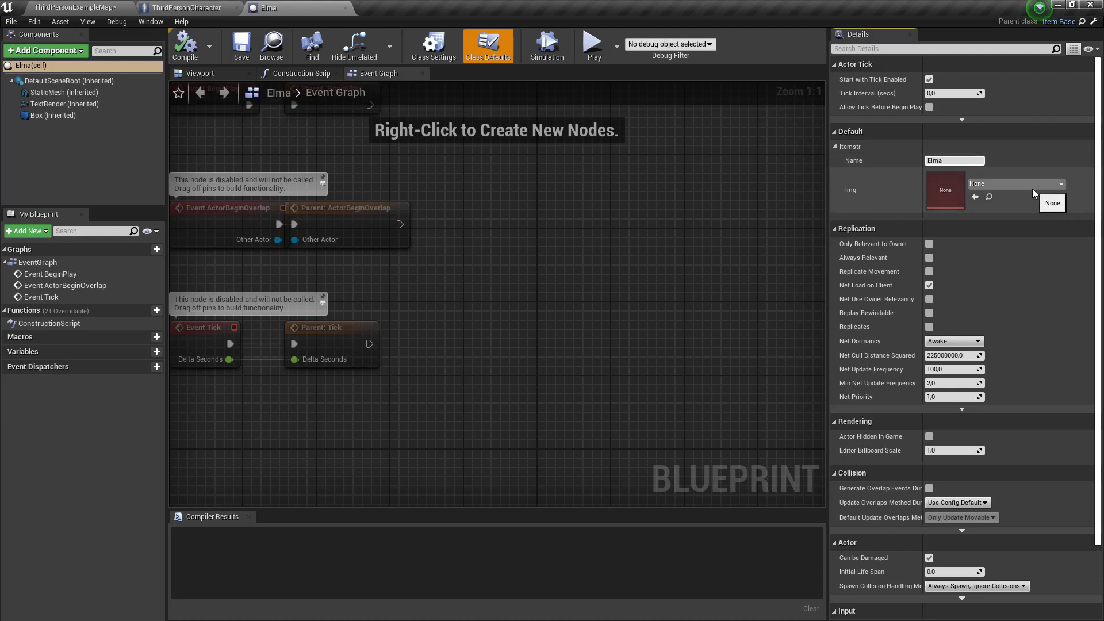
# Step: Set Elma's Img texture to T_Burst_M
pyautogui.click(983, 184)
pyautogui.scroll(-1, 1030, 368)
pyautogui.scroll(-3, 1028, 367)
pyautogui.click(1024, 354)
pyautogui.scroll(-2, 1023, 350)
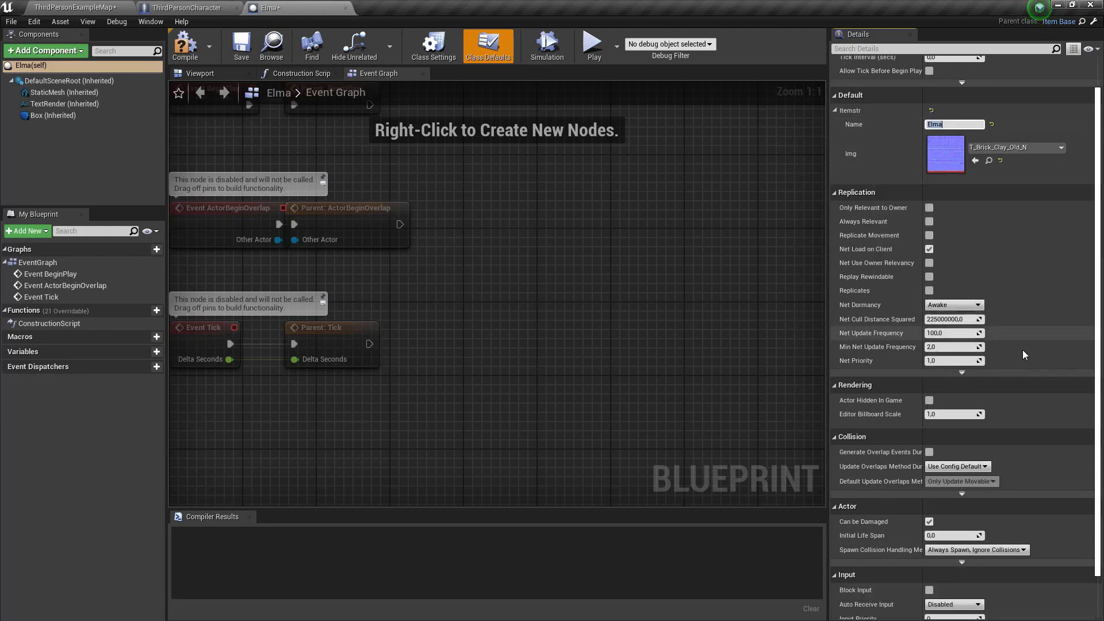
pyautogui.click(1029, 102)
pyautogui.scroll(-2, 1013, 306)
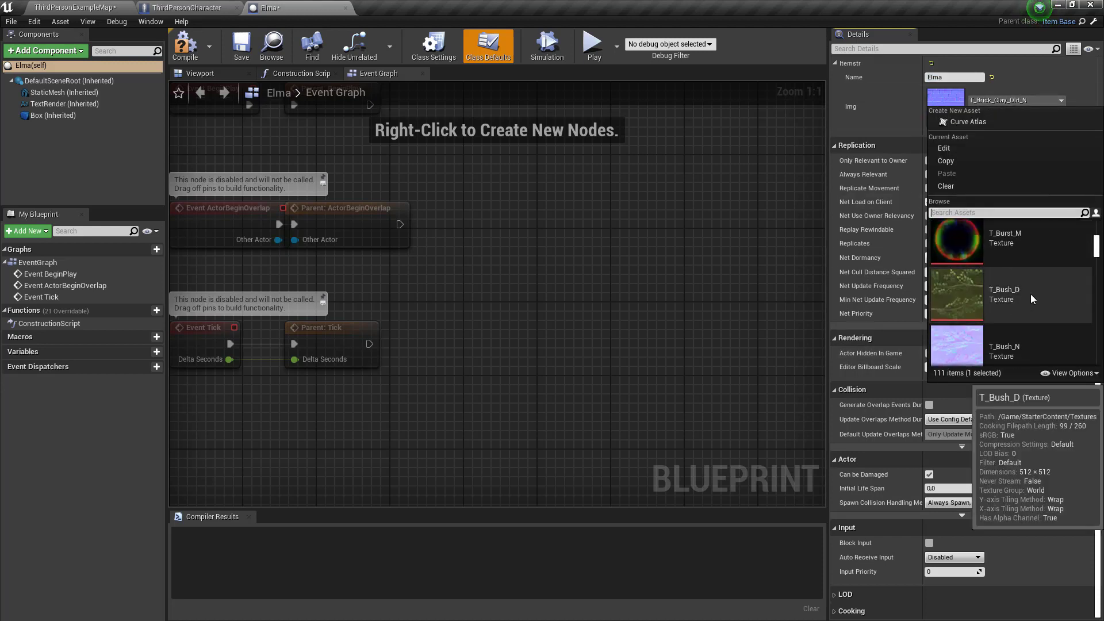
pyautogui.click(1020, 293)
pyautogui.click(964, 97)
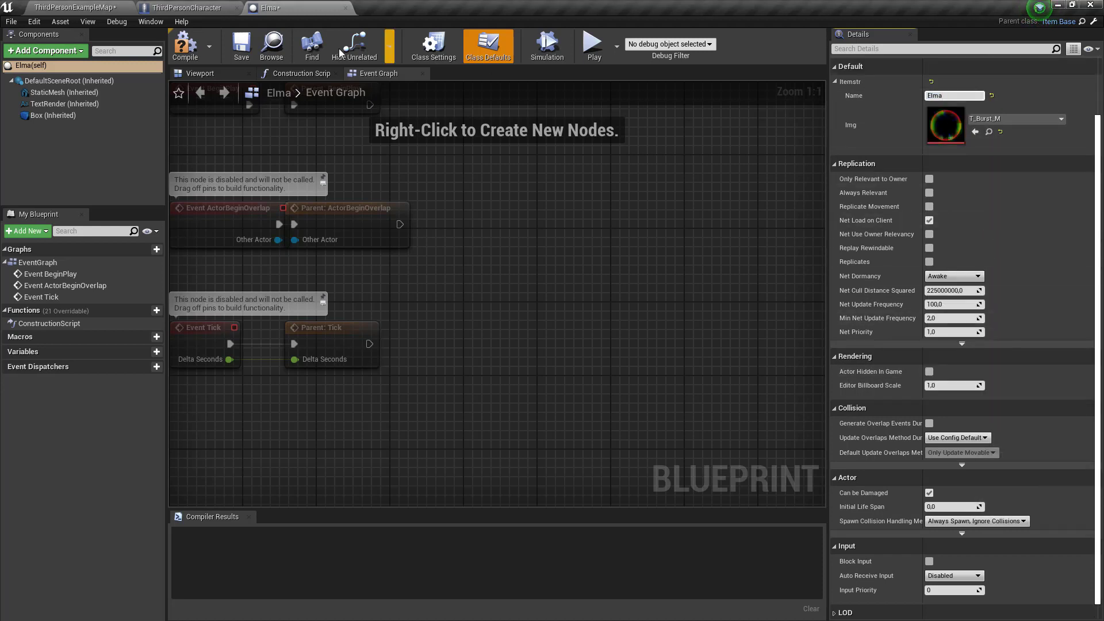
# Step: Compile and save Elma, then go back to the level map
pyautogui.click(185, 44)
pyautogui.click(242, 45)
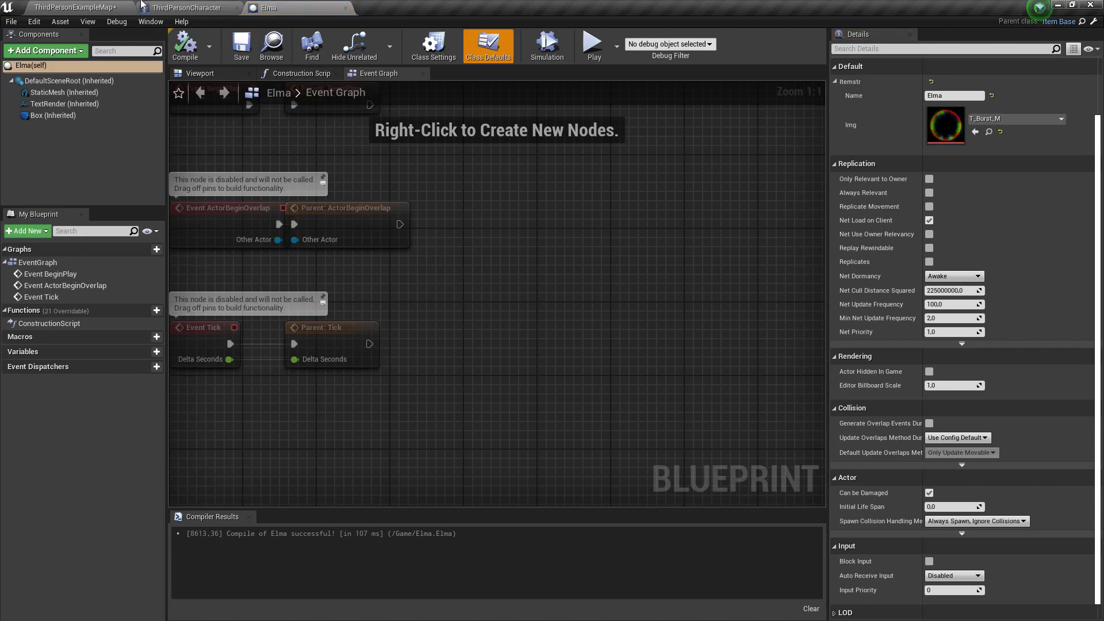
pyautogui.click(75, 7)
pyautogui.click(189, 45)
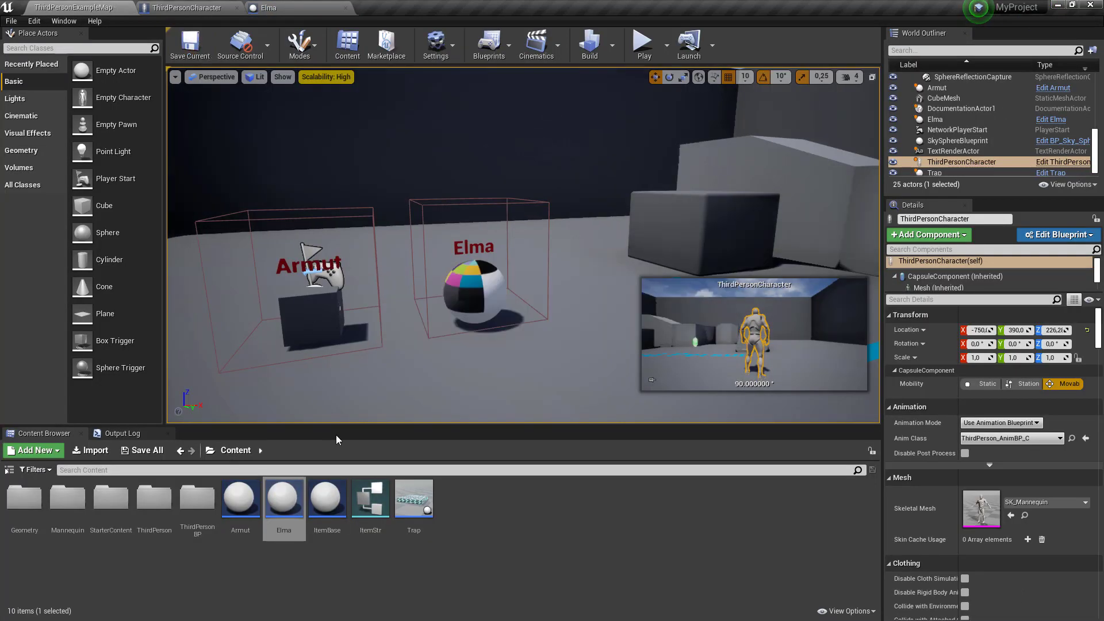
# Step: Set Armut's Img to T_Dust_Particle_D, save Armut, and close its tab
pyautogui.doubleClick(242, 486)
pyautogui.write('Armut')
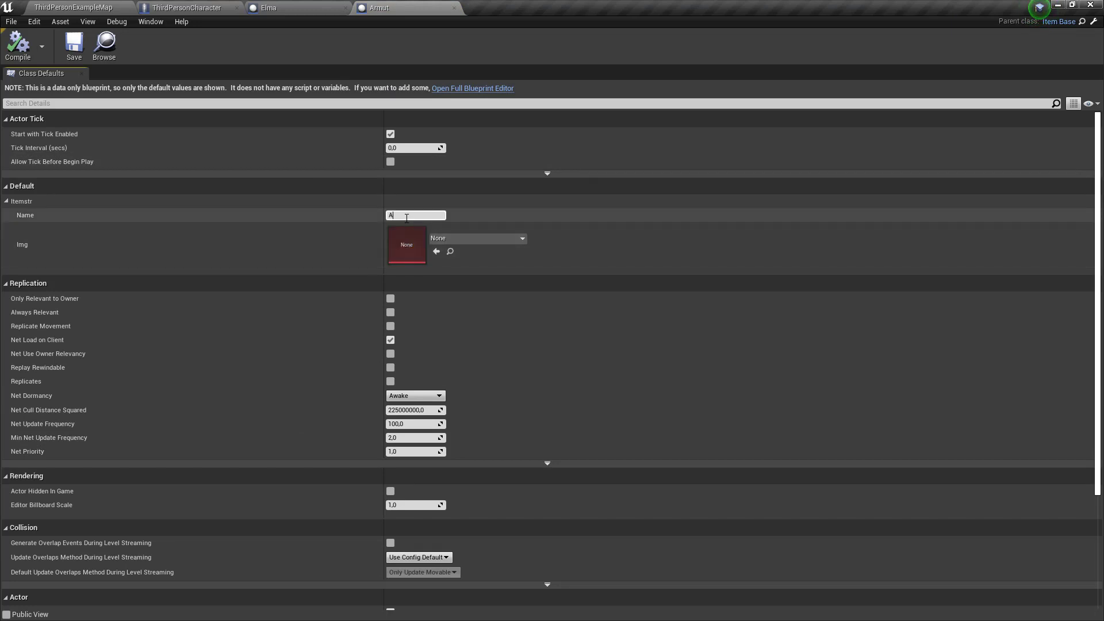
pyautogui.click(453, 237)
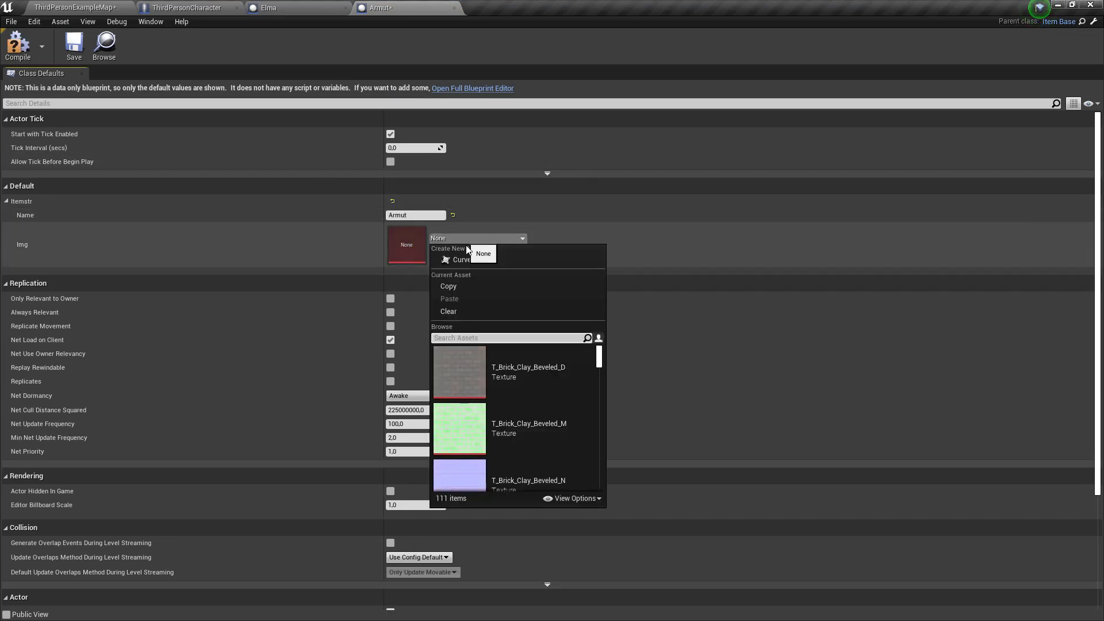
pyautogui.scroll(-1, 535, 414)
pyautogui.scroll(-2, 533, 413)
pyautogui.scroll(-2, 533, 385)
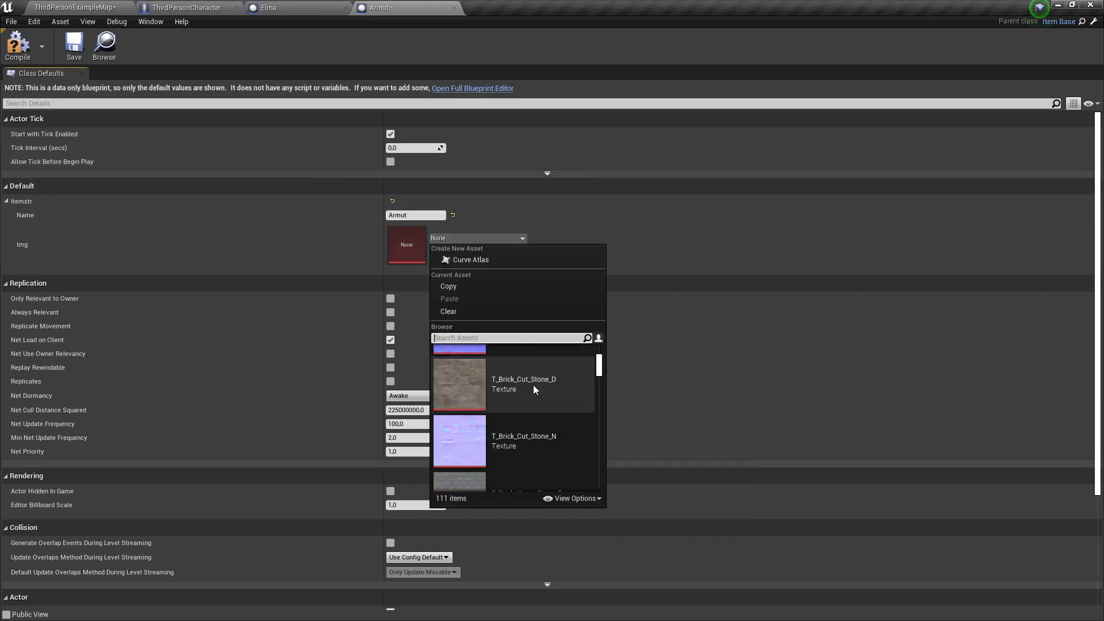
pyautogui.scroll(-2, 550, 395)
pyautogui.scroll(-3, 555, 395)
pyautogui.scroll(-3, 551, 397)
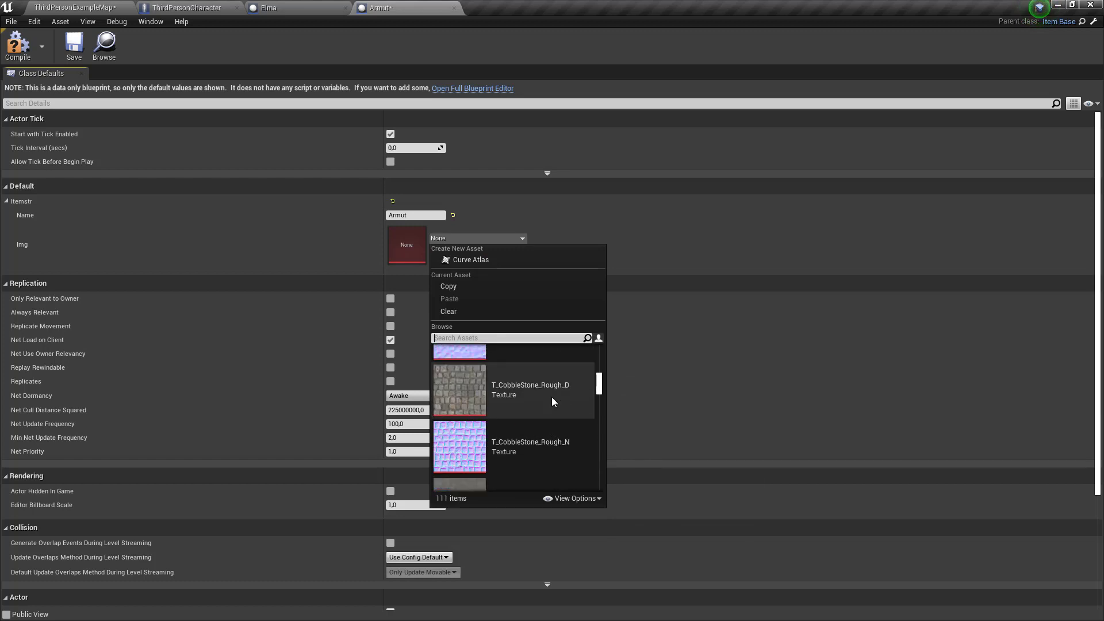
pyautogui.scroll(-3, 561, 382)
pyautogui.scroll(-3, 599, 395)
pyautogui.scroll(-3, 599, 394)
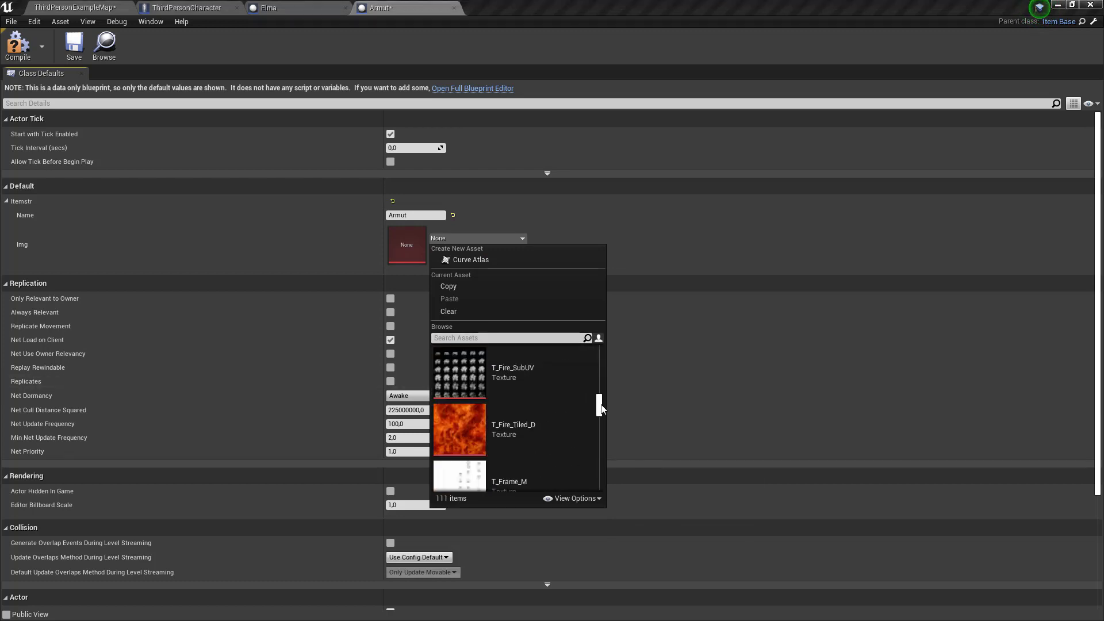
pyautogui.scroll(-2, 598, 397)
pyautogui.scroll(2, 519, 412)
pyautogui.click(519, 412)
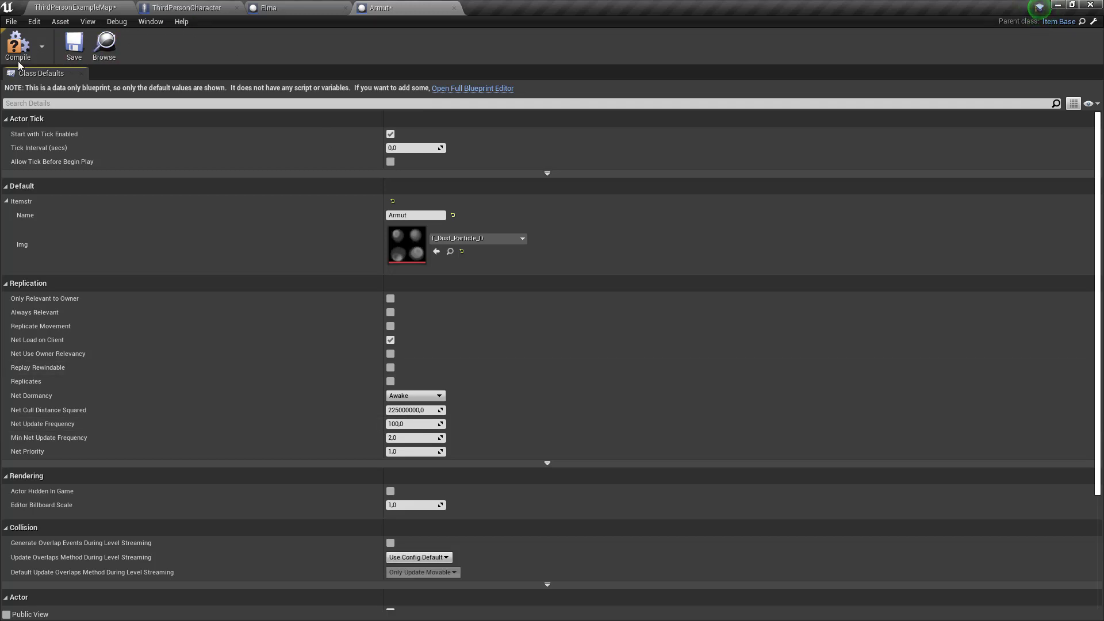
pyautogui.click(74, 45)
pyautogui.middleClick(409, 5)
# Step: Close the Elma tab and save the ThirdPersonExampleMap level
pyautogui.middleClick(325, 4)
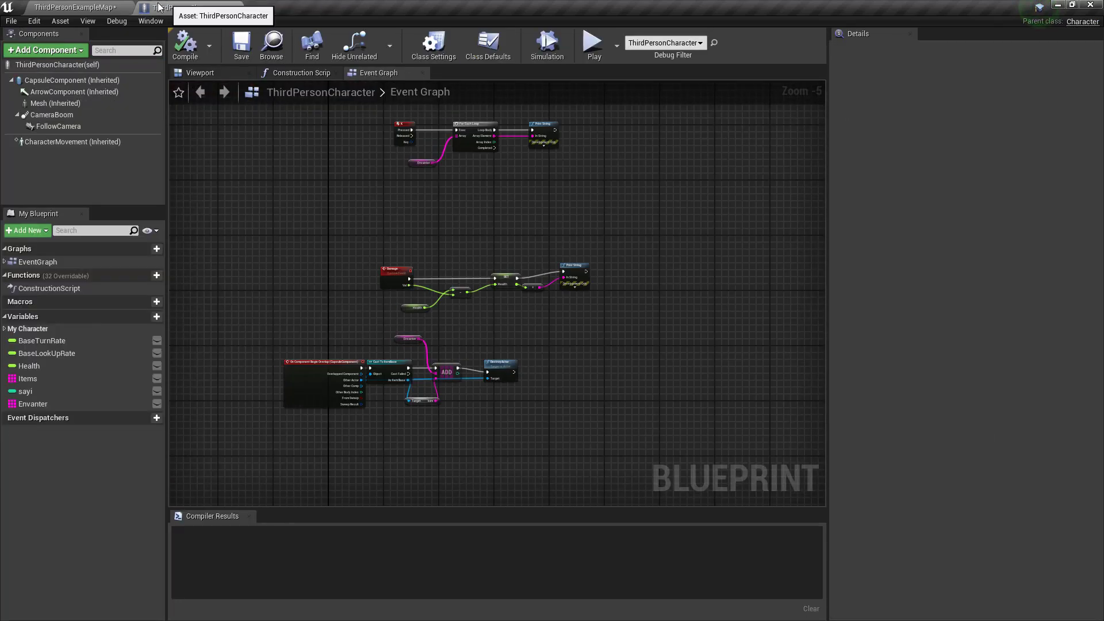
pyautogui.click(112, 6)
pyautogui.click(189, 43)
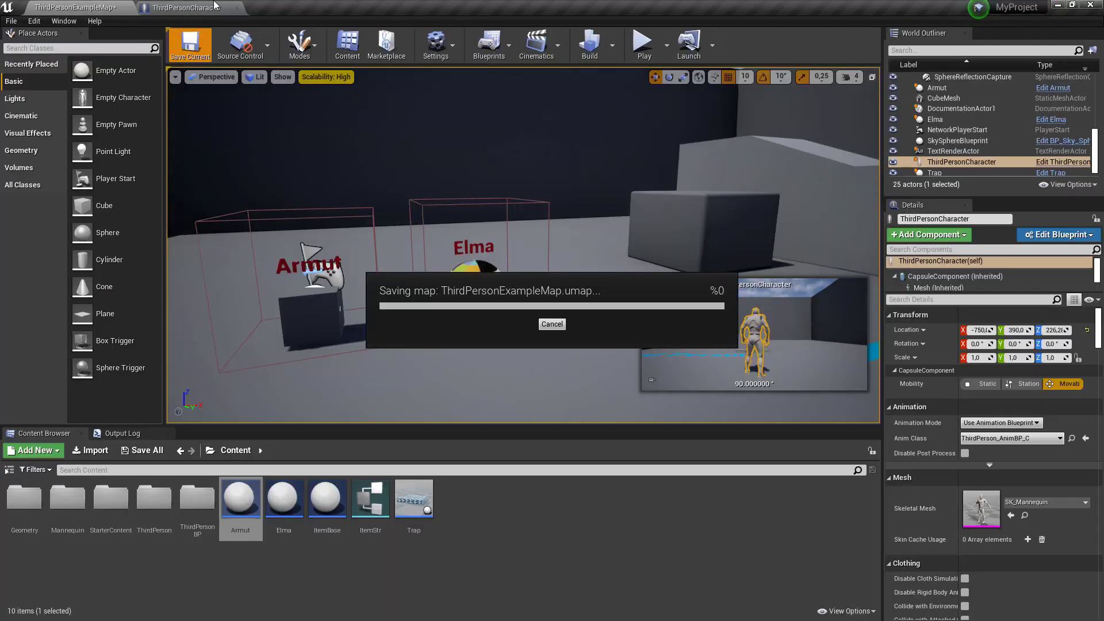
# Step: In ThirdPersonCharacter, center the overlap pickup nodes and show Envanter's properties
pyautogui.click(187, 8)
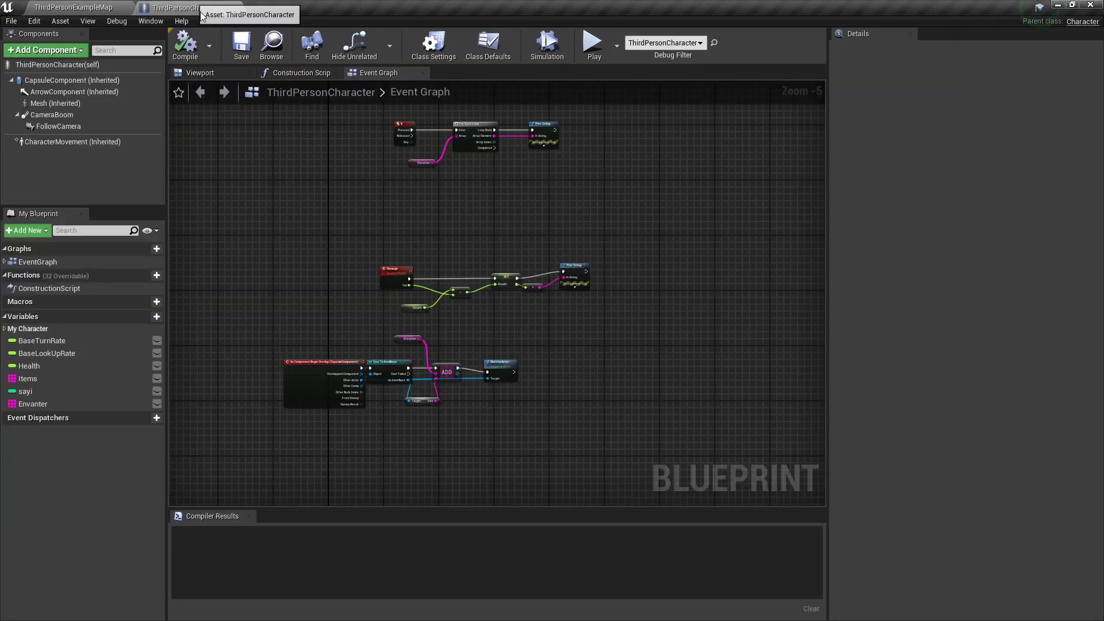
pyautogui.scroll(5, 455, 432)
pyautogui.moveTo(513, 336); pyautogui.dragTo(313, 456)
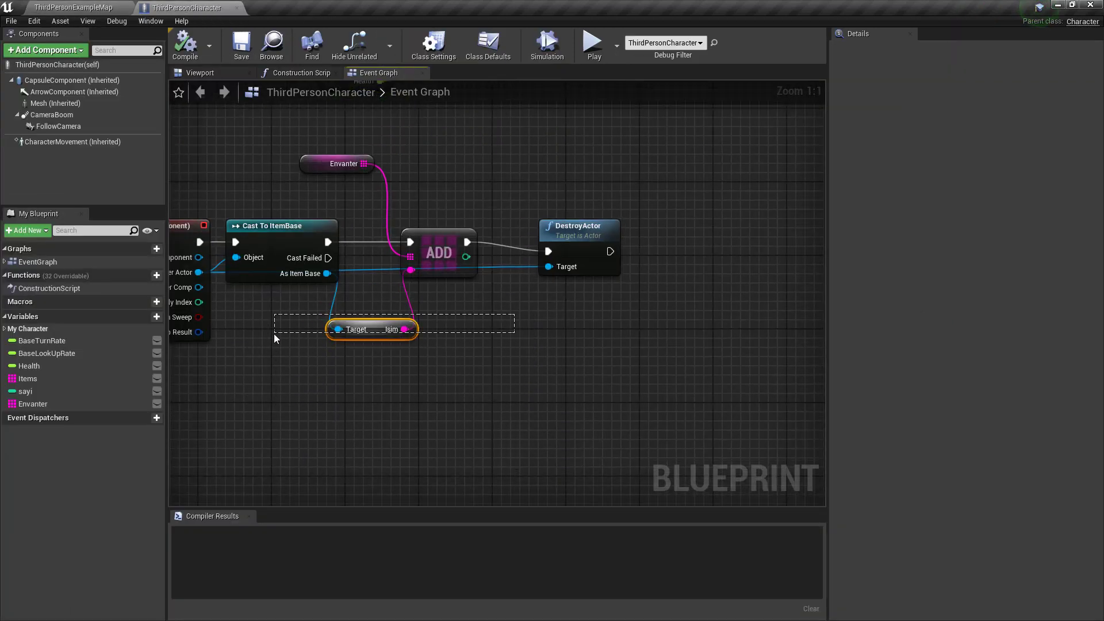
pyautogui.moveTo(312, 456); pyautogui.dragTo(274, 334)
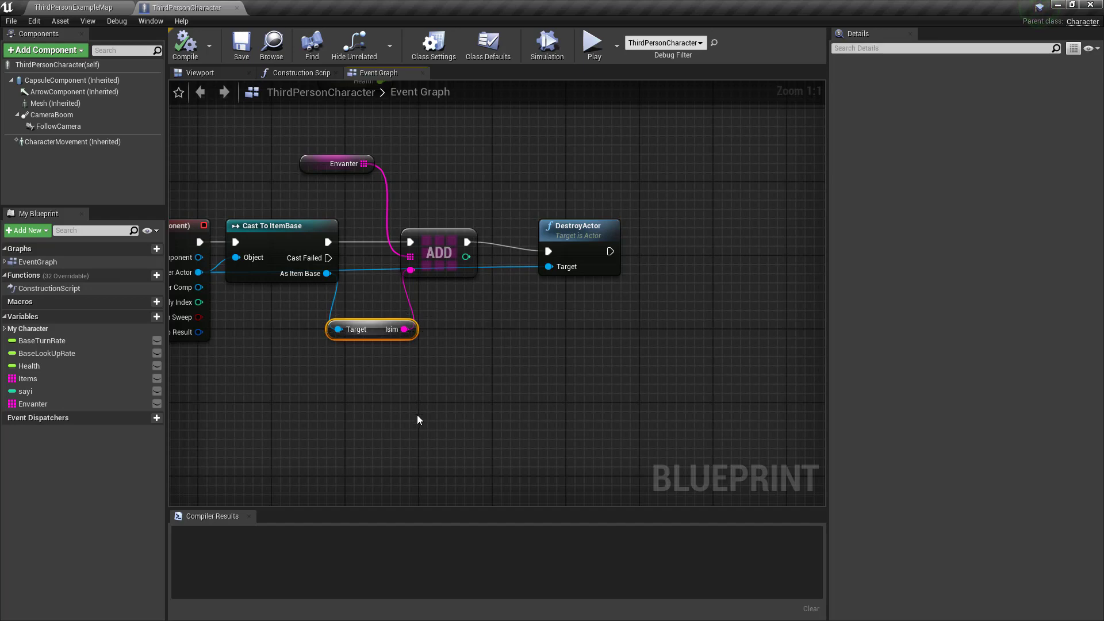
pyautogui.moveTo(418, 420); pyautogui.dragTo(497, 439, button='right')
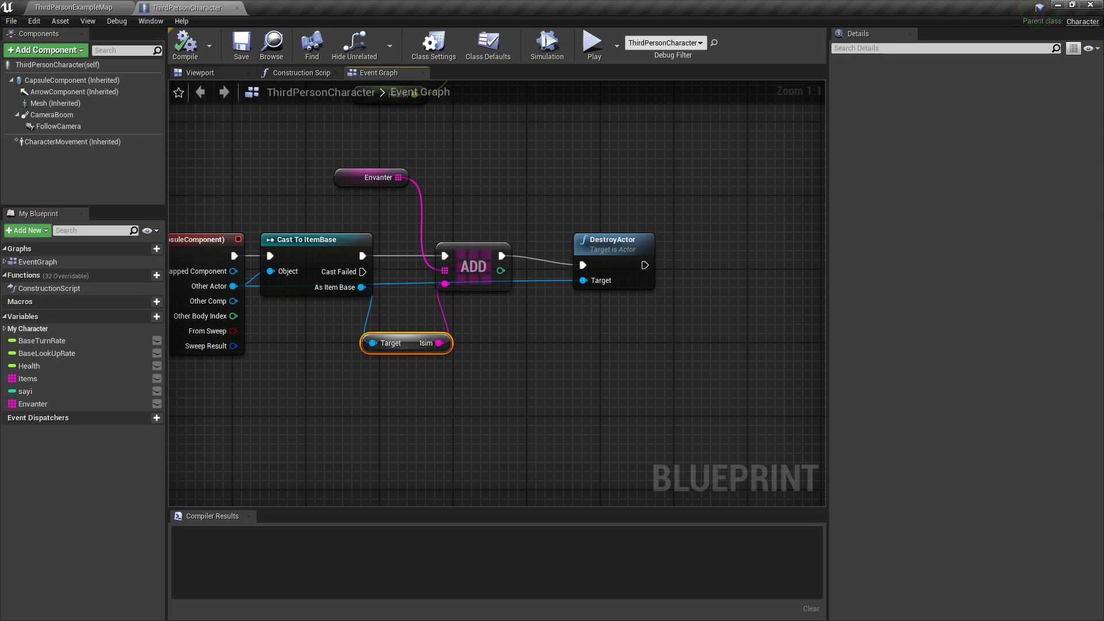
pyautogui.click(87, 403)
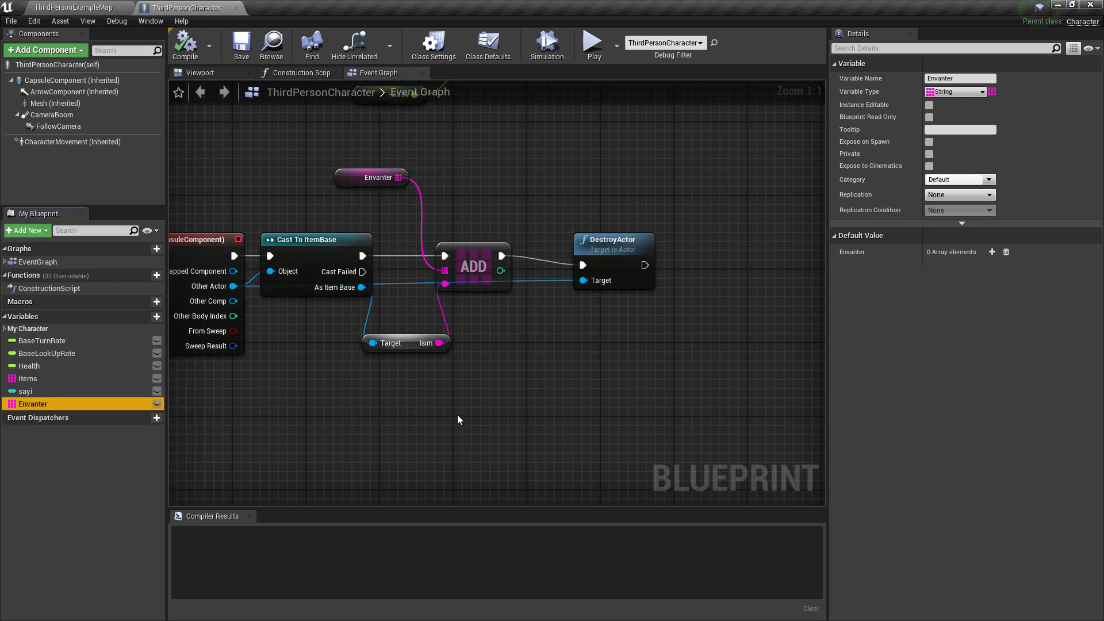
# Step: Delete the Target/Isim getter node and bring up Envanter's details
pyautogui.click(409, 341)
pyautogui.press('Delete')
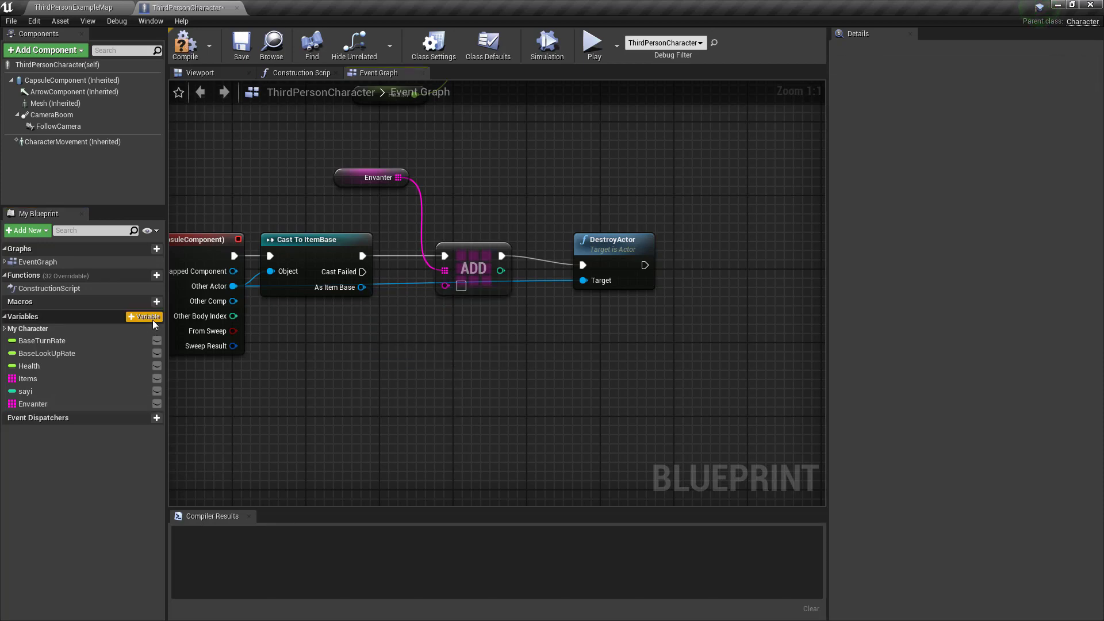
pyautogui.click(67, 403)
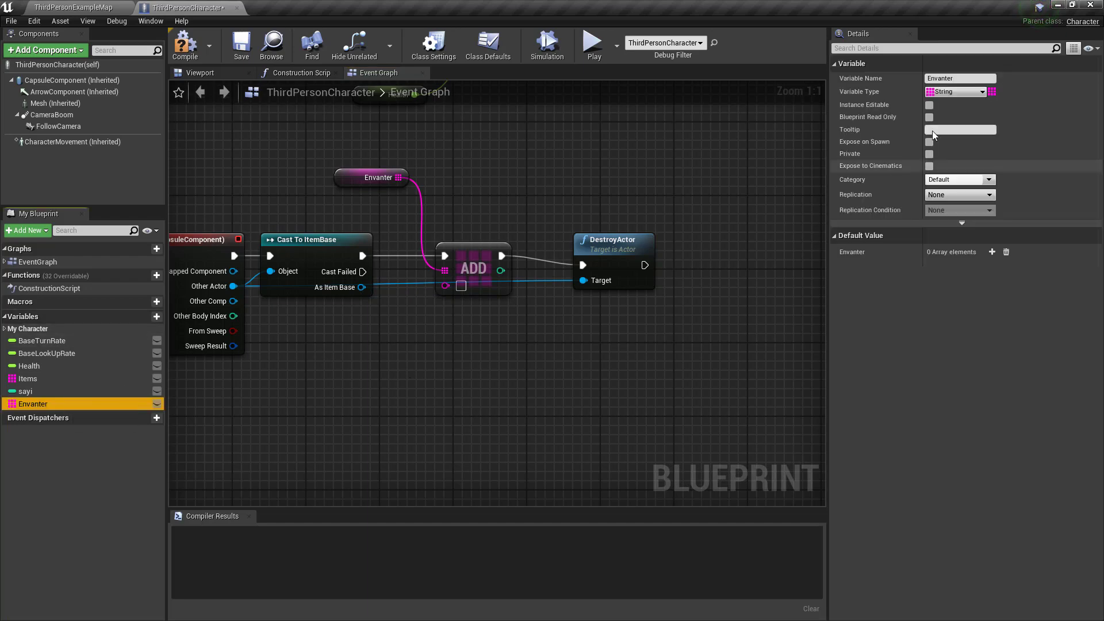
# Step: Change Envanter's type to Item Str, remove the broken pin, and compile
pyautogui.click(966, 91)
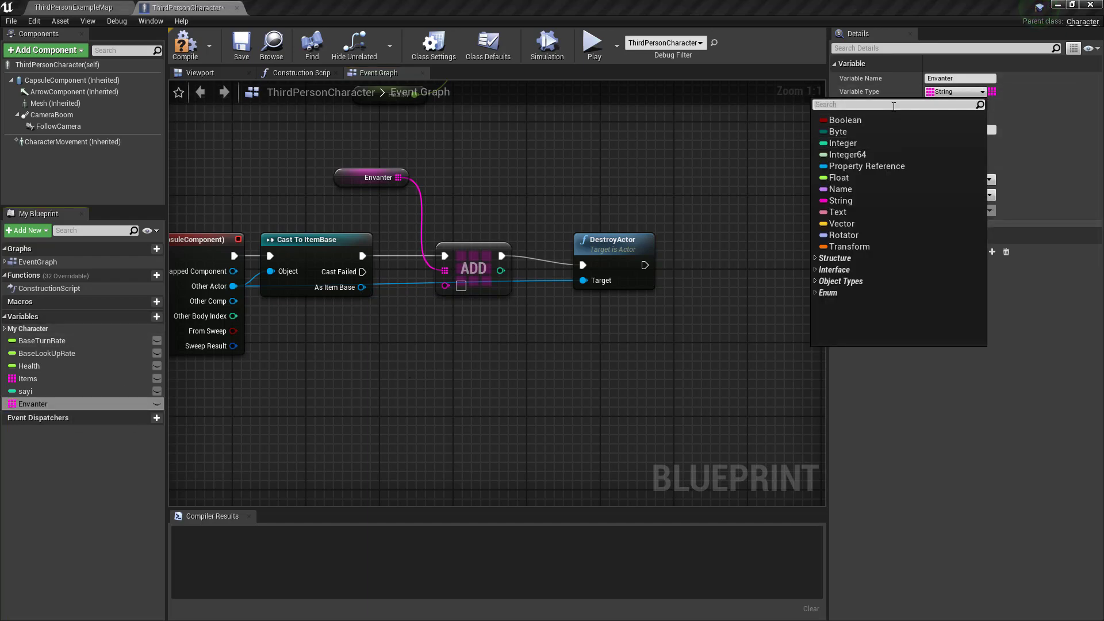
pyautogui.write('item')
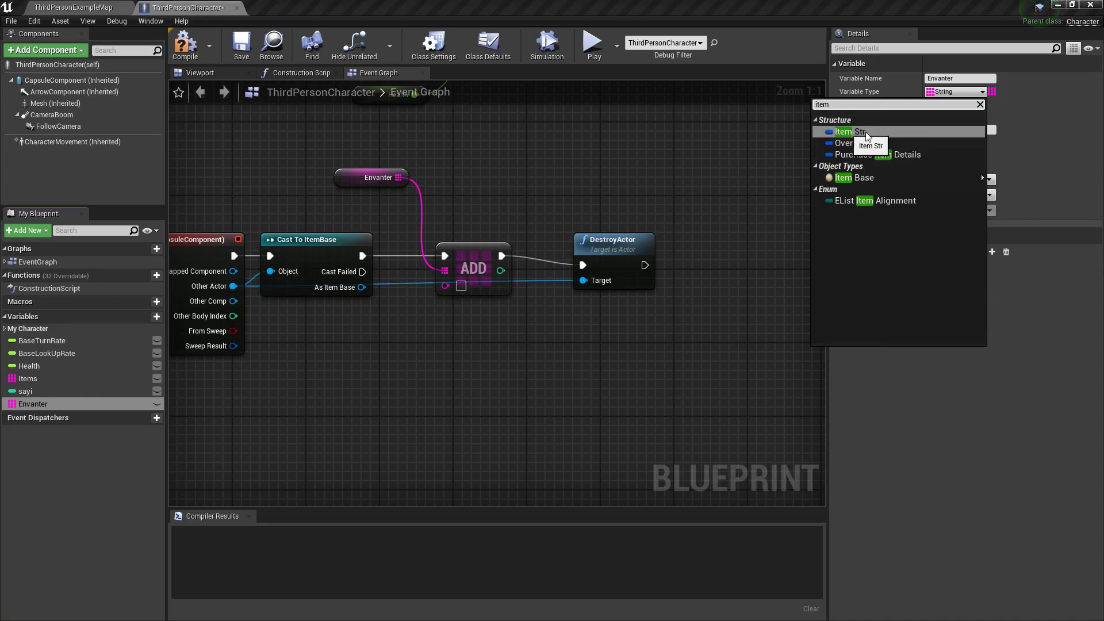
pyautogui.click(865, 132)
pyautogui.click(585, 344)
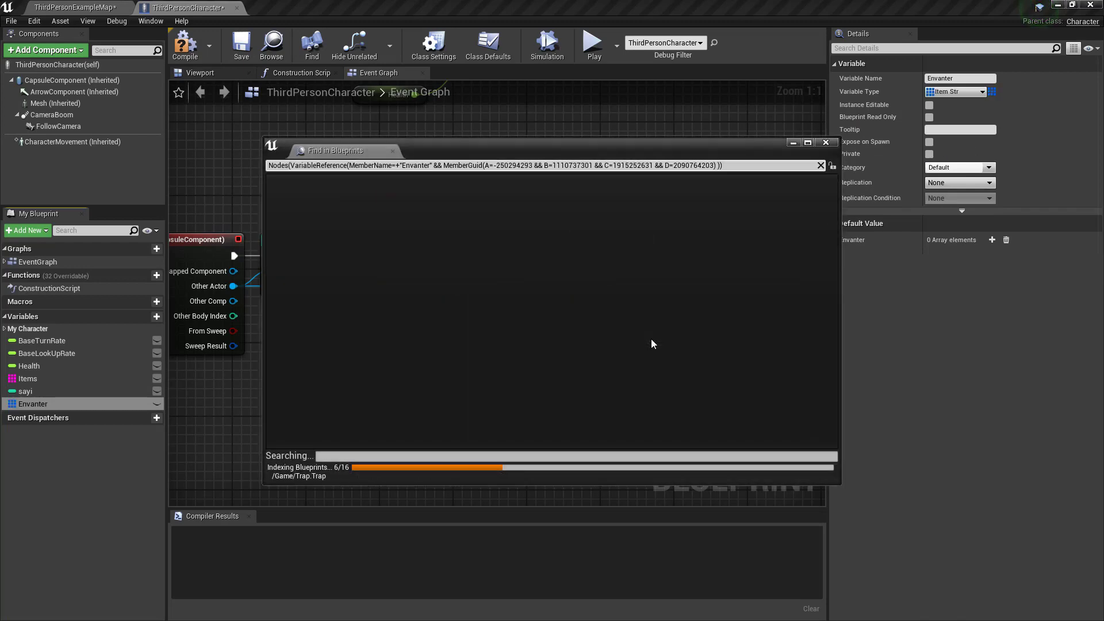
pyautogui.click(825, 144)
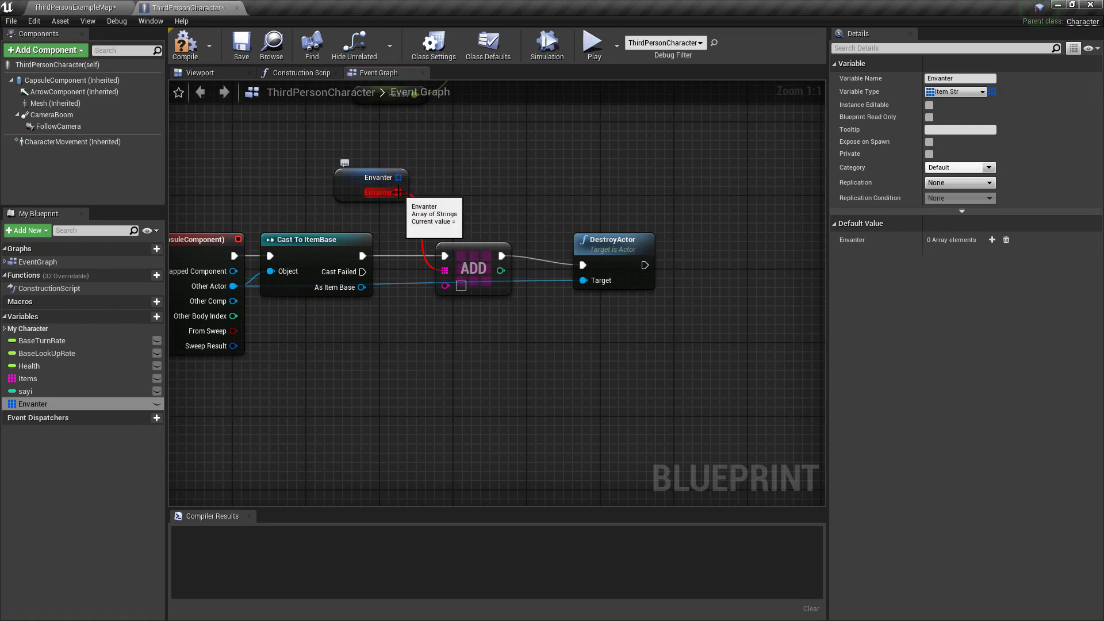
pyautogui.keyDown('alt'); pyautogui.click(446, 272); pyautogui.keyUp('alt')
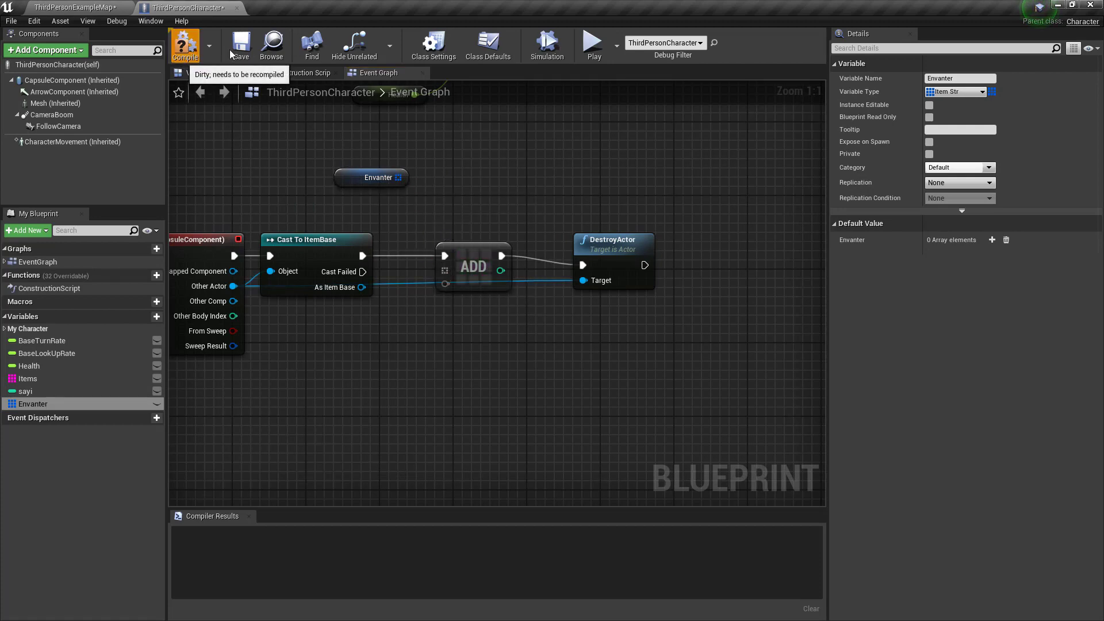
pyautogui.click(185, 45)
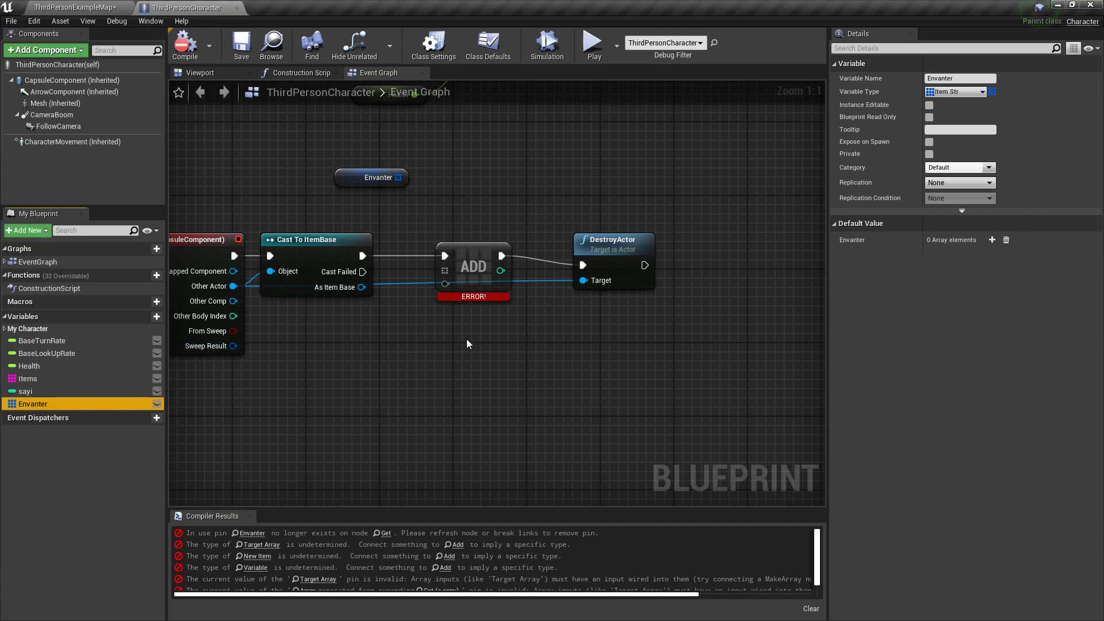
# Step: Delete the old ADD node and place a new '+' ADD node fed by the Envanter array
pyautogui.moveTo(467, 344); pyautogui.dragTo(487, 393, button='right')
pyautogui.click(477, 329)
pyautogui.press('Delete')
pyautogui.moveTo(420, 226); pyautogui.dragTo(510, 316)
pyautogui.write('+')
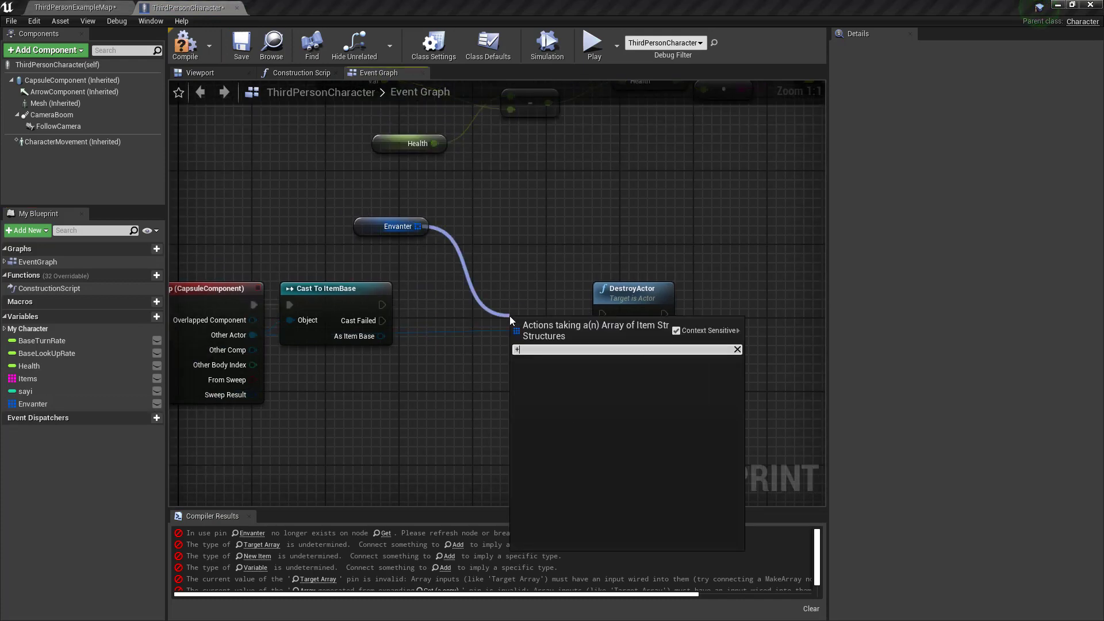
pyautogui.press('Return')
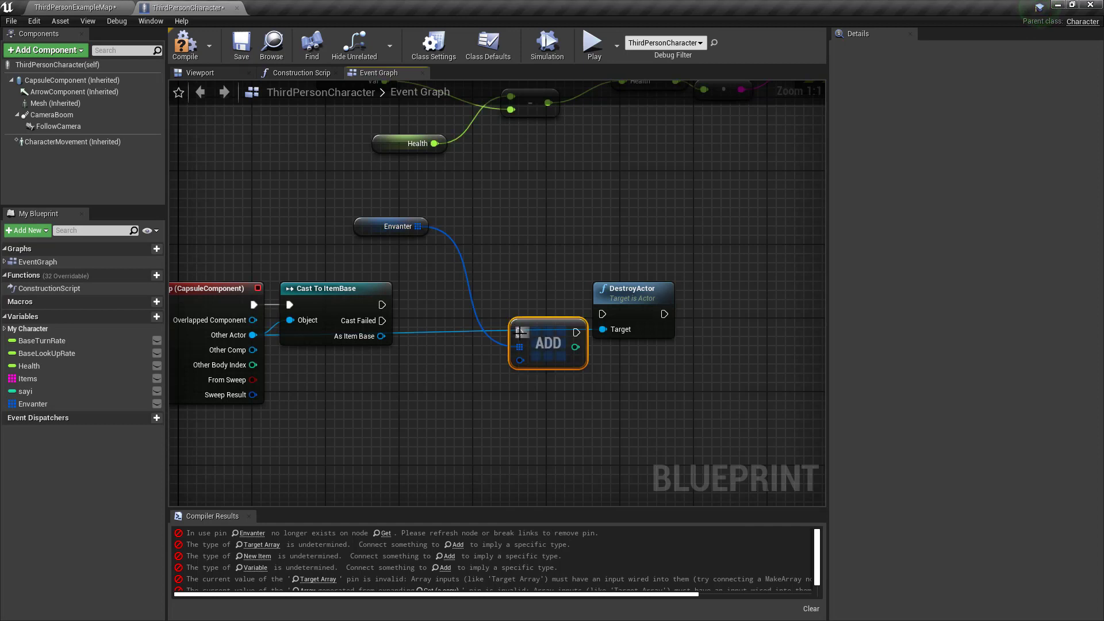
# Step: Wire As Item Base into the new ADD and connect ADD's execution output to DestroyActor
pyautogui.moveTo(521, 332); pyautogui.dragTo(520, 360)
pyautogui.moveTo(576, 332)
pyautogui.mouseDown()
pyautogui.moveTo(537, 306)
pyautogui.moveTo(602, 314)
pyautogui.mouseUp()
pyautogui.click(548, 305)
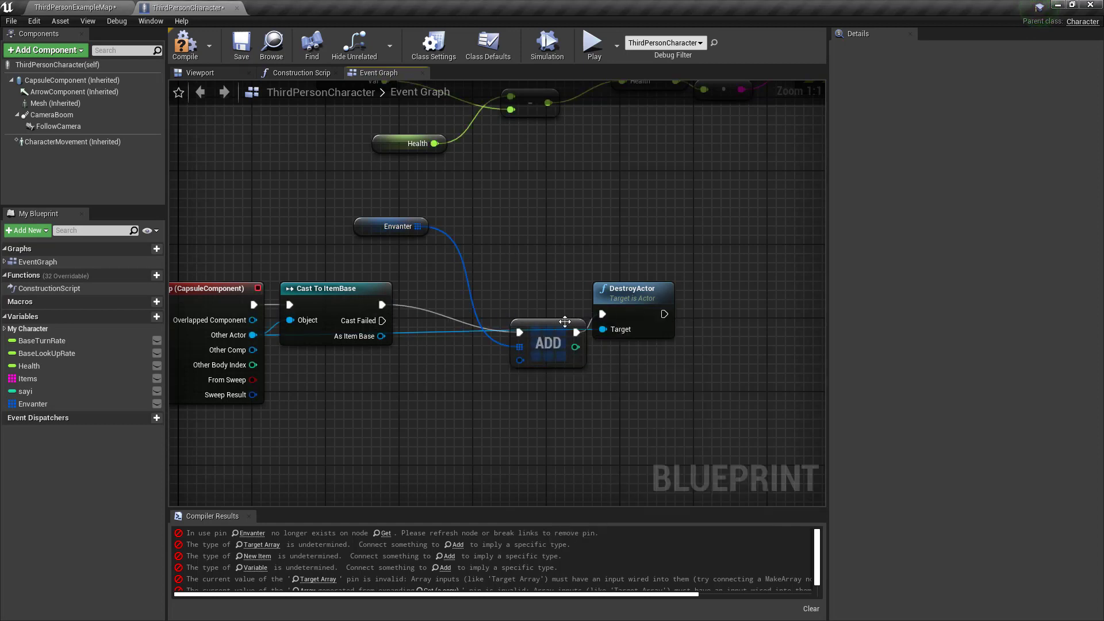
pyautogui.moveTo(548, 343); pyautogui.dragTo(521, 306)
# Step: Feed As Item Base's Get Itemstr into ADD's item input and recompile the blueprint
pyautogui.moveTo(381, 336)
pyautogui.mouseDown()
pyautogui.moveTo(403, 354)
pyautogui.moveTo(408, 415)
pyautogui.mouseUp()
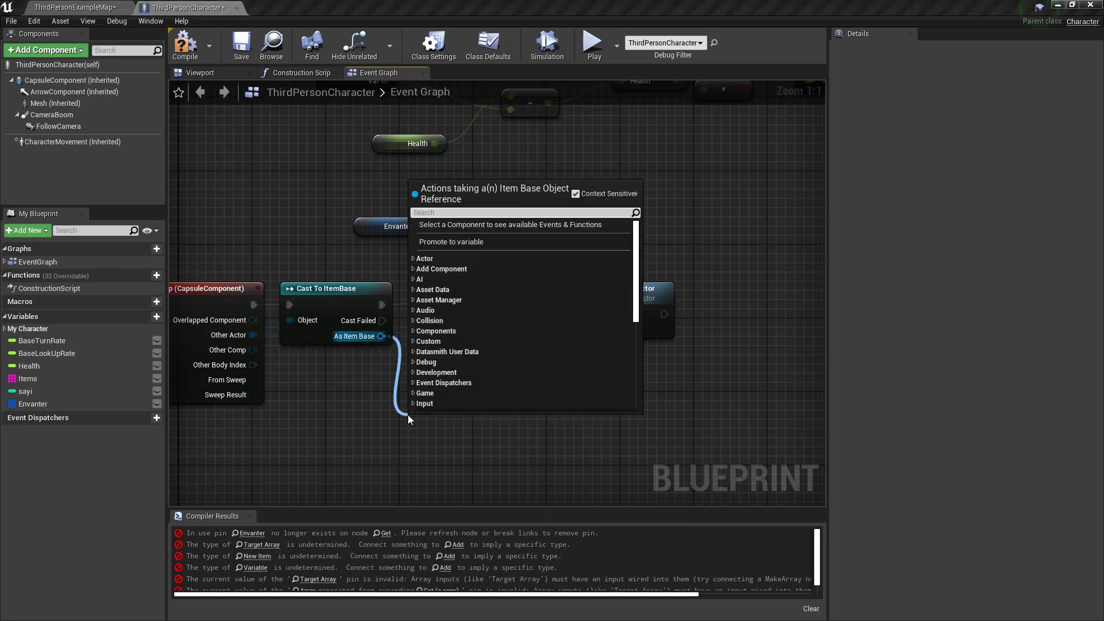
pyautogui.write('item')
pyautogui.click(460, 390)
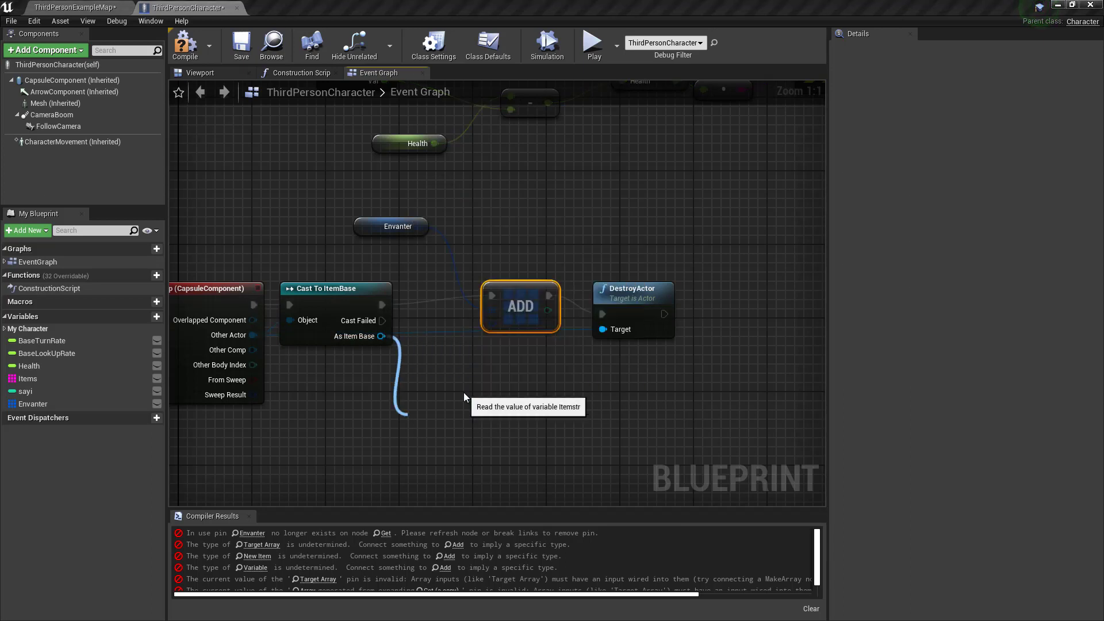
pyautogui.moveTo(495, 428); pyautogui.dragTo(493, 324)
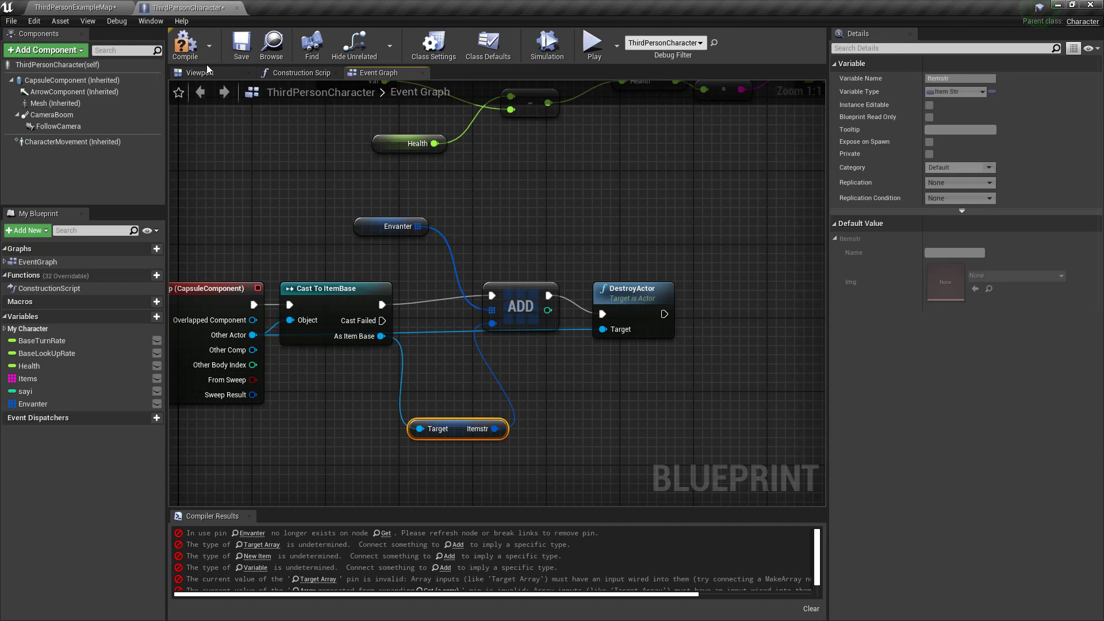
pyautogui.click(185, 45)
pyautogui.scroll(-3, 478, 353)
# Step: Clear the broken array link and add a new For Each Loop wired to Envanter
pyautogui.scroll(-3, 460, 310)
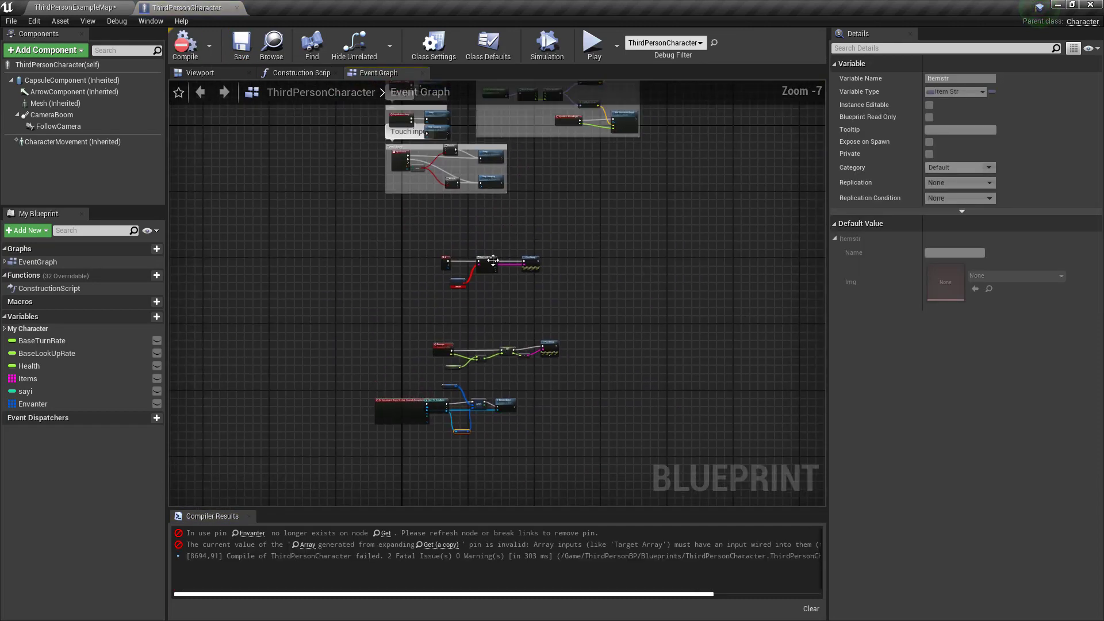
pyautogui.scroll(5, 442, 268)
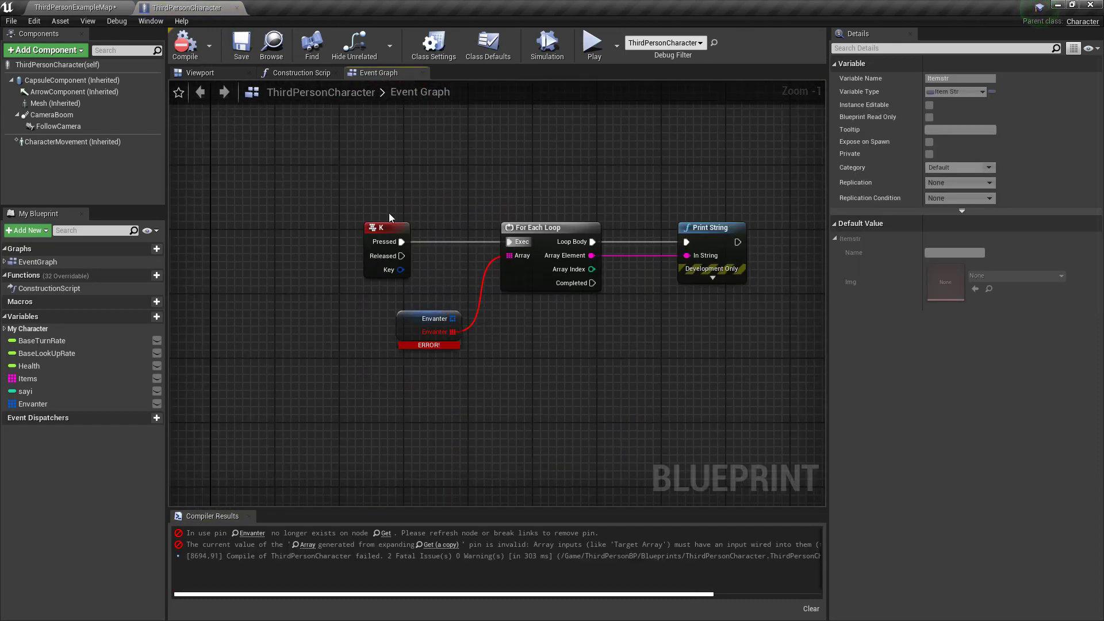
pyautogui.scroll(-2, 532, 334)
pyautogui.scroll(3, 486, 327)
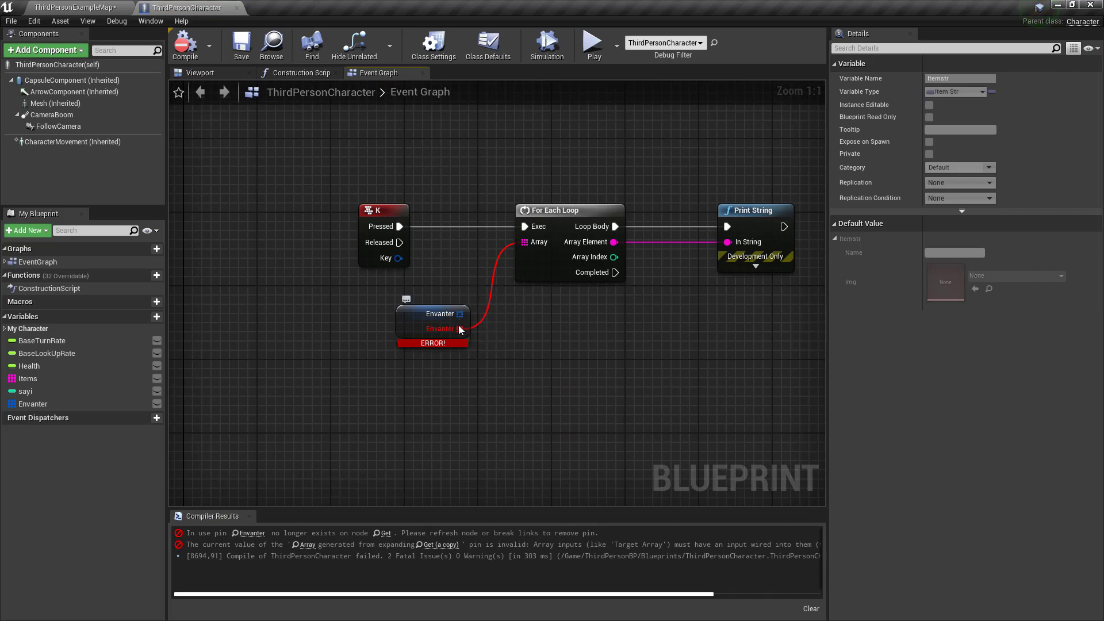
pyautogui.keyDown('alt'); pyautogui.click(460, 329); pyautogui.keyUp('alt')
pyautogui.moveTo(460, 314)
pyautogui.mouseDown()
pyautogui.moveTo(538, 244)
pyautogui.moveTo(510, 188)
pyautogui.mouseUp()
pyautogui.write('for each')
pyautogui.press('Return')
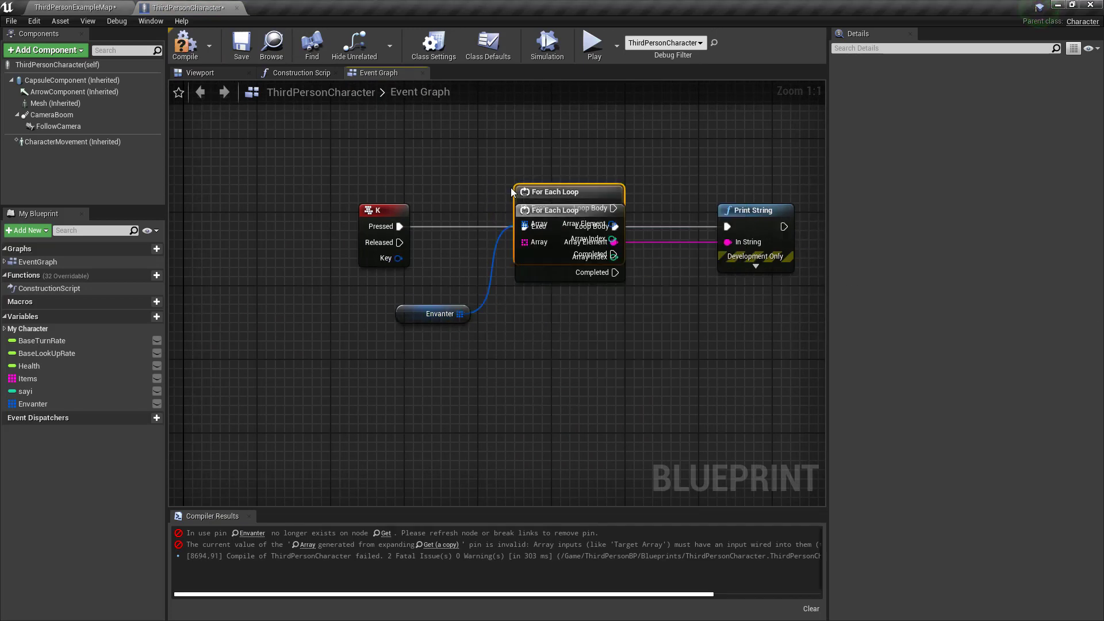
# Step: Replace the old For Each Loop with the new one and connect K Pressed to its Exec
pyautogui.moveTo(555, 222)
pyautogui.mouseDown()
pyautogui.moveTo(576, 362)
pyautogui.moveTo(548, 223)
pyautogui.mouseUp()
pyautogui.click(573, 236)
pyautogui.press('Delete')
pyautogui.moveTo(400, 226); pyautogui.dragTo(506, 226)
pyautogui.moveTo(596, 226); pyautogui.dragTo(734, 230)
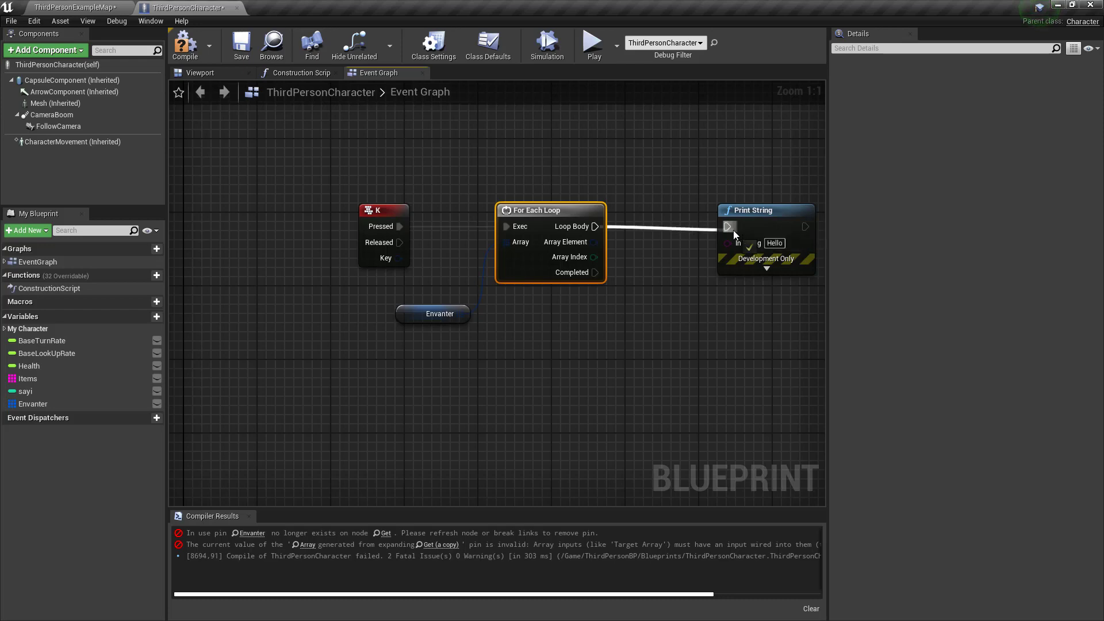
pyautogui.click(428, 313)
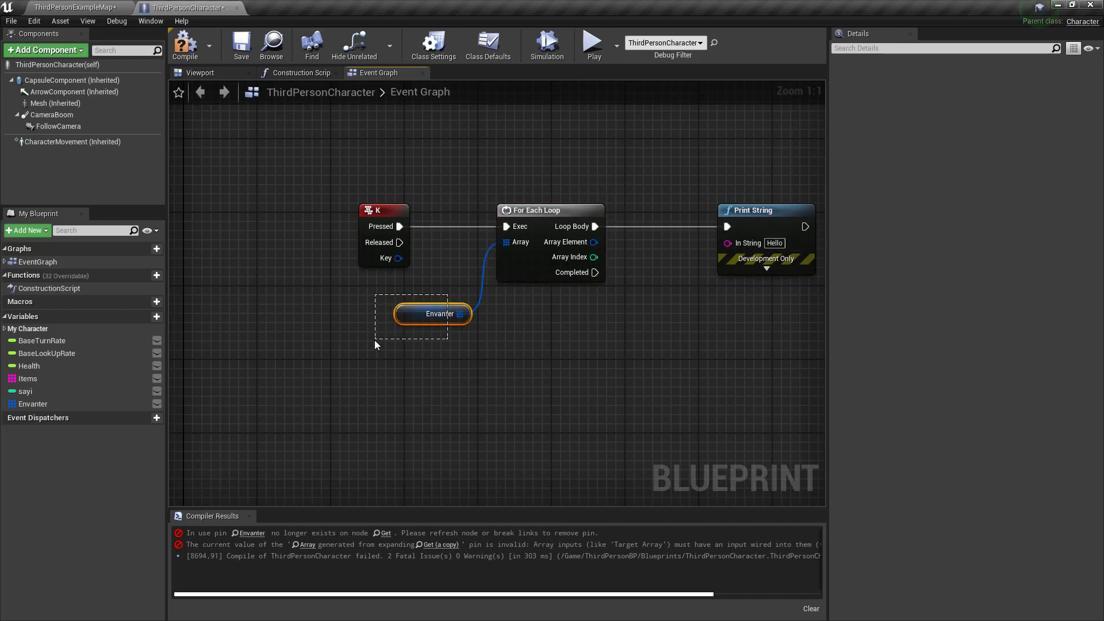
pyautogui.click(538, 224)
# Step: Keep the pickup ADD node intact, then compile and save ThirdPersonCharacter
pyautogui.moveTo(575, 405)
pyautogui.mouseDown(button='right')
pyautogui.moveTo(523, 176)
pyautogui.moveTo(553, 95)
pyautogui.moveTo(519, 197)
pyautogui.mouseUp(button='right')
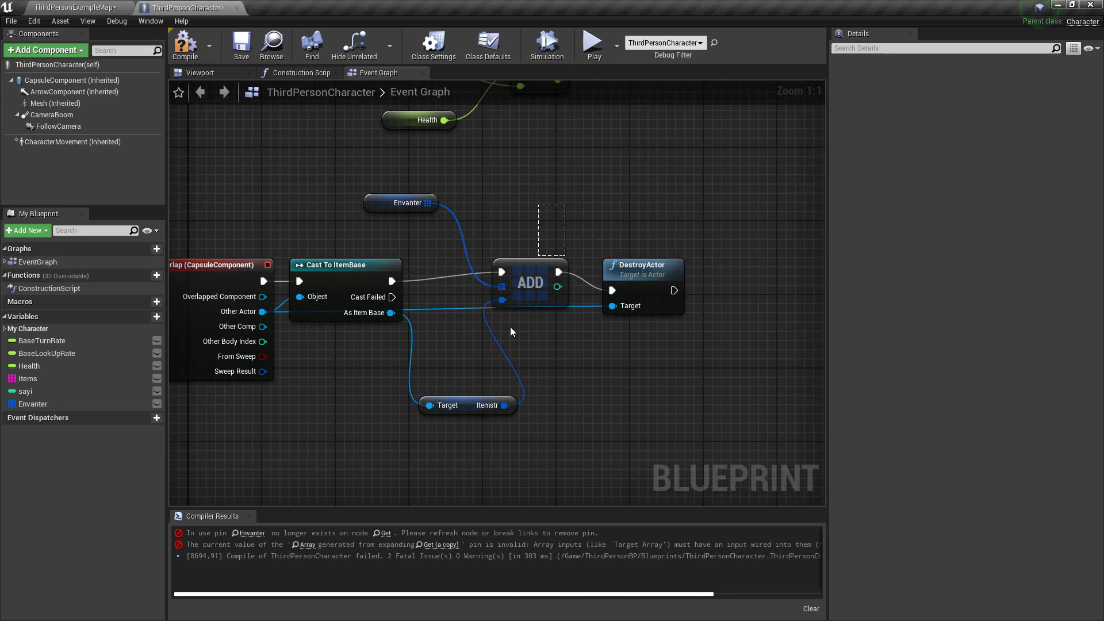
pyautogui.press('Delete')
pyautogui.moveTo(428, 203)
pyautogui.mouseDown()
pyautogui.moveTo(477, 228)
pyautogui.moveTo(510, 369)
pyautogui.mouseUp()
pyautogui.hotkey('ctrl', 'z')
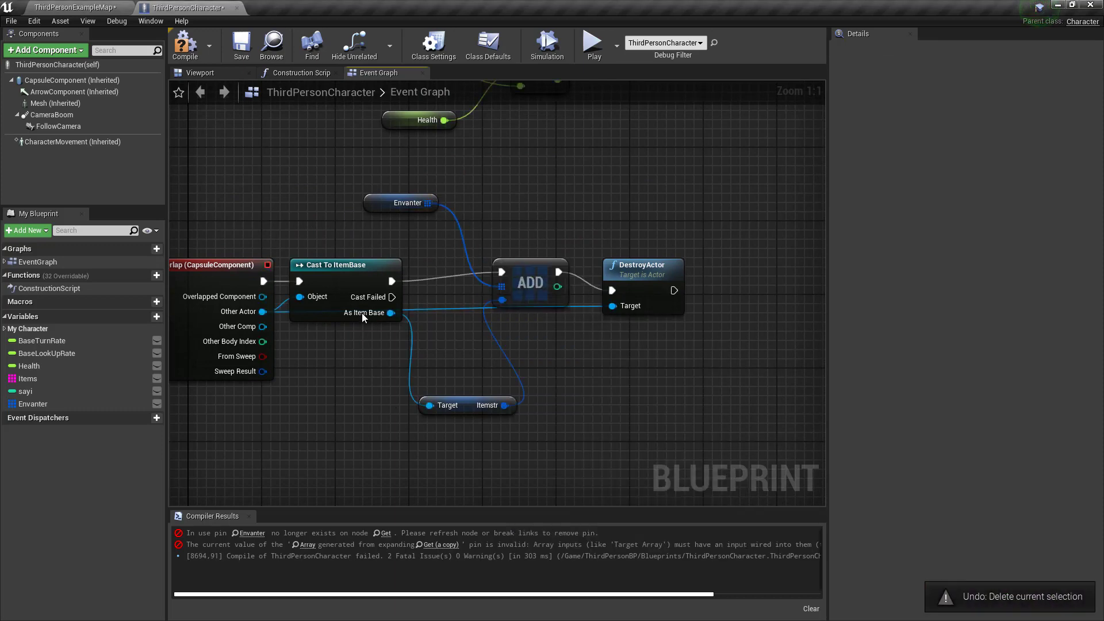
pyautogui.click(185, 45)
pyautogui.click(242, 45)
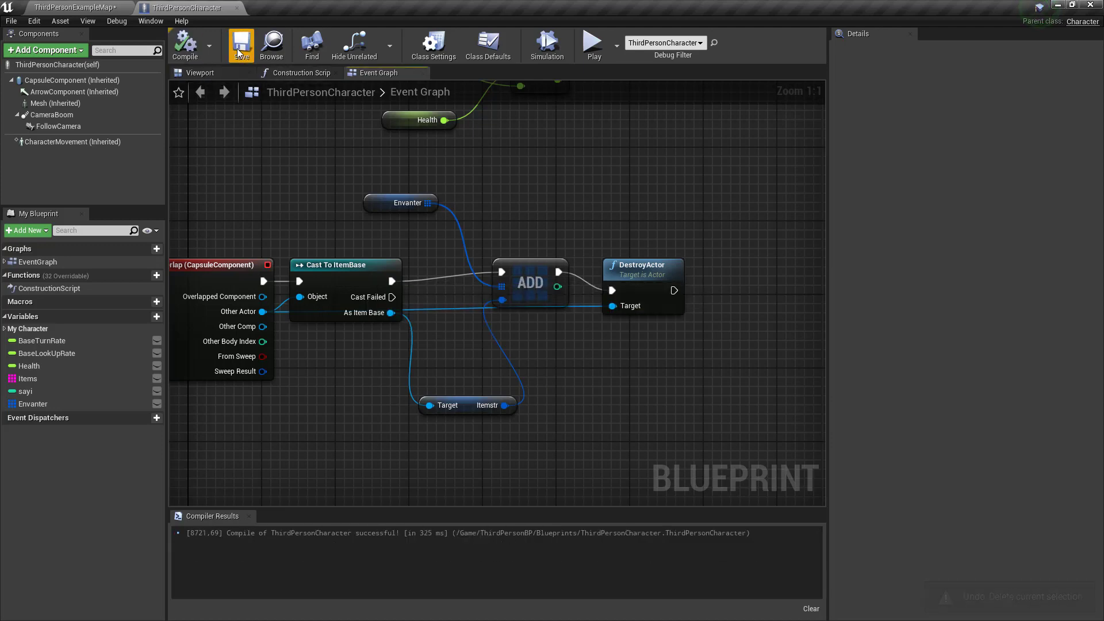
pyautogui.moveTo(511, 158); pyautogui.dragTo(339, 208)
# Step: Save the level map and start a Play-in-Editor session
pyautogui.click(75, 7)
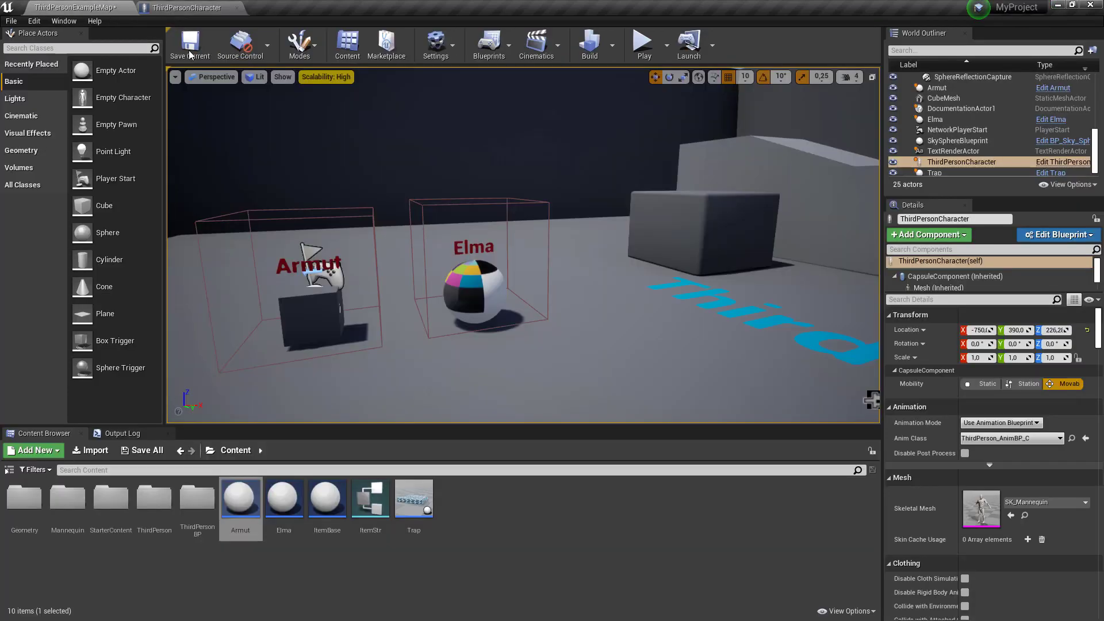
pyautogui.click(190, 45)
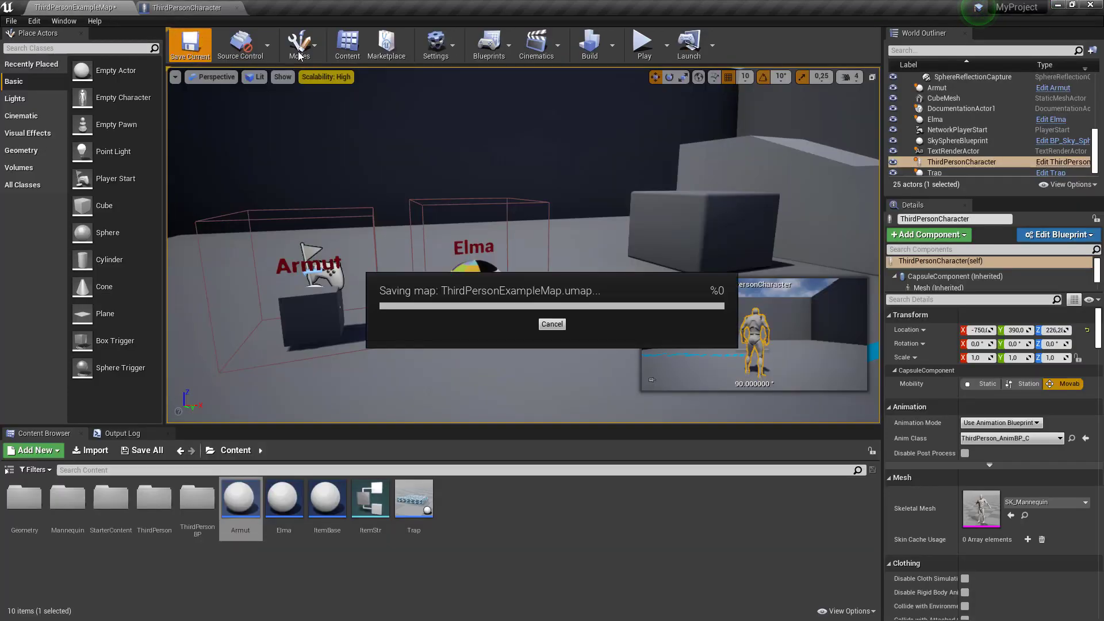
pyautogui.click(643, 43)
pyautogui.click(561, 253)
# Step: Run over the pickups to print Hello repeatedly, stop play, and return to ThirdPersonCharacter
pyautogui.press('w')
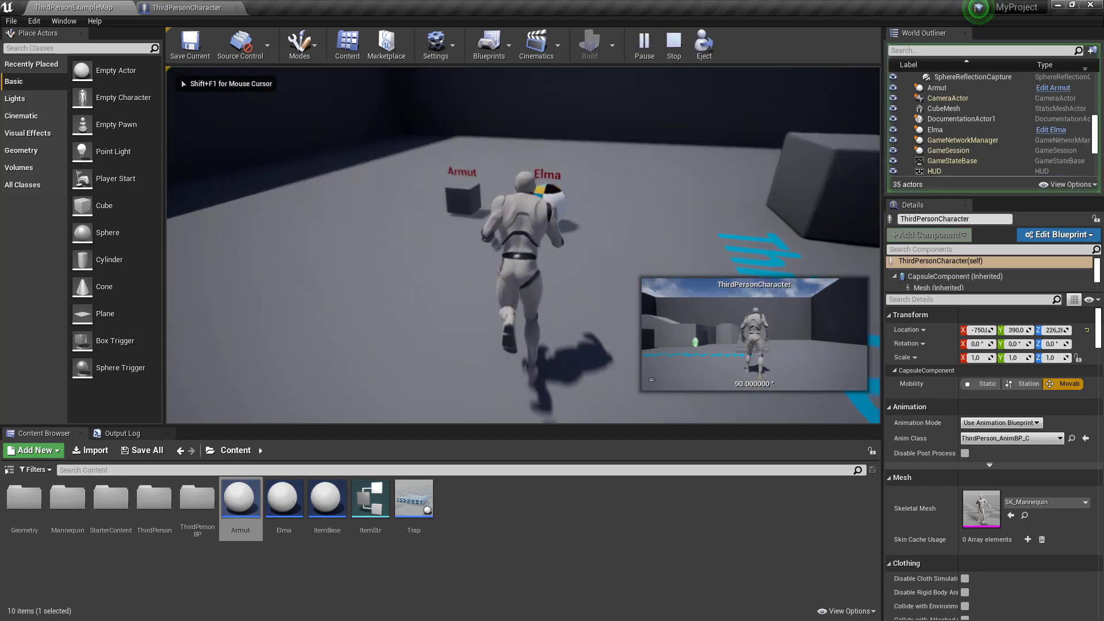
pyautogui.press('e')
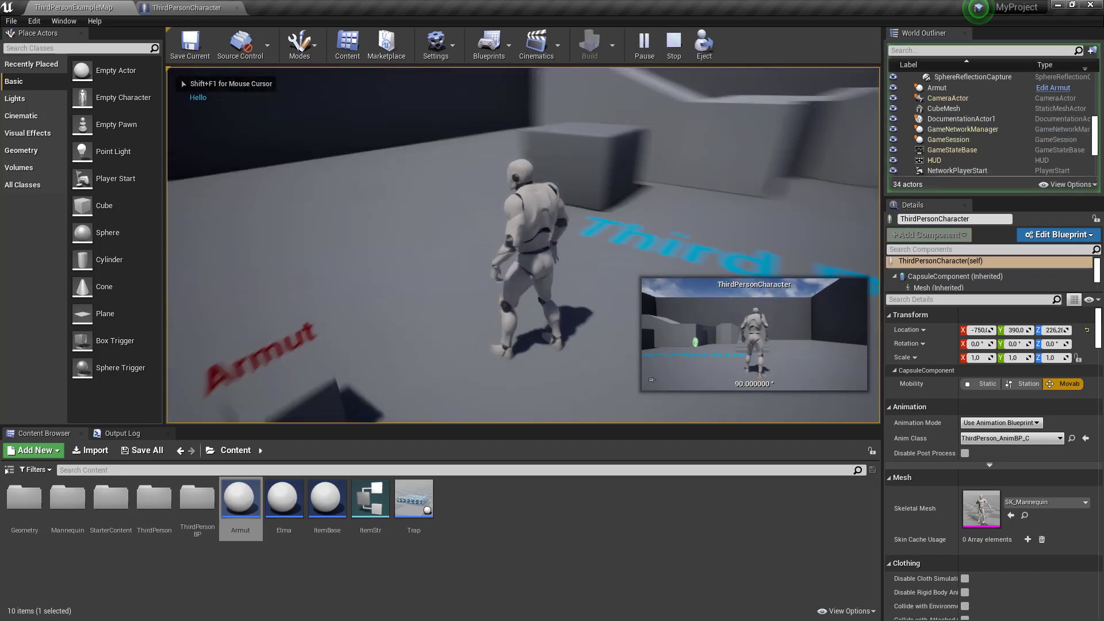
pyautogui.press('e')
pyautogui.press('e')
pyautogui.press('e')
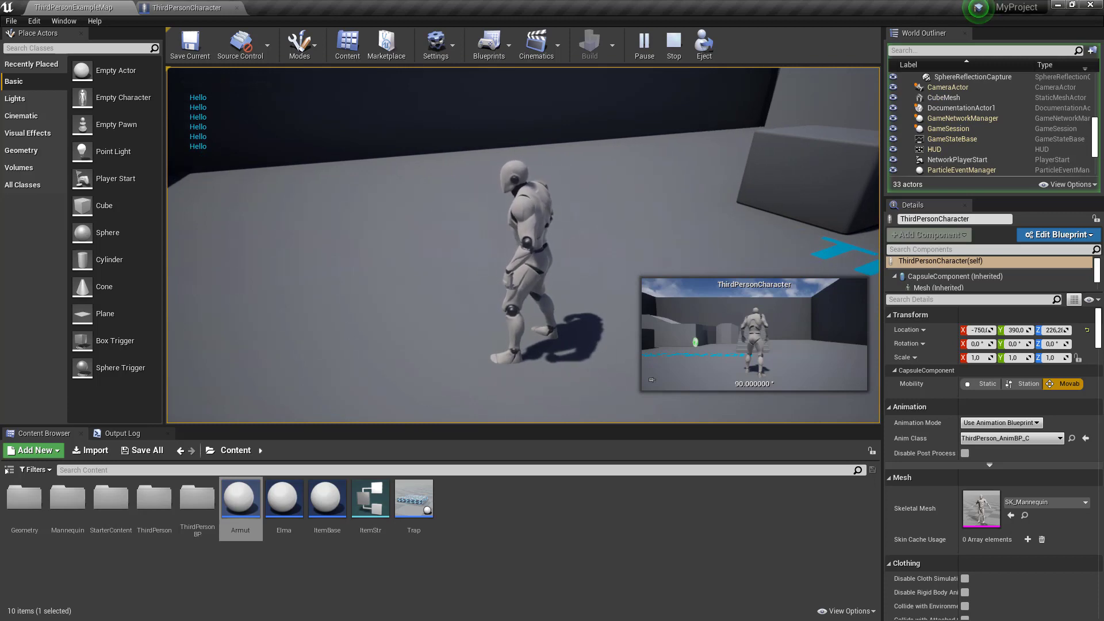
pyautogui.press('Escape')
pyautogui.click(179, 7)
# Step: Add a Break ItemStr node from the For Each Loop's Array Element
pyautogui.scroll(-2, 552, 311)
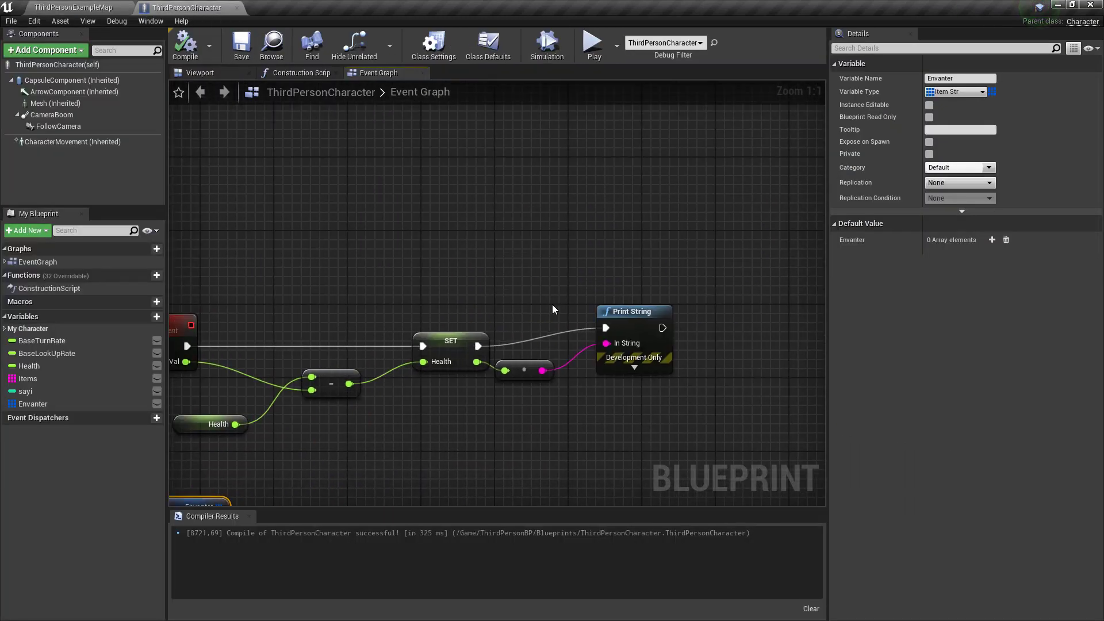
pyautogui.scroll(-2, 552, 310)
pyautogui.scroll(8, 534, 282)
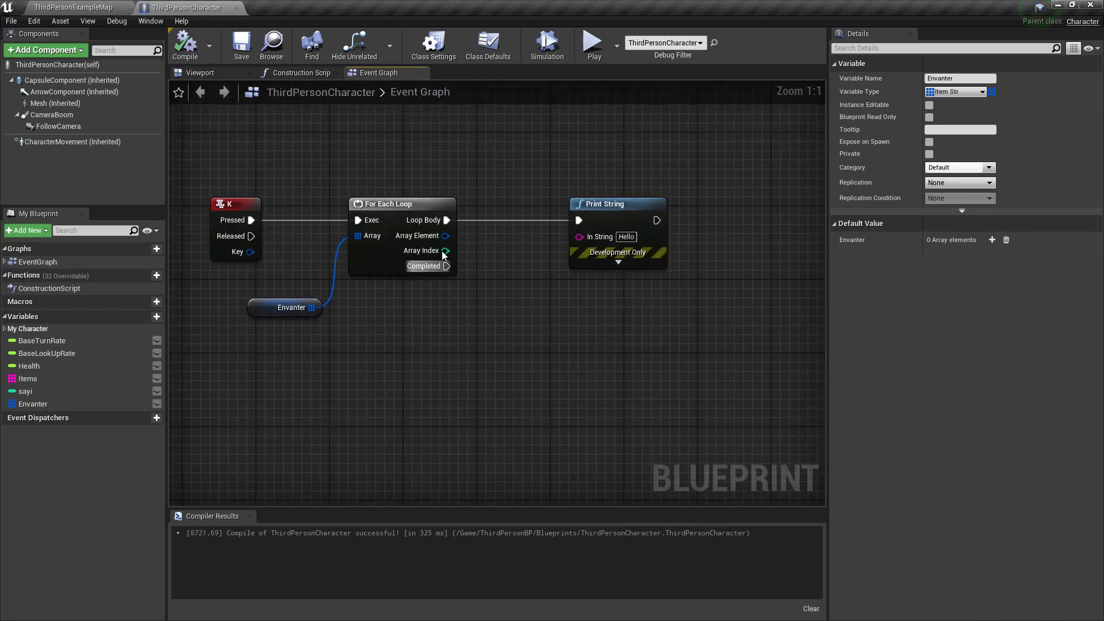
pyautogui.moveTo(445, 236); pyautogui.dragTo(589, 238)
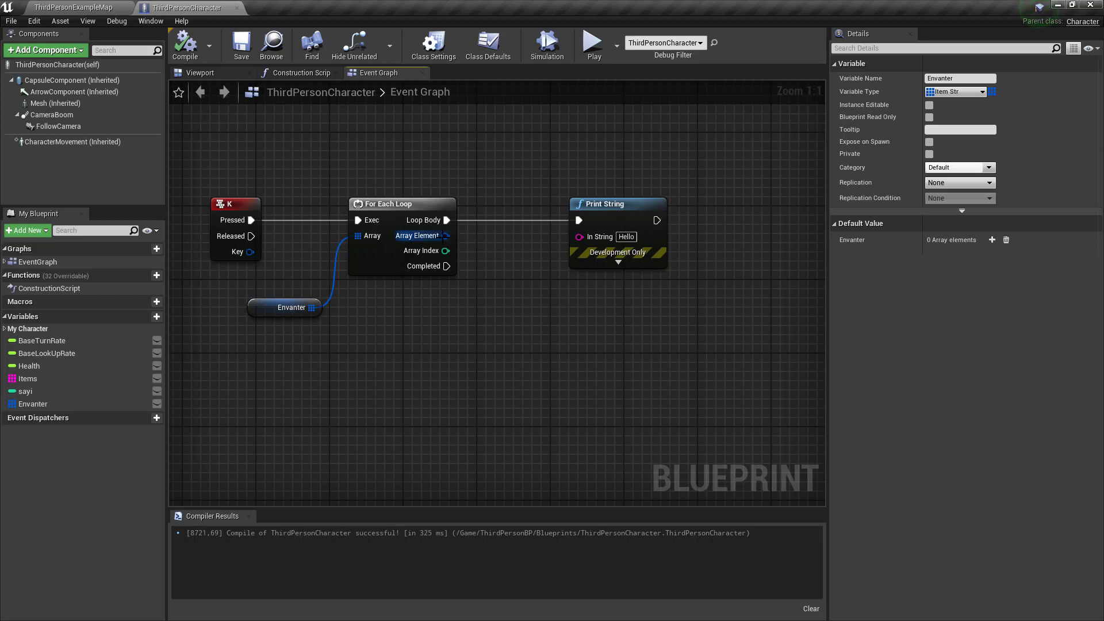
pyautogui.moveTo(445, 236); pyautogui.dragTo(503, 360)
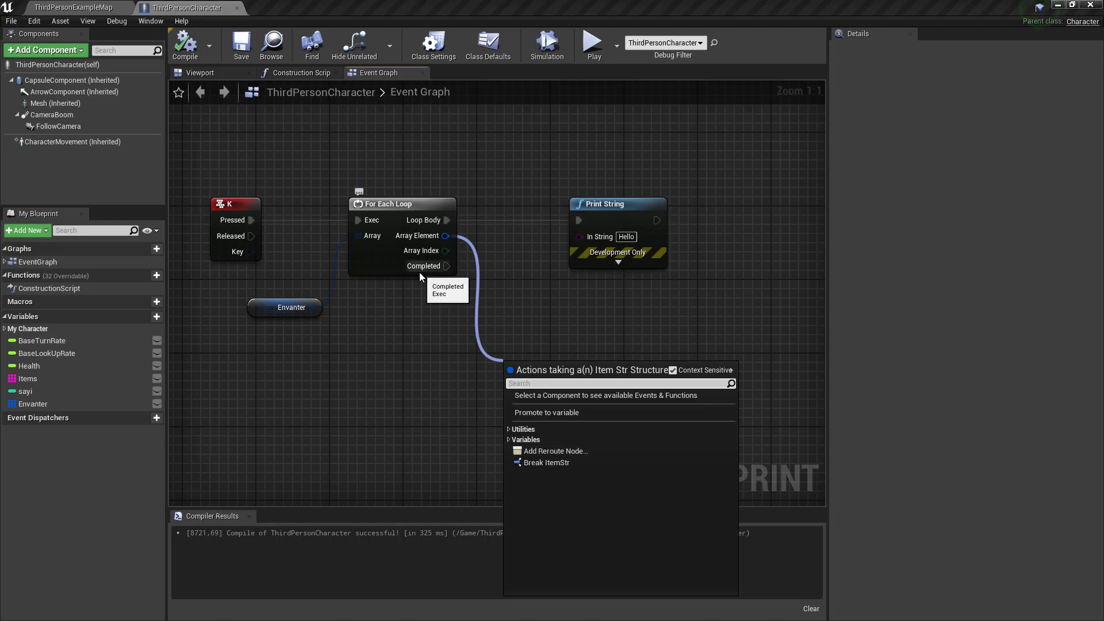
pyautogui.write('name')
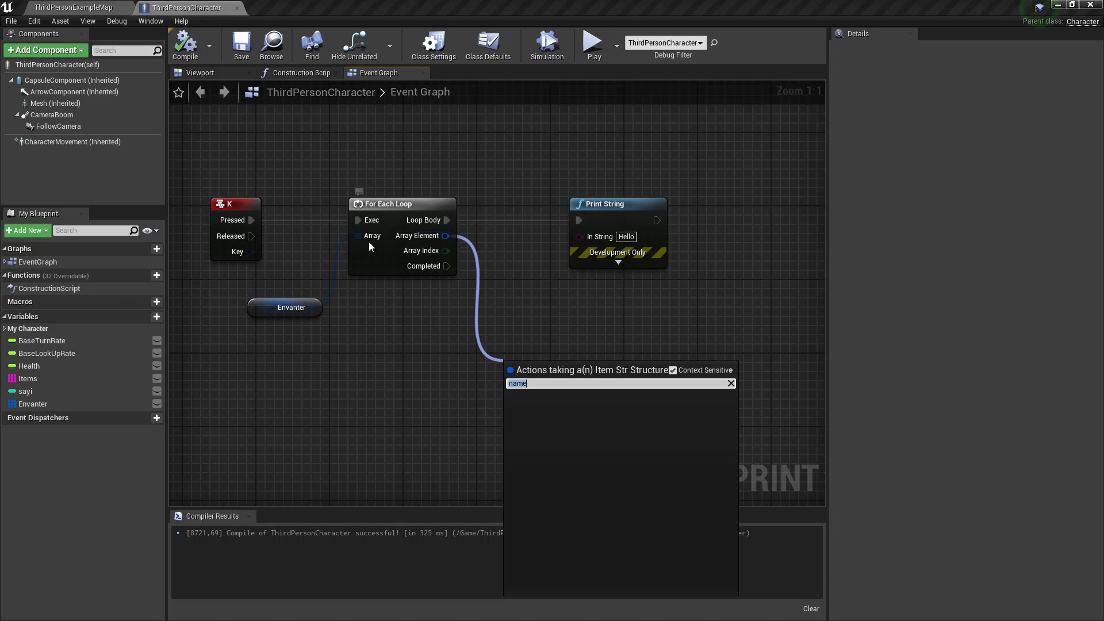
pyautogui.write('brea')
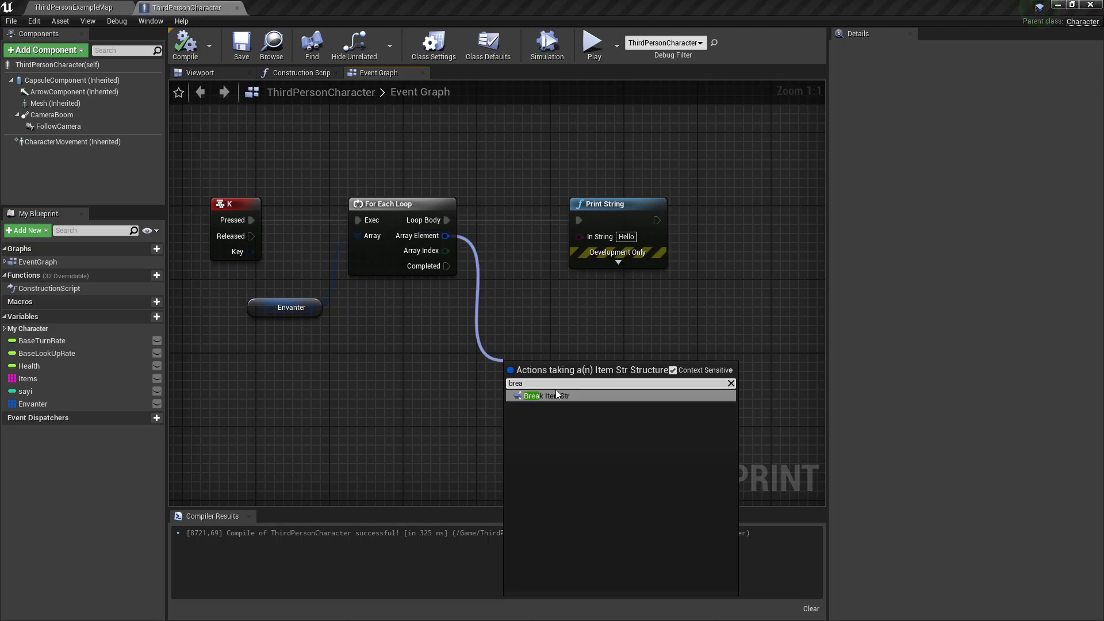
pyautogui.click(555, 395)
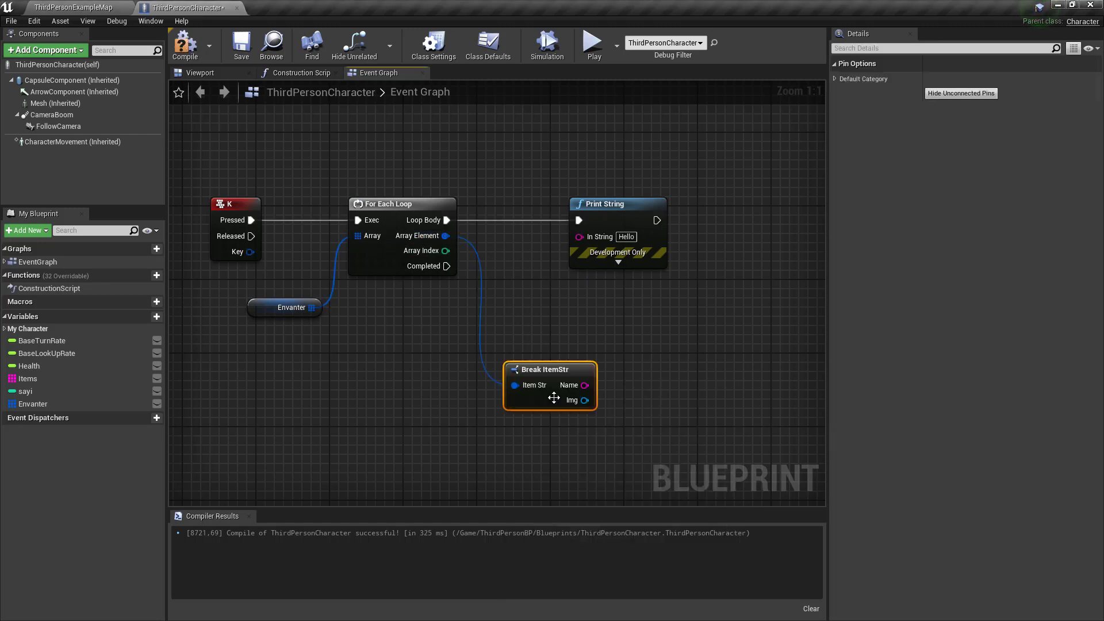
# Step: Check the ItemStr structure's fields and wire the Name pin into Print String
pyautogui.moveTo(560, 402); pyautogui.dragTo(451, 400, button='right')
pyautogui.moveTo(516, 303); pyautogui.dragTo(325, 400)
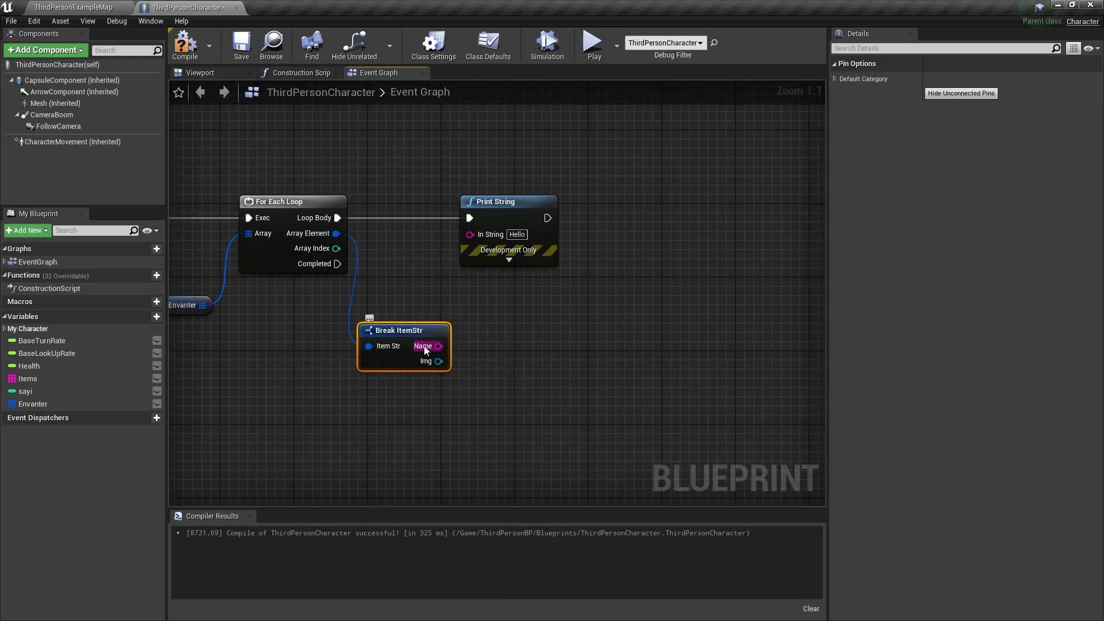
pyautogui.click(73, 7)
pyautogui.doubleClick(370, 506)
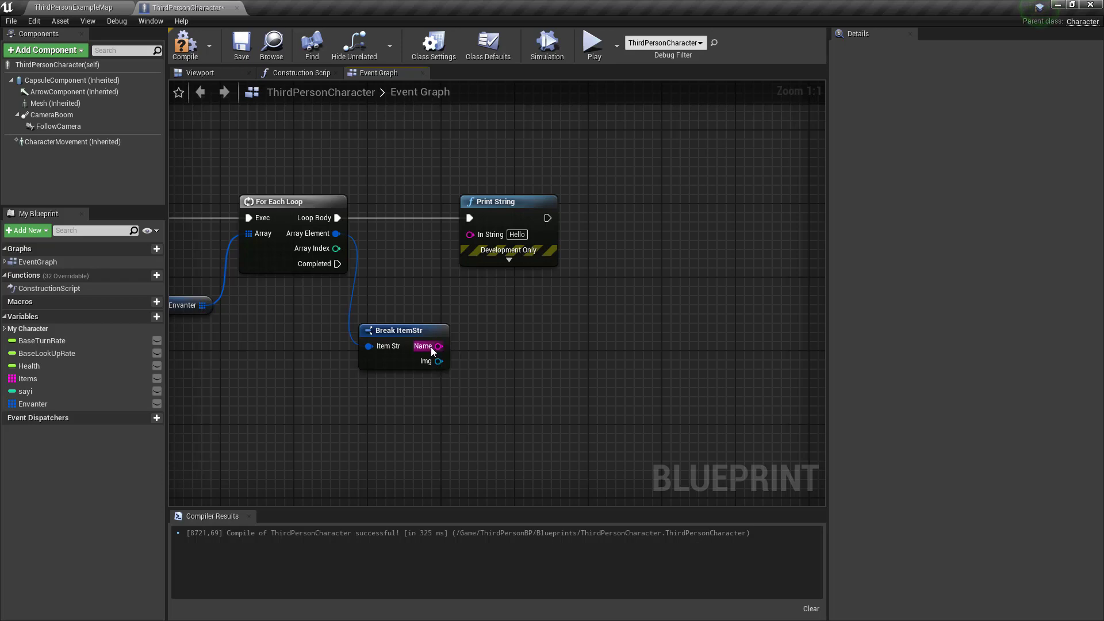
pyautogui.moveTo(433, 351)
pyautogui.mouseDown()
pyautogui.moveTo(481, 229)
pyautogui.moveTo(438, 345)
pyautogui.mouseUp()
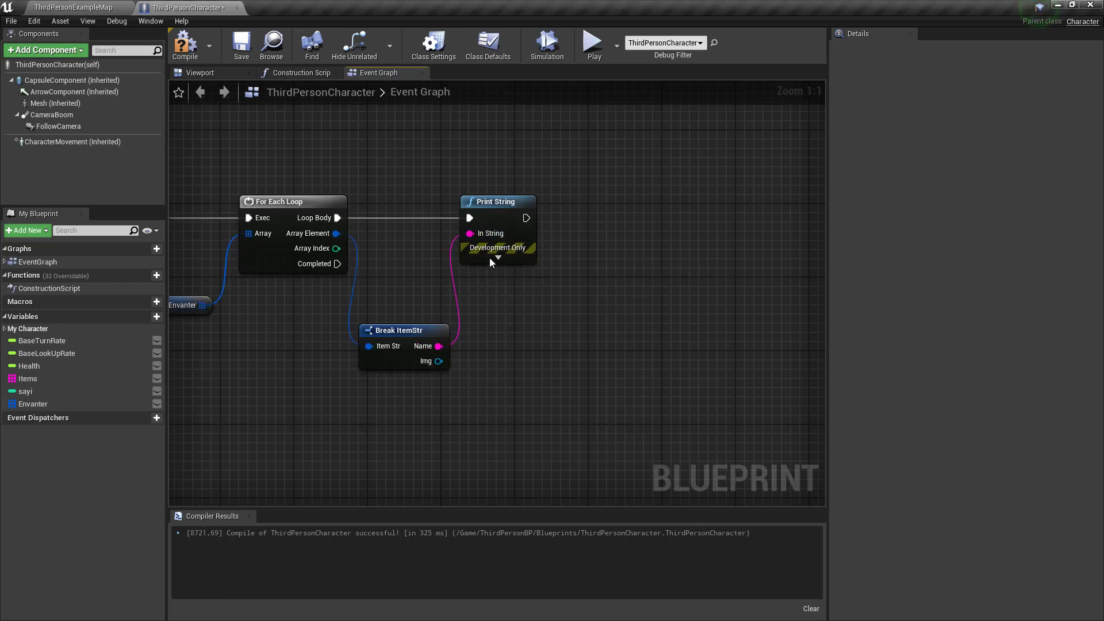
# Step: Compile and save the character blueprint with the Name-printing loop
pyautogui.moveTo(434, 423); pyautogui.dragTo(487, 247)
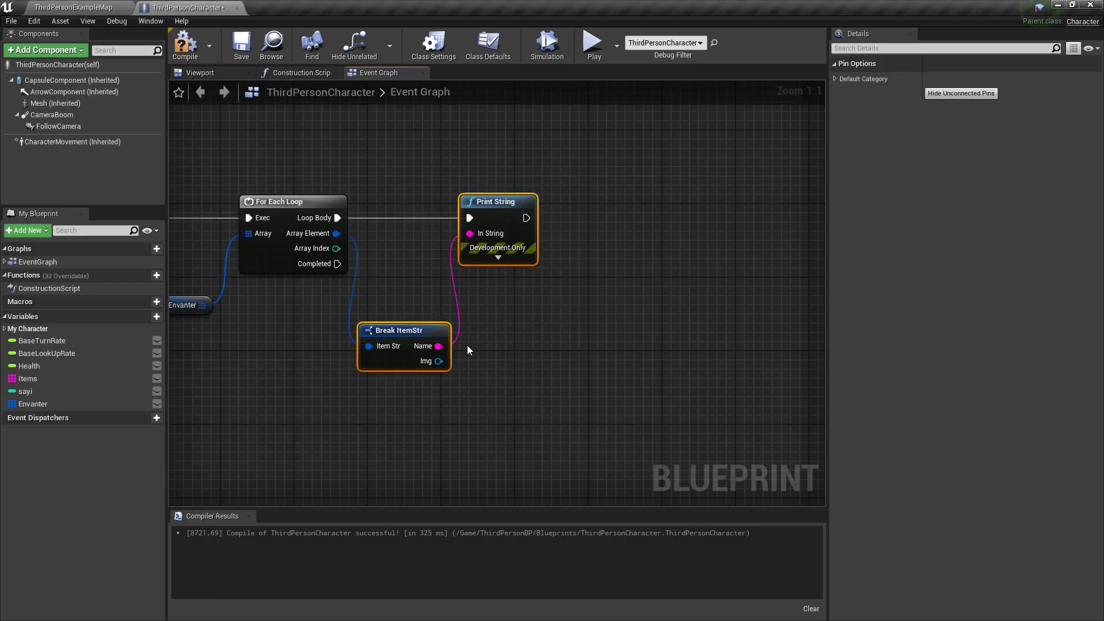
pyautogui.scroll(-5, 467, 345)
pyautogui.moveTo(335, 350); pyautogui.dragTo(720, 227)
pyautogui.scroll(4, 664, 331)
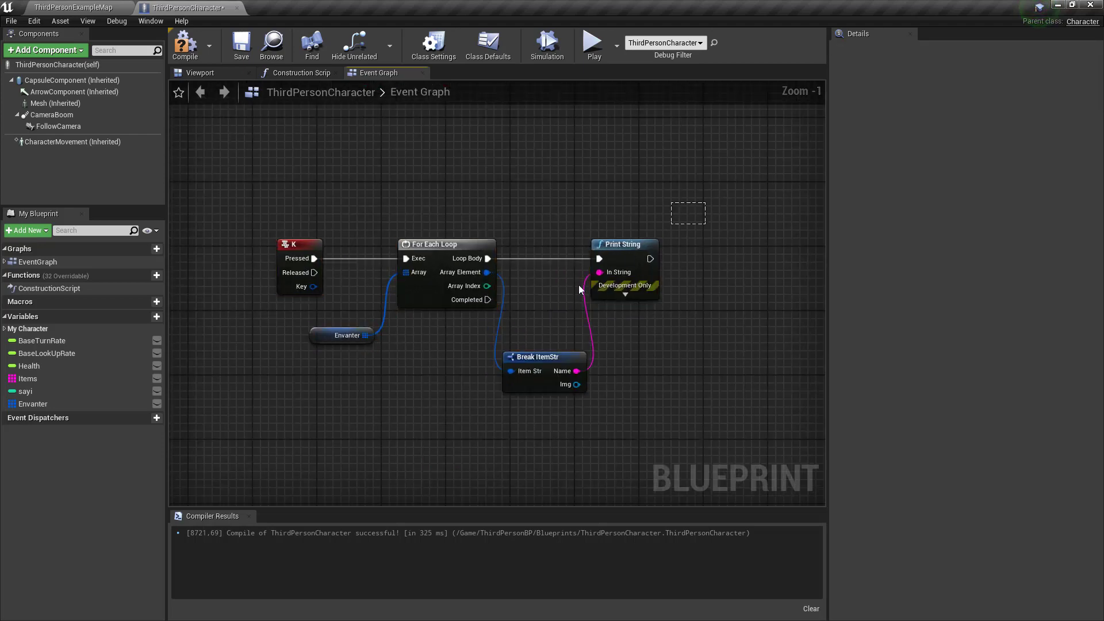
pyautogui.moveTo(579, 284); pyautogui.dragTo(415, 437)
pyautogui.click(185, 43)
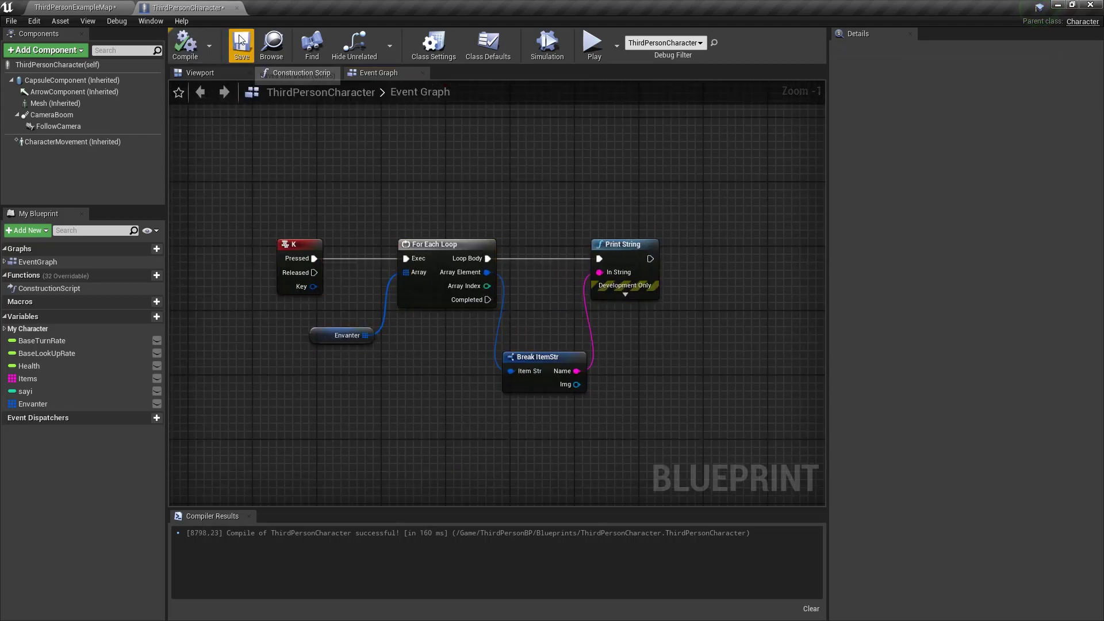
pyautogui.click(240, 39)
# Step: Save the map and play-test, collecting pickups so Armut and Elma print, then stop
pyautogui.click(75, 7)
pyautogui.click(190, 43)
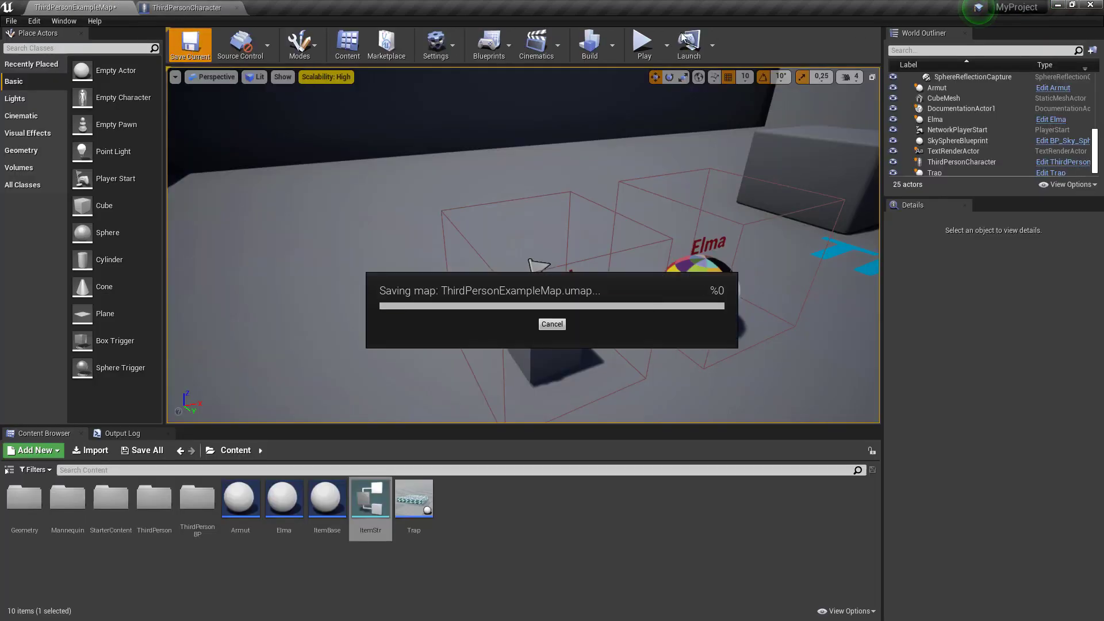
pyautogui.click(644, 46)
pyautogui.press('w')
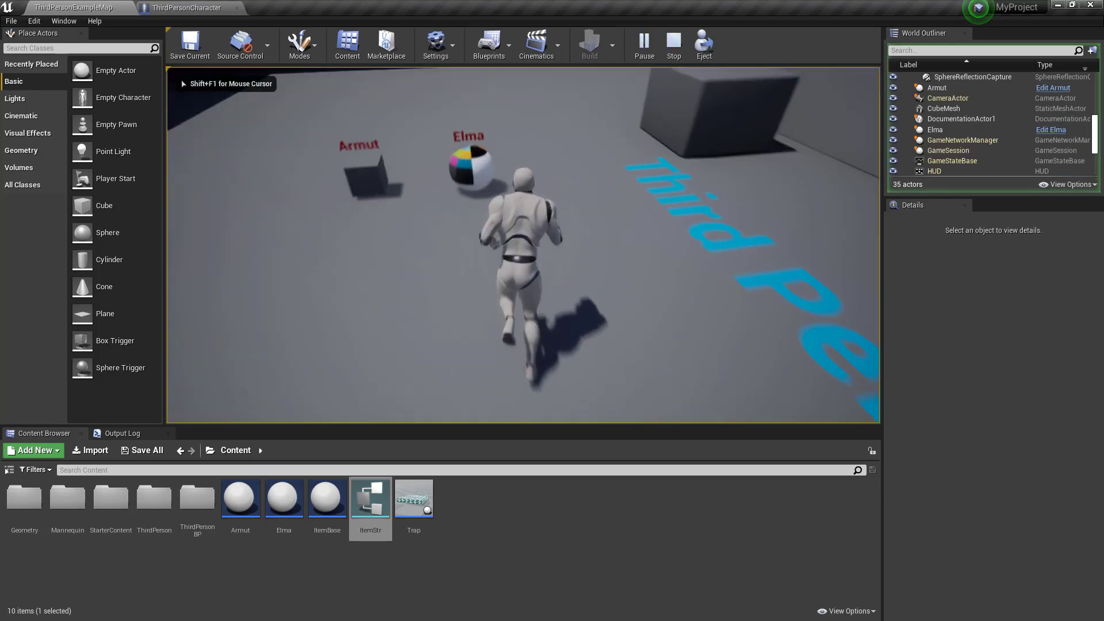
pyautogui.press('s')
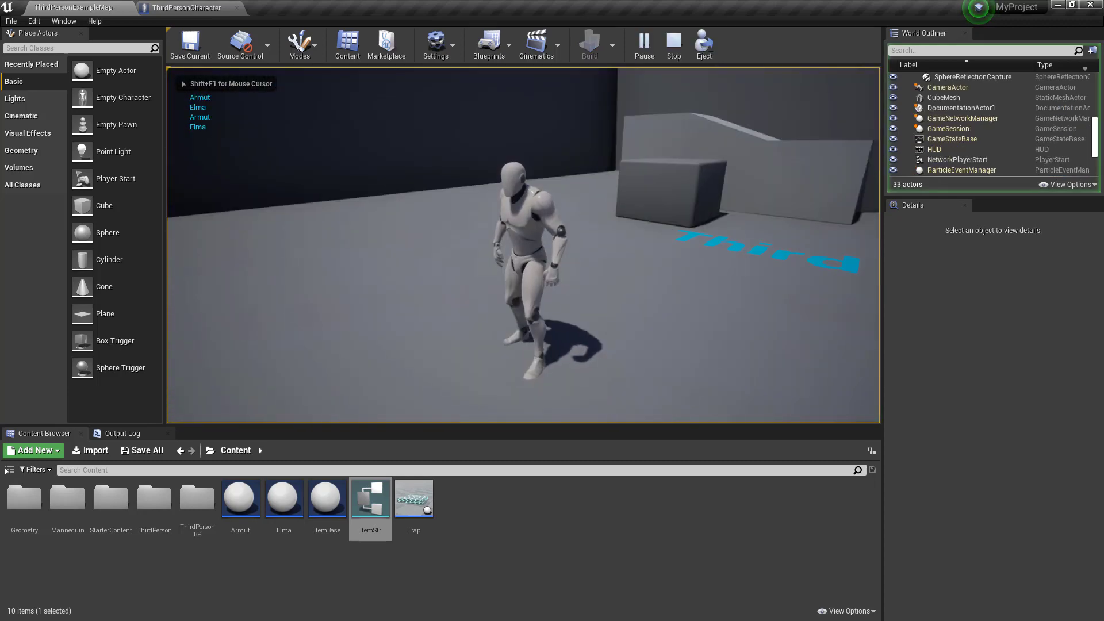
pyautogui.press('w')
pyautogui.press('Escape')
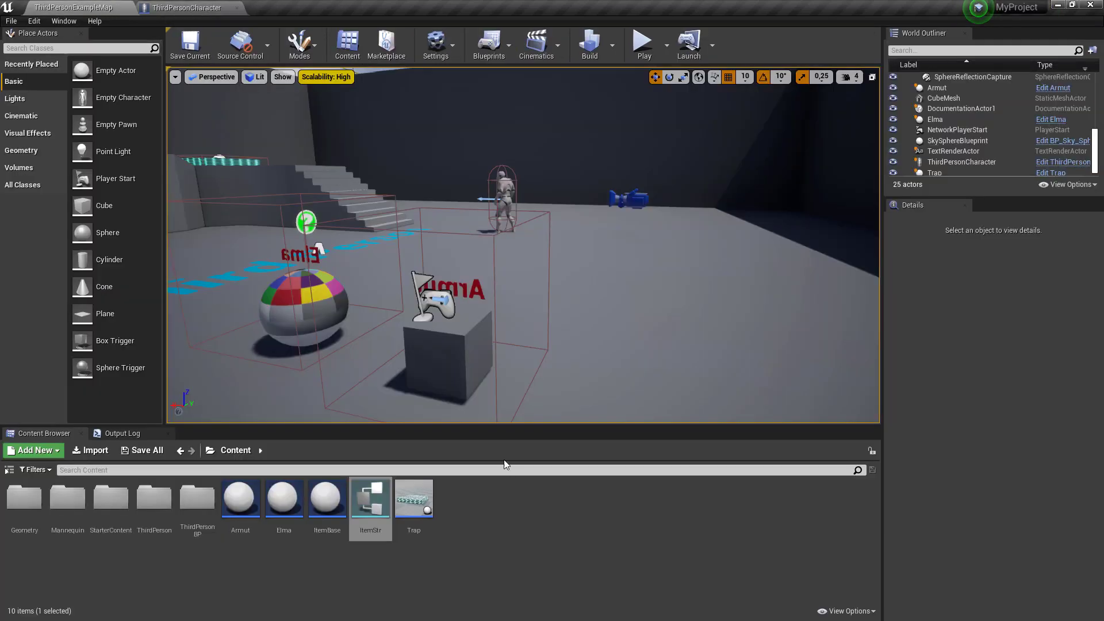
# Step: Create a Widget Blueprint in Content, rename it from Hud to Inv, and open it
pyautogui.rightClick(497, 502)
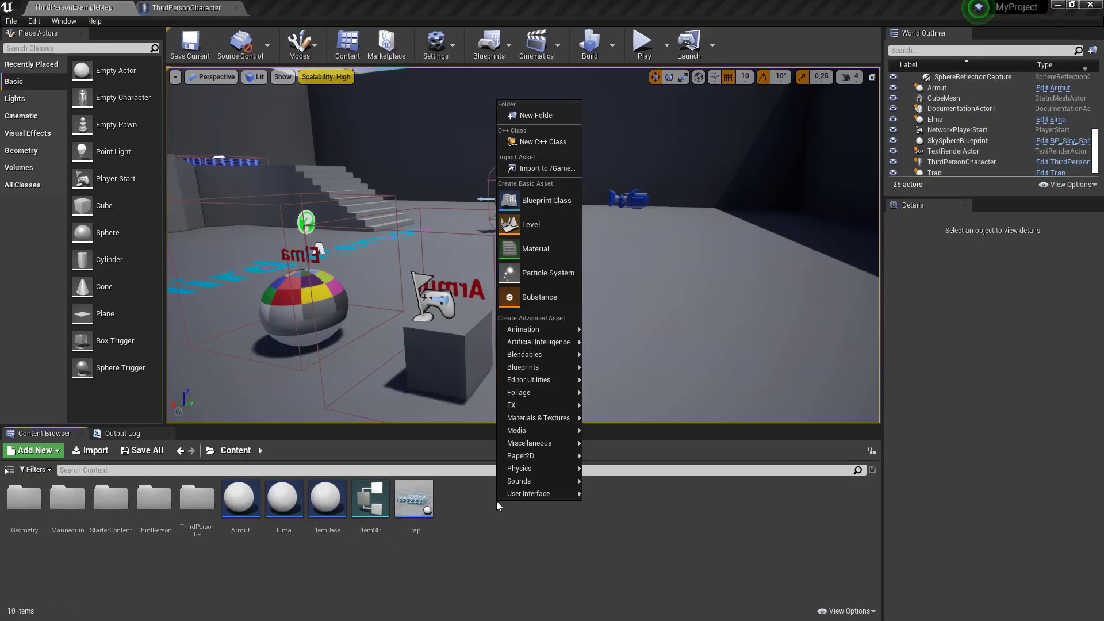
pyautogui.moveTo(534, 498)
pyautogui.click(633, 569)
pyautogui.write('Hud')
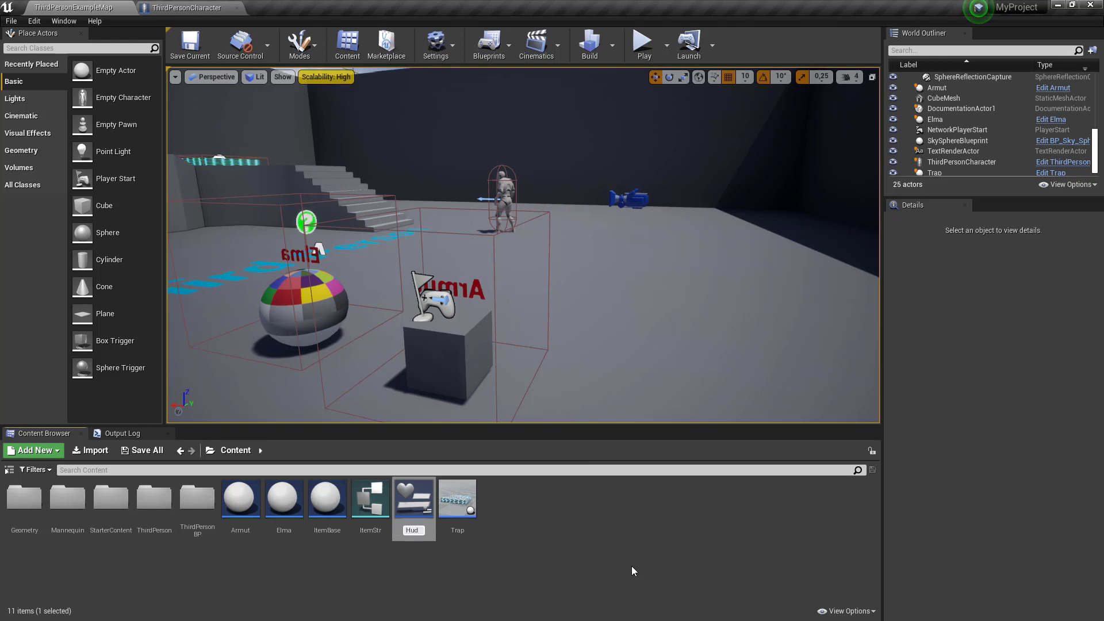
pyautogui.press('BackSpace')
pyautogui.press('BackSpace')
pyautogui.press('BackSpace')
pyautogui.write('Inv')
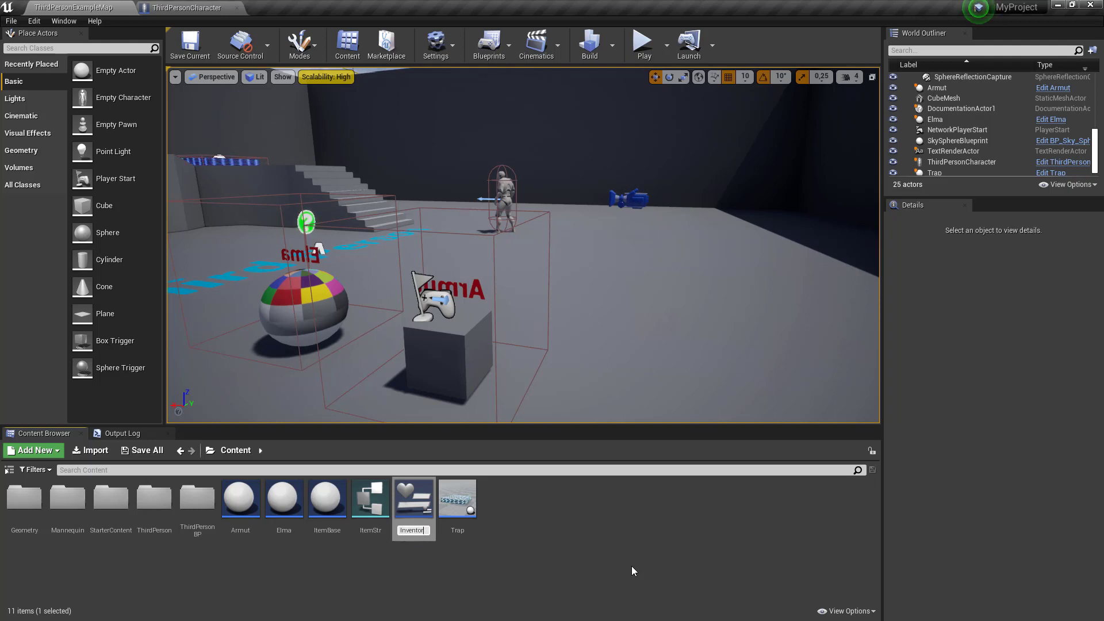
pyautogui.press('Return')
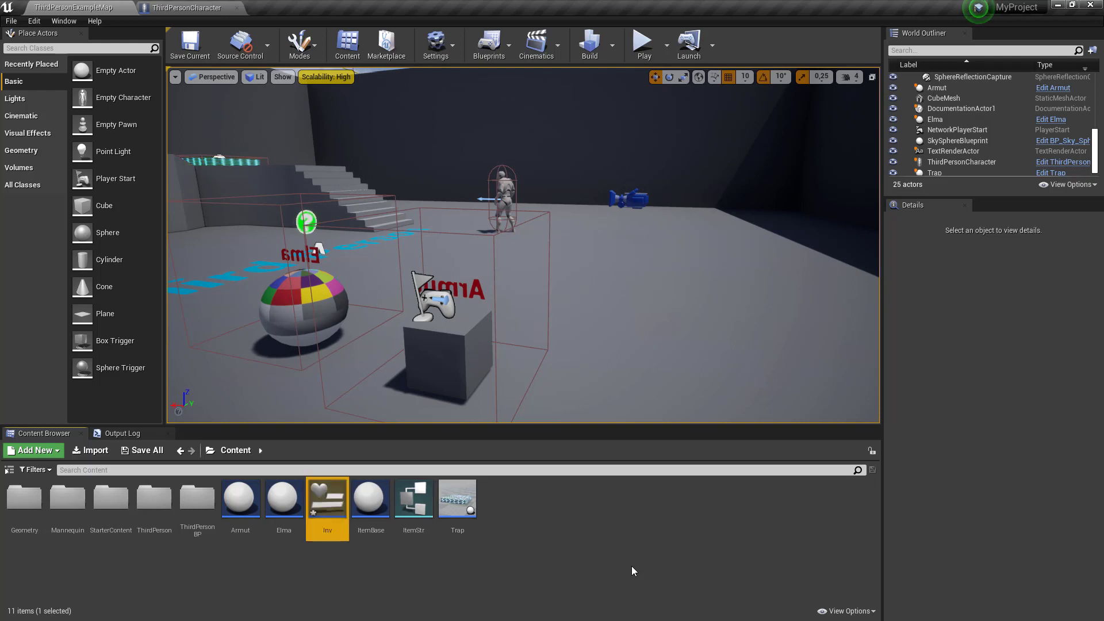
pyautogui.doubleClick(346, 512)
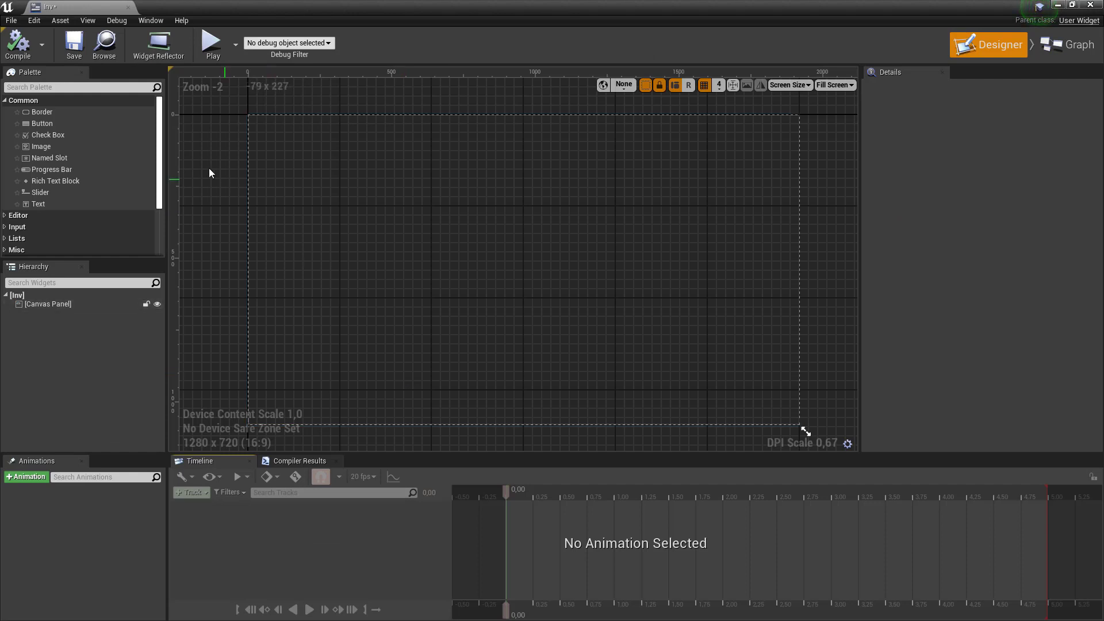
# Step: Add a large centre-anchored Image to the canvas, centre it, and save the widget
pyautogui.click(67, 47)
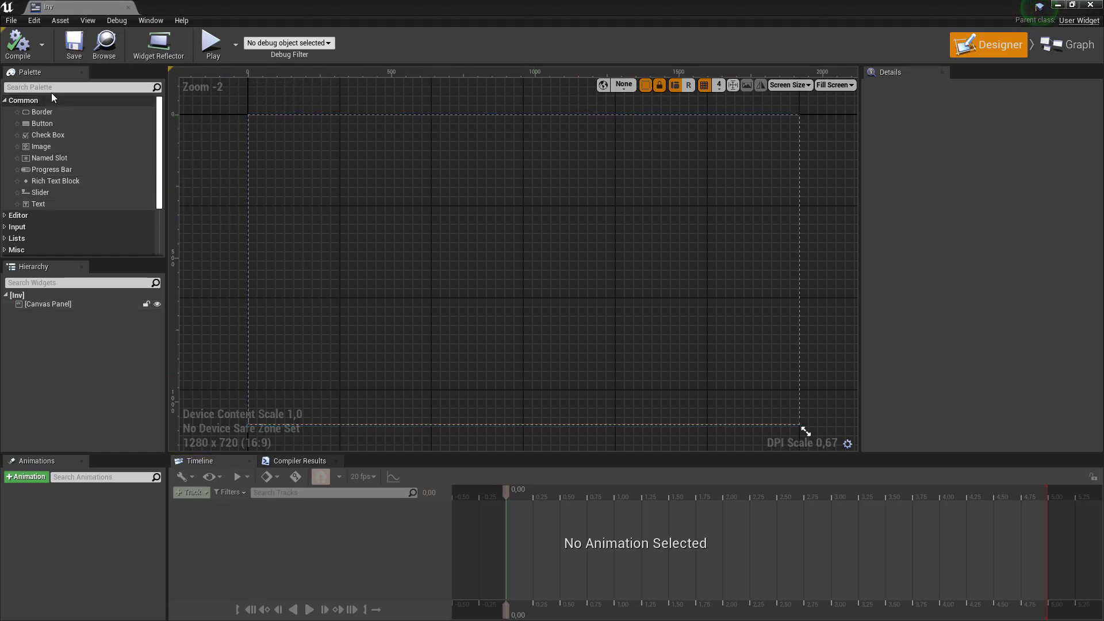
pyautogui.write('ima')
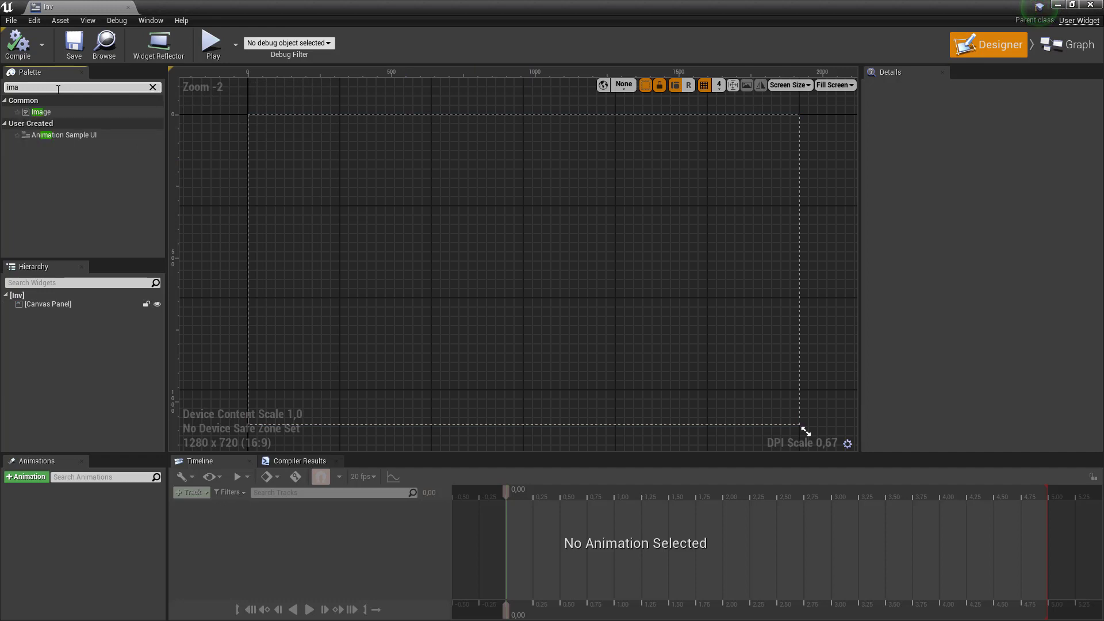
pyautogui.moveTo(80, 113); pyautogui.dragTo(460, 206)
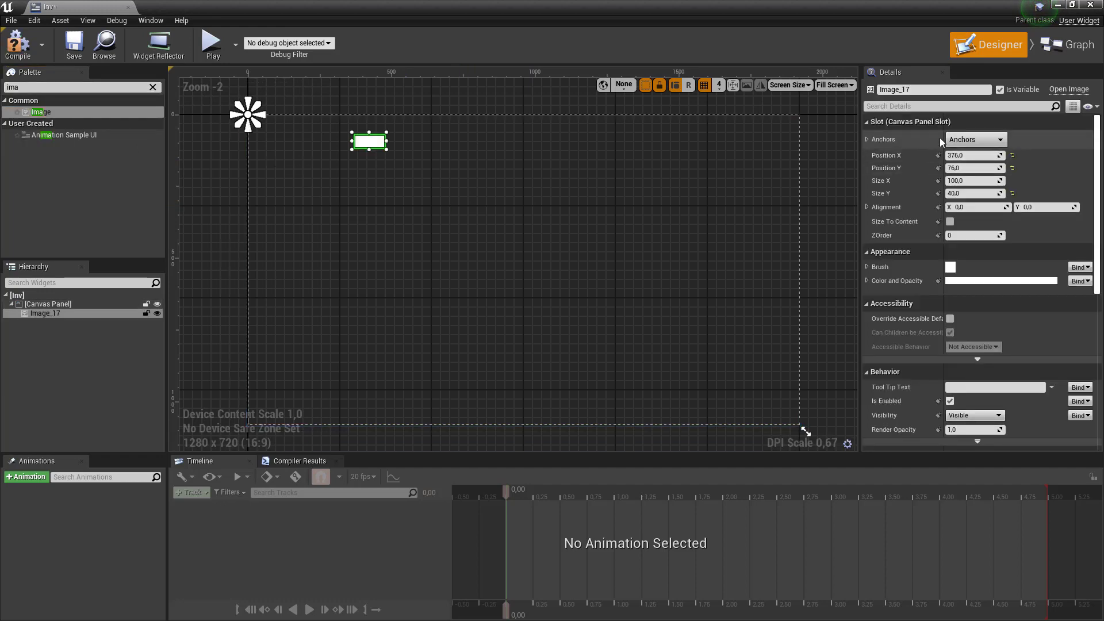
pyautogui.click(976, 140)
pyautogui.keyDown('shift'); pyautogui.click(987, 216); pyautogui.keyUp('shift')
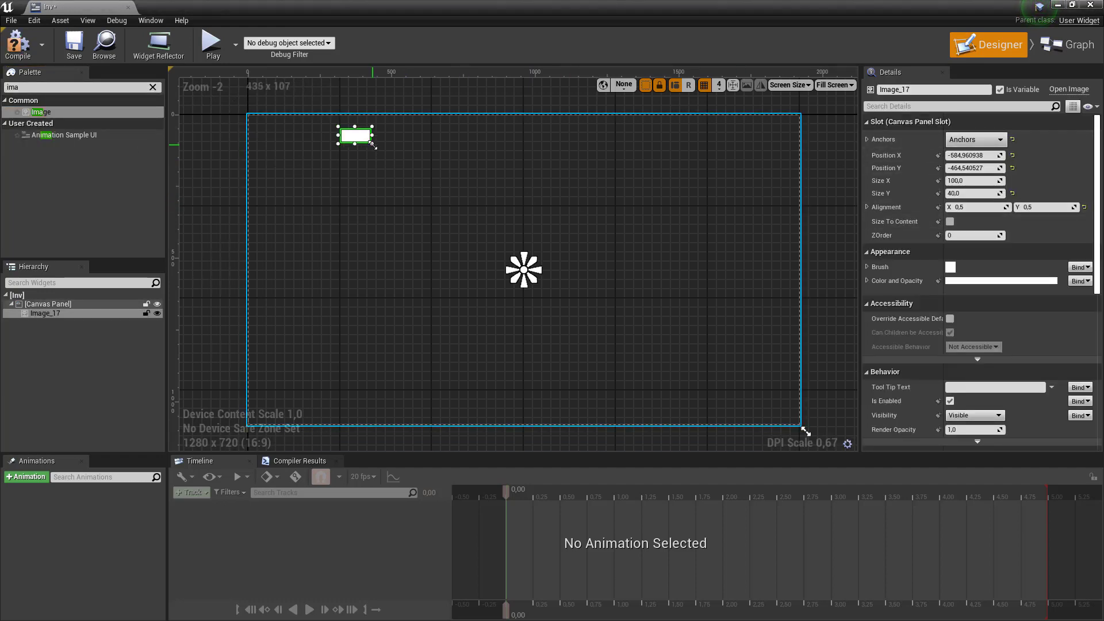
pyautogui.moveTo(372, 145); pyautogui.dragTo(570, 266)
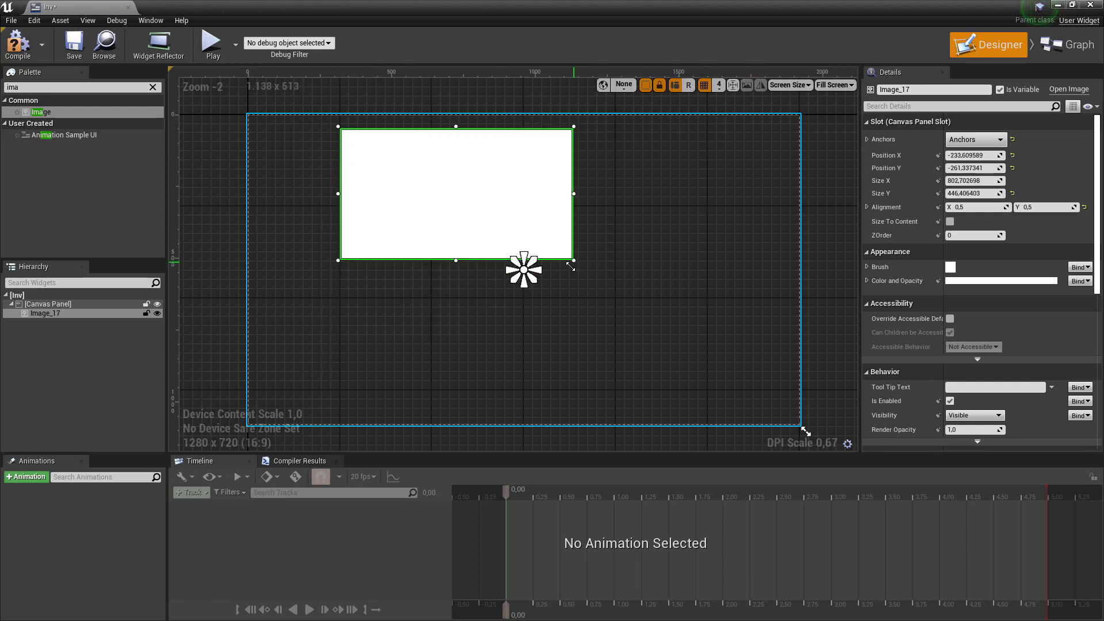
pyautogui.moveTo(467, 201); pyautogui.dragTo(576, 260)
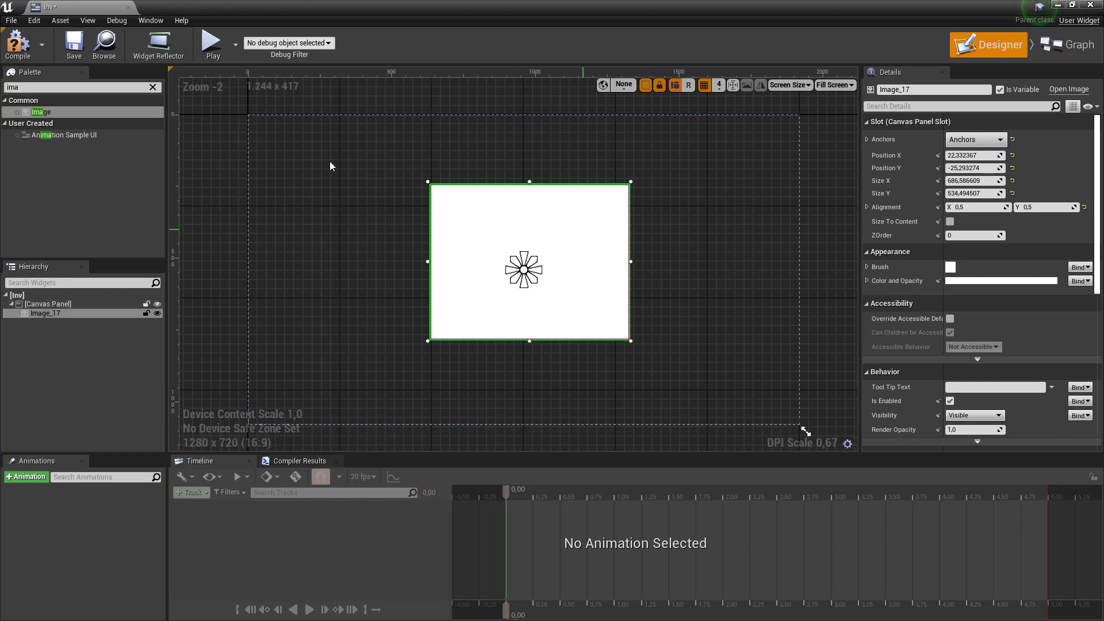
pyautogui.click(153, 88)
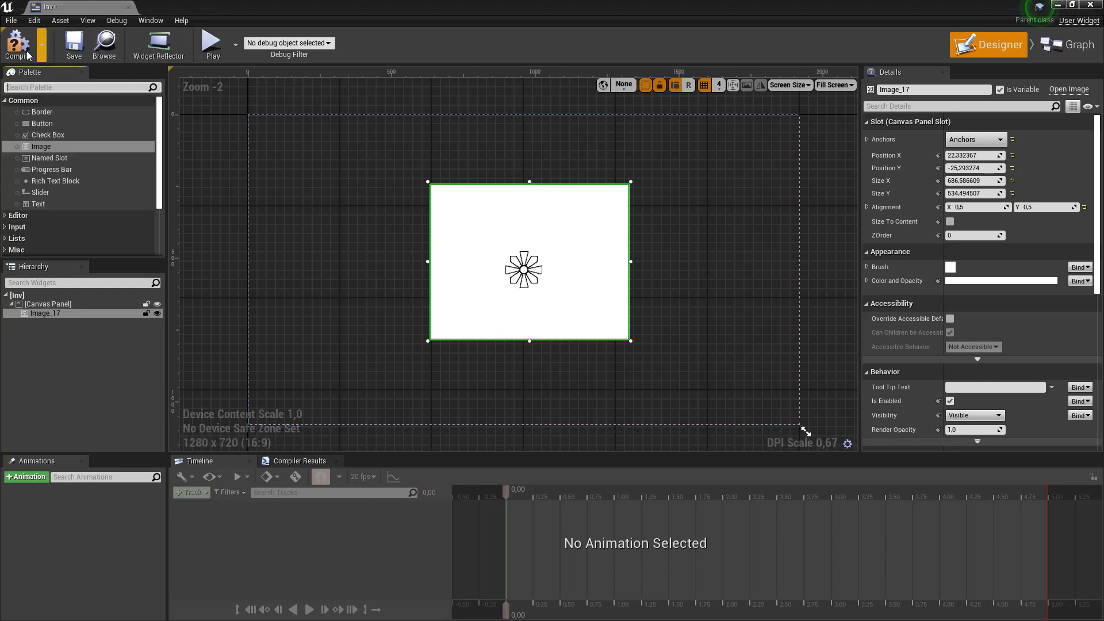
pyautogui.click(73, 46)
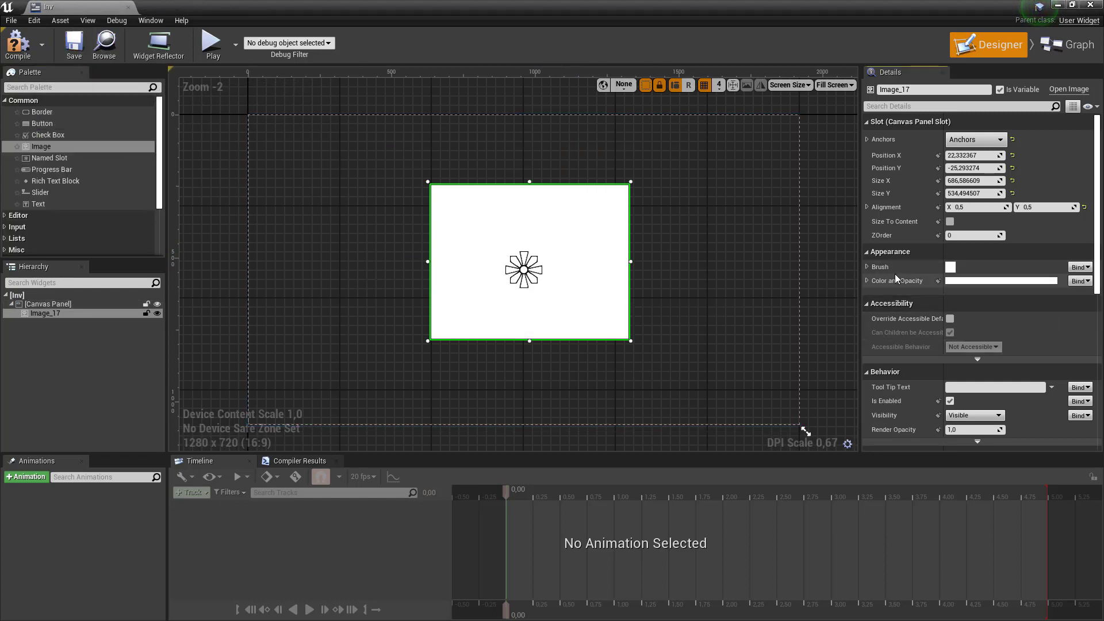
# Step: Tint the image's brush black with alpha 0.624 and nudge the panel slightly up-left
pyautogui.click(866, 267)
pyautogui.click(992, 341)
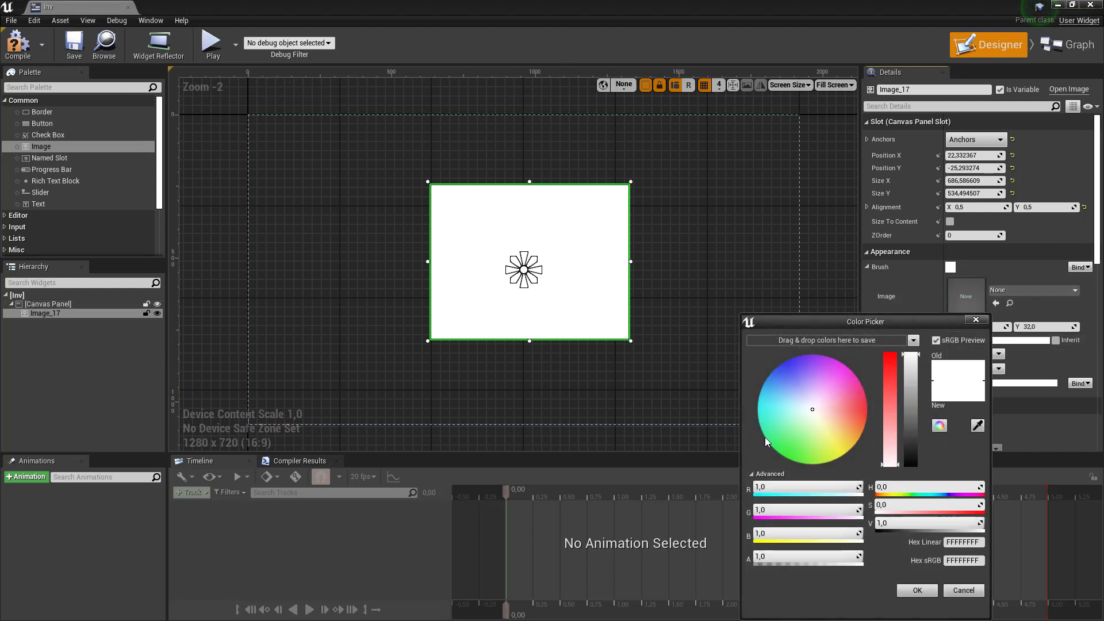
pyautogui.moveTo(910, 431); pyautogui.dragTo(909, 467)
pyautogui.moveTo(850, 559); pyautogui.dragTo(821, 559)
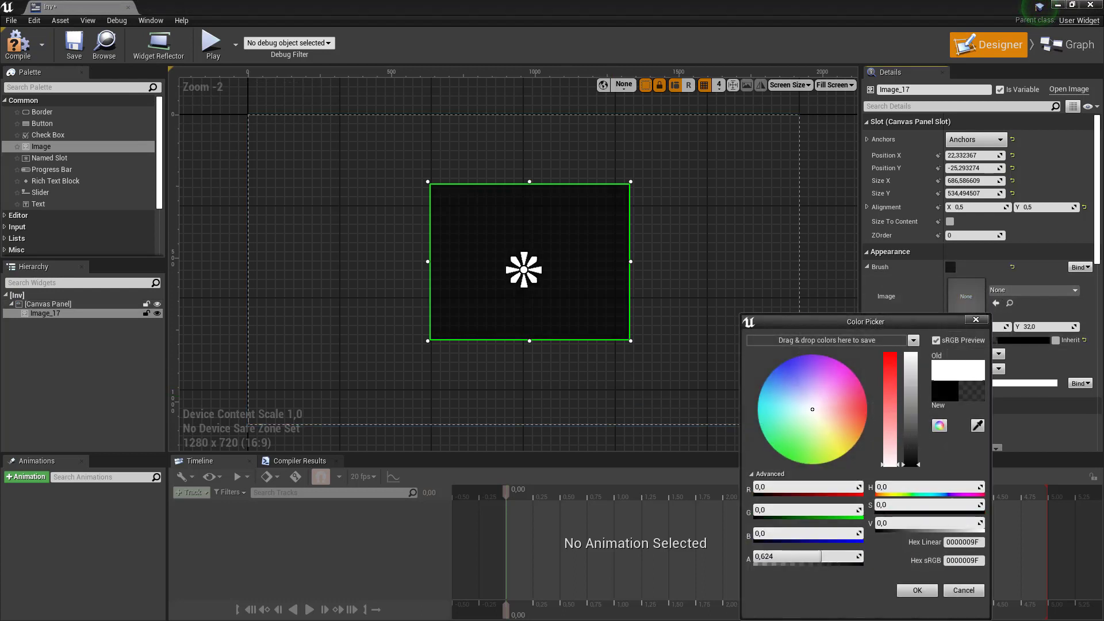
pyautogui.click(919, 590)
pyautogui.moveTo(544, 282); pyautogui.dragTo(529, 291)
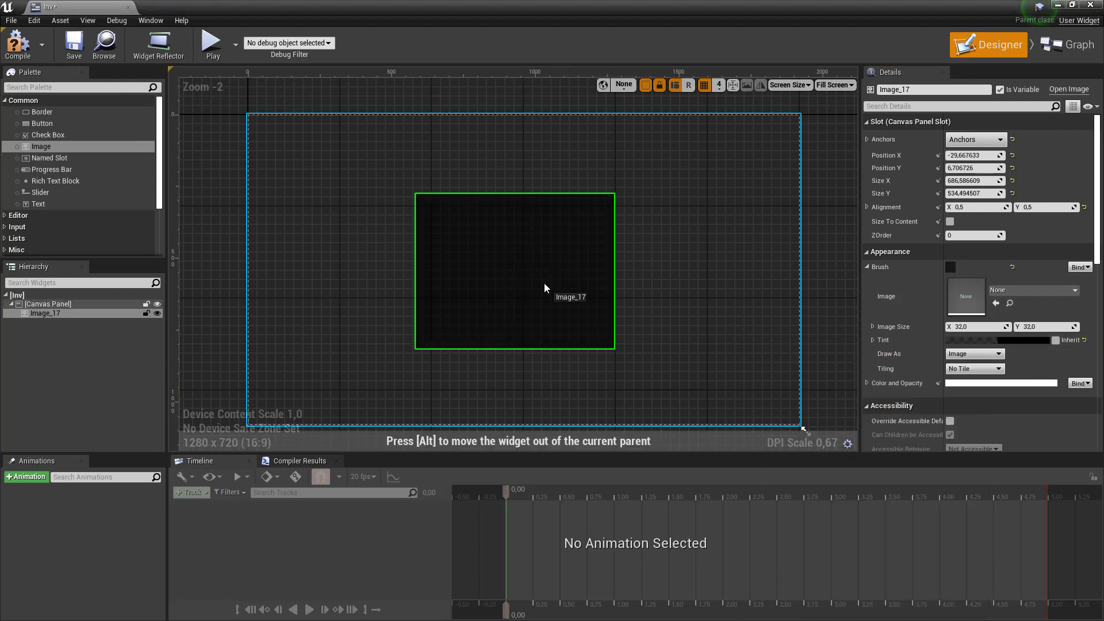
pyautogui.moveTo(42, 123); pyautogui.dragTo(597, 178)
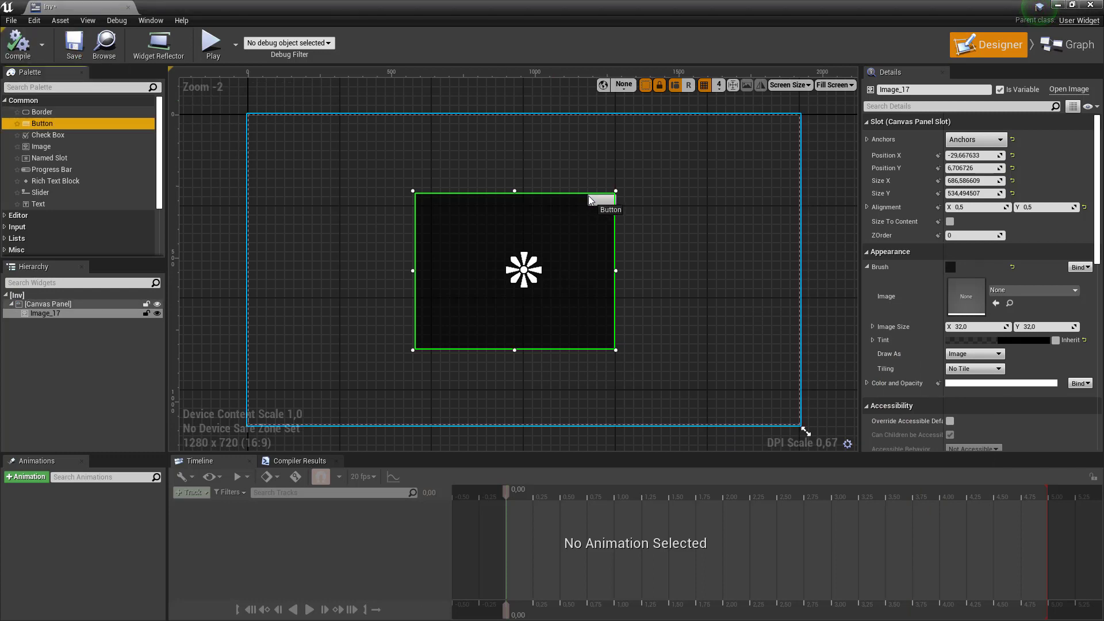
# Step: Drop a Button at the dark panel's top-right corner and anchor it to the canvas centre
pyautogui.moveTo(589, 196); pyautogui.dragTo(587, 195)
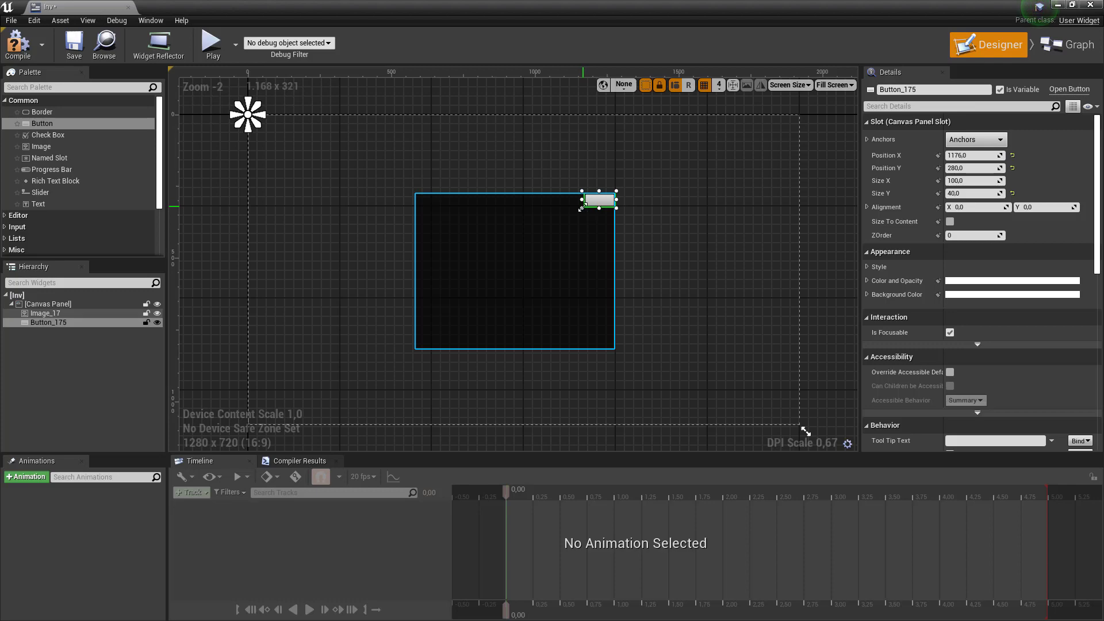
pyautogui.click(976, 139)
pyautogui.click(991, 212)
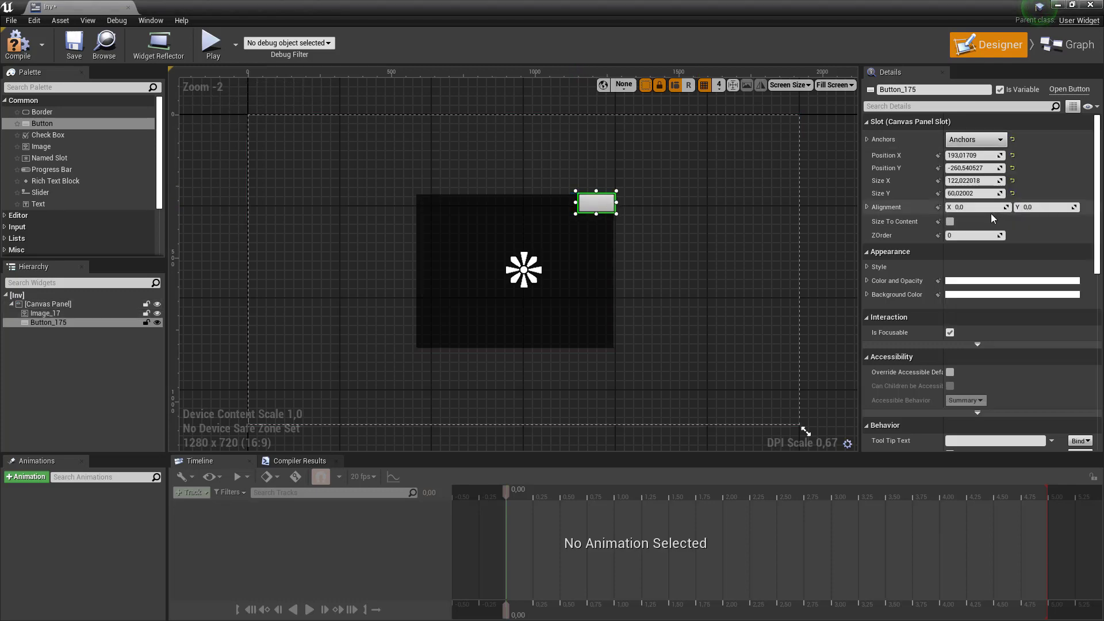
pyautogui.scroll(2, 564, 236)
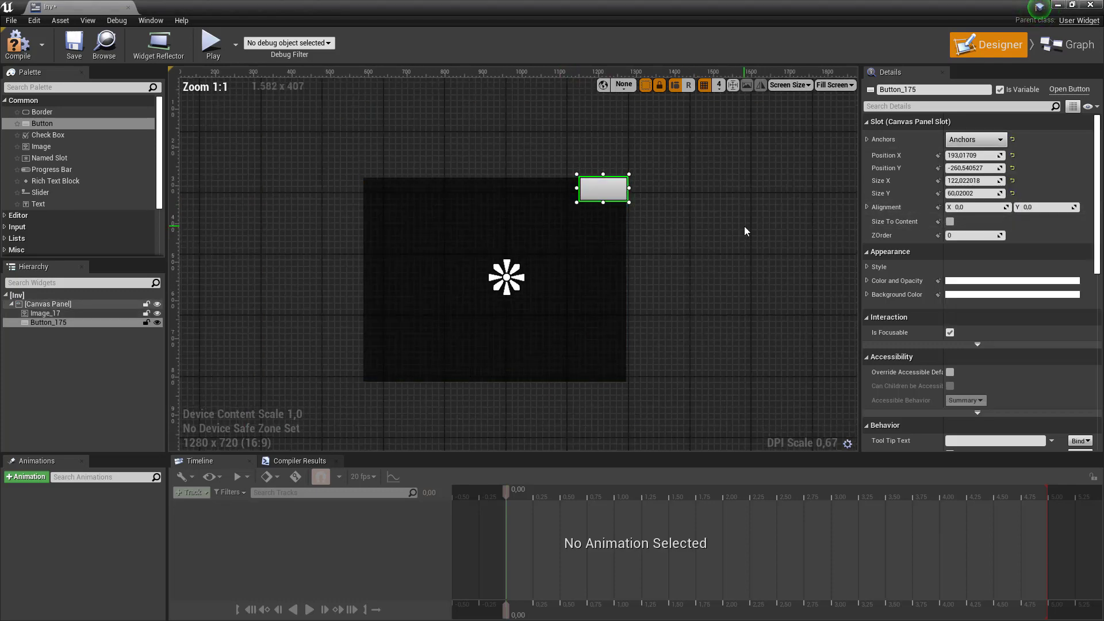
pyautogui.doubleClick(603, 189)
pyautogui.click(988, 45)
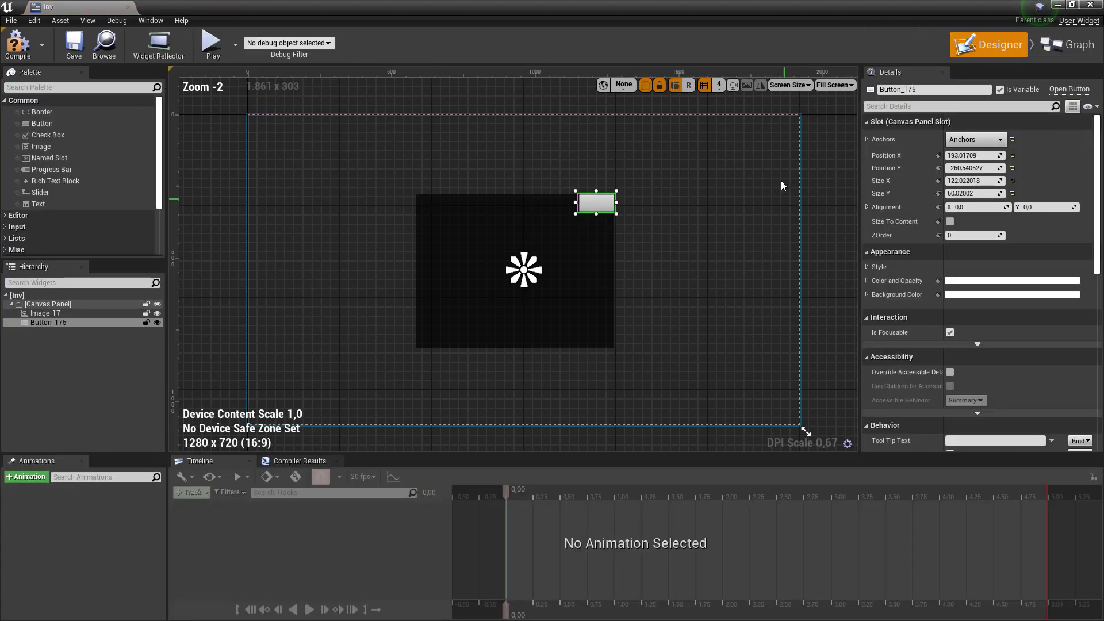
pyautogui.scroll(-5, 984, 329)
pyautogui.scroll(-5, 977, 339)
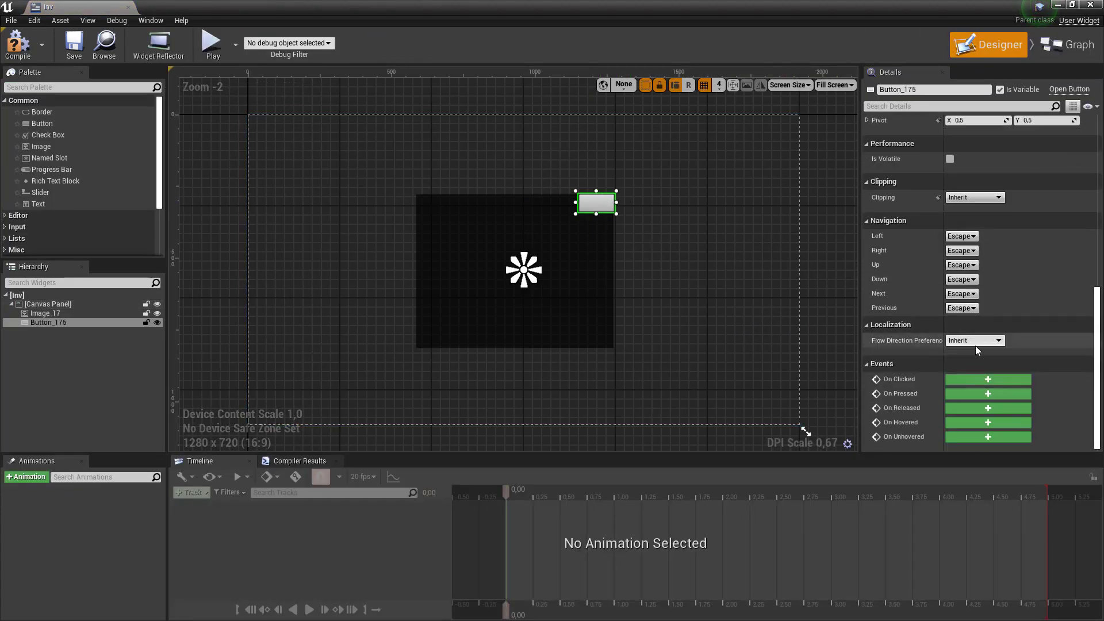
# Step: Add the button's On Clicked event calling Remove from Parent, then compile and save Inv
pyautogui.click(969, 382)
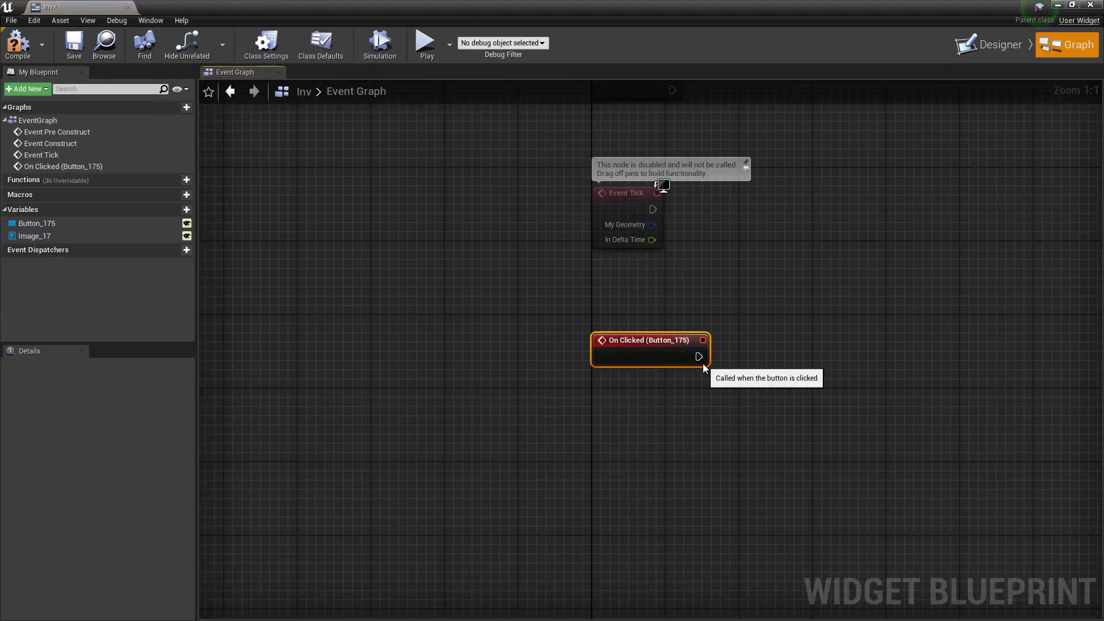
pyautogui.moveTo(699, 356); pyautogui.dragTo(800, 352)
pyautogui.write('remove fr')
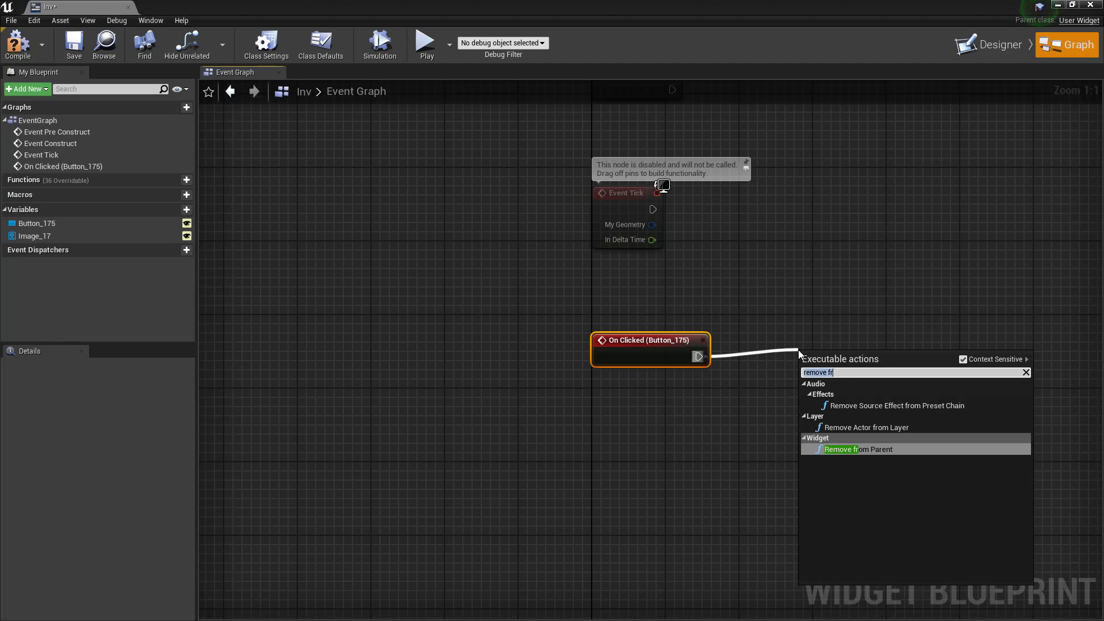
pyautogui.press('Return')
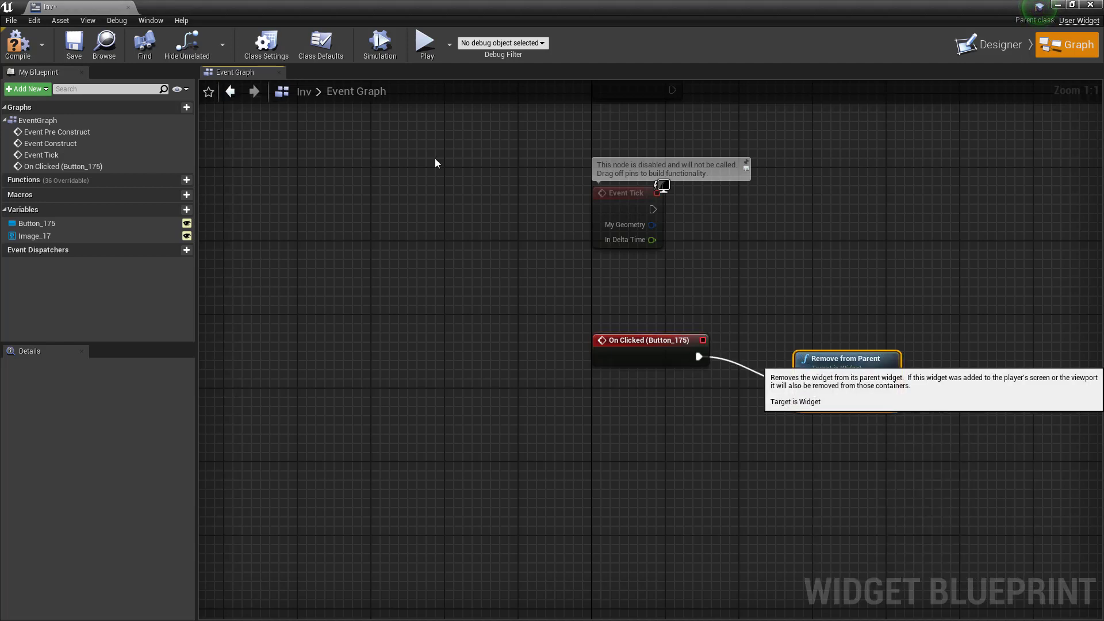
pyautogui.click(29, 44)
pyautogui.click(81, 45)
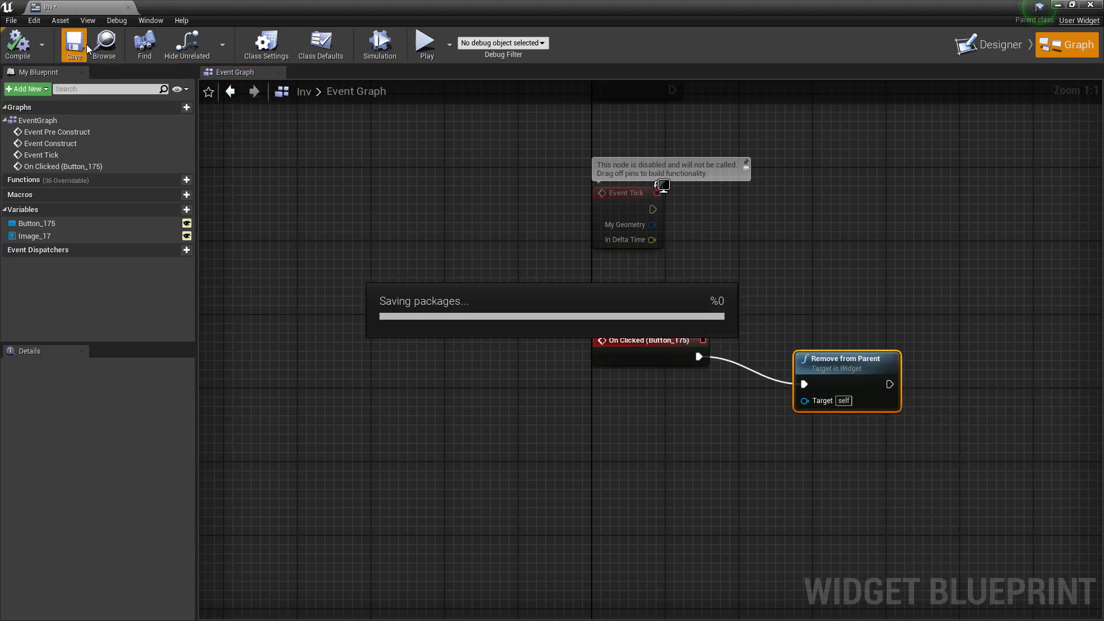
# Step: Return to the Designer, reselect the button, and reset the canvas view to 1:1
pyautogui.moveTo(496, 152); pyautogui.dragTo(444, 150, button='right')
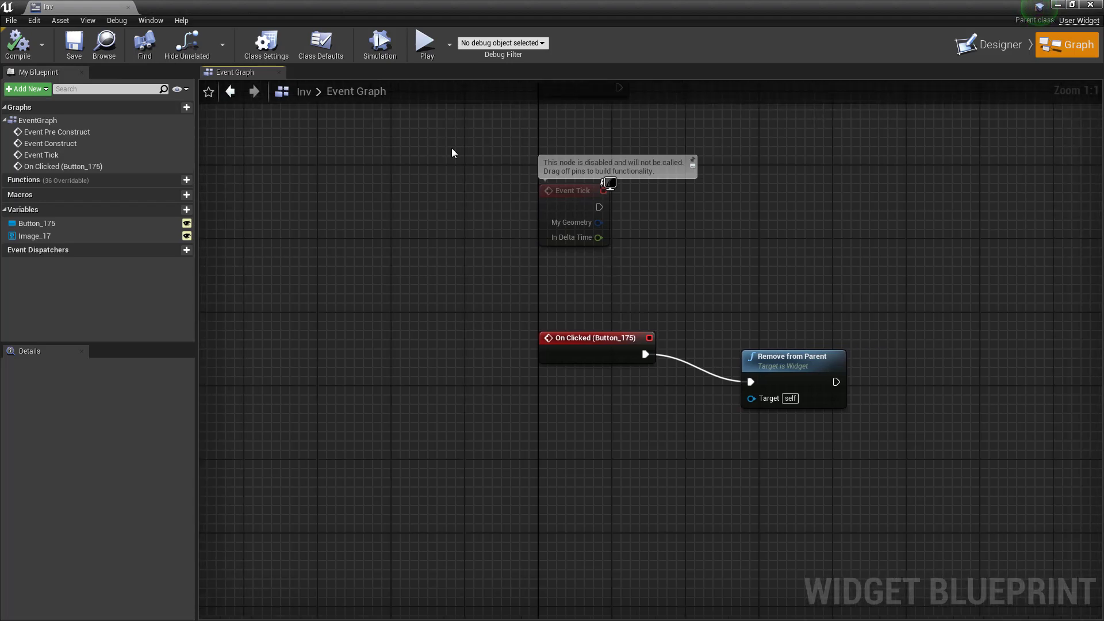
pyautogui.click(982, 46)
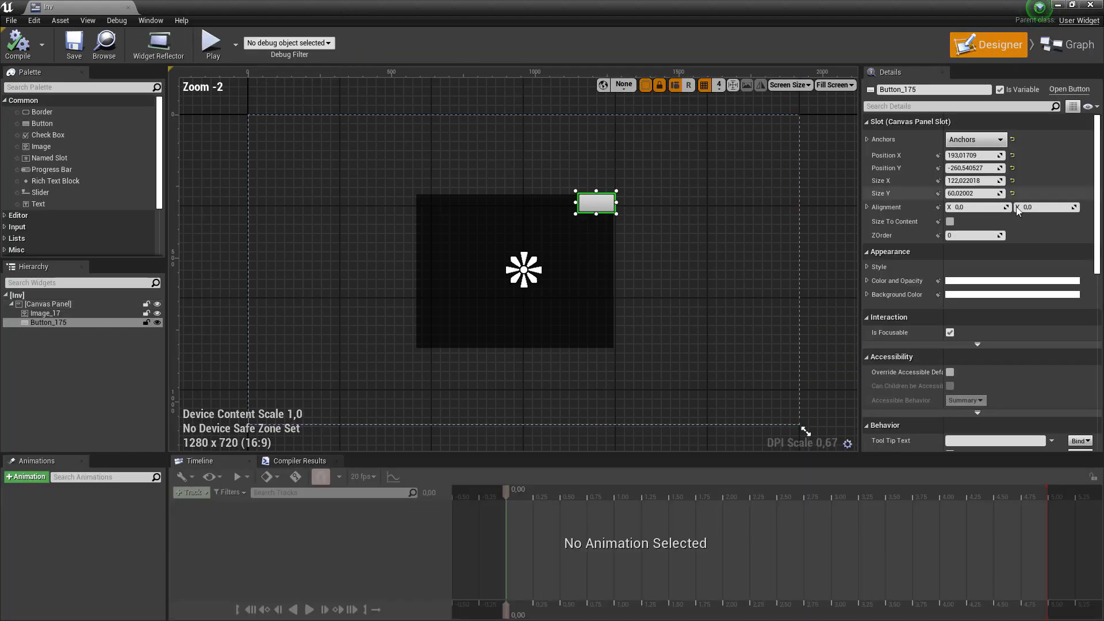
pyautogui.click(659, 252)
pyautogui.click(615, 185)
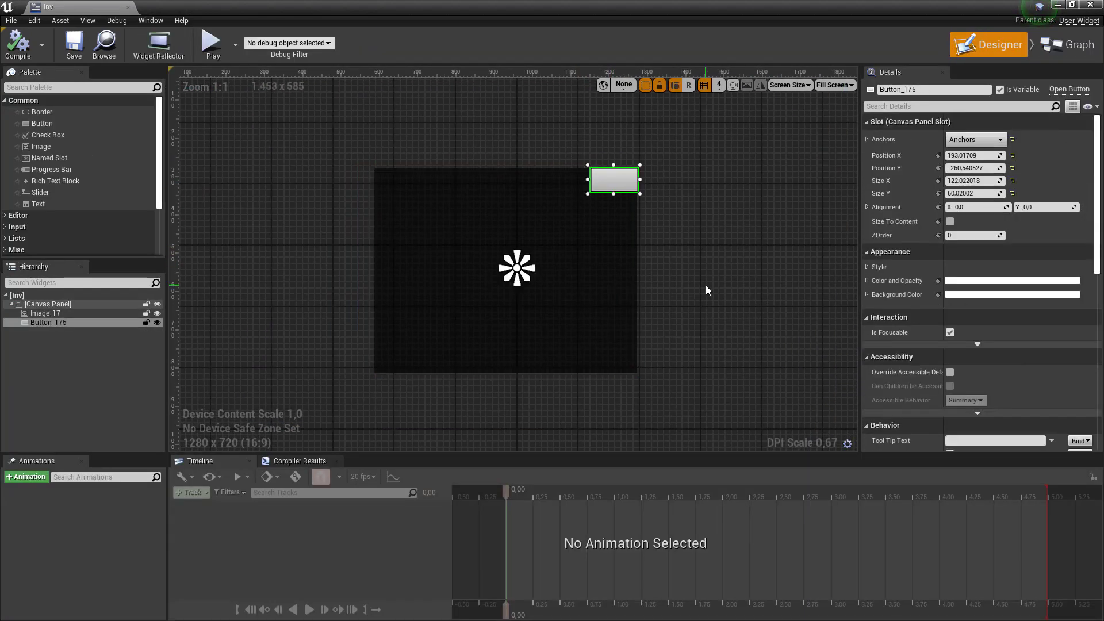
pyautogui.scroll(3, 706, 285)
pyautogui.click(695, 295)
pyautogui.scroll(-3, 696, 294)
pyautogui.hotkey('ctrl', 'z')
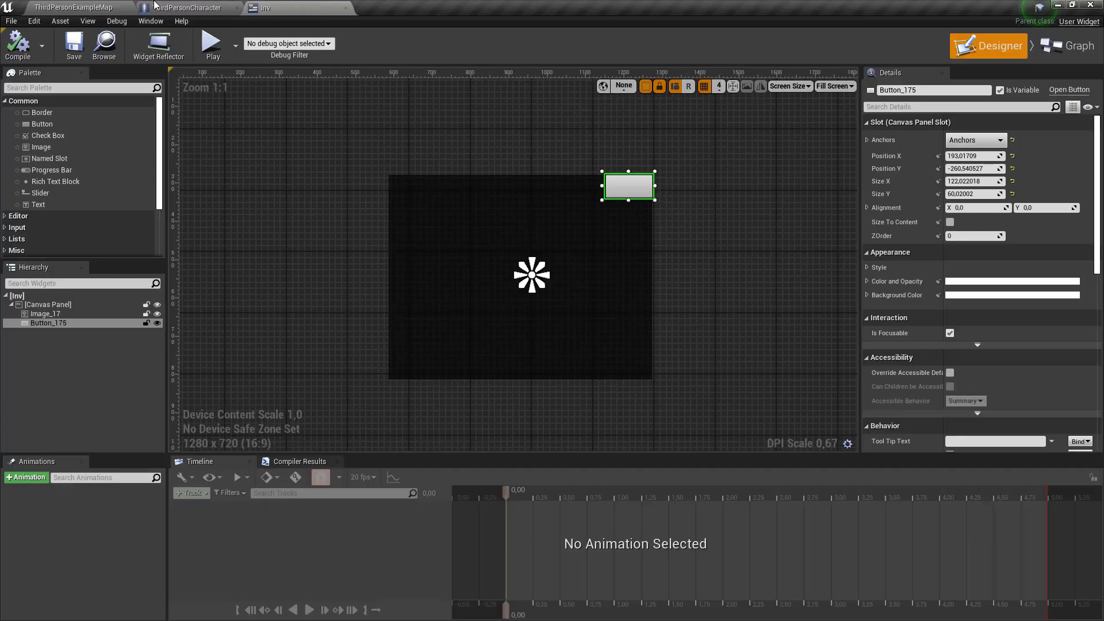
# Step: Add a Tab key event to the ThirdPersonCharacter event graph and compile
pyautogui.click(195, 7)
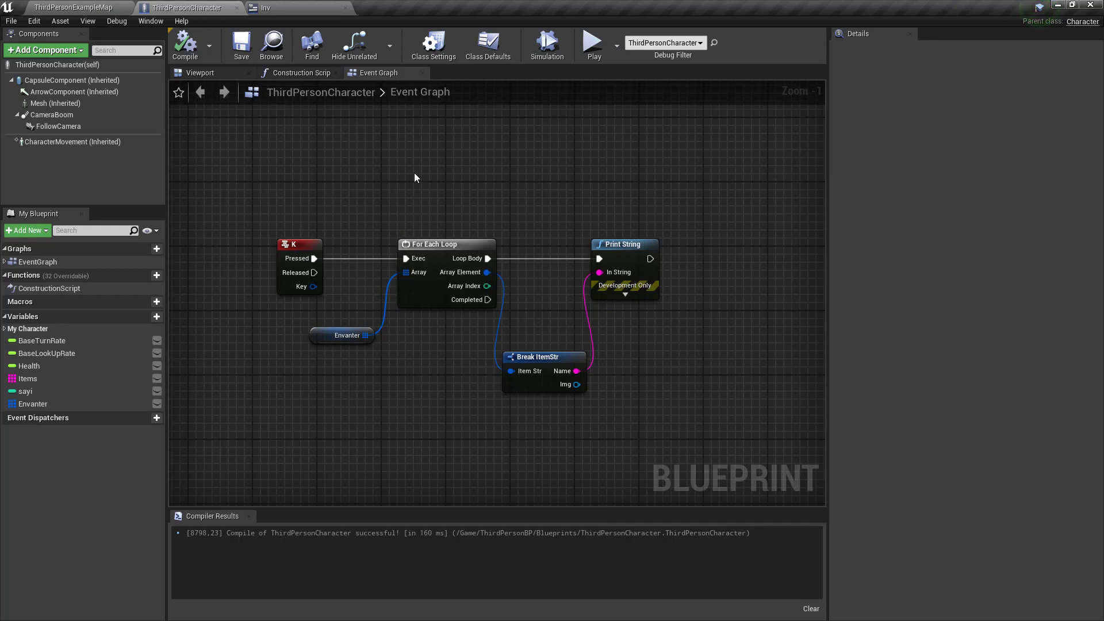
pyautogui.moveTo(308, 139); pyautogui.dragTo(309, 187, button='right')
pyautogui.rightClick(309, 183)
pyautogui.write('I KEY')
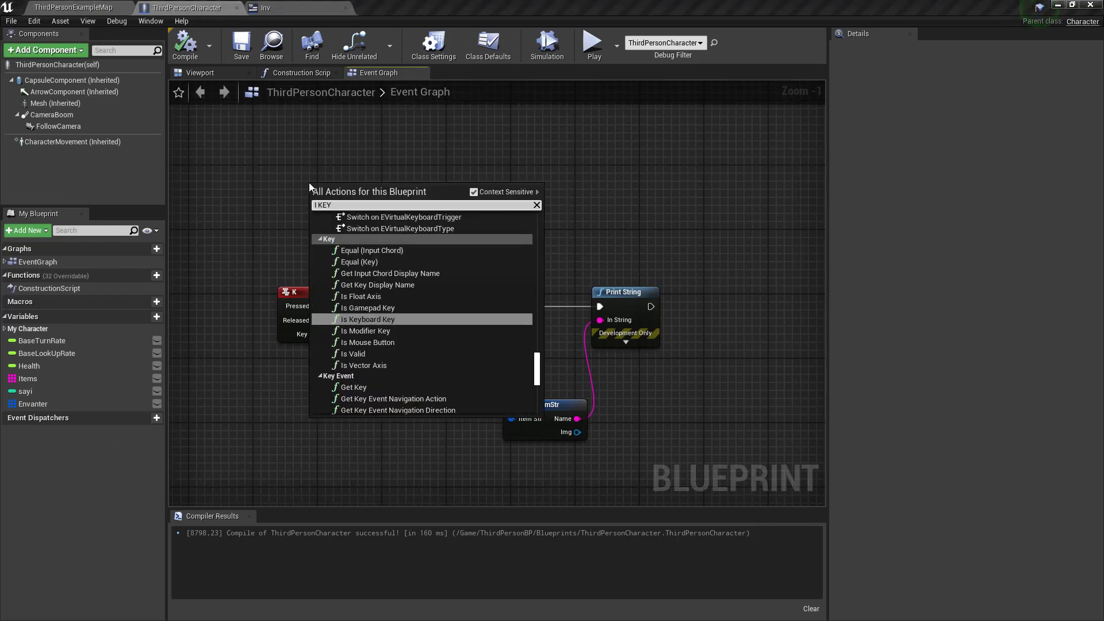
pyautogui.scroll(3, 446, 266)
pyautogui.scroll(3, 447, 267)
pyautogui.scroll(3, 447, 267)
pyautogui.scroll(3, 447, 267)
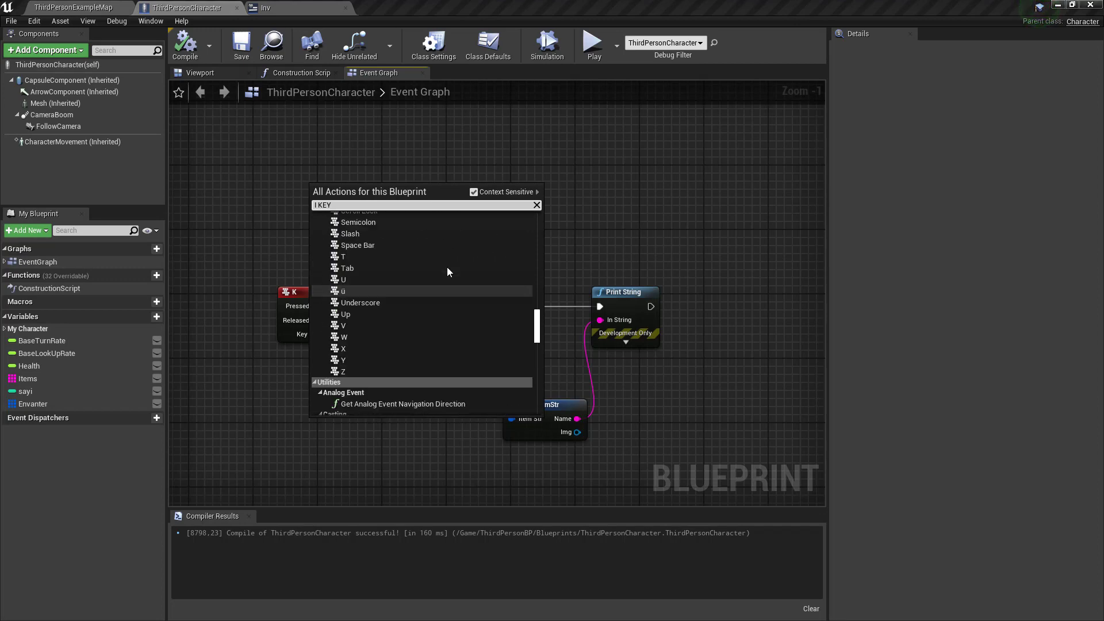
pyautogui.scroll(3, 447, 267)
pyautogui.scroll(2, 446, 267)
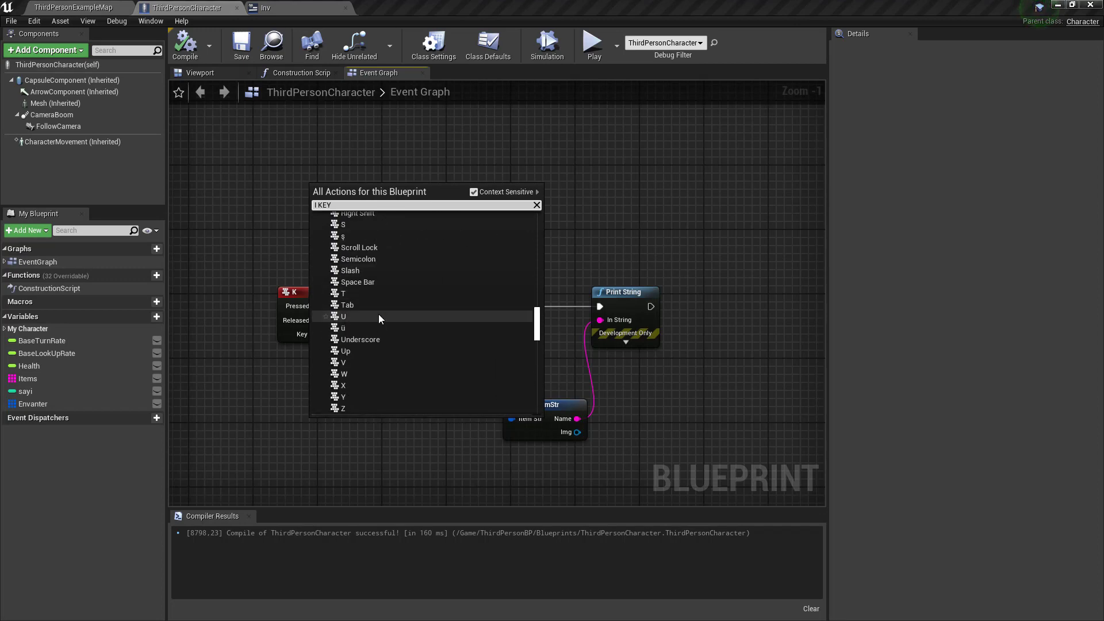
pyautogui.scroll(3, 378, 314)
pyautogui.write('tab')
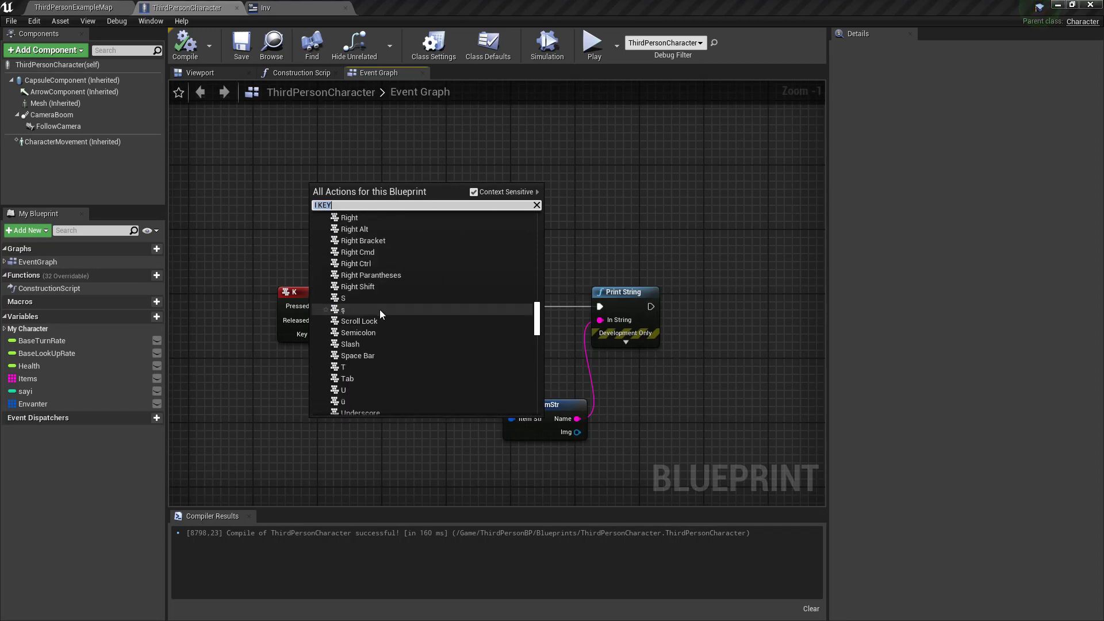
pyautogui.click(380, 309)
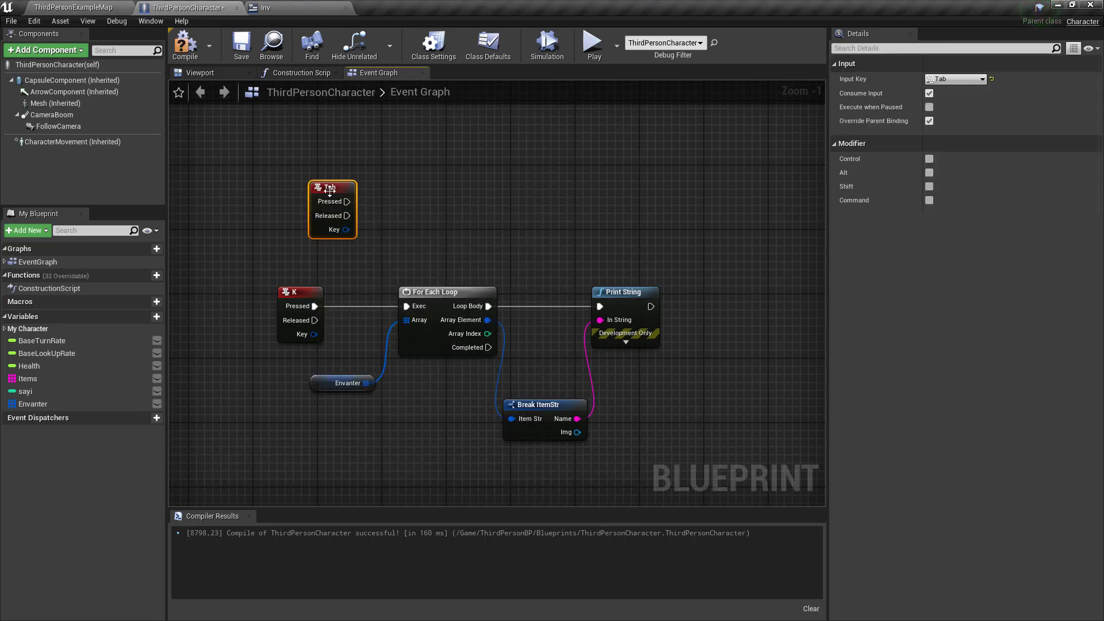
pyautogui.moveTo(329, 200); pyautogui.dragTo(305, 184)
pyautogui.scroll(1, 341, 227)
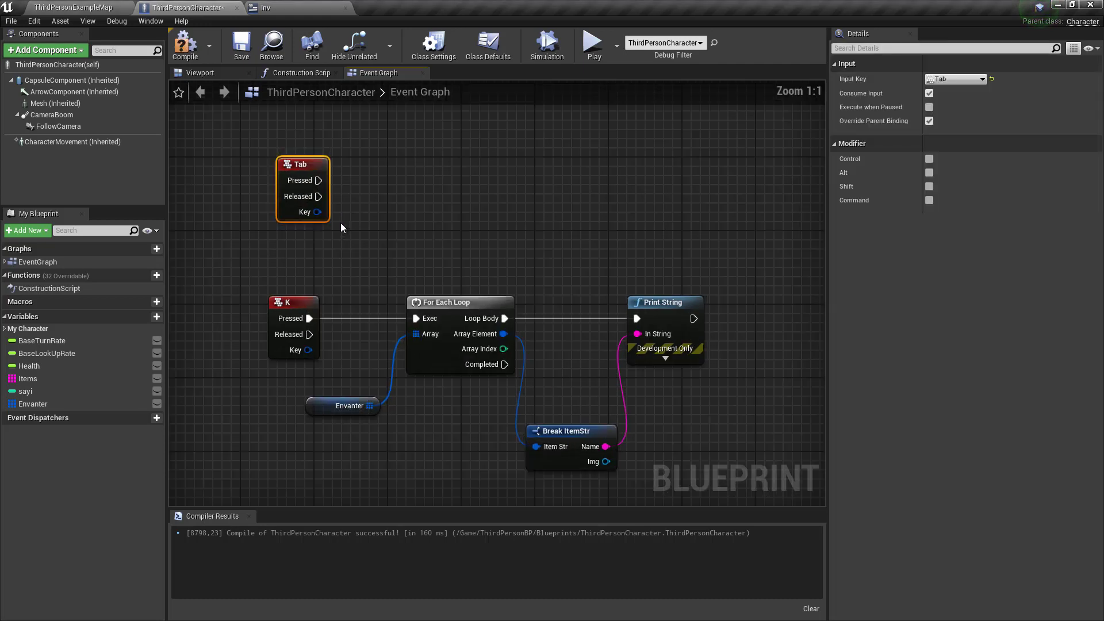
pyautogui.click(184, 46)
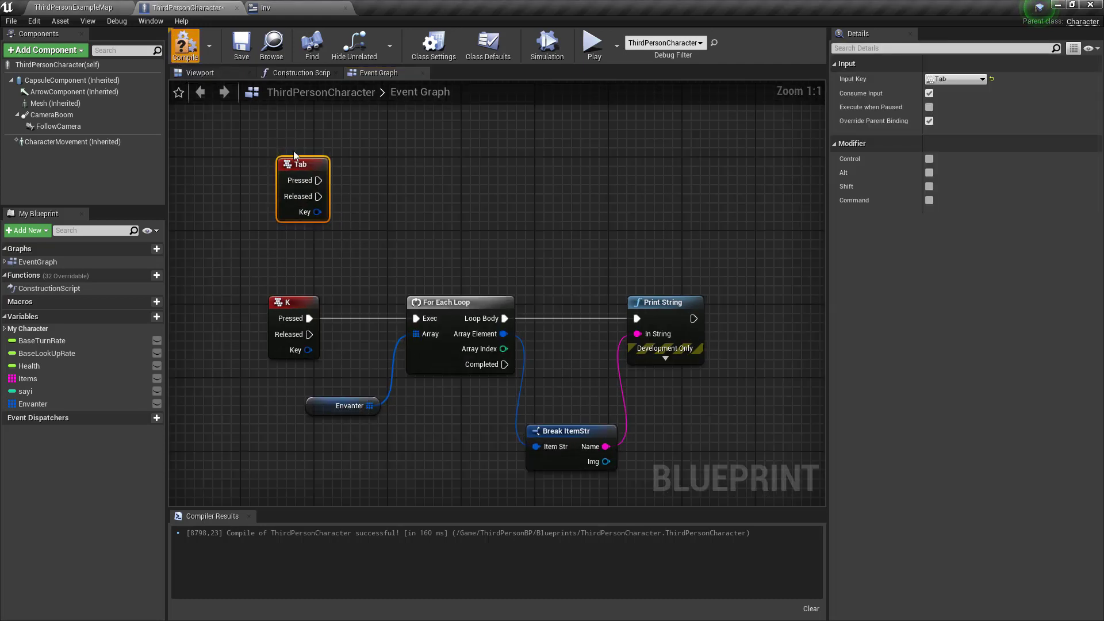
pyautogui.click(455, 161)
# Step: Connect a Create Widget node with class Inv to Tab's Pressed output
pyautogui.moveTo(318, 180); pyautogui.dragTo(355, 168)
pyautogui.write('crea t')
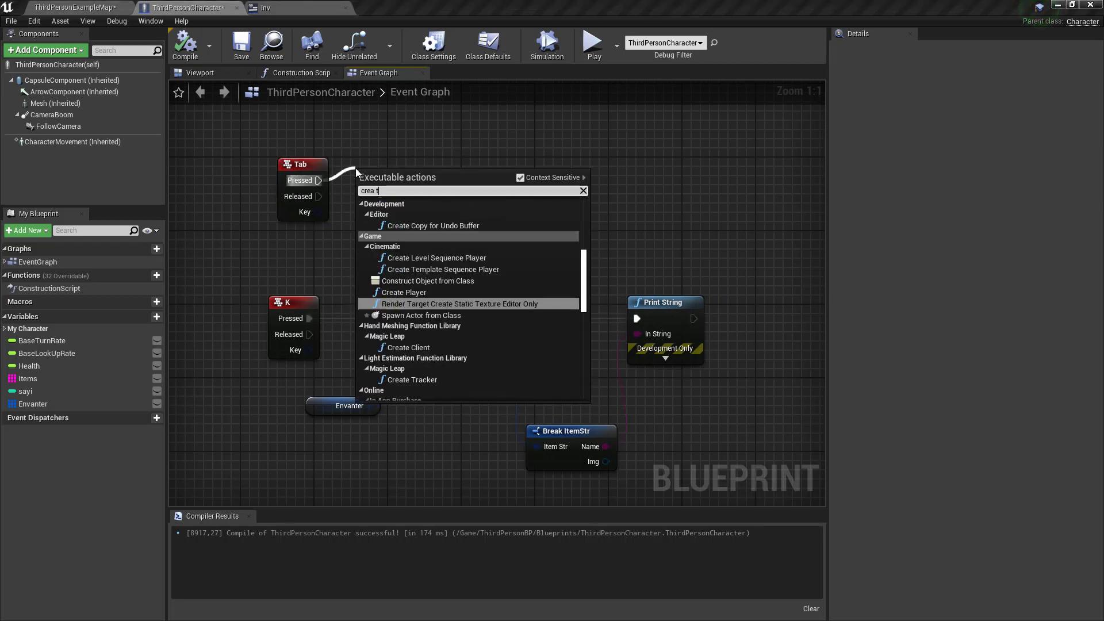
pyautogui.write('widget')
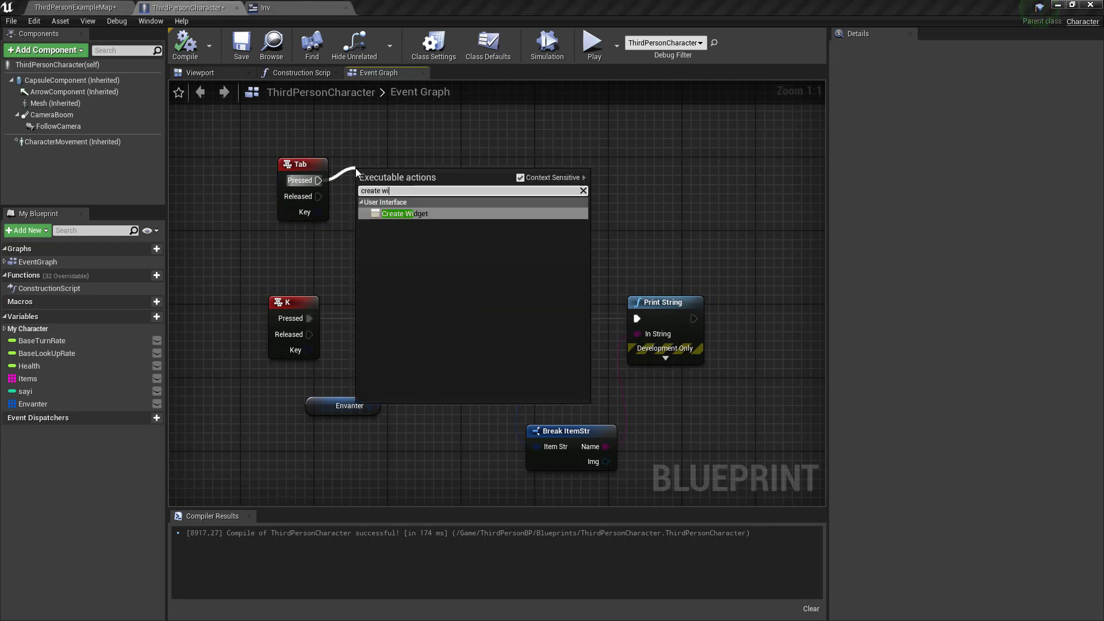
pyautogui.press('Return')
pyautogui.moveTo(444, 172)
pyautogui.mouseDown()
pyautogui.moveTo(462, 162)
pyautogui.moveTo(609, 171)
pyautogui.mouseUp()
pyautogui.click(437, 196)
pyautogui.click(466, 260)
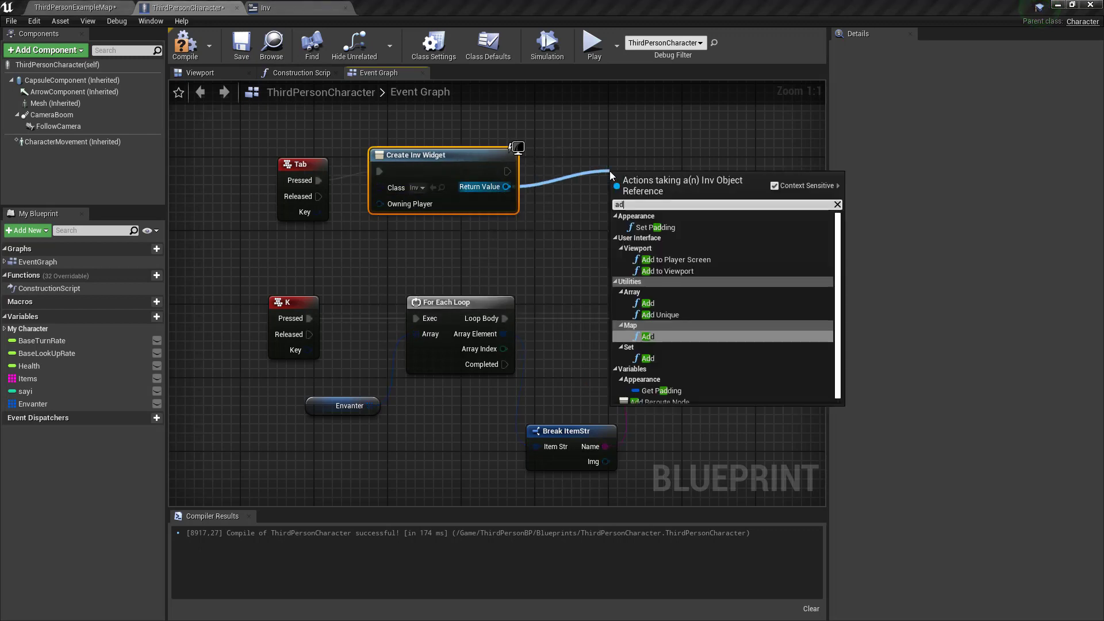
# Step: Add the Inv widget to the viewport, compile, and tidy the widget nodes
pyautogui.write('add')
pyautogui.click(679, 271)
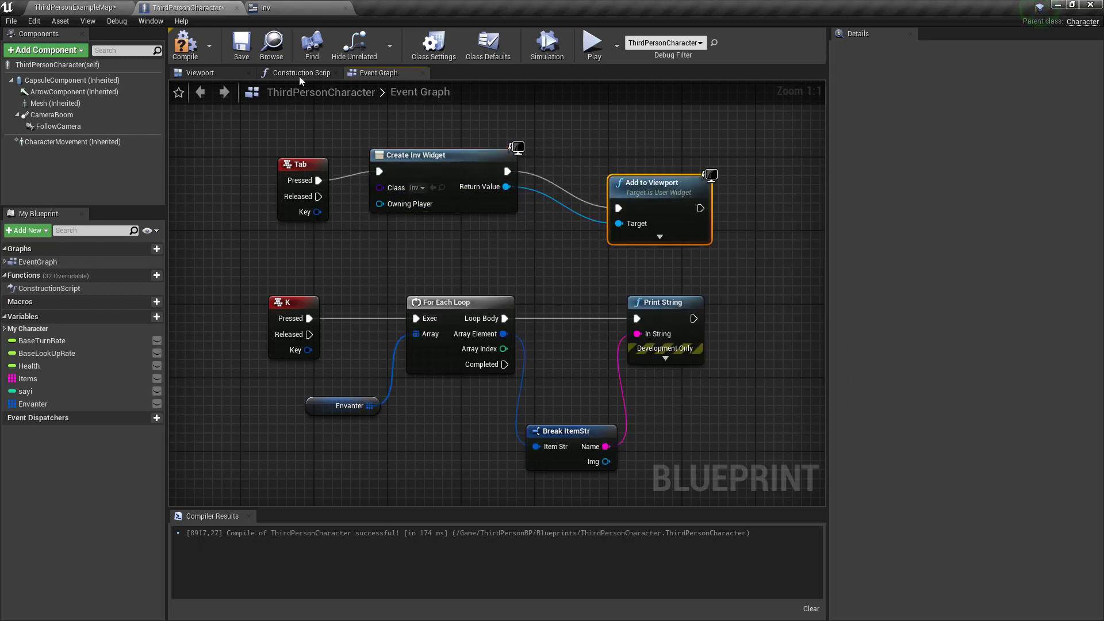
pyautogui.click(192, 50)
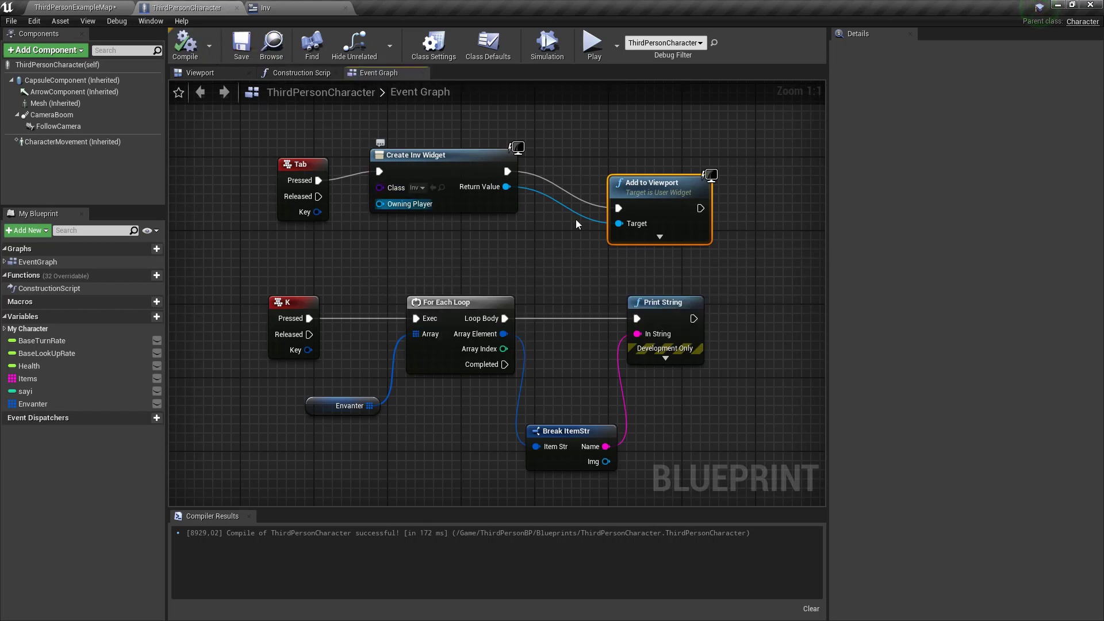
pyautogui.moveTo(651, 182); pyautogui.dragTo(606, 136)
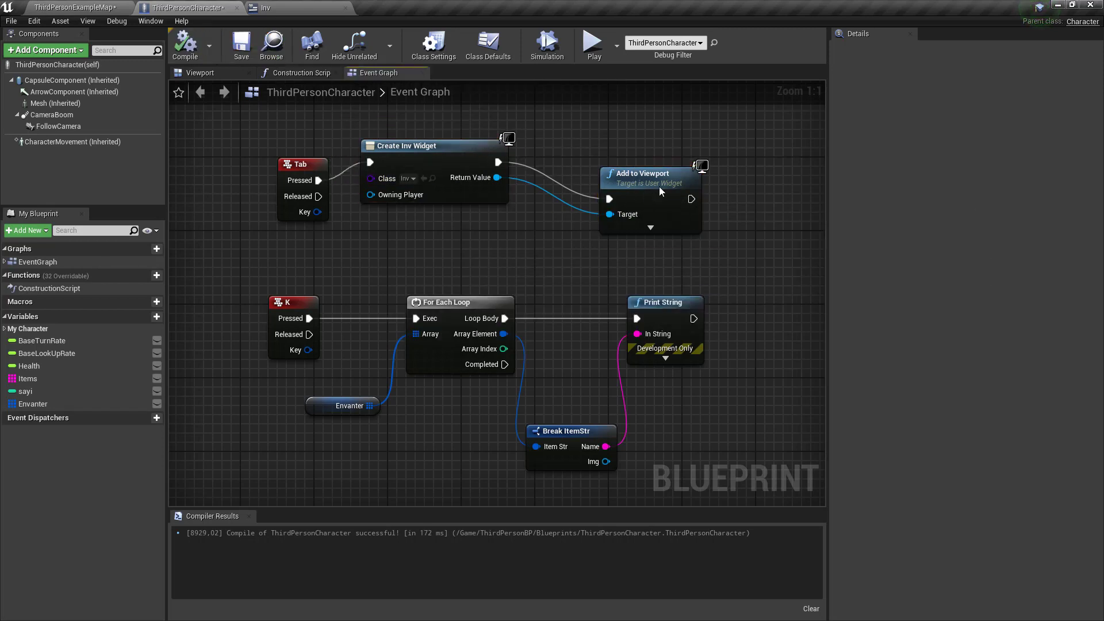
pyautogui.moveTo(446, 155)
pyautogui.mouseDown()
pyautogui.moveTo(437, 146)
pyautogui.moveTo(455, 155)
pyautogui.mouseUp()
pyautogui.moveTo(609, 138); pyautogui.dragTo(618, 147)
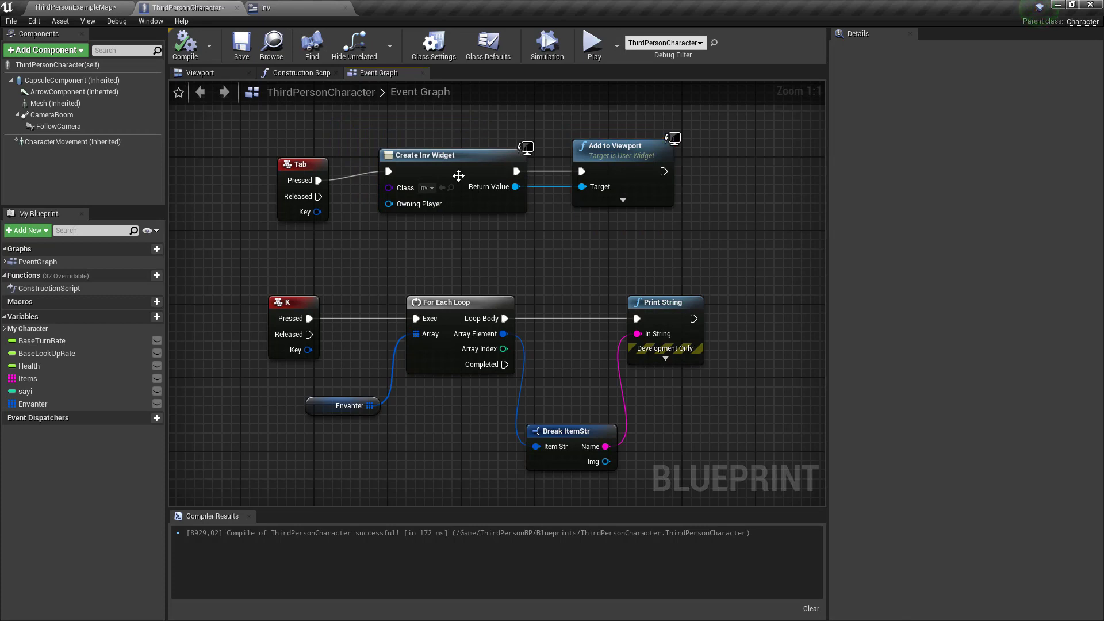
# Step: Save the example map and play-test that Tab opens the Inv panel
pyautogui.click(101, 6)
pyautogui.click(189, 43)
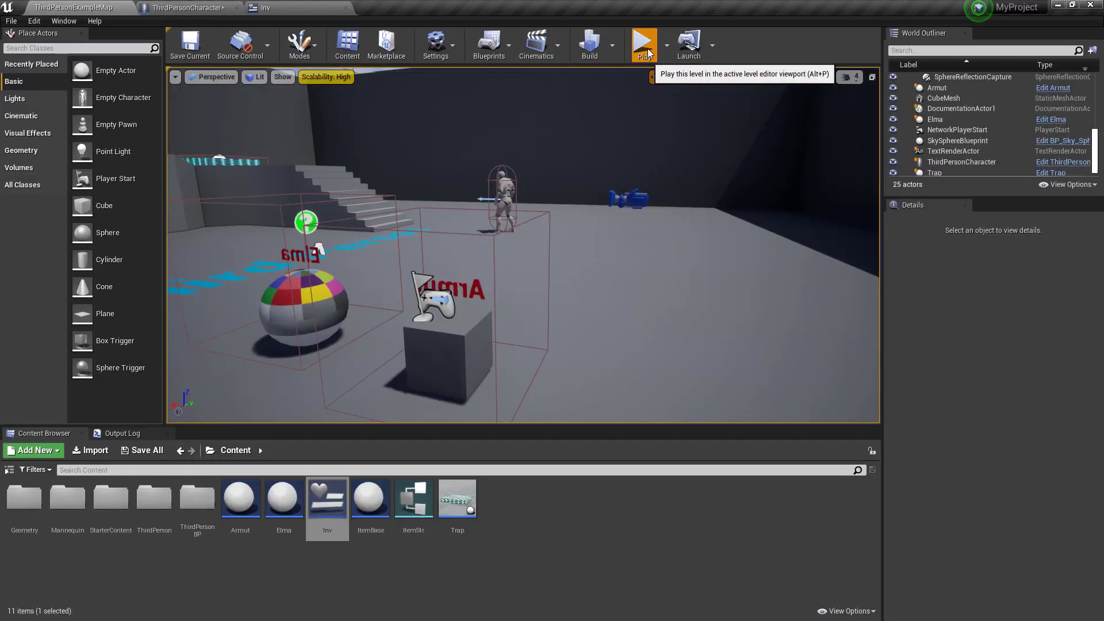
pyautogui.click(643, 42)
pyautogui.click(575, 202)
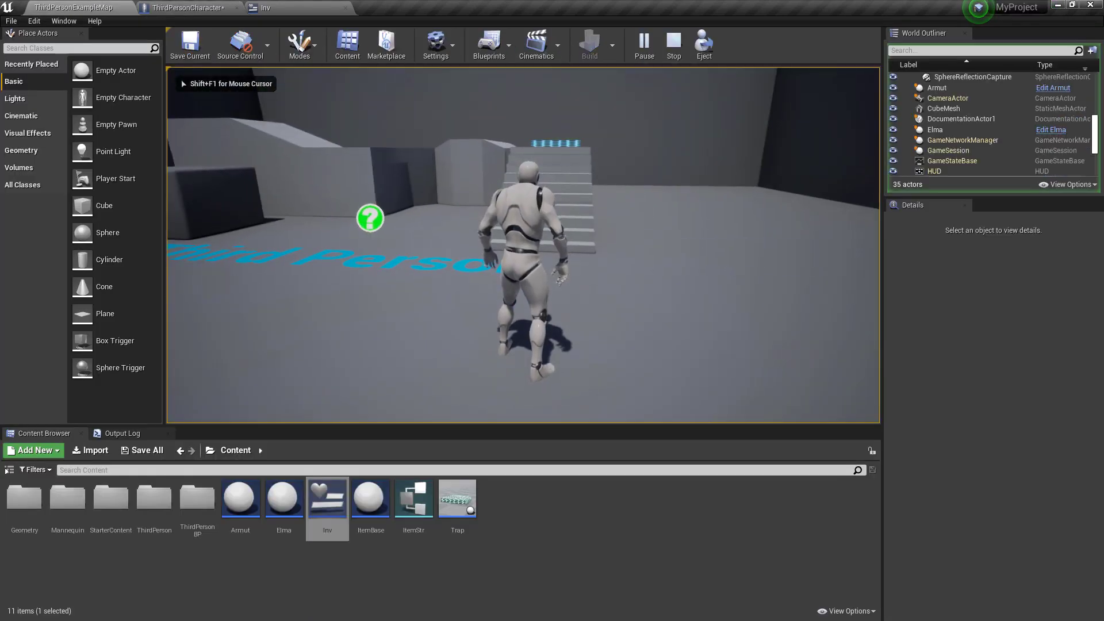
pyautogui.press('Tab')
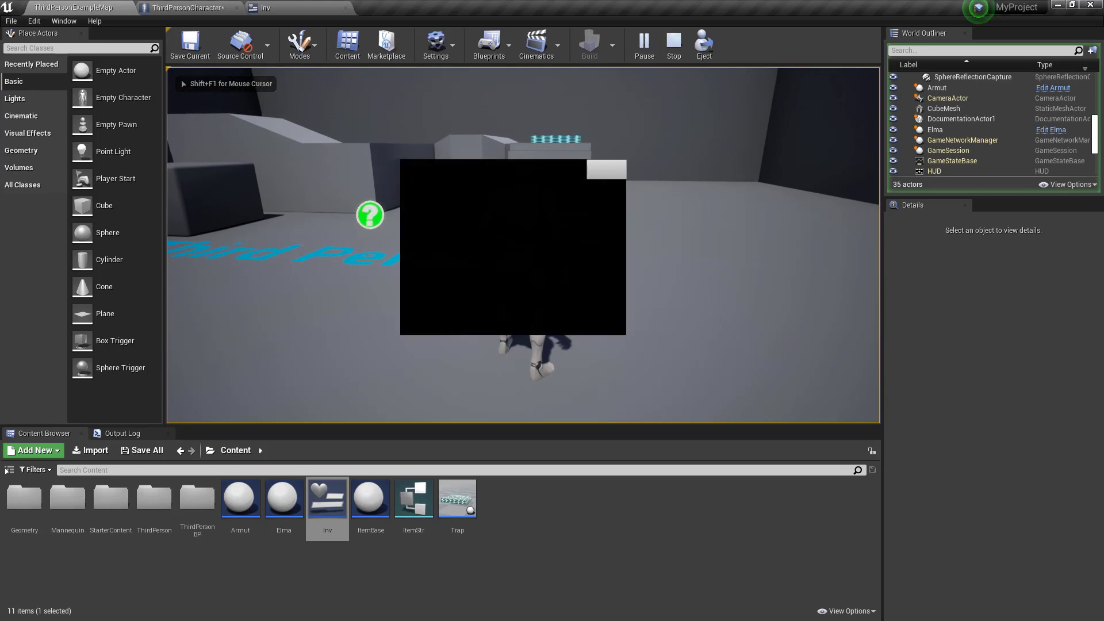
pyautogui.press('Escape')
pyautogui.click(187, 7)
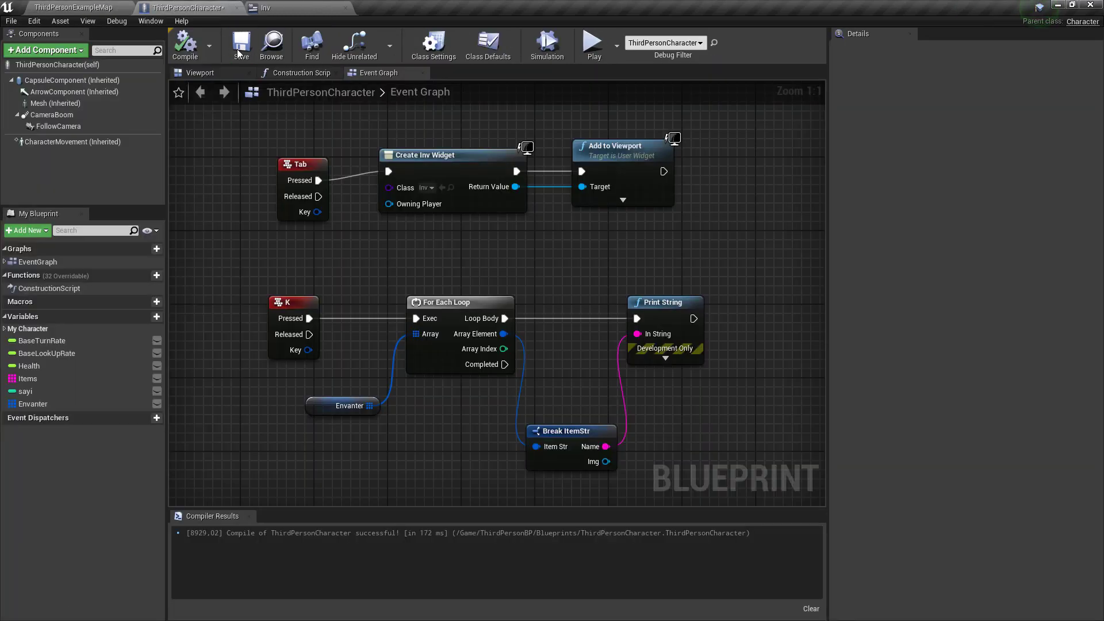
# Step: Play again, open the panel with Tab, try moving with W, then stop
pyautogui.click(74, 7)
pyautogui.click(644, 44)
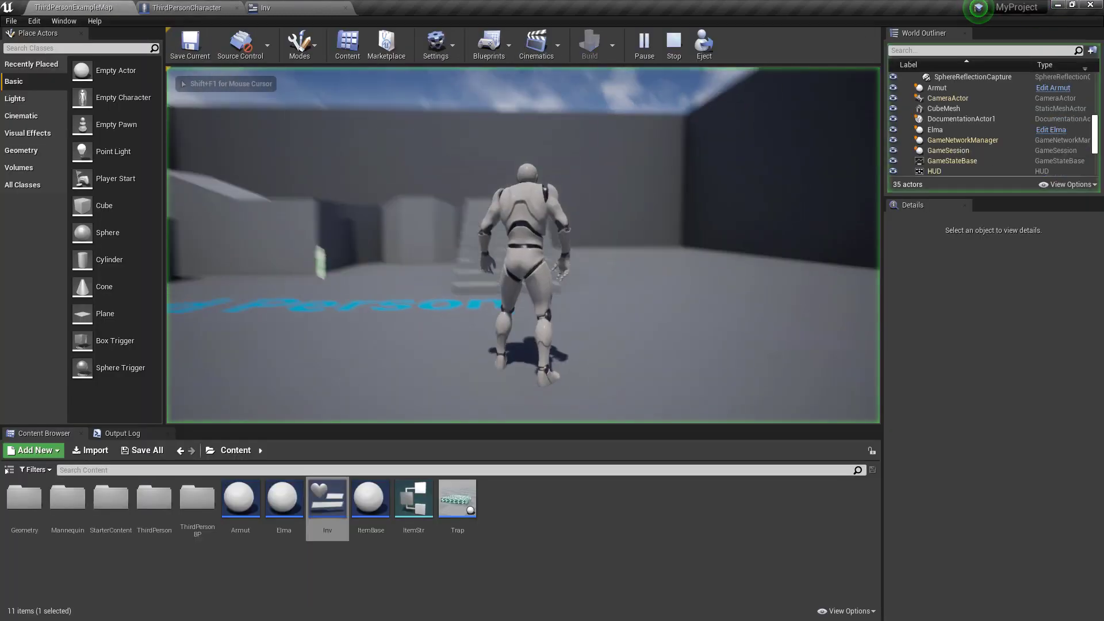
pyautogui.press('Tab')
pyautogui.press('w')
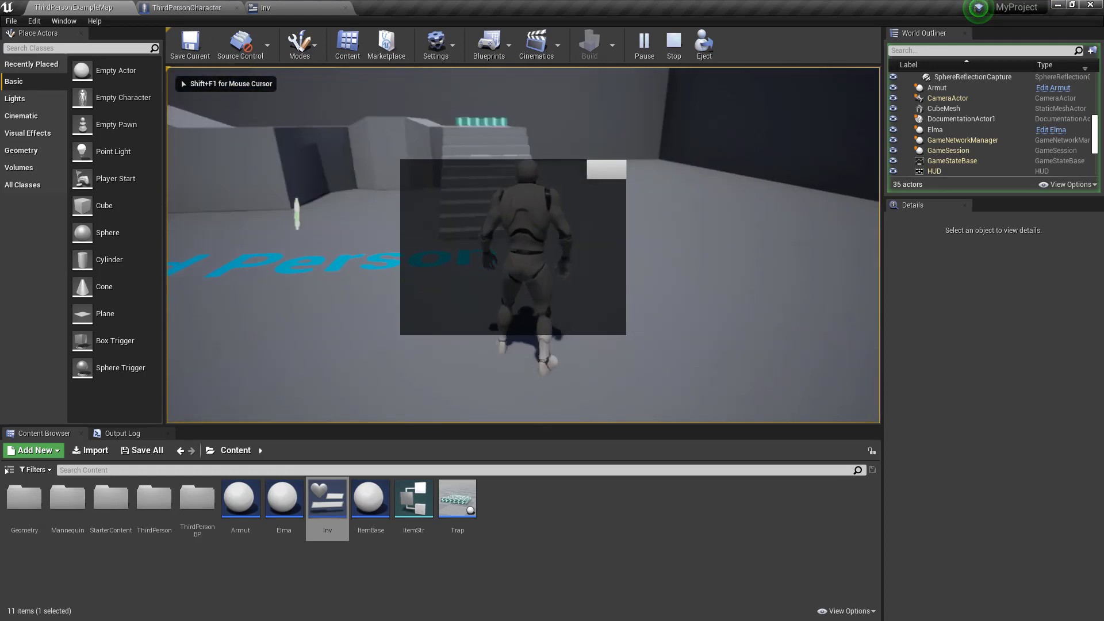
pyautogui.press('Escape')
pyautogui.click(187, 7)
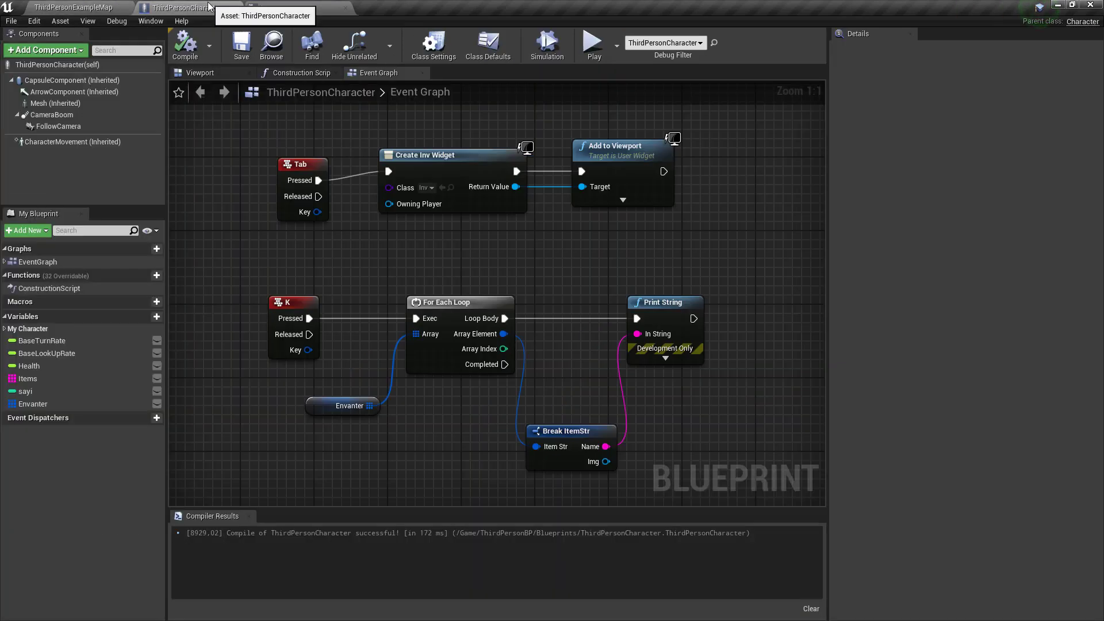
# Step: Reposition the Create Widget and Add to Viewport nodes in the event graph
pyautogui.moveTo(576, 265); pyautogui.dragTo(543, 331, button='right')
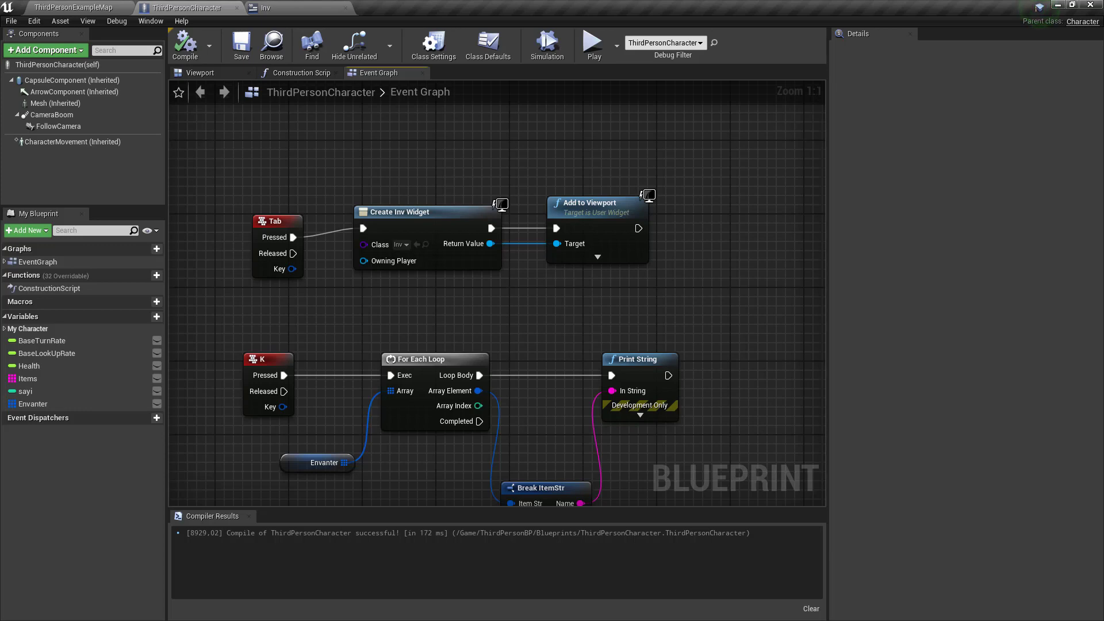
pyautogui.moveTo(491, 251); pyautogui.dragTo(434, 315, button='right')
pyautogui.moveTo(345, 270)
pyautogui.mouseDown()
pyautogui.moveTo(448, 230)
pyautogui.moveTo(667, 297)
pyautogui.mouseUp()
pyautogui.moveTo(449, 229); pyautogui.dragTo(412, 228)
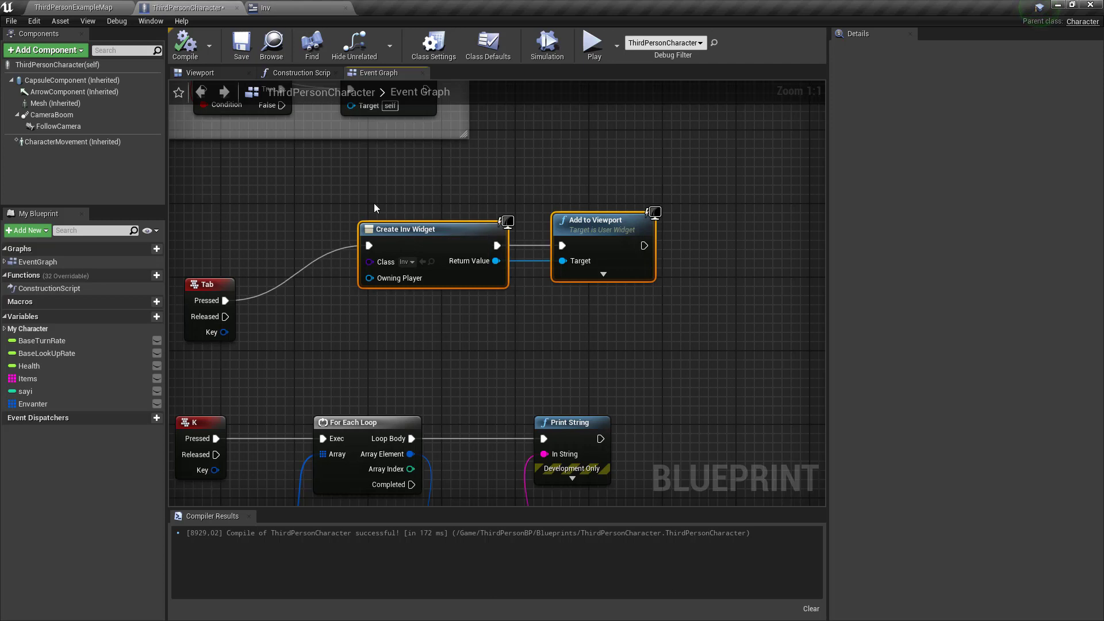
pyautogui.click(650, 360)
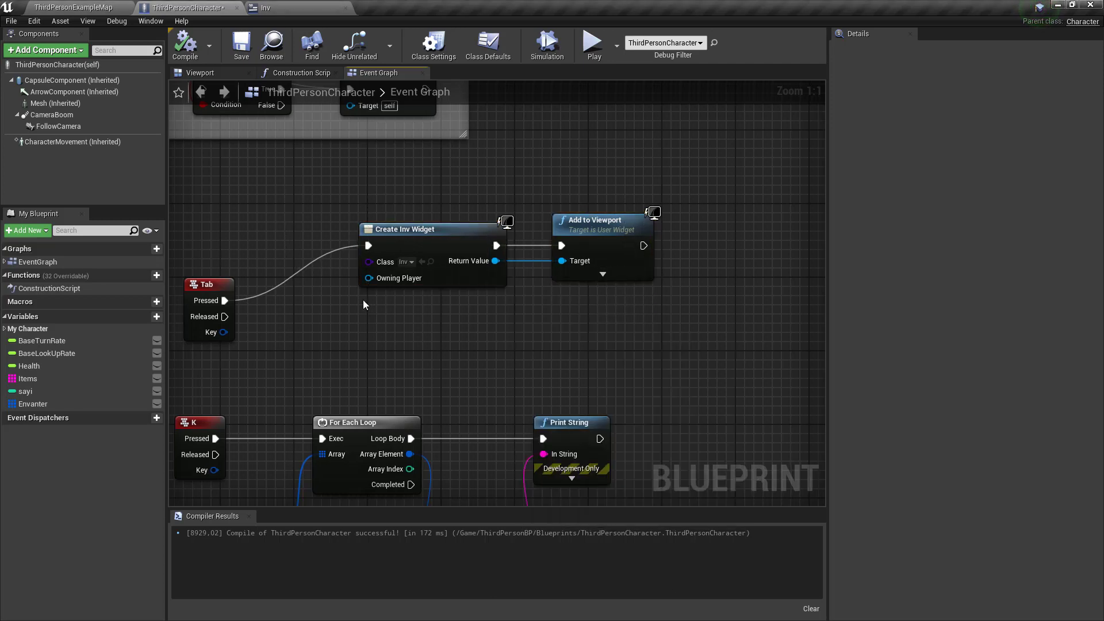
# Step: Add a WDG variable typed as a single Widget object reference and compile
pyautogui.click(156, 316)
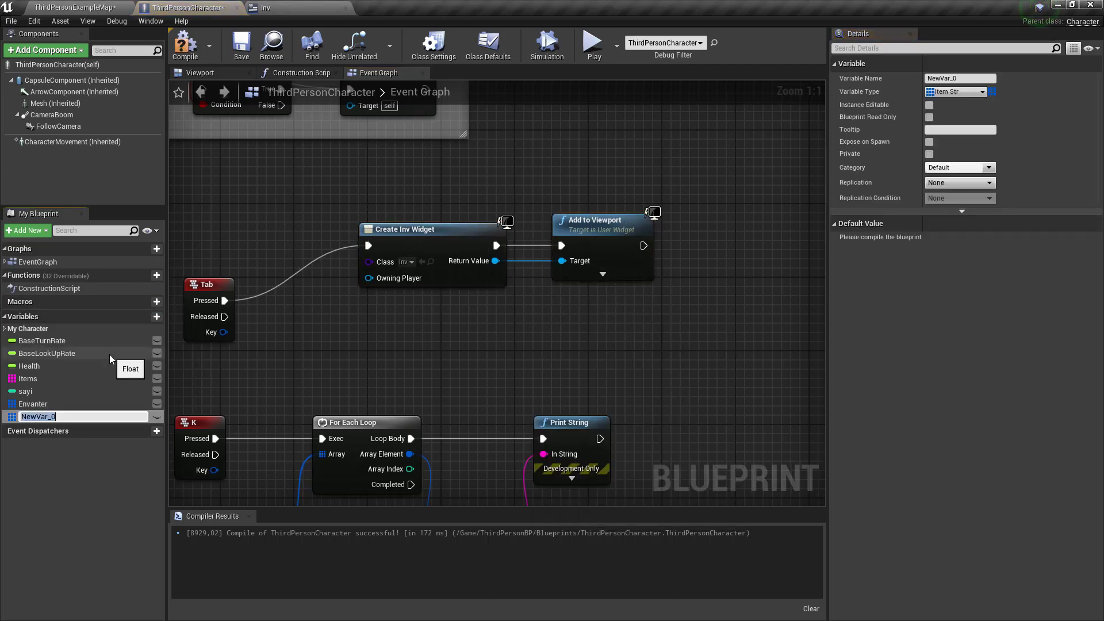
pyautogui.write('WDG')
pyautogui.press('Return')
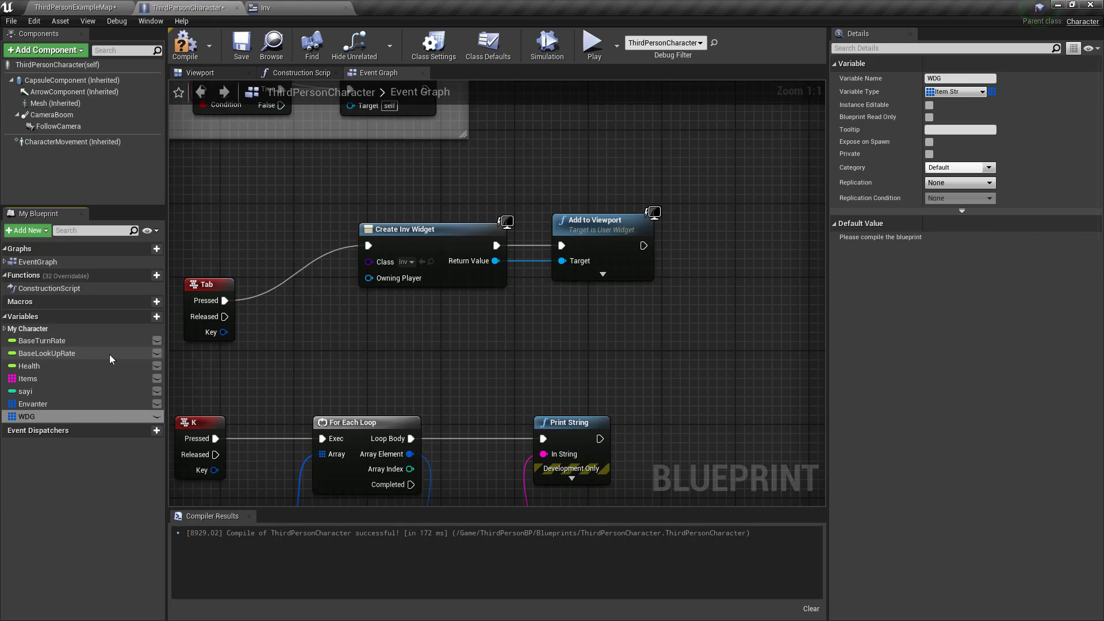
pyautogui.click(936, 92)
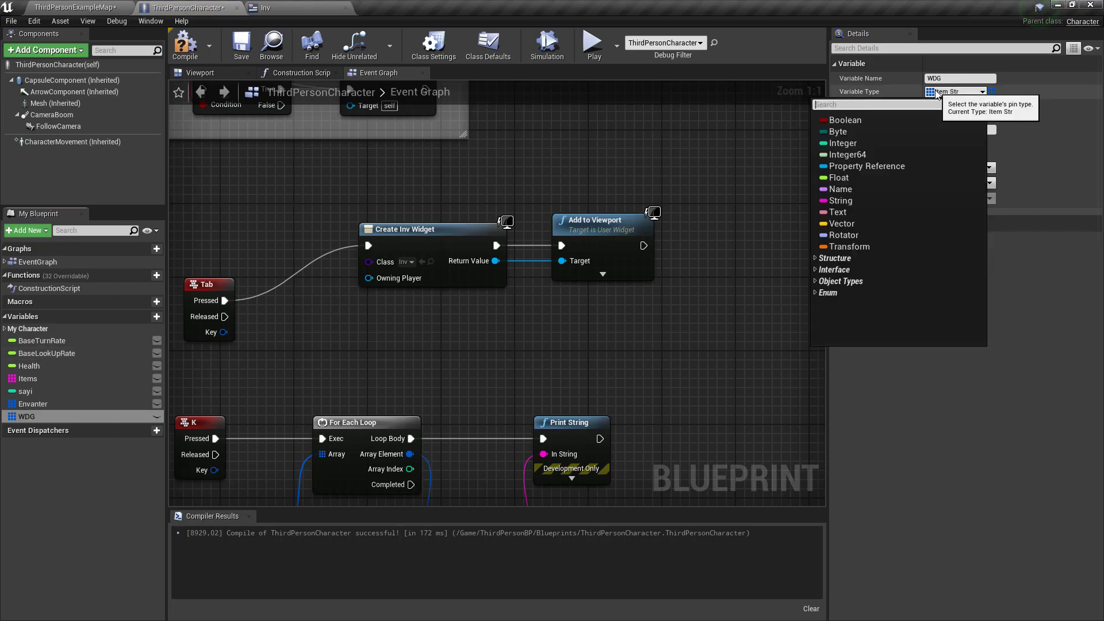
pyautogui.write('widget')
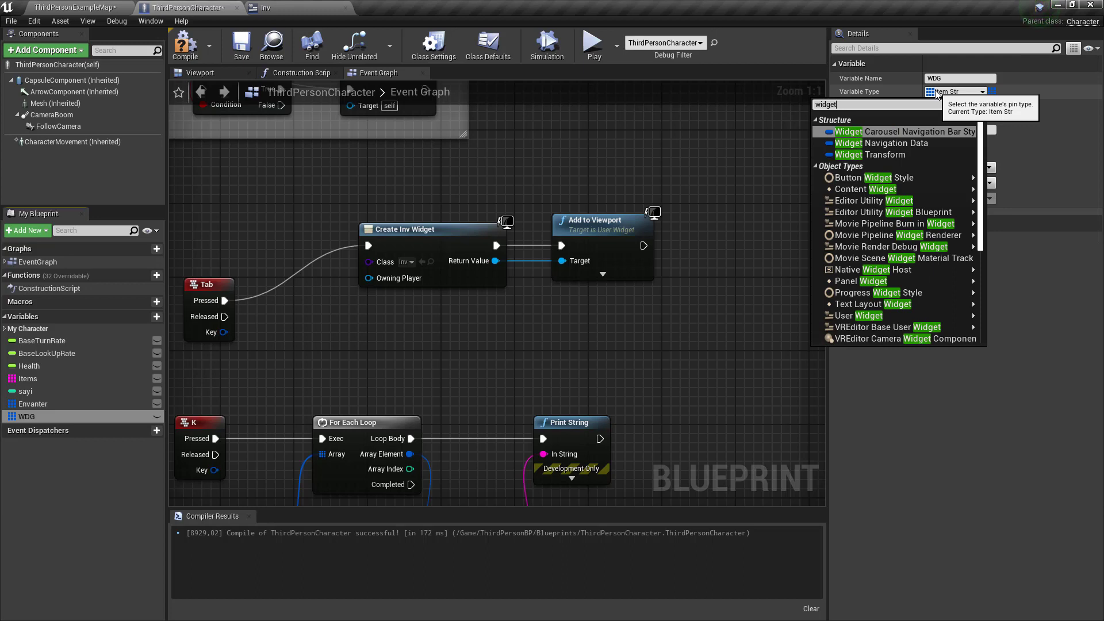
pyautogui.press('Down')
pyautogui.press('Down')
pyautogui.press('Down')
pyautogui.press('Down')
pyautogui.press('Down')
pyautogui.press('Down')
pyautogui.press('Down')
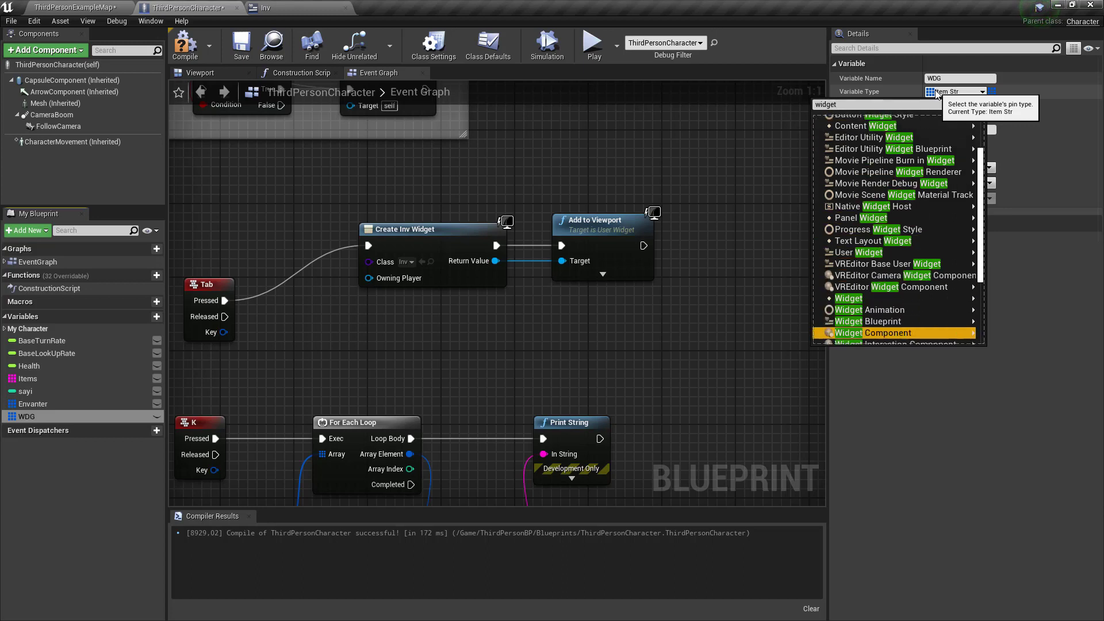
pyautogui.press('Down')
pyautogui.press('Down')
pyautogui.press('Down')
pyautogui.press('Up')
pyautogui.press('Up')
pyautogui.press('Up')
pyautogui.press('Up')
pyautogui.press('Up')
pyautogui.press('Up')
pyautogui.press('Right')
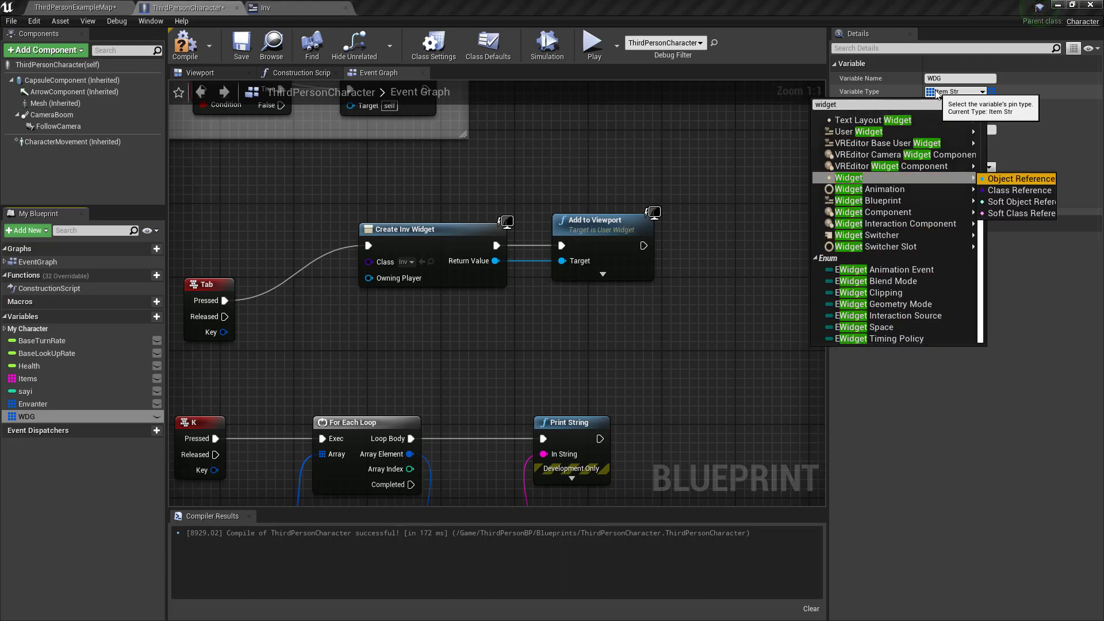
pyautogui.press('Return')
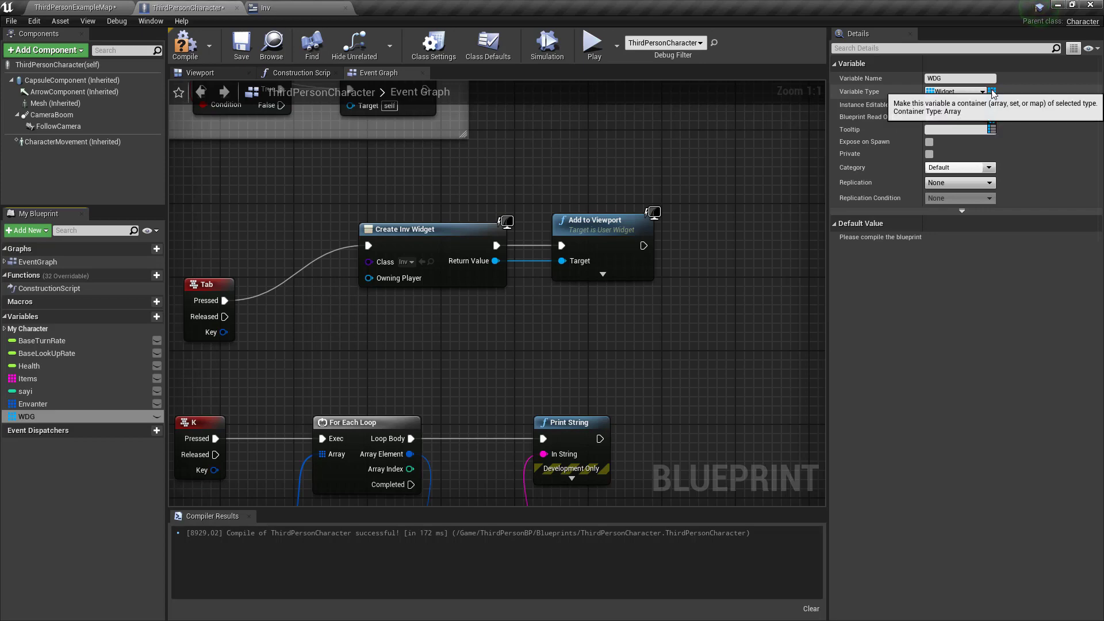
pyautogui.click(993, 91)
pyautogui.click(1001, 106)
pyautogui.click(196, 52)
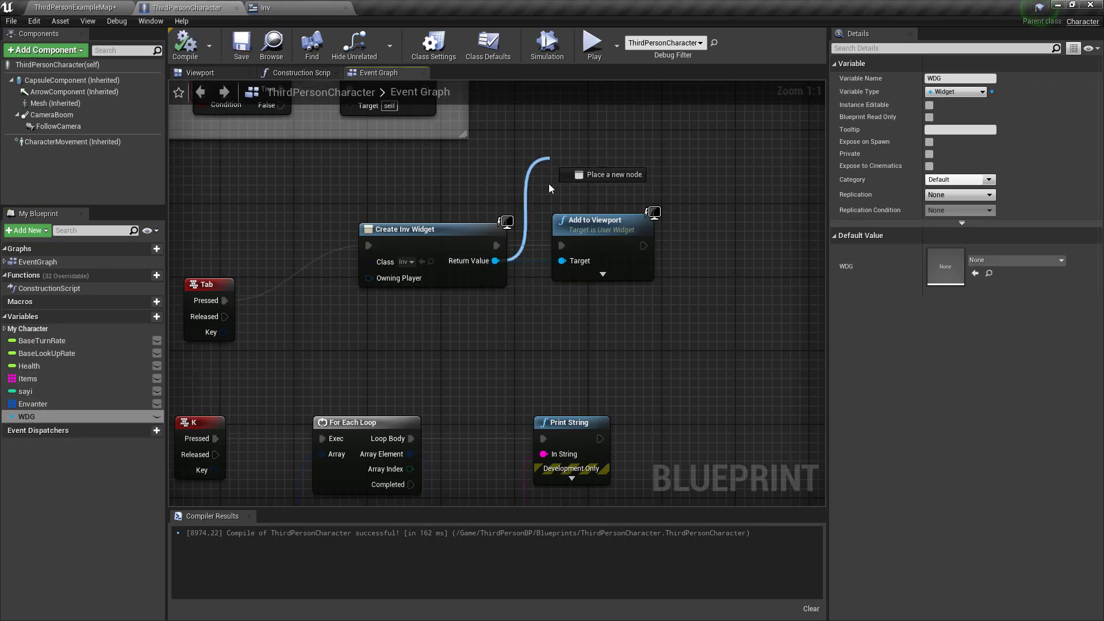
# Step: Discard the accidentally promoted NewVar_0 variable and its SET node
pyautogui.moveTo(488, 266); pyautogui.dragTo(584, 205)
pyautogui.click(587, 215)
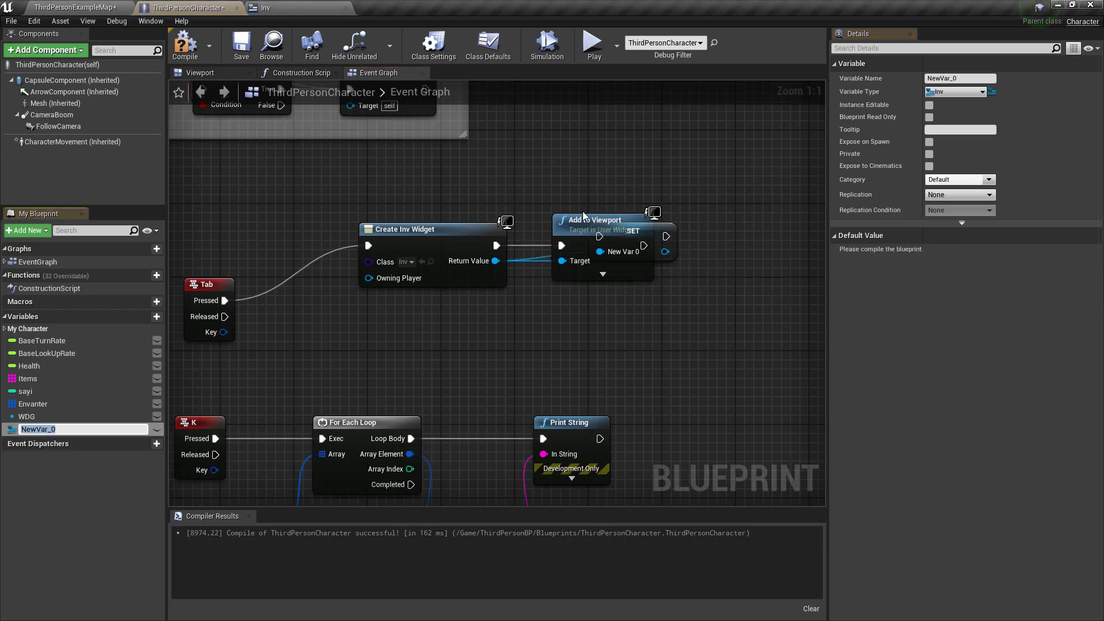
pyautogui.click(312, 342)
pyautogui.click(661, 235)
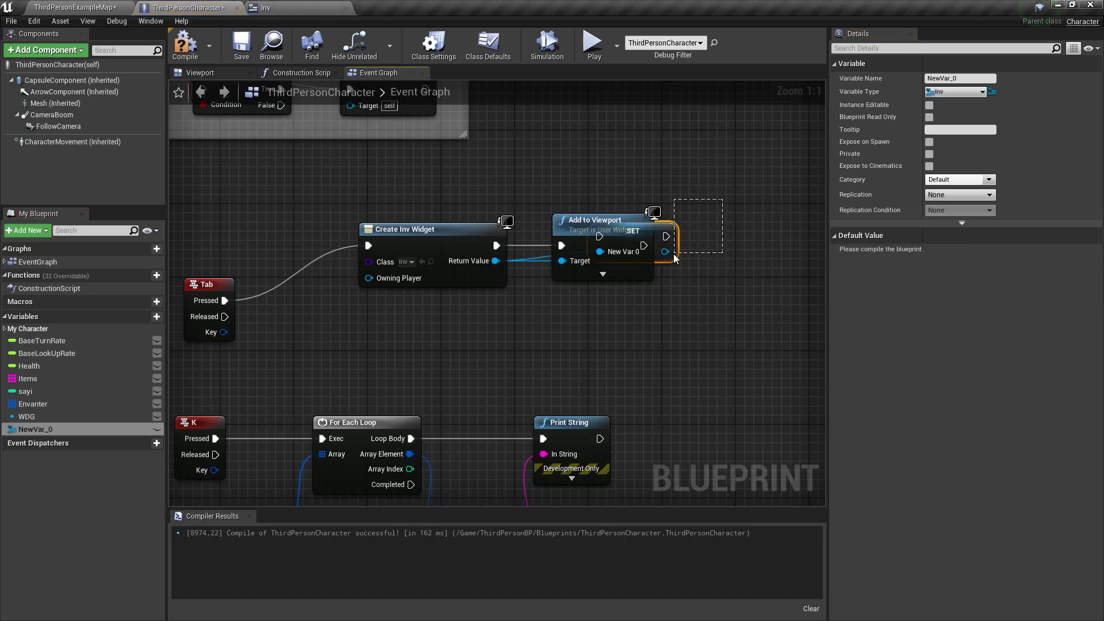
pyautogui.click(35, 429)
pyautogui.press('Delete')
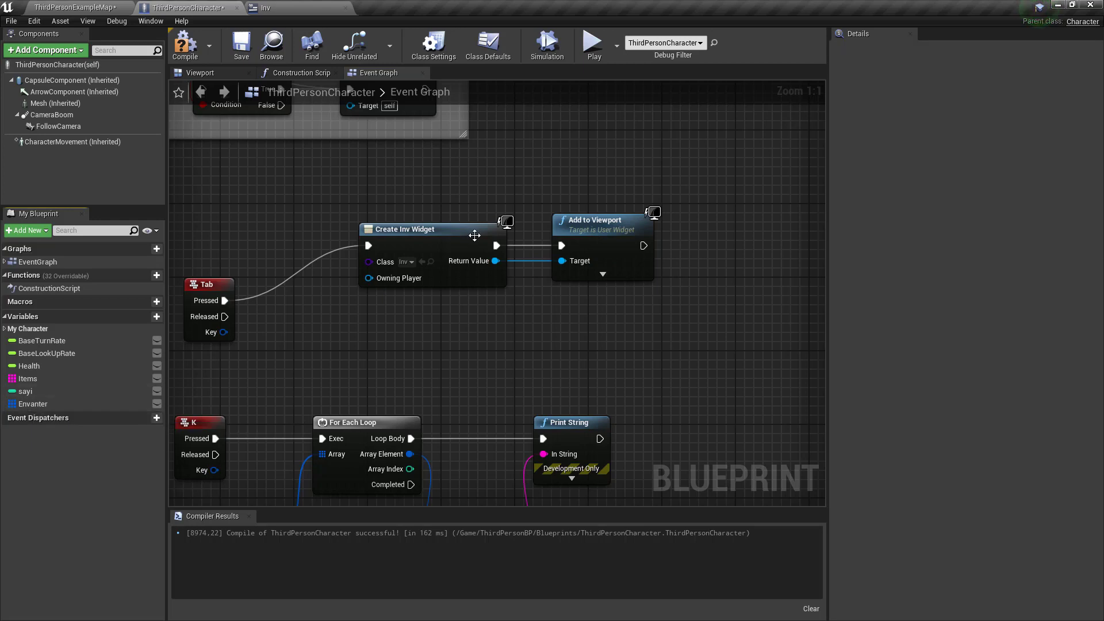
pyautogui.moveTo(598, 220); pyautogui.dragTo(682, 220)
# Step: Promote Create Inv Widget's return value to Wdg, wire SET into Add to Viewport, and save
pyautogui.moveTo(495, 261); pyautogui.dragTo(563, 206)
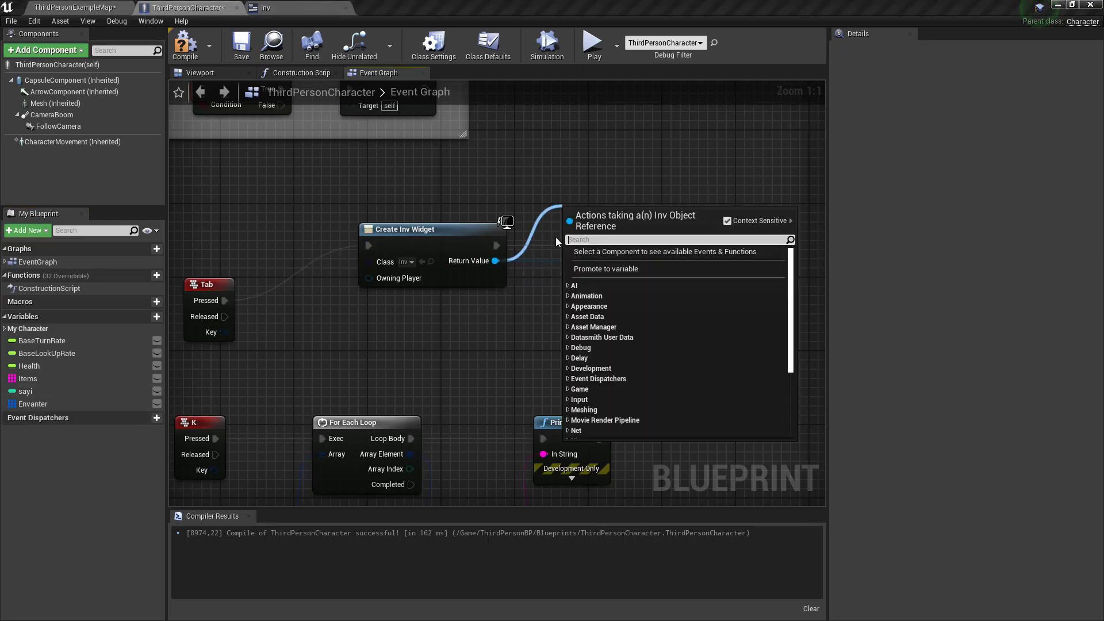
pyautogui.click(598, 271)
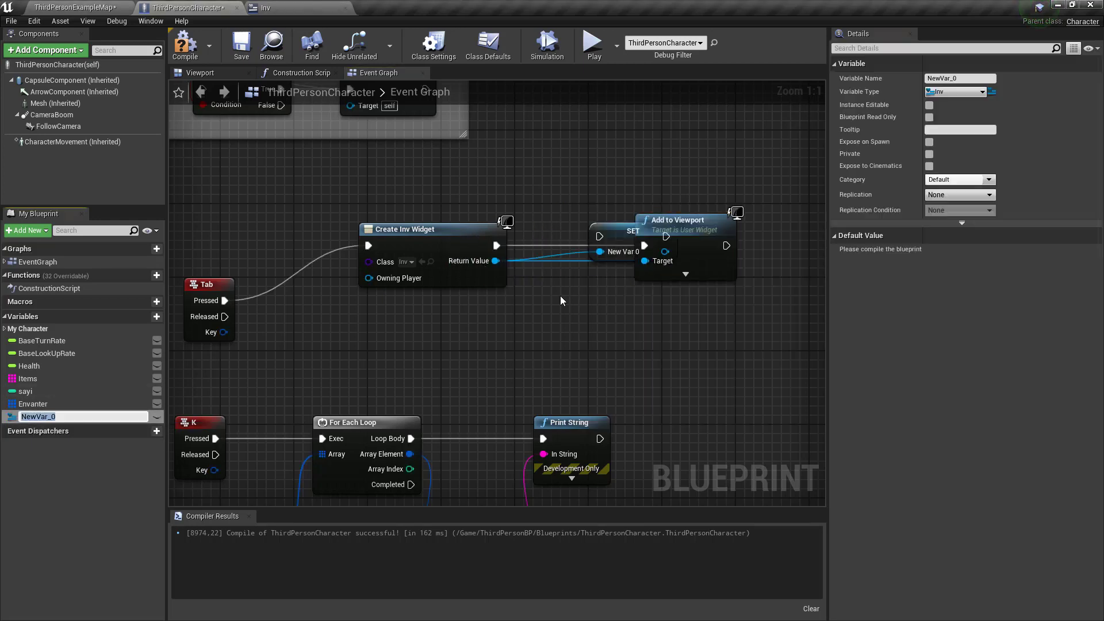
pyautogui.write('Wdg')
pyautogui.press('Return')
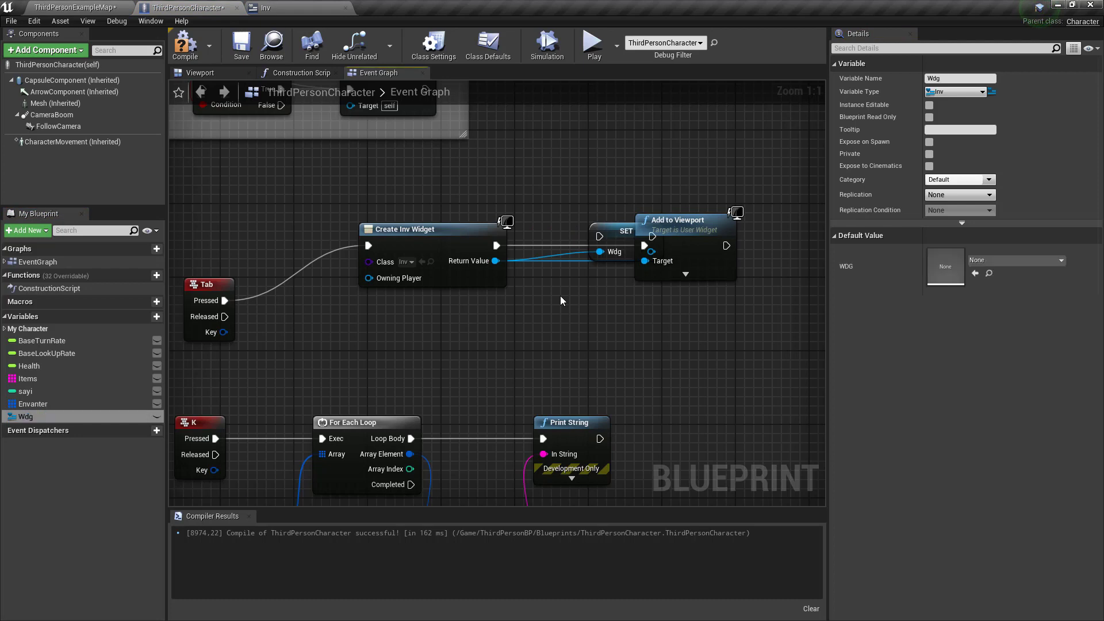
pyautogui.moveTo(599, 235); pyautogui.dragTo(518, 243)
pyautogui.moveTo(499, 246); pyautogui.dragTo(496, 245)
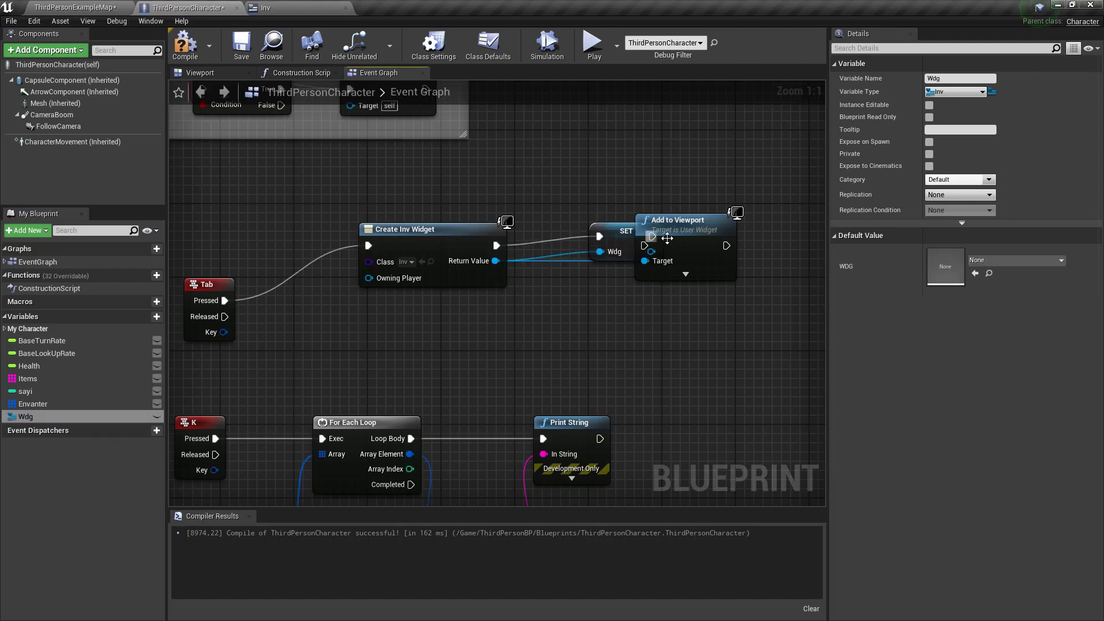
pyautogui.moveTo(678, 220); pyautogui.dragTo(733, 220)
pyautogui.moveTo(624, 231)
pyautogui.mouseDown()
pyautogui.moveTo(542, 240)
pyautogui.moveTo(700, 252)
pyautogui.mouseUp()
pyautogui.moveTo(544, 250)
pyautogui.mouseDown()
pyautogui.moveTo(580, 240)
pyautogui.moveTo(590, 215)
pyautogui.moveTo(599, 231)
pyautogui.mouseUp()
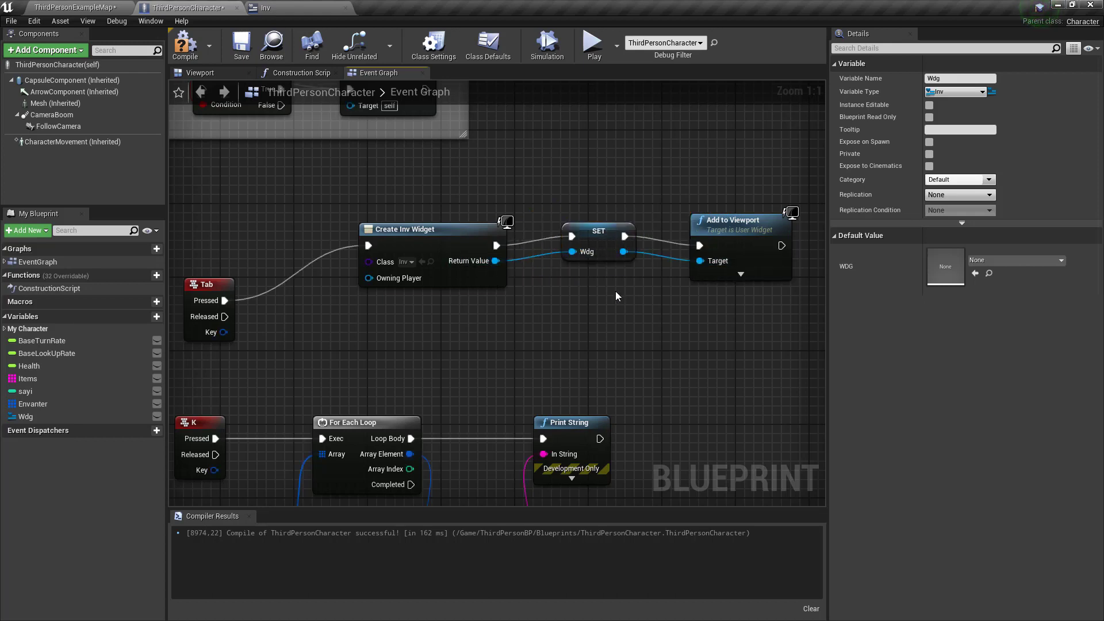
pyautogui.click(615, 291)
pyautogui.hotkey('ctrl', 's')
# Step: Add a Flip Flop after Tab Pressed and move the widget chain to its right
pyautogui.moveTo(225, 300); pyautogui.dragTo(291, 265)
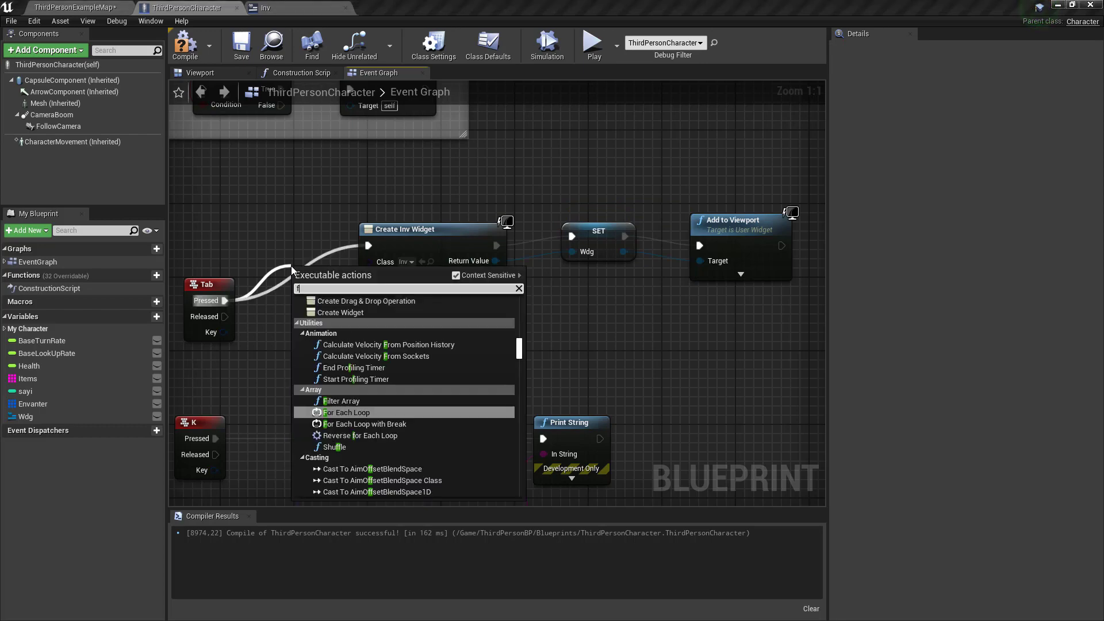
pyautogui.write('flip')
pyautogui.press('Return')
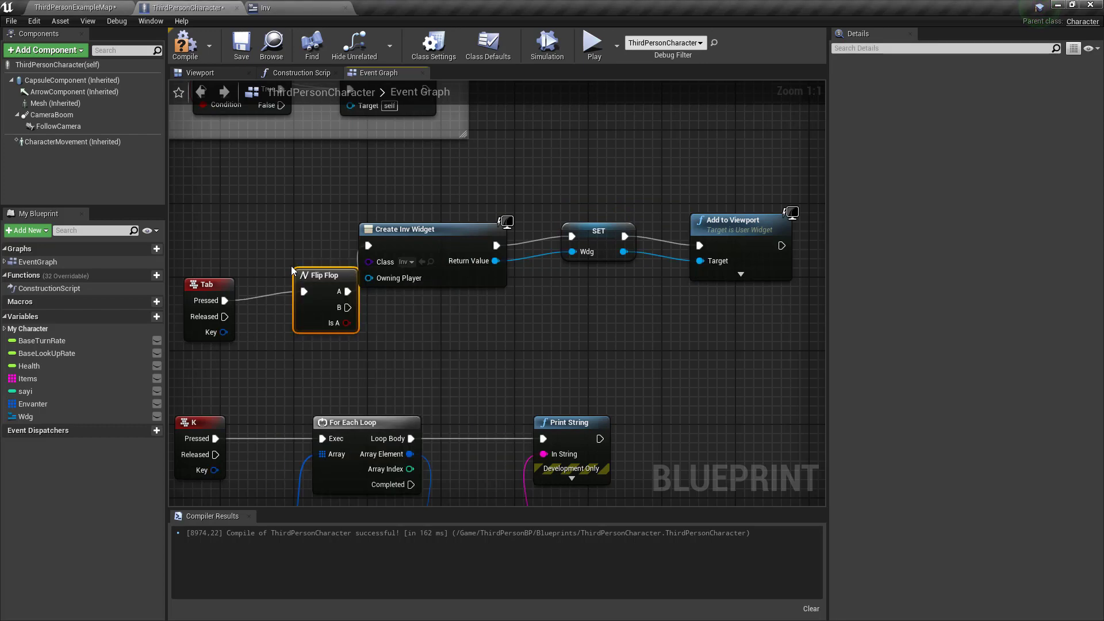
pyautogui.moveTo(513, 220); pyautogui.dragTo(747, 290)
pyautogui.moveTo(443, 229); pyautogui.dragTo(479, 220)
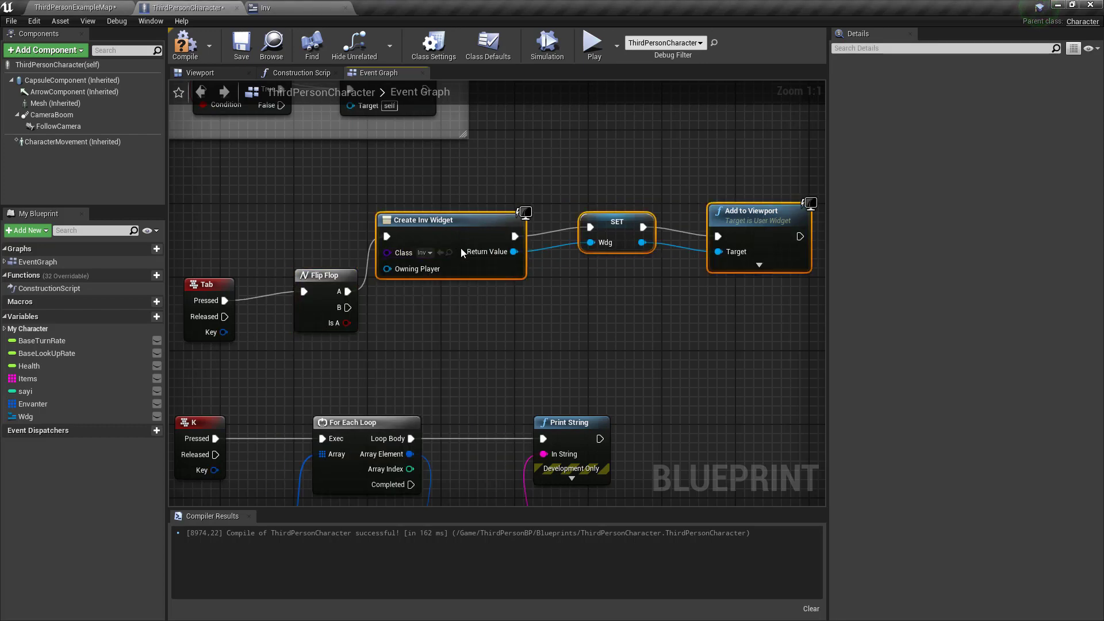
pyautogui.click(422, 206)
pyautogui.rightClick(421, 206)
pyautogui.click(333, 226)
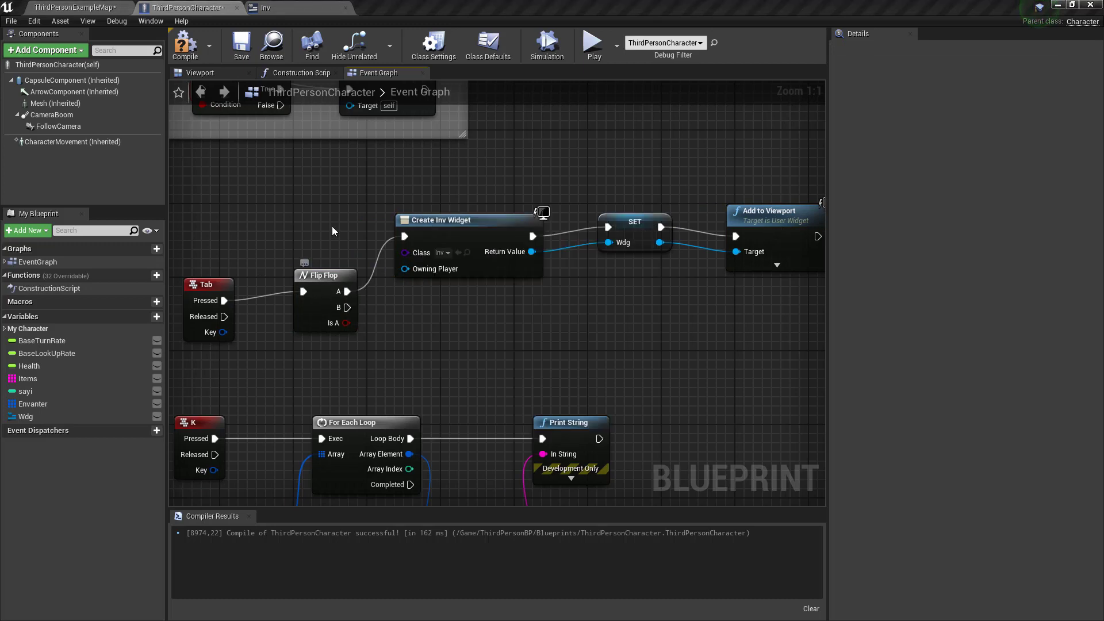
pyautogui.moveTo(332, 226); pyautogui.dragTo(827, 277)
pyautogui.click(352, 333)
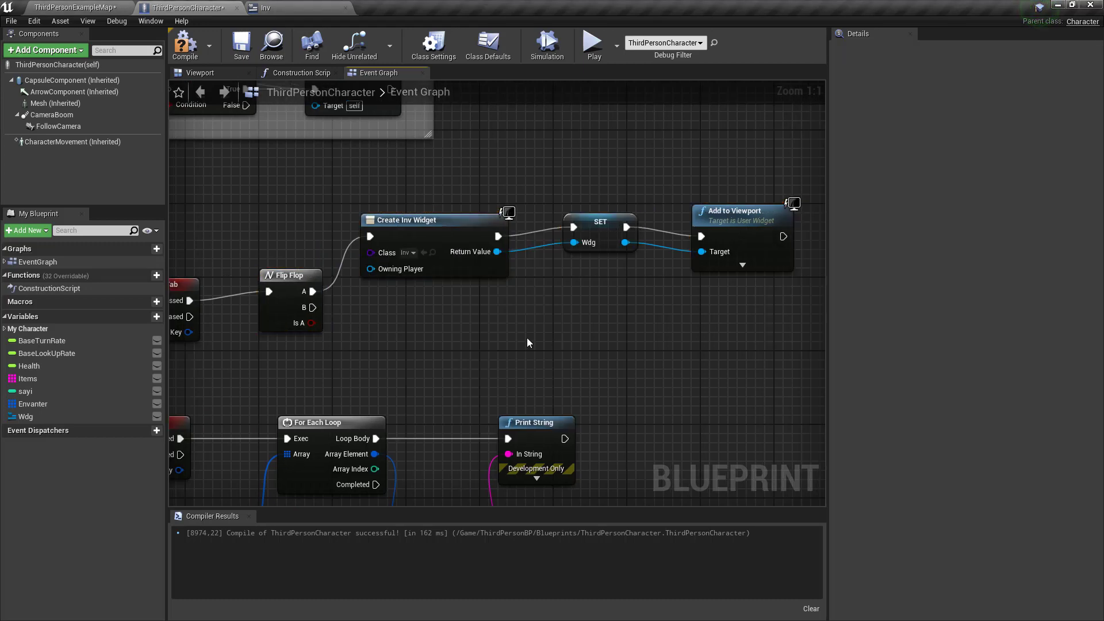
# Step: Wire Flip Flop B to a Remove from Parent node targeting Wdg
pyautogui.moveTo(402, 293); pyautogui.dragTo(457, 296, button='right')
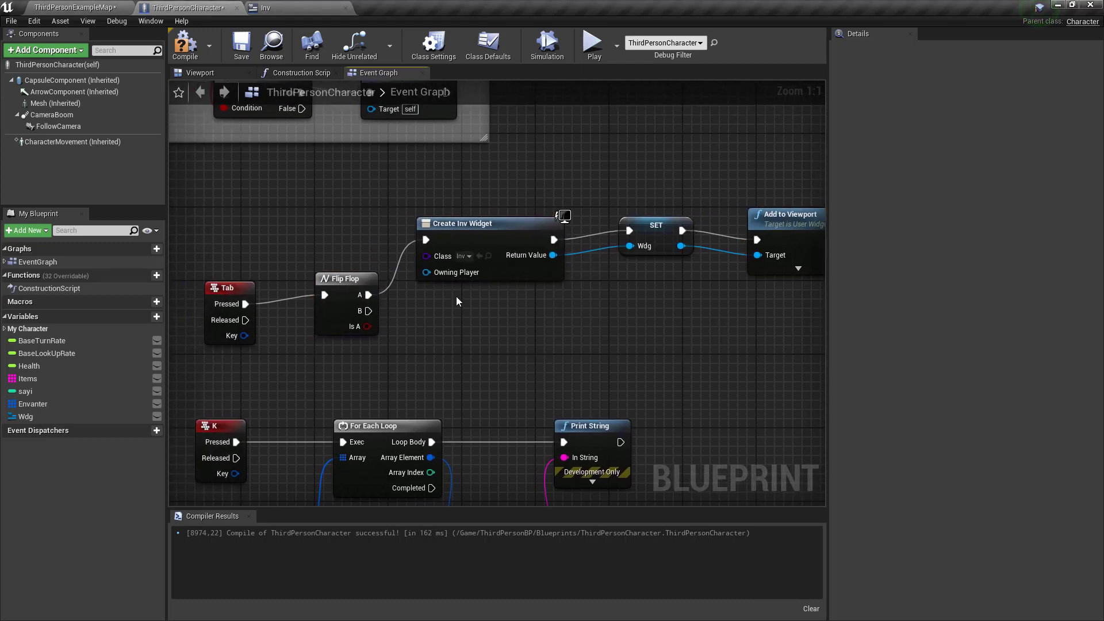
pyautogui.rightClick(447, 304)
pyautogui.click(424, 314)
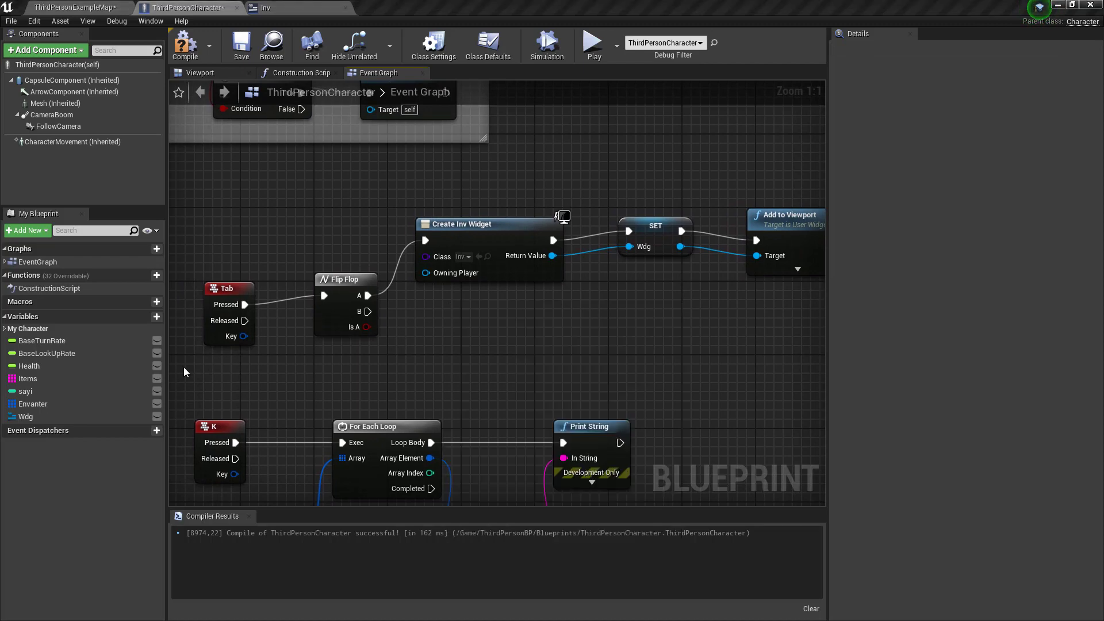
pyautogui.moveTo(439, 366)
pyautogui.mouseDown(button='right')
pyautogui.moveTo(402, 350)
pyautogui.moveTo(422, 351)
pyautogui.mouseUp(button='right')
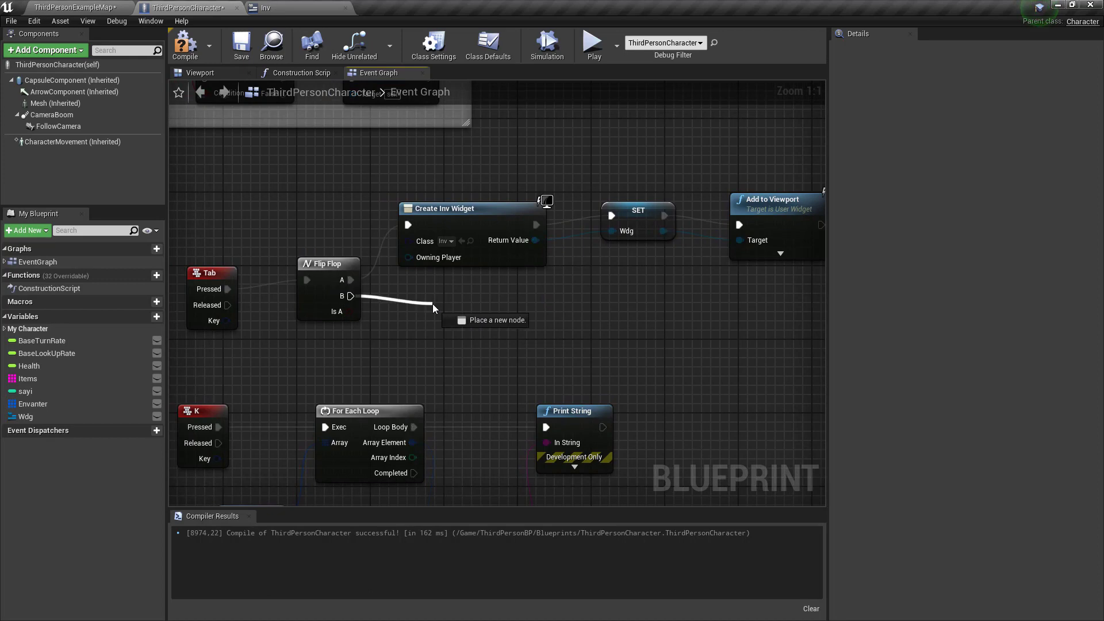
pyautogui.moveTo(350, 297); pyautogui.dragTo(433, 304)
pyautogui.write('f')
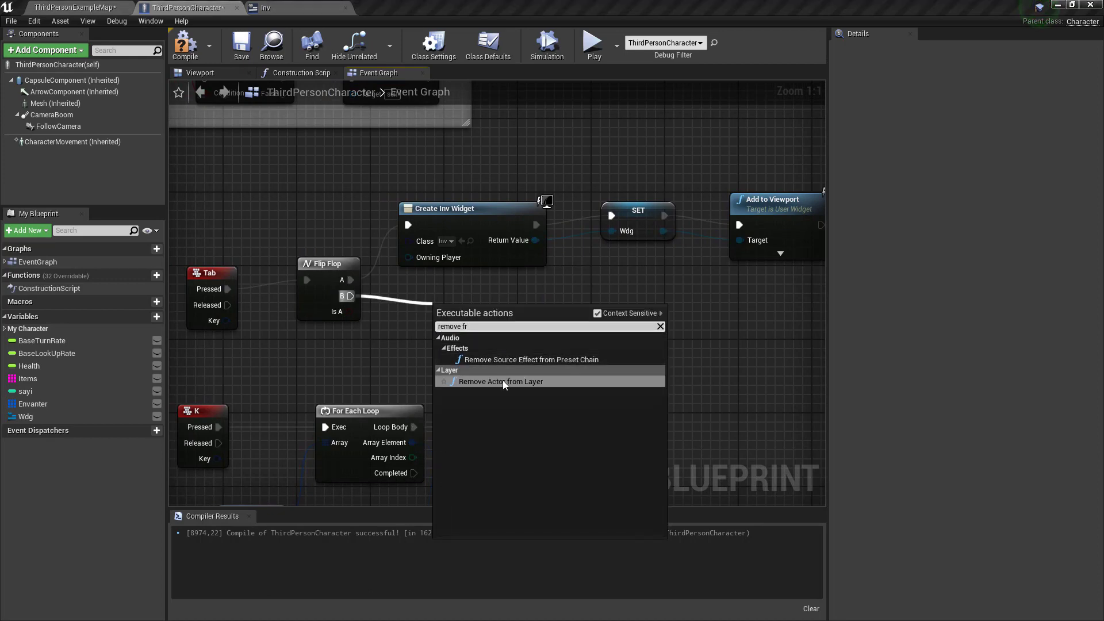
pyautogui.click(577, 299)
pyautogui.moveTo(26, 417)
pyautogui.keyDown('ctrl'); pyautogui.mouseDown()
pyautogui.moveTo(403, 328)
pyautogui.moveTo(312, 366)
pyautogui.moveTo(502, 299)
pyautogui.mouseUp(); pyautogui.keyUp('ctrl')
pyautogui.write('rem')
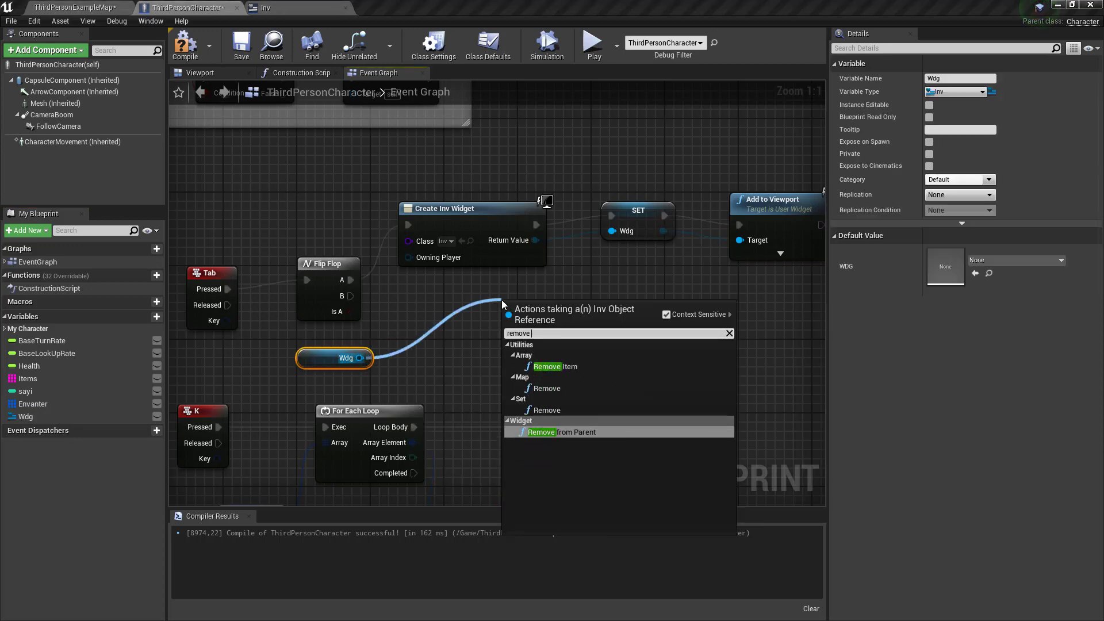
pyautogui.write('ove')
pyautogui.press('Return')
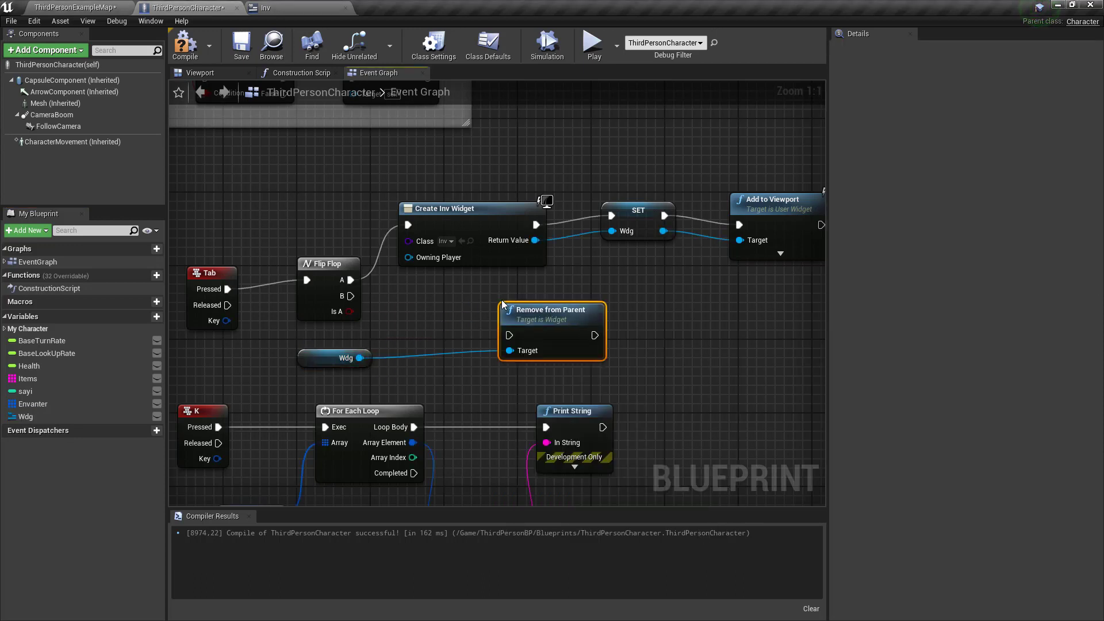
pyautogui.moveTo(351, 299); pyautogui.dragTo(350, 298)
pyautogui.click(75, 8)
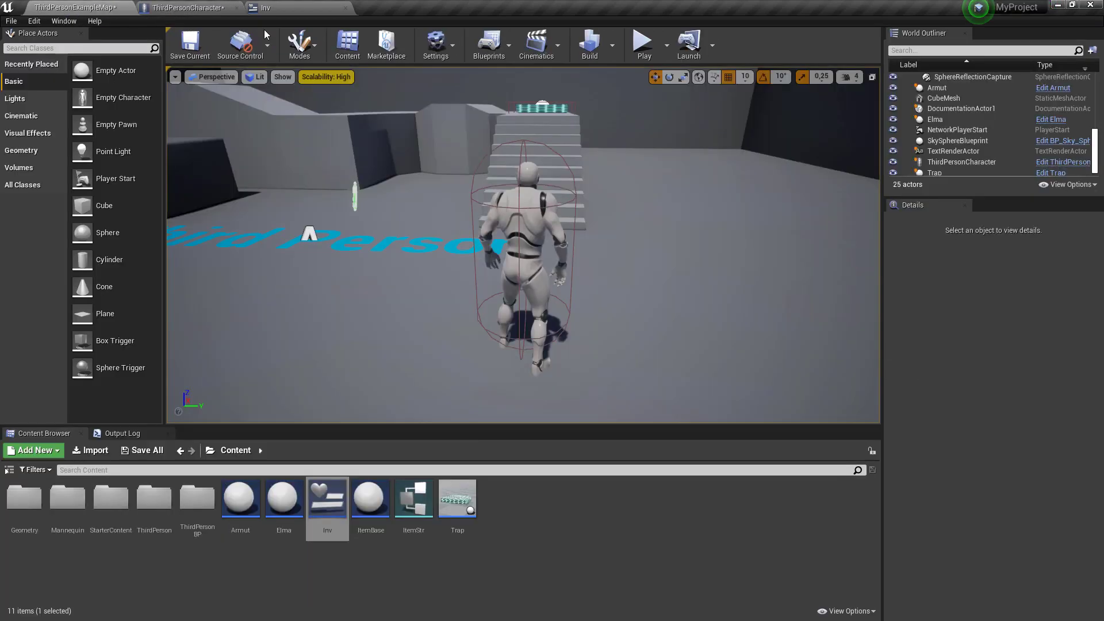
pyautogui.click(638, 44)
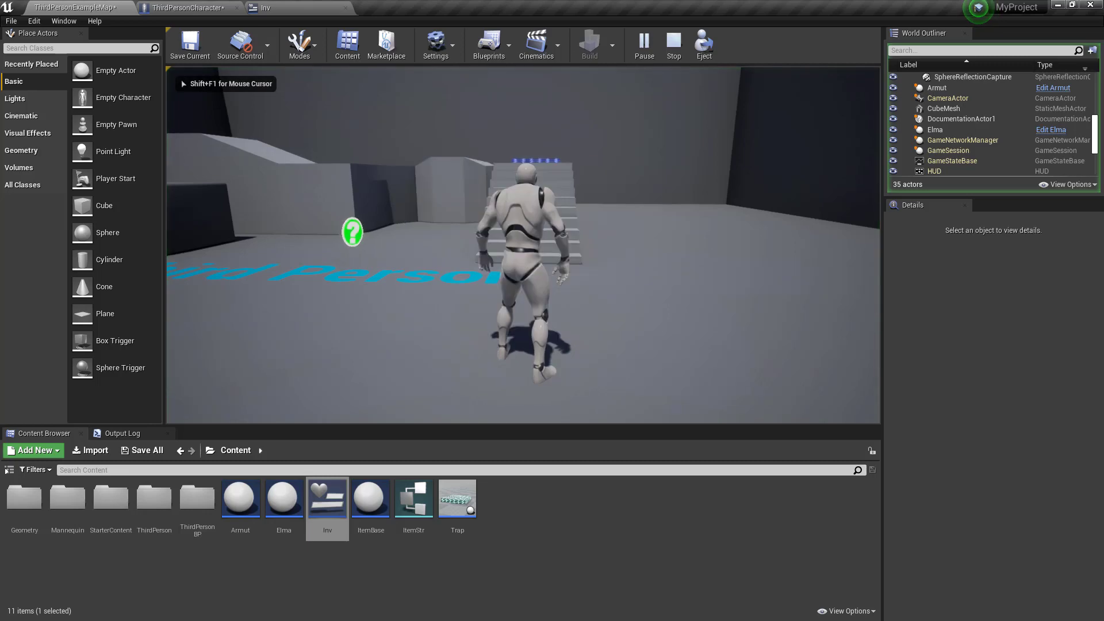
pyautogui.press('i')
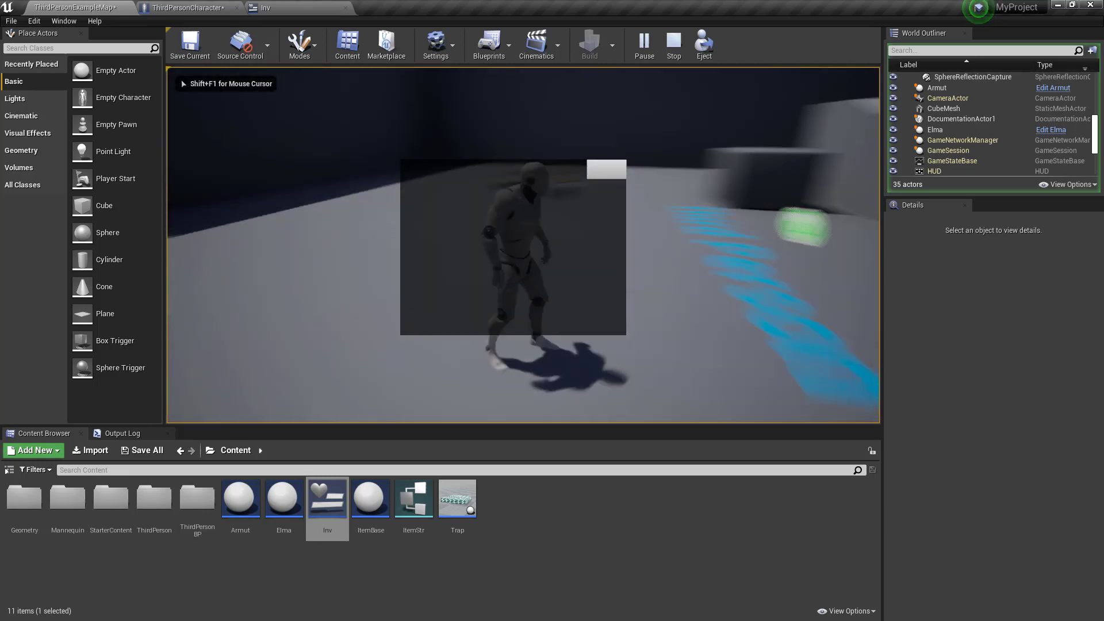
pyautogui.press('w')
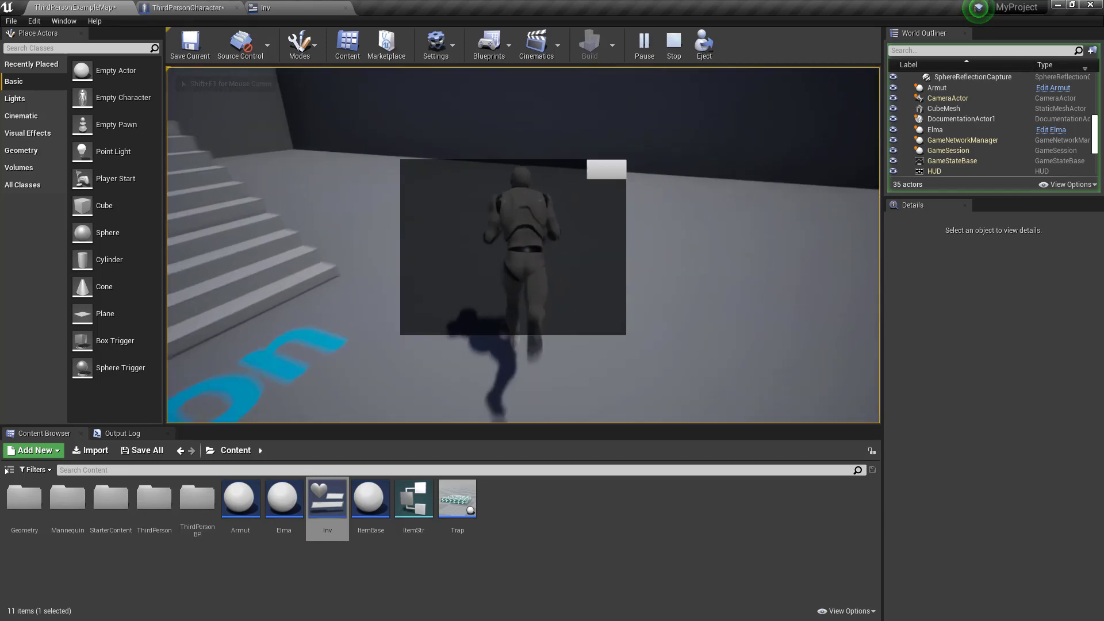
pyautogui.press('w')
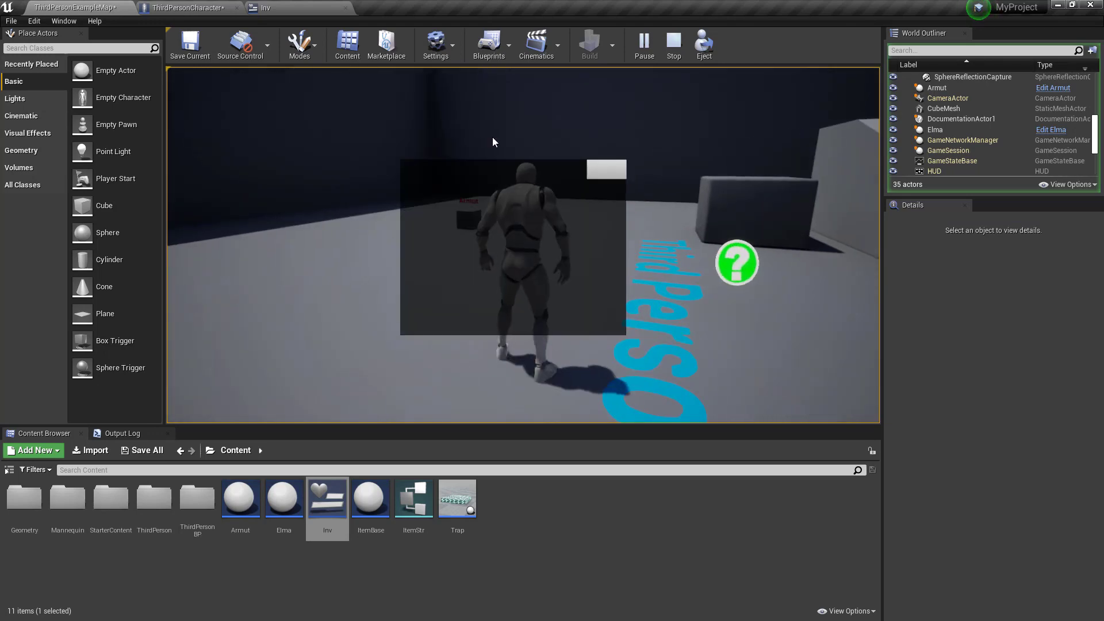
pyautogui.press('Escape')
pyautogui.click(187, 7)
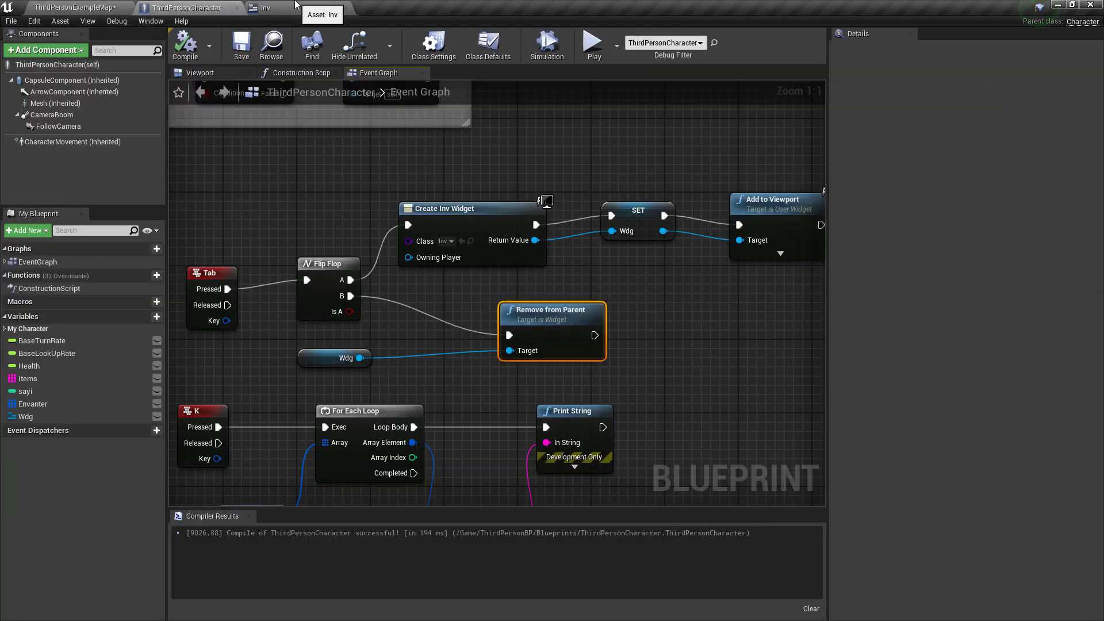
# Step: Add a Set Show Mouse Cursor node after Add to Viewport, plus a Get Player Controller node
pyautogui.scroll(-2, 505, 267)
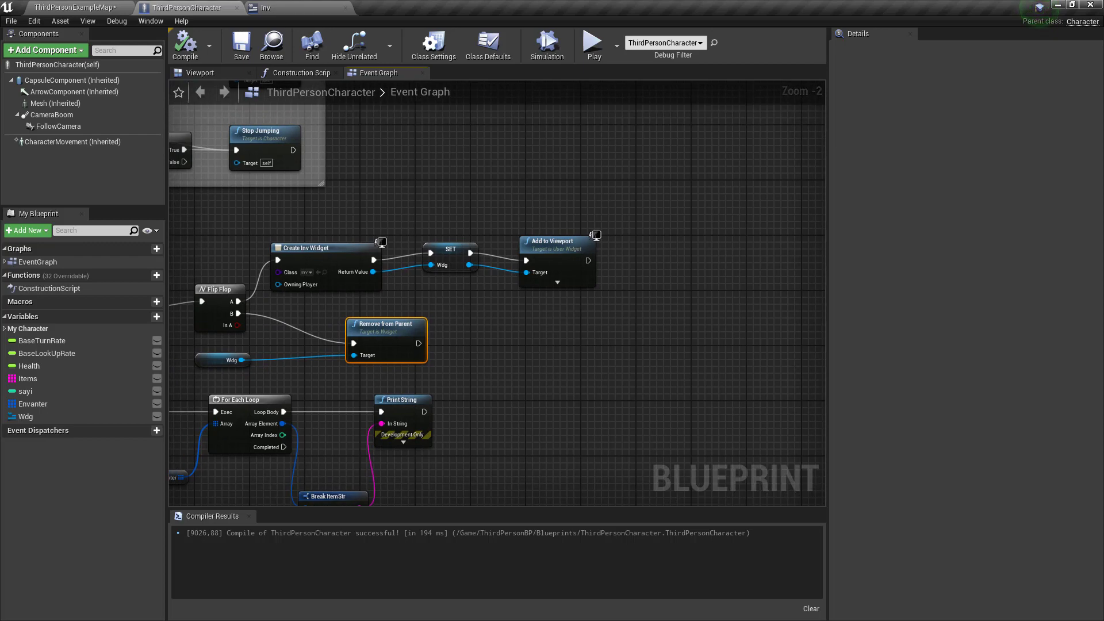
pyautogui.moveTo(460, 219); pyautogui.dragTo(267, 296)
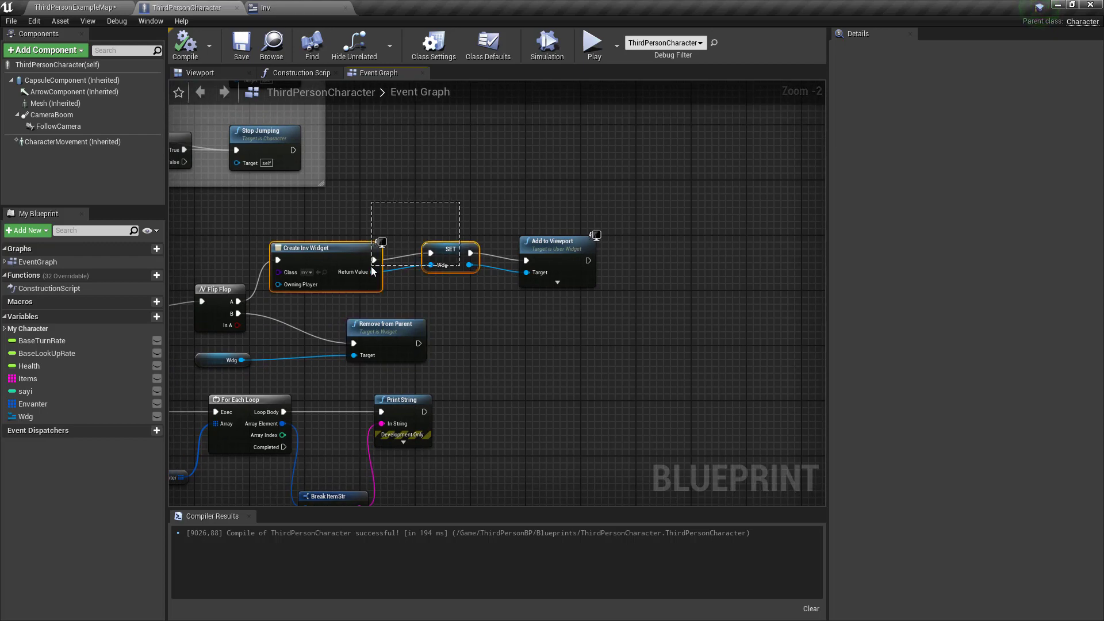
pyautogui.moveTo(322, 248); pyautogui.dragTo(329, 248)
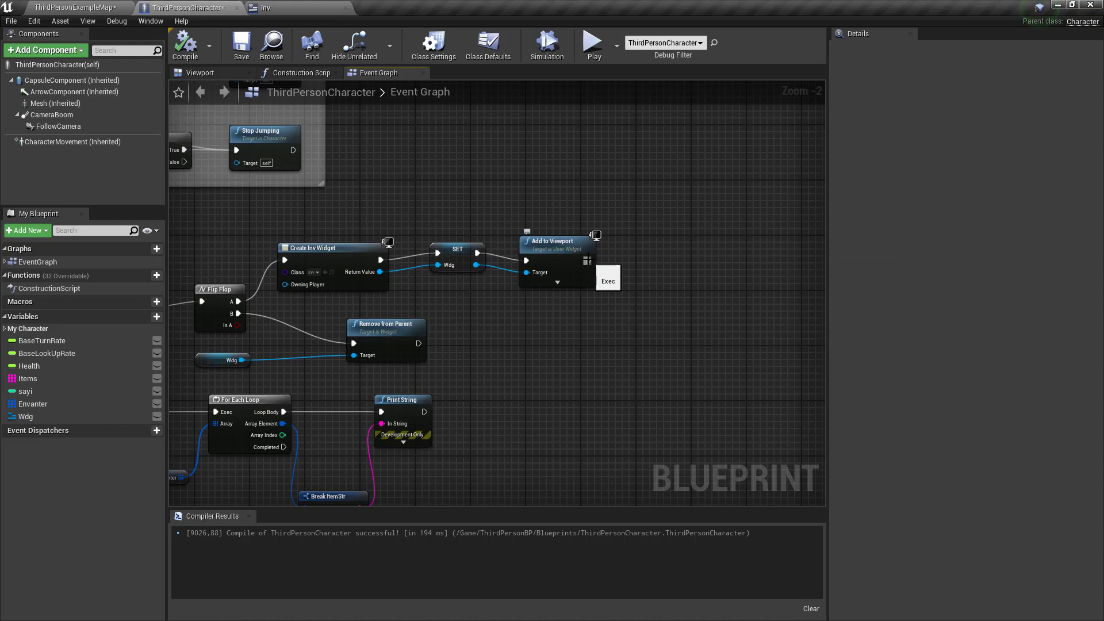
pyautogui.moveTo(587, 261); pyautogui.dragTo(686, 233)
pyautogui.write('mouse')
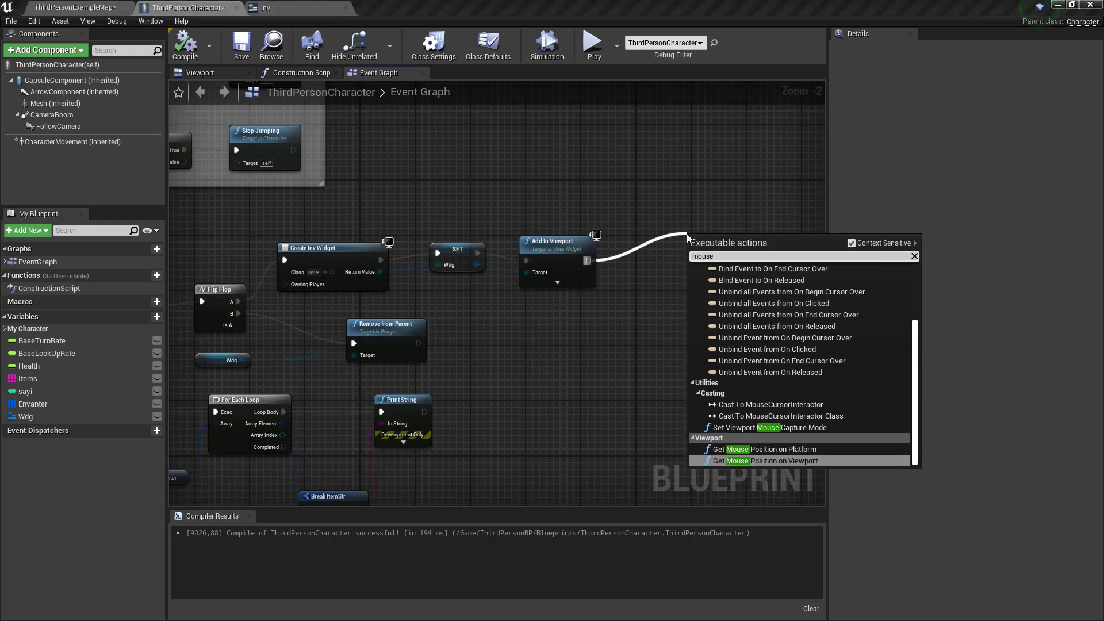
pyautogui.hotkey('ctrl', 'a')
pyautogui.write('set mouse')
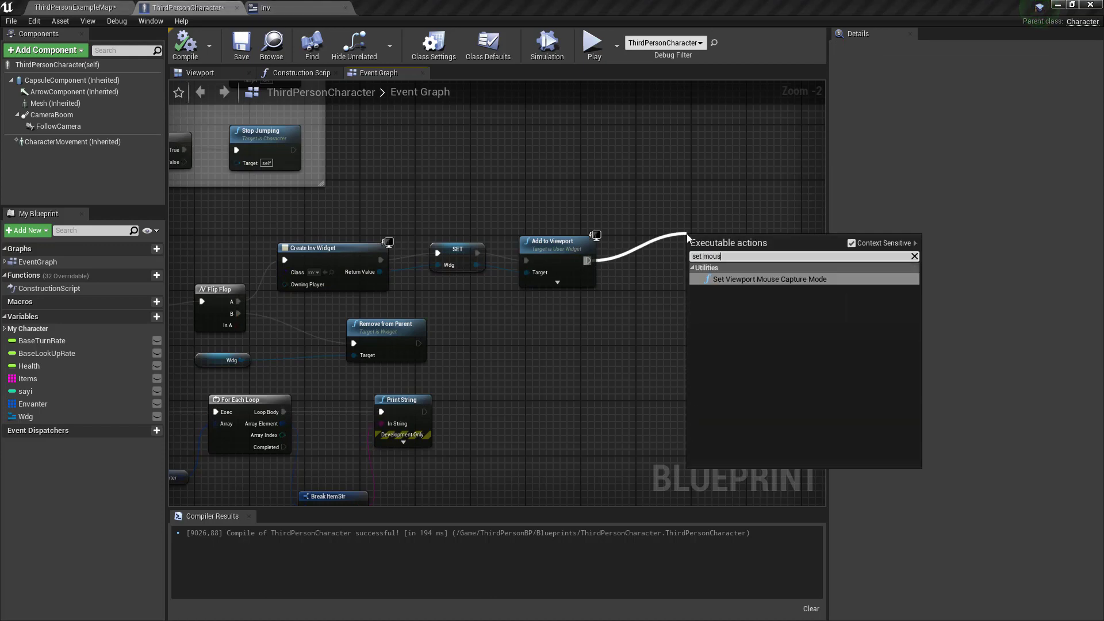
pyautogui.click(867, 250)
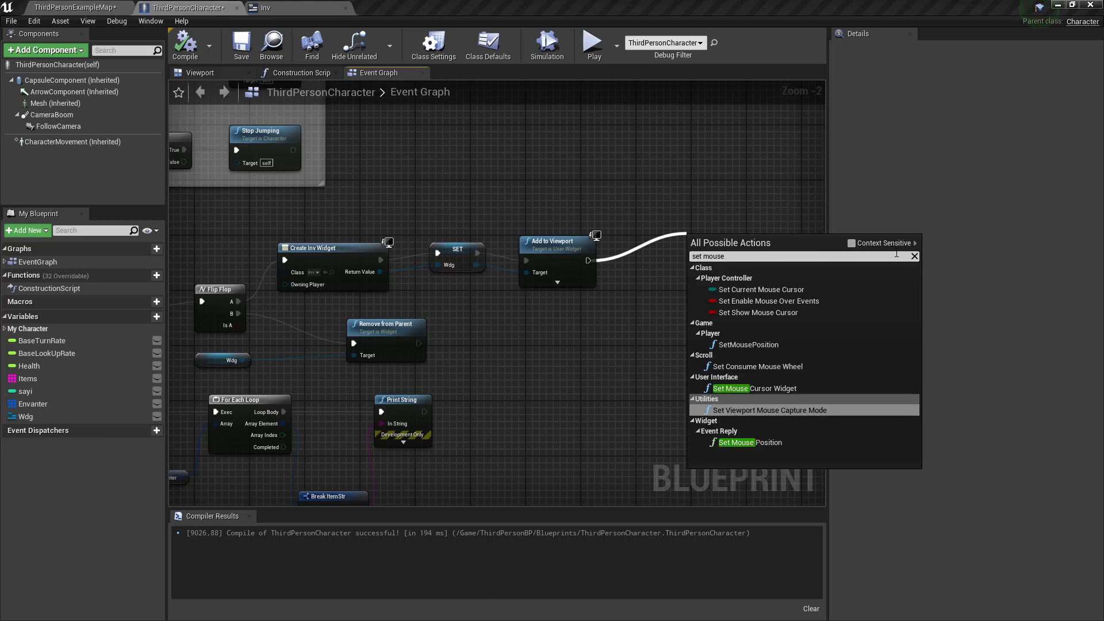
pyautogui.click(771, 313)
pyautogui.scroll(3, 693, 273)
pyautogui.moveTo(686, 270); pyautogui.dragTo(614, 335)
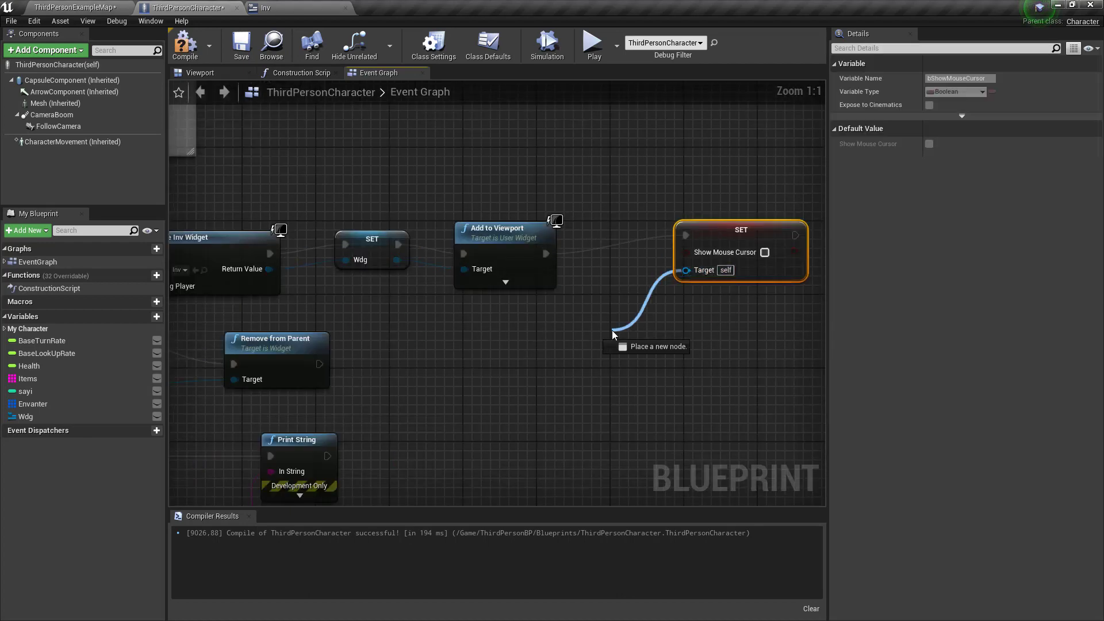
pyautogui.write('get play')
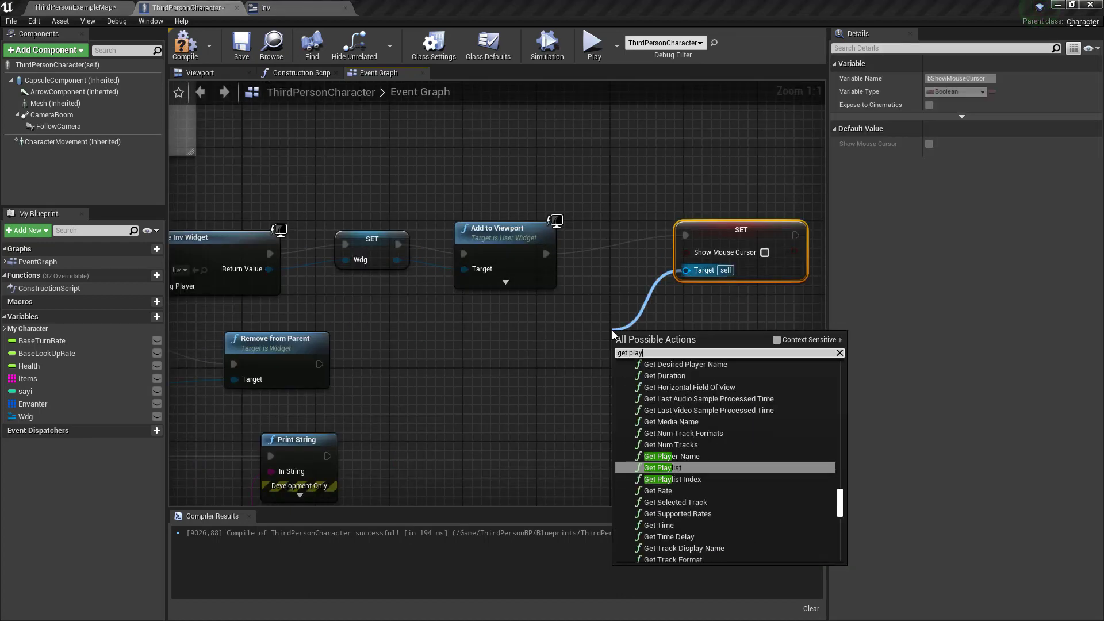
pyautogui.write('ercont')
pyautogui.press('Return')
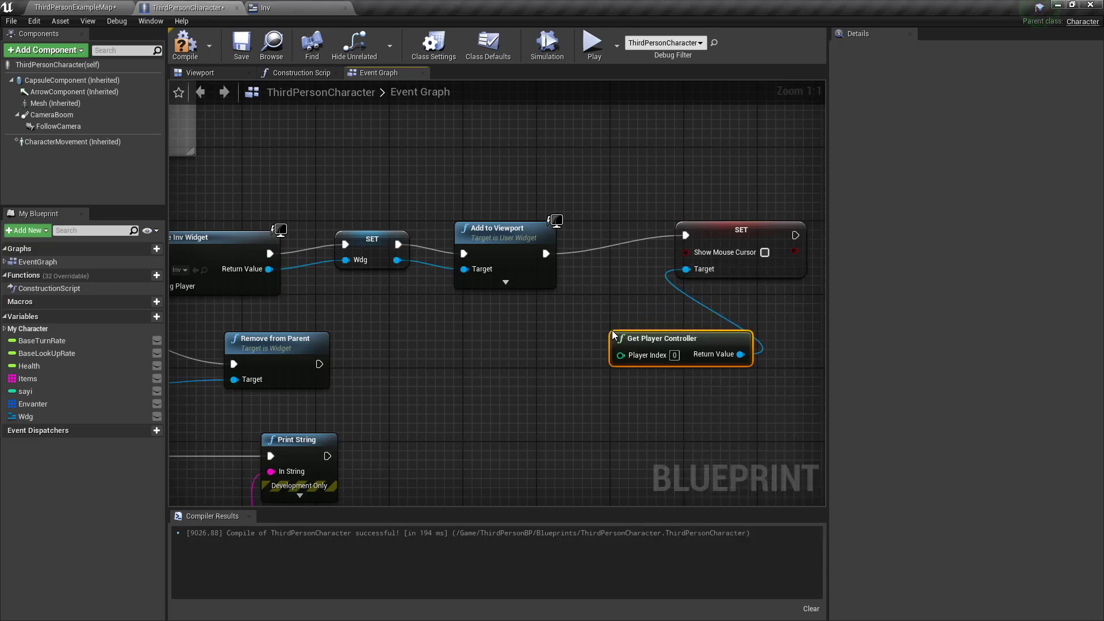
# Step: Save, wire Get Player Controller into the SET's Target, and tick Show Mouse Cursor
pyautogui.click(251, 52)
pyautogui.moveTo(575, 304); pyautogui.dragTo(416, 306, button='right')
pyautogui.moveTo(415, 306)
pyautogui.mouseDown()
pyautogui.moveTo(595, 388)
pyautogui.moveTo(437, 327)
pyautogui.mouseUp()
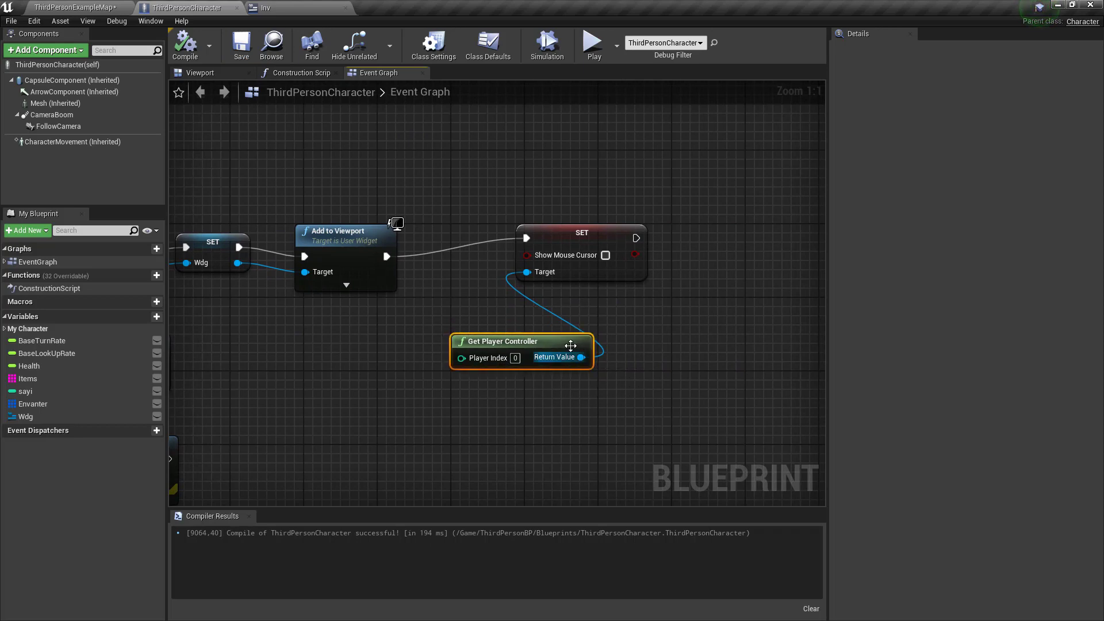
pyautogui.moveTo(582, 357); pyautogui.dragTo(544, 272)
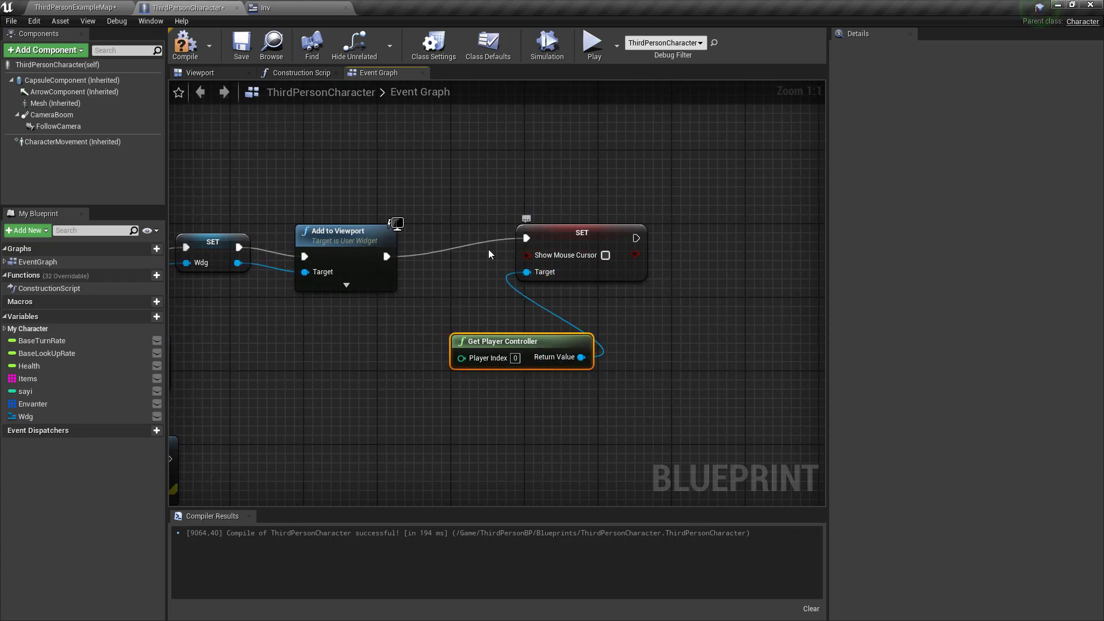
pyautogui.moveTo(732, 225); pyautogui.dragTo(506, 305)
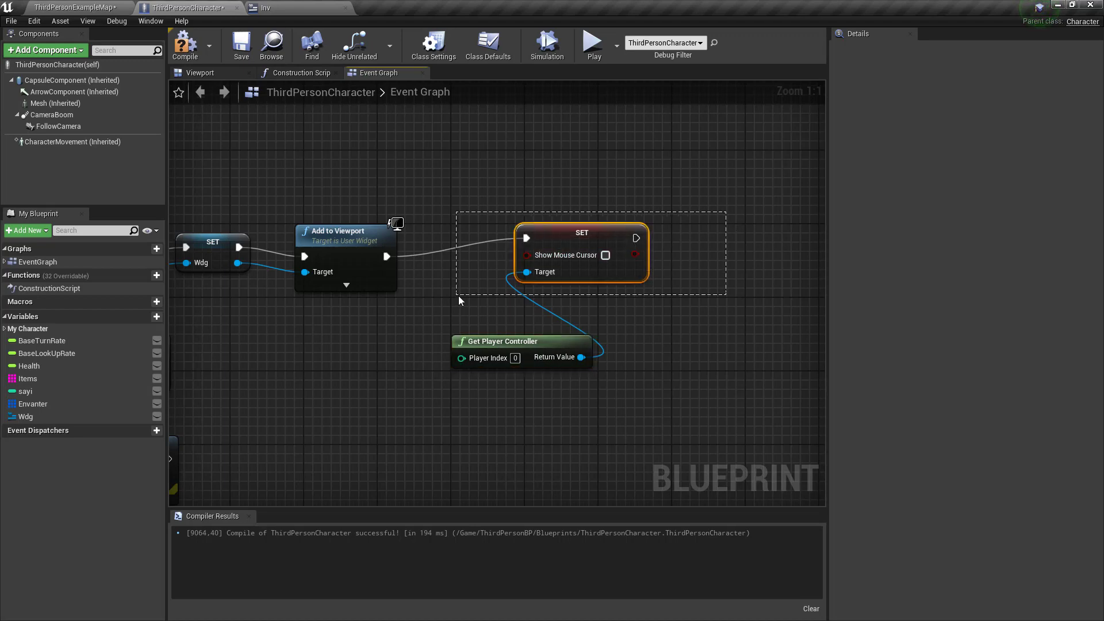
pyautogui.click(605, 255)
pyautogui.click(710, 187)
pyautogui.moveTo(710, 188); pyautogui.dragTo(544, 400)
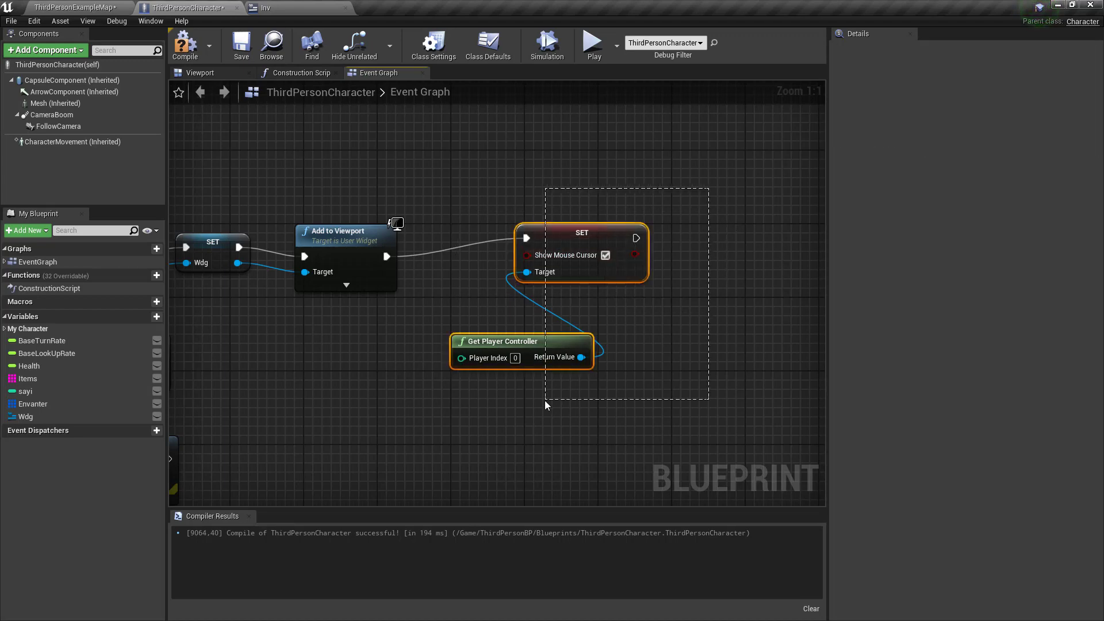
pyautogui.moveTo(585, 253); pyautogui.dragTo(529, 281)
# Step: Paste a copy of the SET and controller pair after Remove from Parent, with Show Mouse Cursor unchecked
pyautogui.rightClick(493, 177)
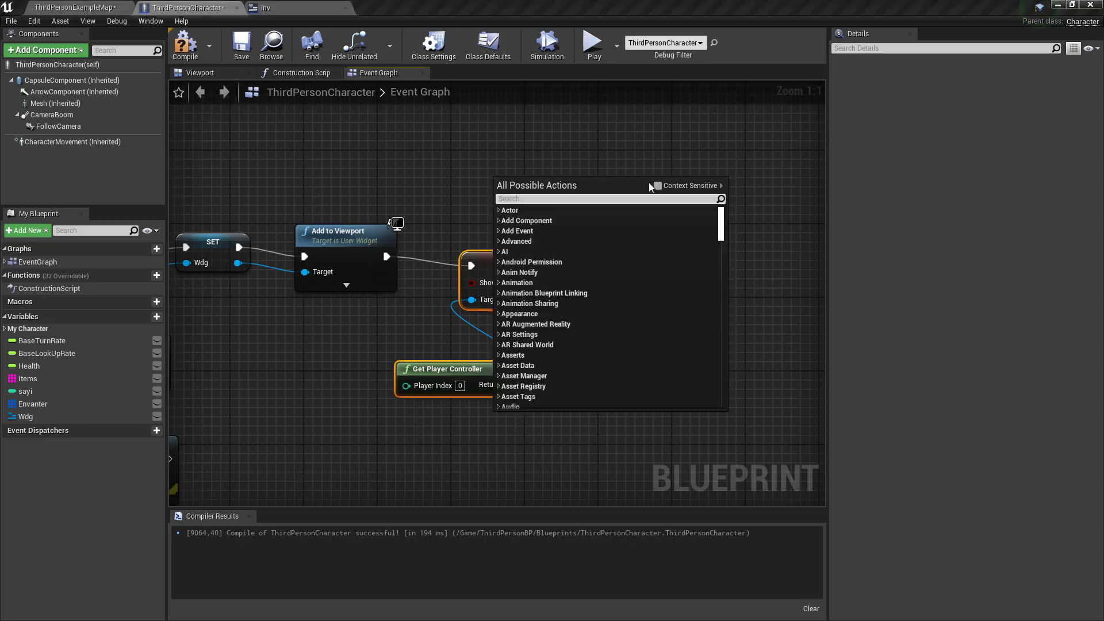
pyautogui.click(427, 208)
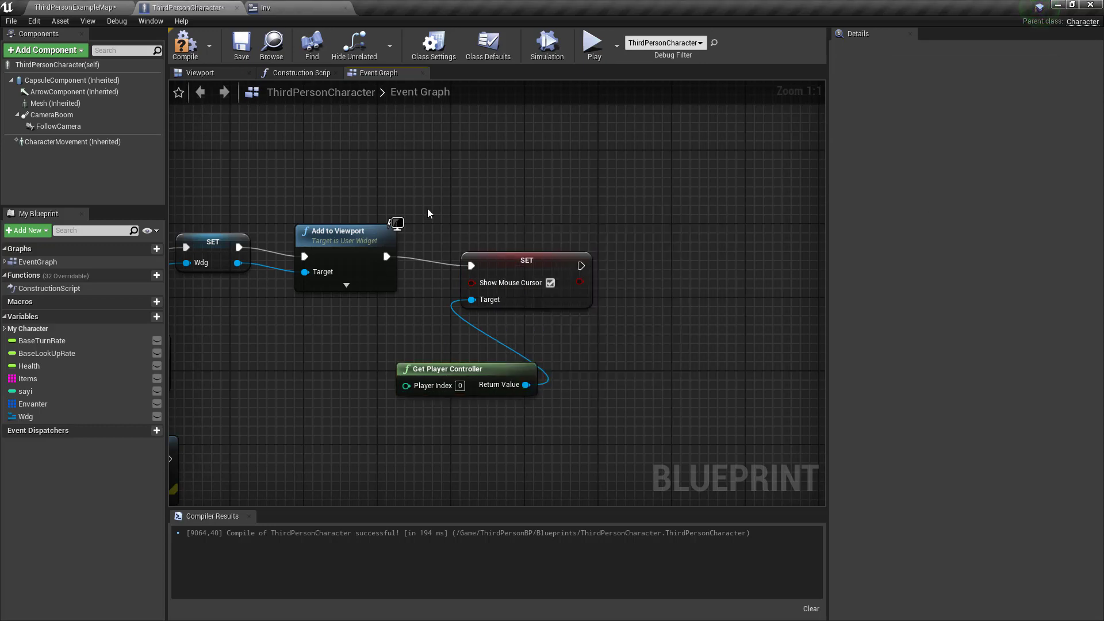
pyautogui.moveTo(426, 209); pyautogui.dragTo(546, 105, button='right')
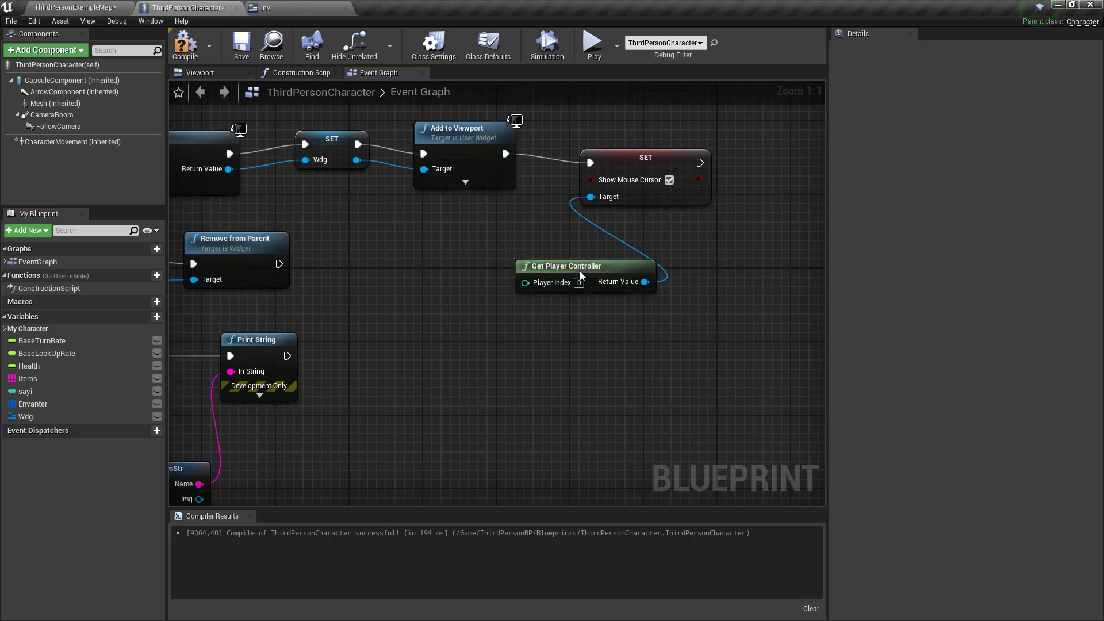
pyautogui.moveTo(580, 275); pyautogui.dragTo(488, 229)
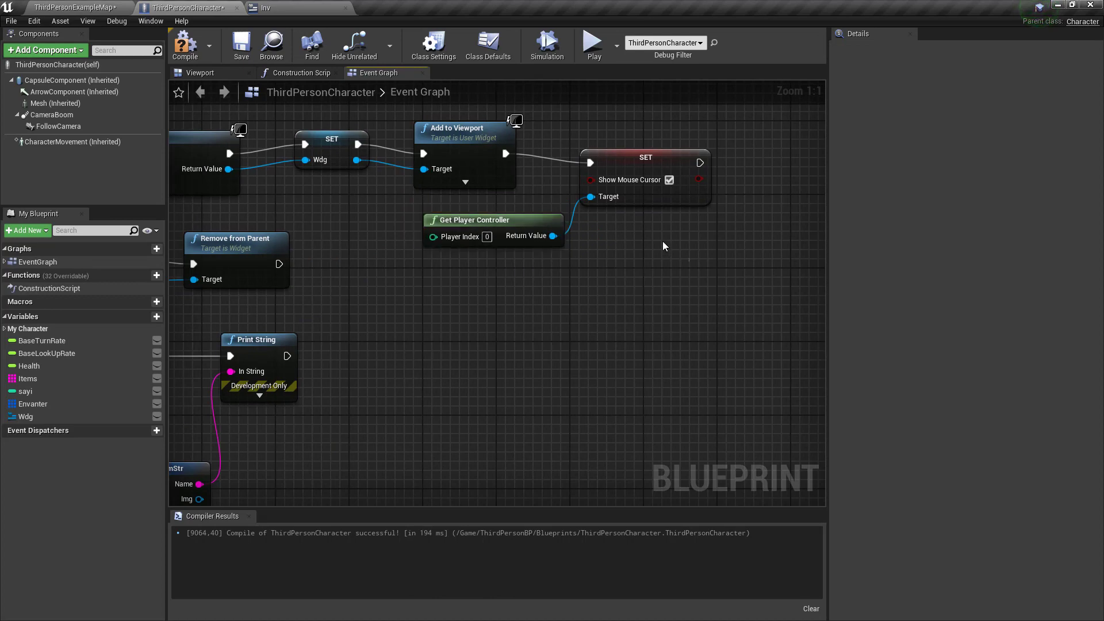
pyautogui.moveTo(663, 246); pyautogui.dragTo(556, 194)
pyautogui.moveTo(382, 295); pyautogui.dragTo(523, 345, button='right')
pyautogui.click(523, 345)
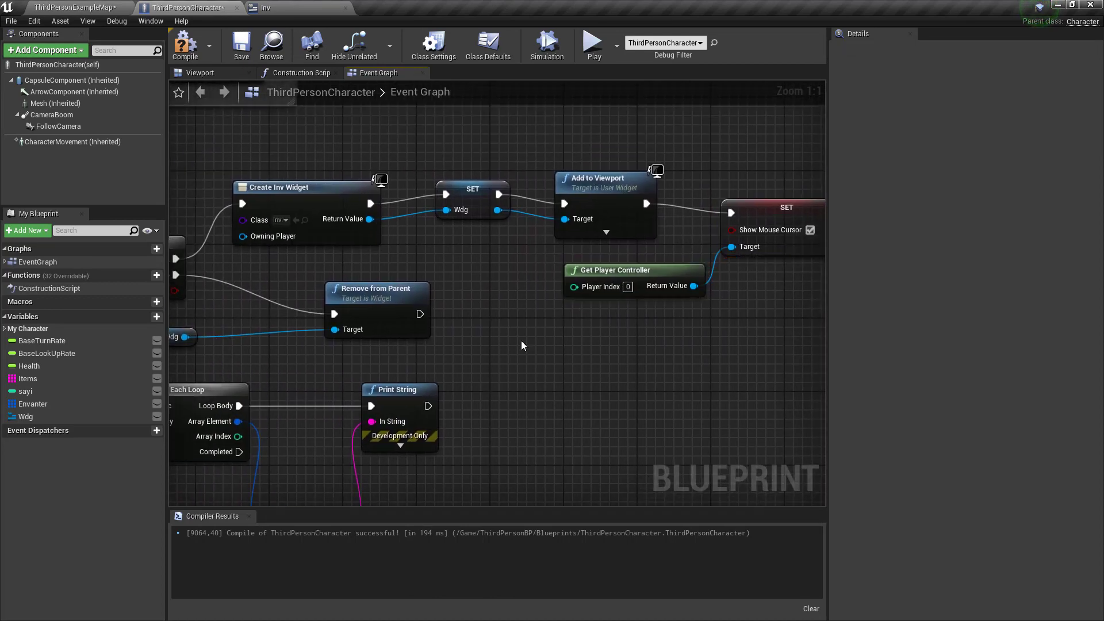
pyautogui.hotkey('ctrl', 'v')
pyautogui.moveTo(419, 314); pyautogui.dragTo(685, 342)
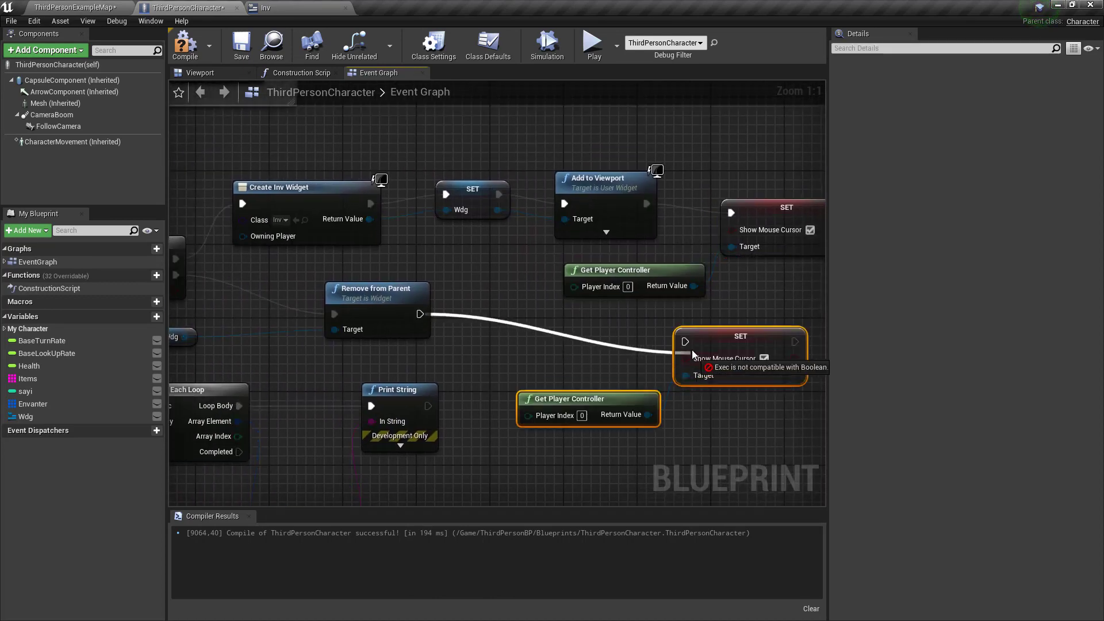
pyautogui.click(764, 358)
# Step: Rearrange the K loop nodes, Wdg reference, Remove from Parent and the copied SET pair
pyautogui.scroll(-4, 649, 408)
pyautogui.moveTo(324, 388); pyautogui.dragTo(321, 251, button='right')
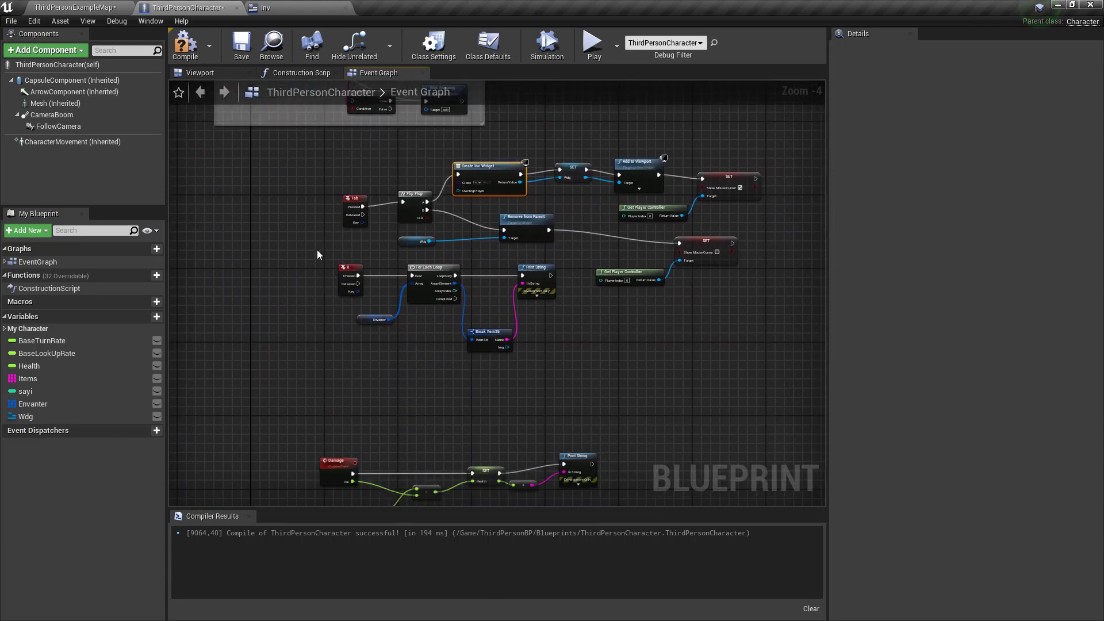
pyautogui.moveTo(320, 253)
pyautogui.mouseDown()
pyautogui.moveTo(526, 384)
pyautogui.moveTo(521, 399)
pyautogui.mouseUp()
pyautogui.moveTo(571, 299); pyautogui.dragTo(522, 319, button='right')
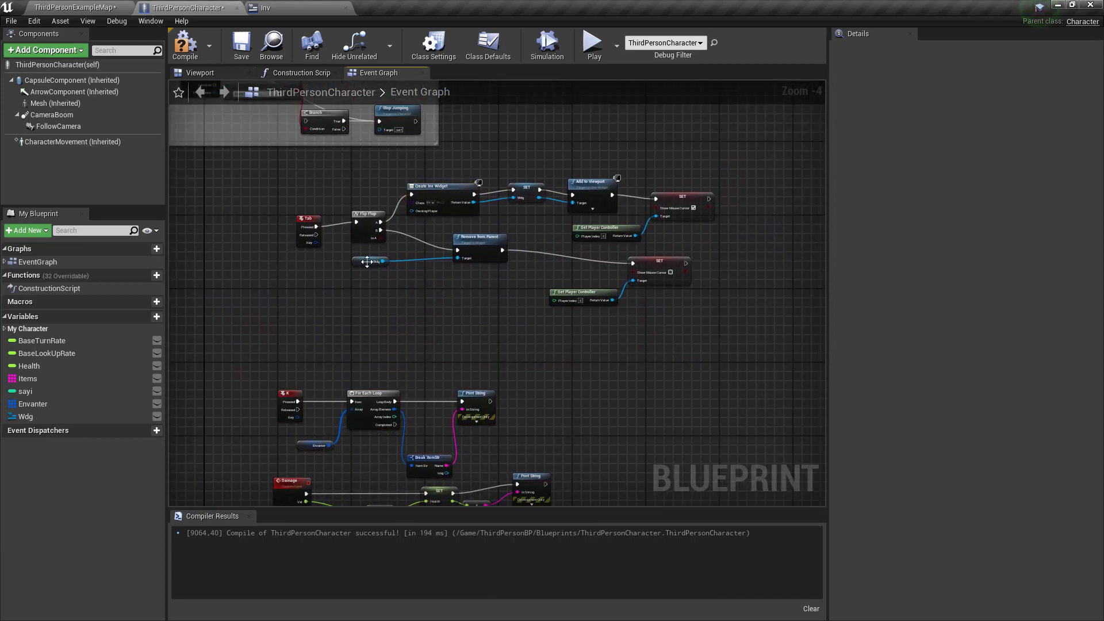
pyautogui.moveTo(363, 261); pyautogui.dragTo(365, 308)
pyautogui.moveTo(480, 237); pyautogui.dragTo(443, 265)
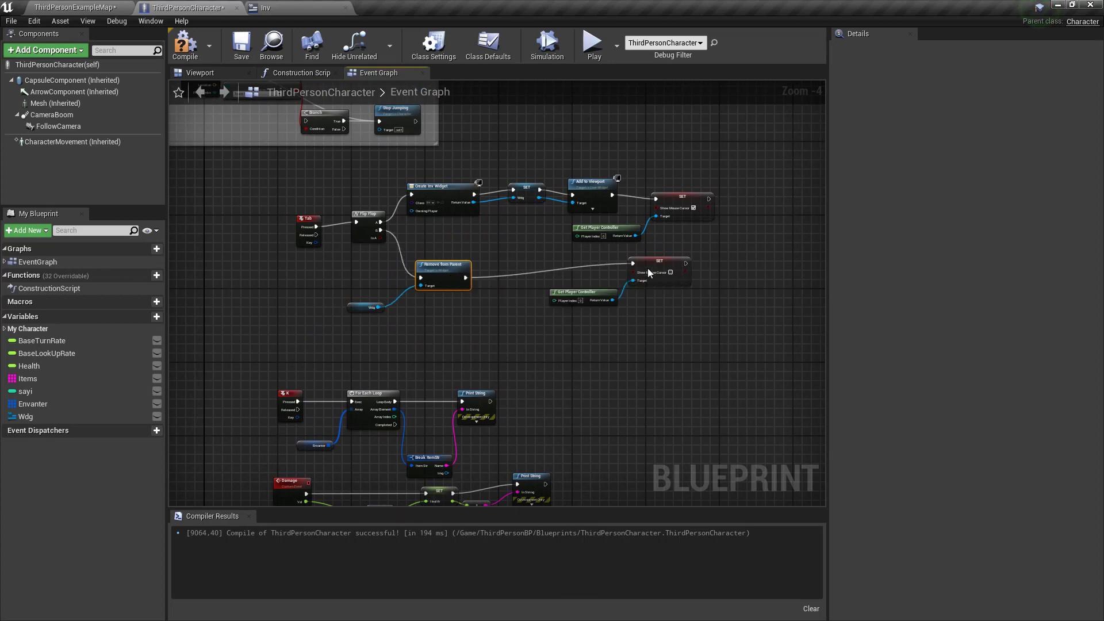
pyautogui.moveTo(699, 253); pyautogui.dragTo(543, 311)
pyautogui.moveTo(647, 270)
pyautogui.mouseDown()
pyautogui.moveTo(554, 294)
pyautogui.moveTo(511, 284)
pyautogui.mouseUp()
pyautogui.click(539, 305)
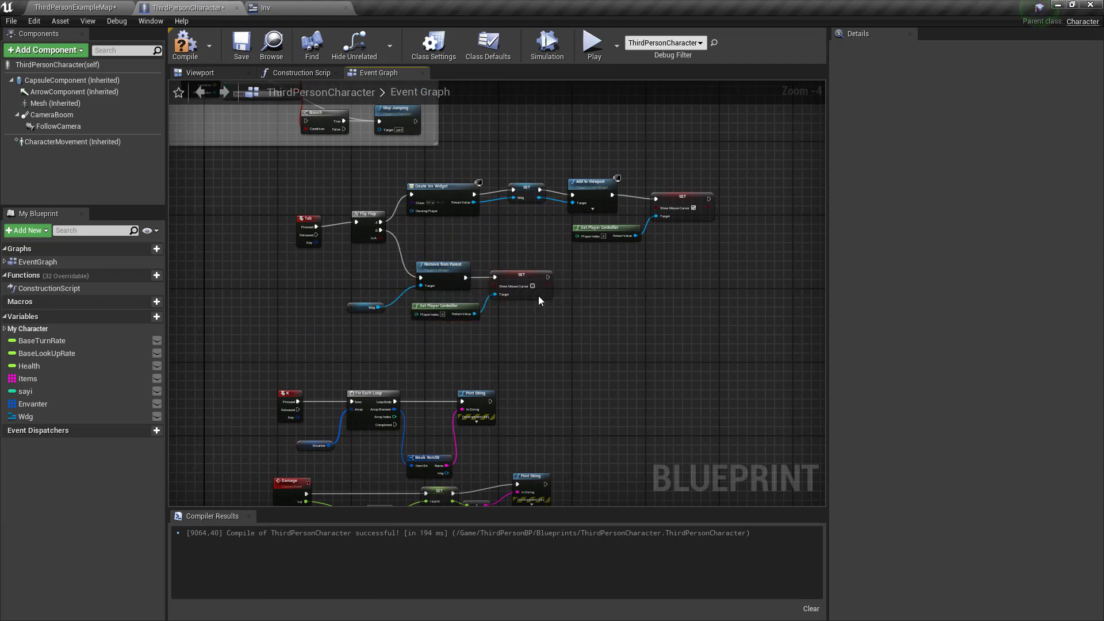
pyautogui.scroll(3, 521, 273)
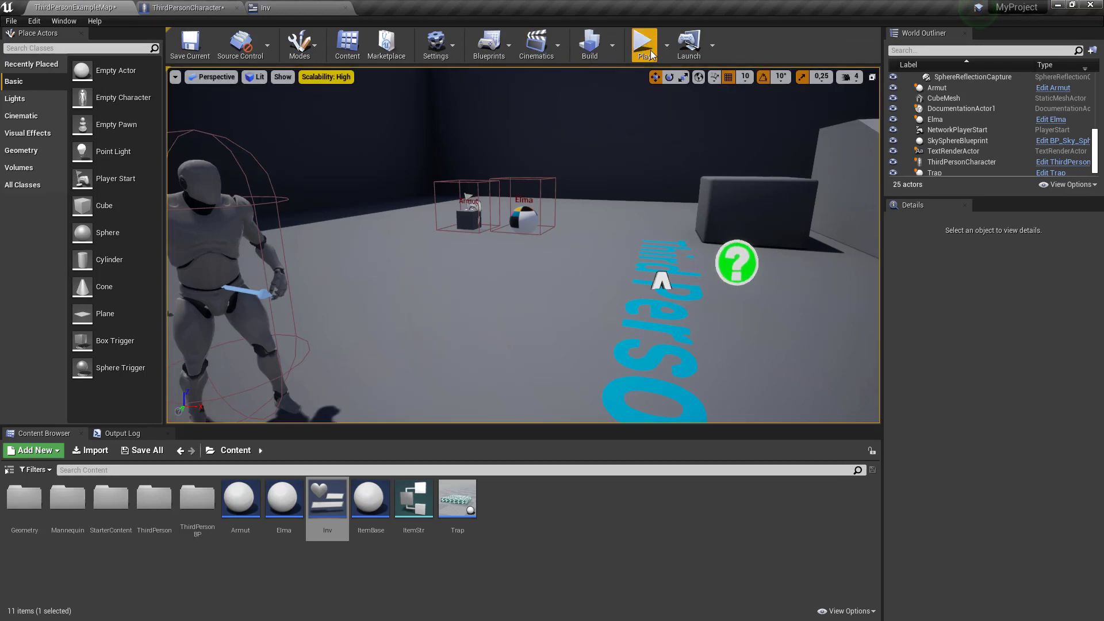
# Step: Play in the editor, open and close the inventory in game, then save ThirdPersonCharacter
pyautogui.click(642, 43)
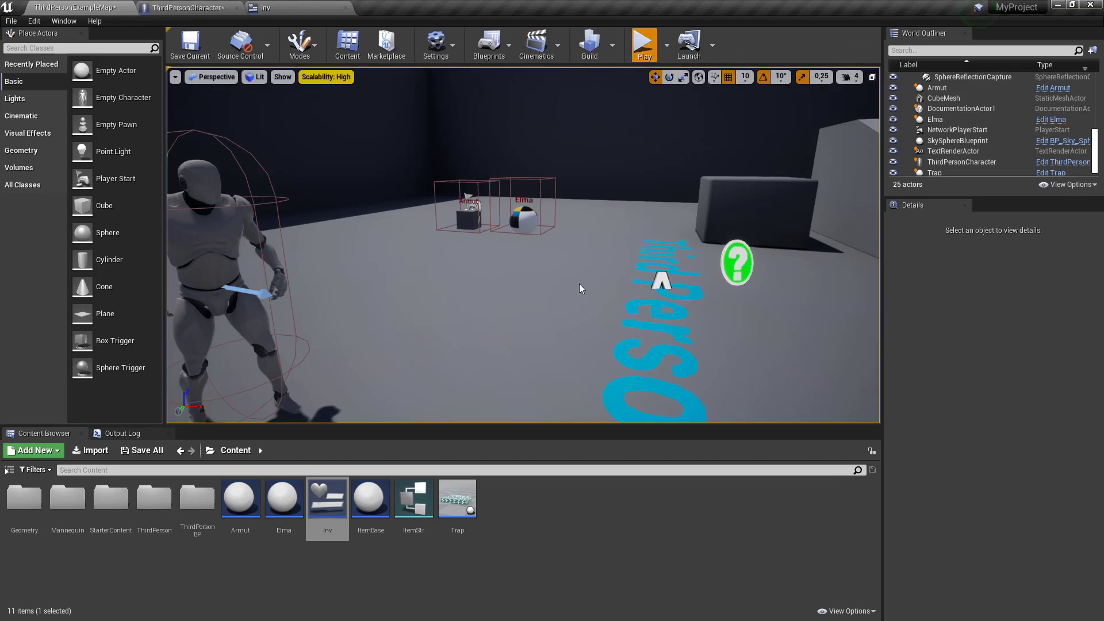
pyautogui.press('i')
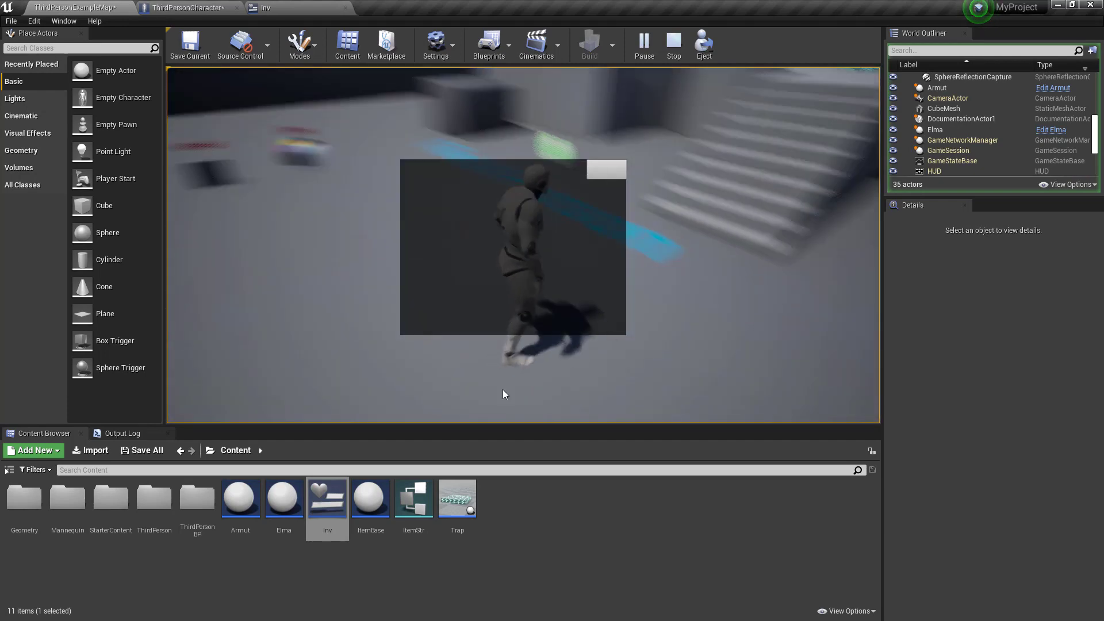
pyautogui.press('i')
pyautogui.press('i')
pyautogui.press('i')
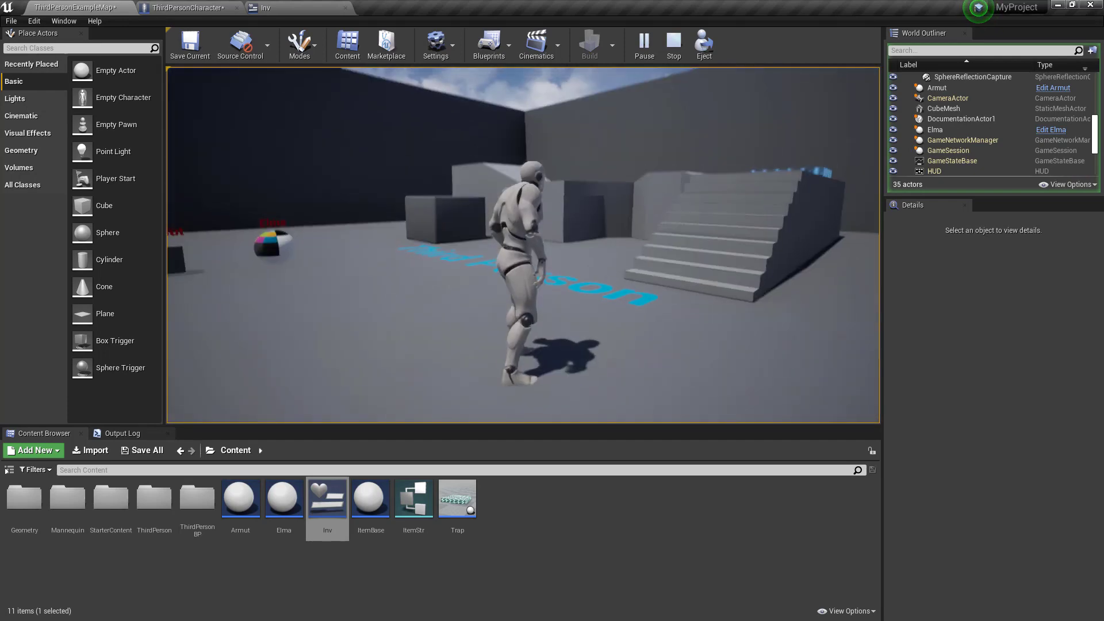
pyautogui.click(184, 8)
pyautogui.click(238, 41)
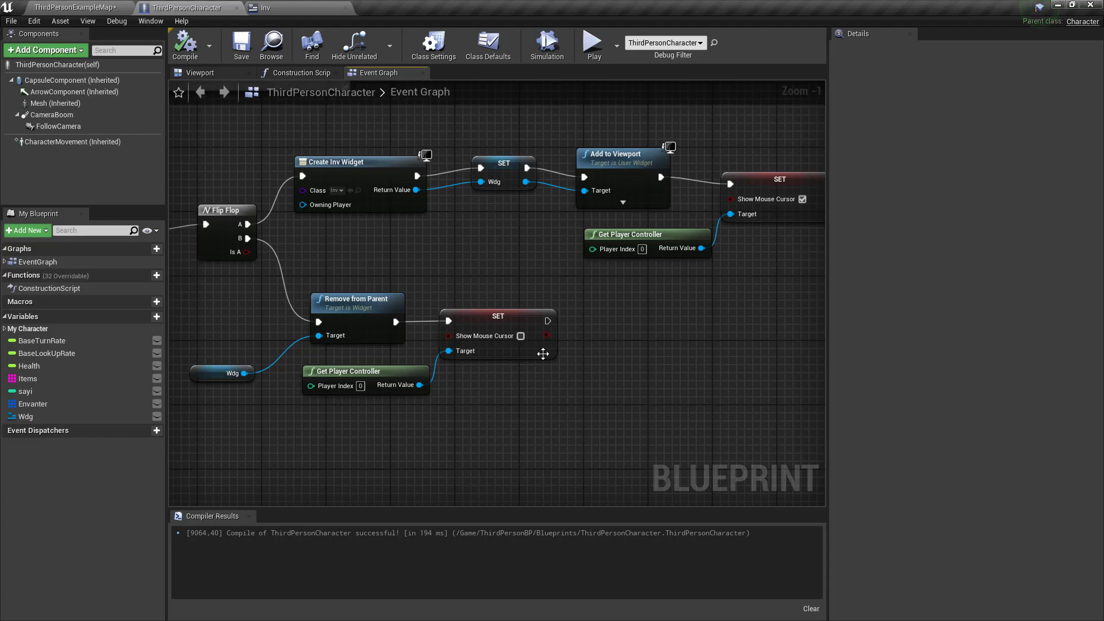
# Step: Add a Disable Input node after the Show Mouse Cursor SET
pyautogui.scroll(-2, 587, 368)
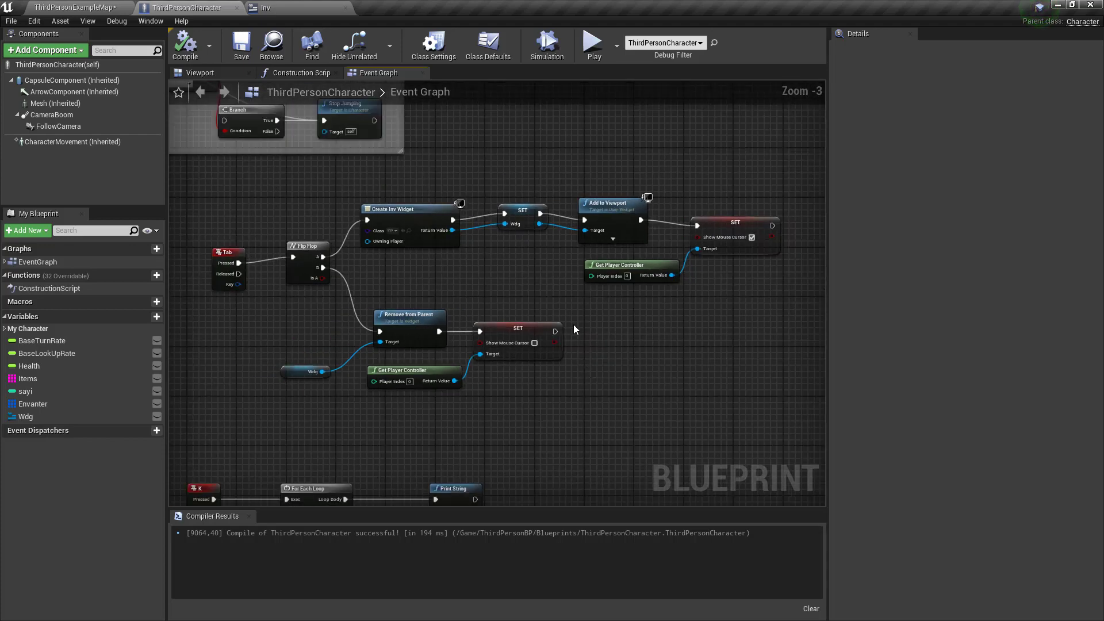
pyautogui.moveTo(563, 330); pyautogui.dragTo(530, 340, button='right')
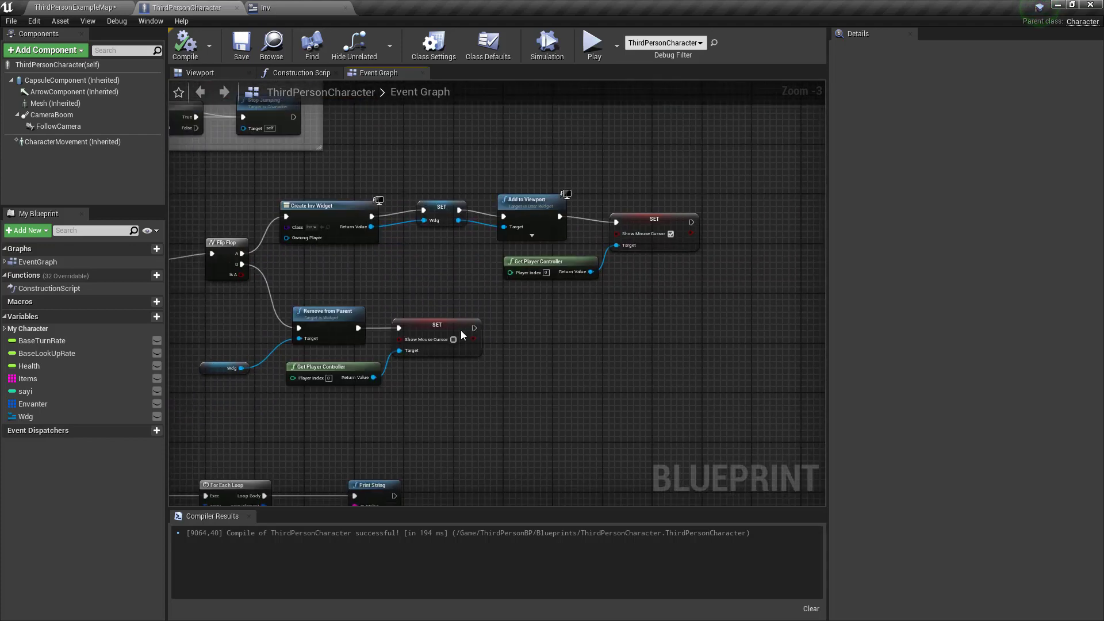
pyautogui.scroll(3, 591, 233)
pyautogui.moveTo(648, 219); pyautogui.dragTo(747, 194)
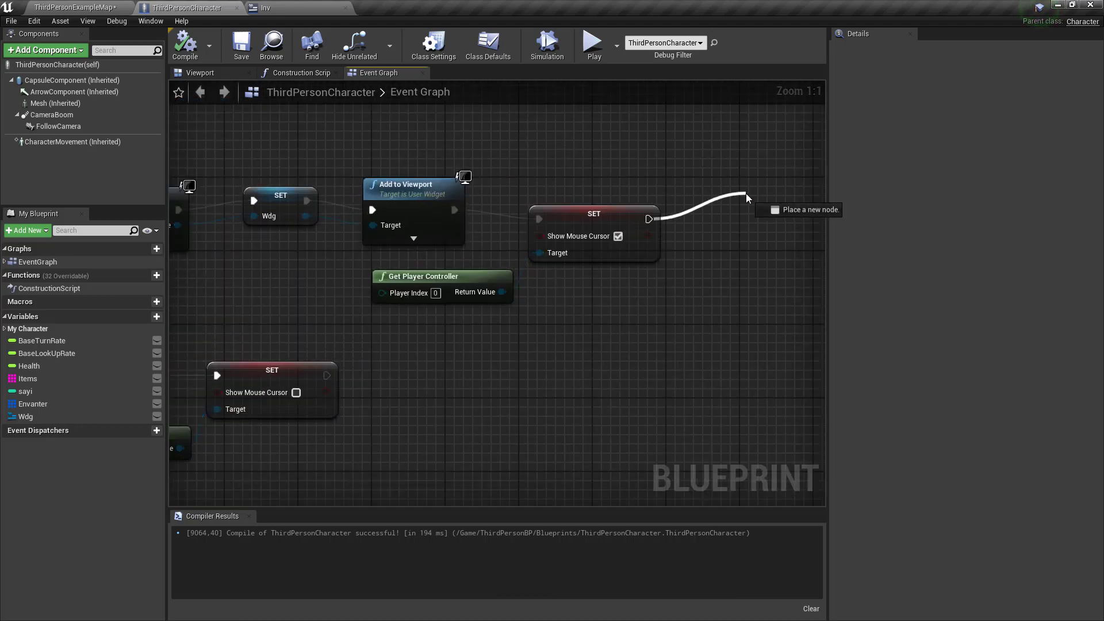
pyautogui.write('disab')
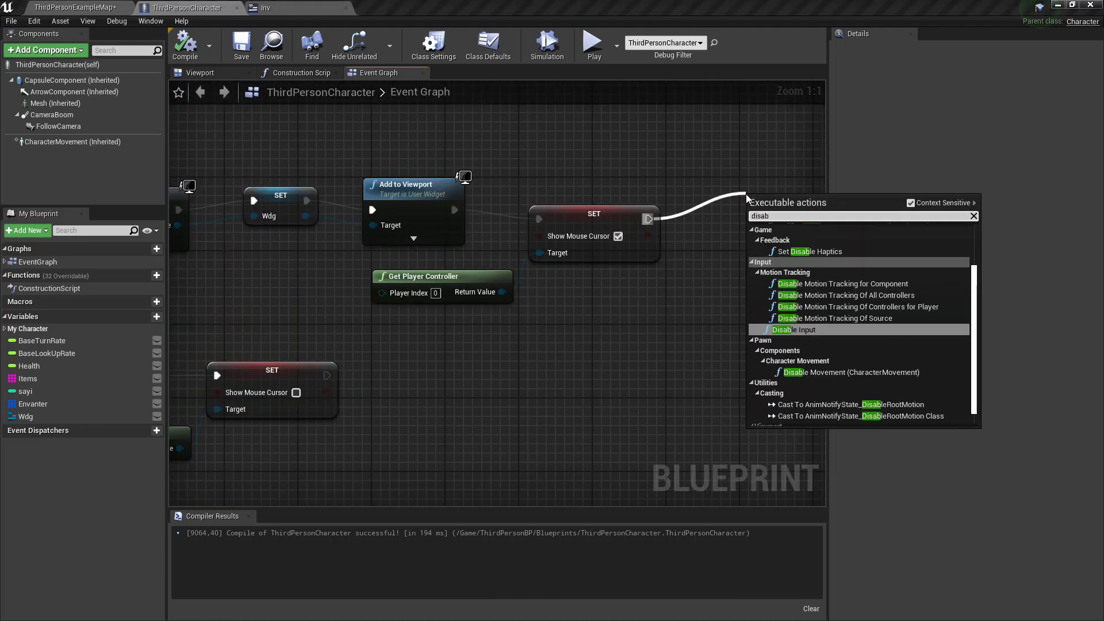
pyautogui.press('Return')
# Step: Browse mouse-related actions from the SET node, then cancel the search without adding anything
pyautogui.moveTo(649, 219); pyautogui.dragTo(717, 132)
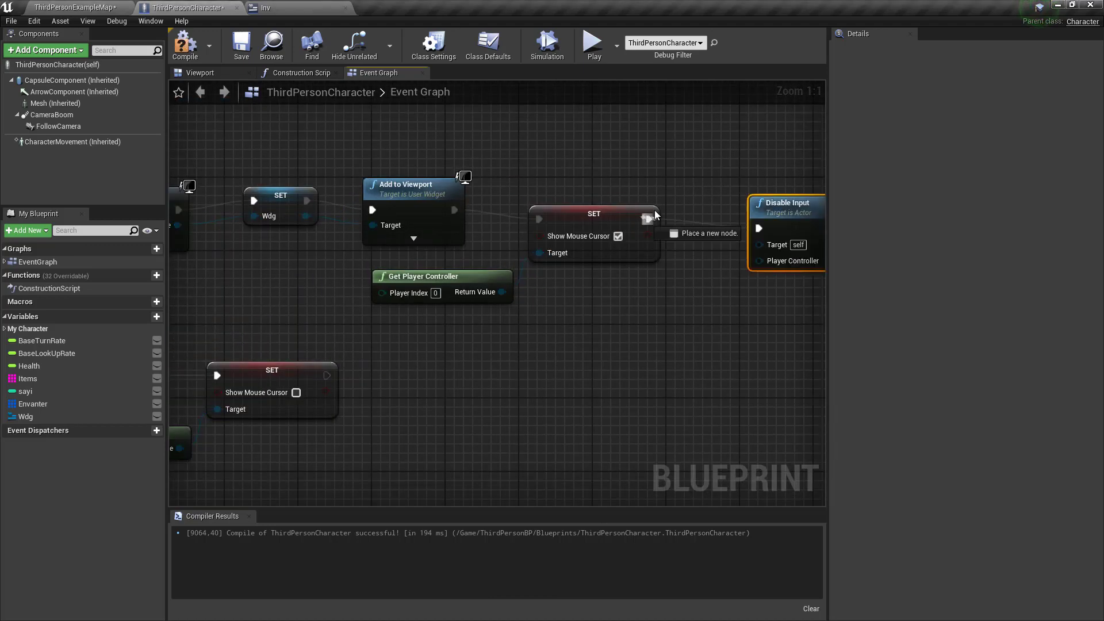
pyautogui.write('mouse')
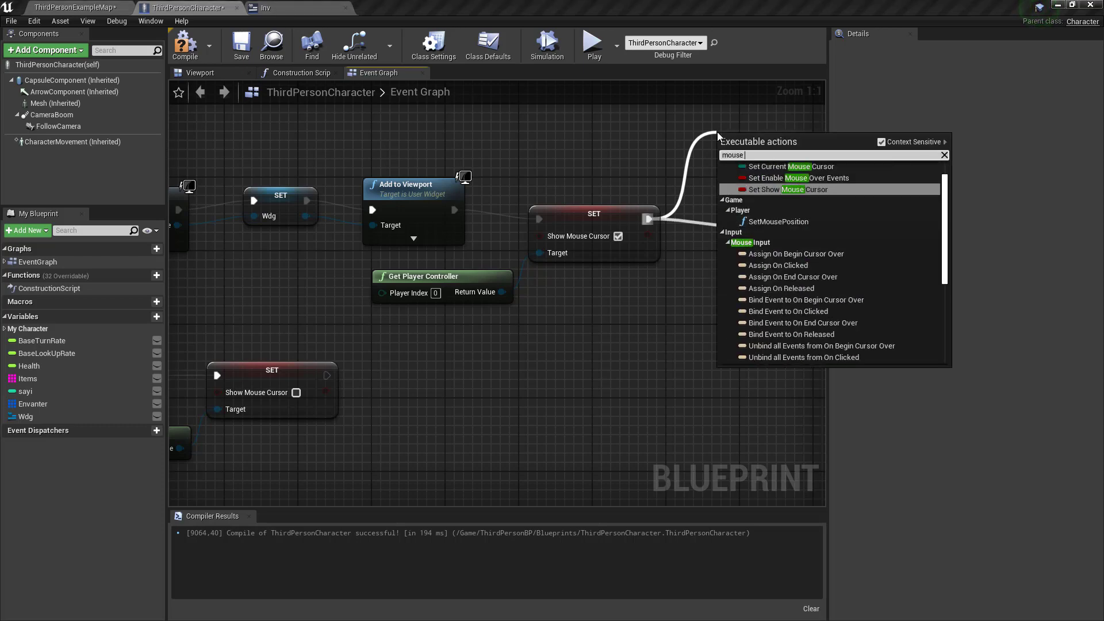
pyautogui.press('Down')
pyautogui.press('Down')
pyautogui.press('Down')
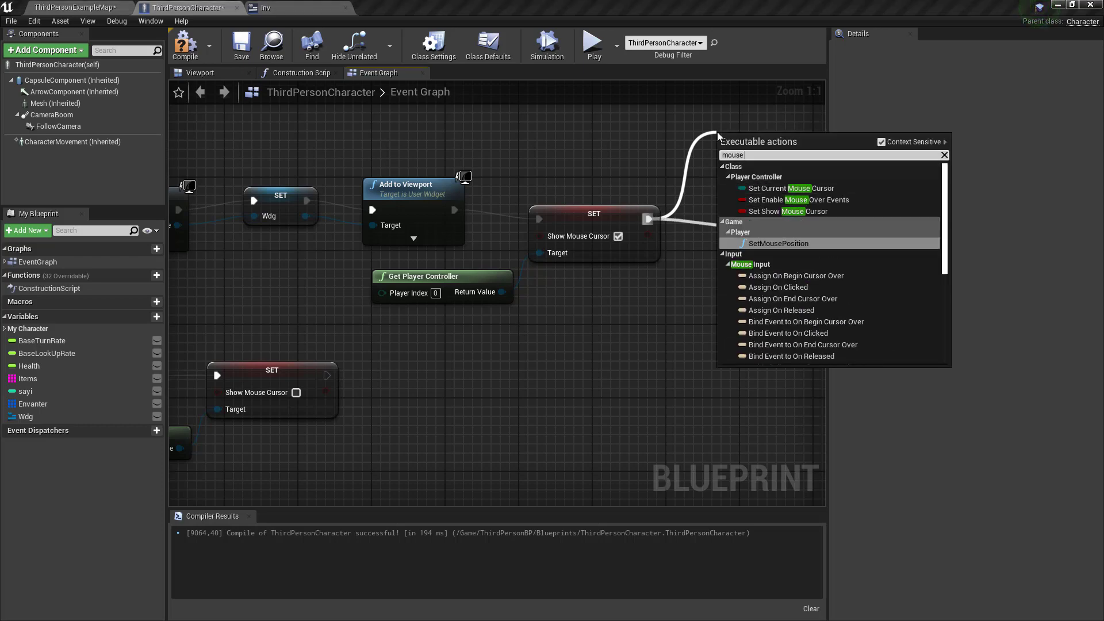
pyautogui.press('Down')
pyautogui.press('Down')
pyautogui.press('Down')
pyautogui.press('Escape')
pyautogui.scroll(-10, 478, 326)
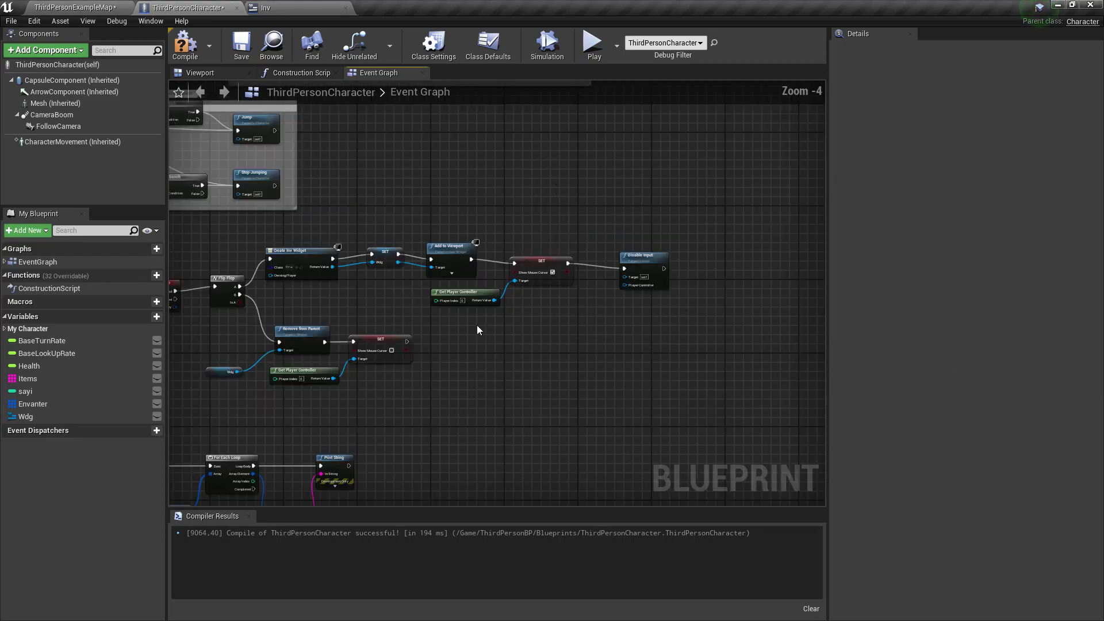
# Step: Create a new Boolean variable named Isopen in the character Blueprint
pyautogui.scroll(4, 458, 267)
pyautogui.scroll(2, 386, 275)
pyautogui.scroll(2, 437, 253)
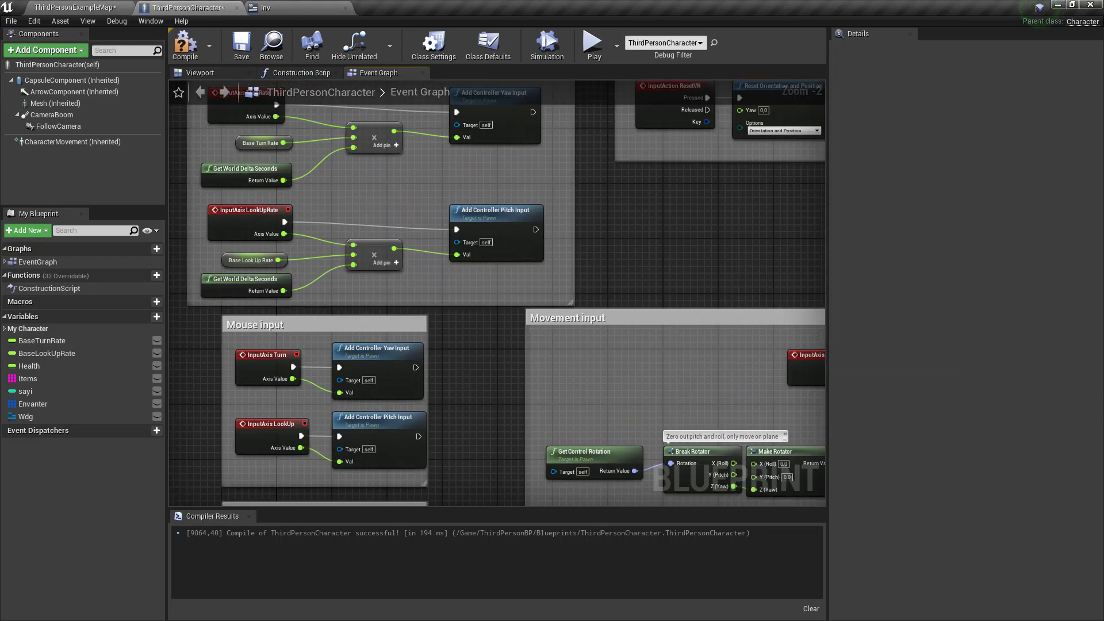
pyautogui.moveTo(493, 232); pyautogui.dragTo(490, 245, button='right')
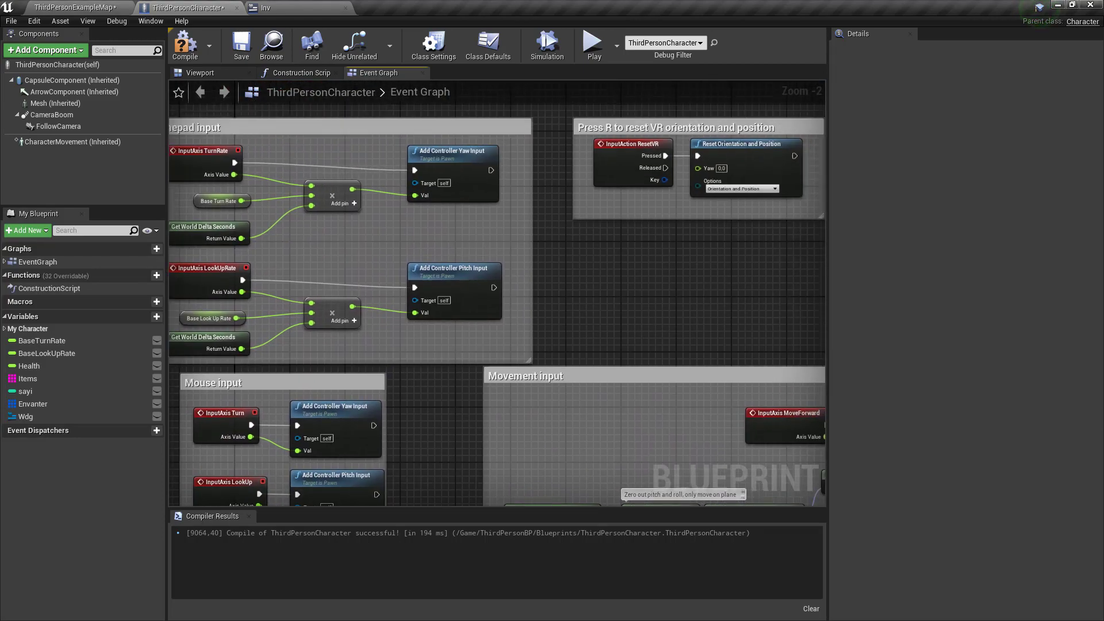
pyautogui.scroll(2, 457, 241)
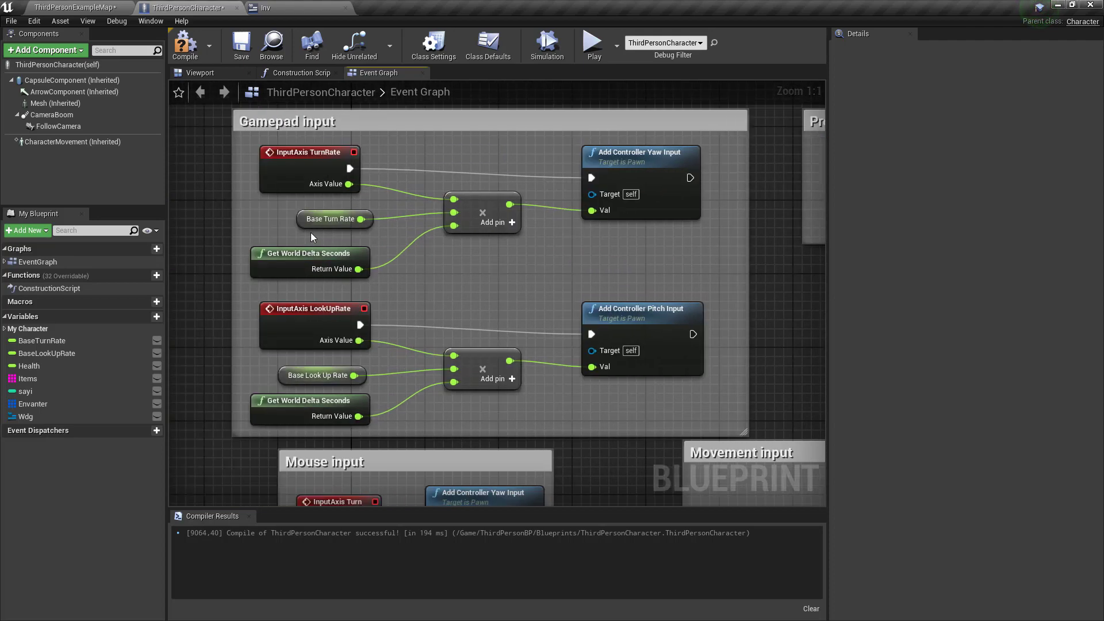
pyautogui.scroll(-4, 519, 281)
pyautogui.scroll(-3, 587, 306)
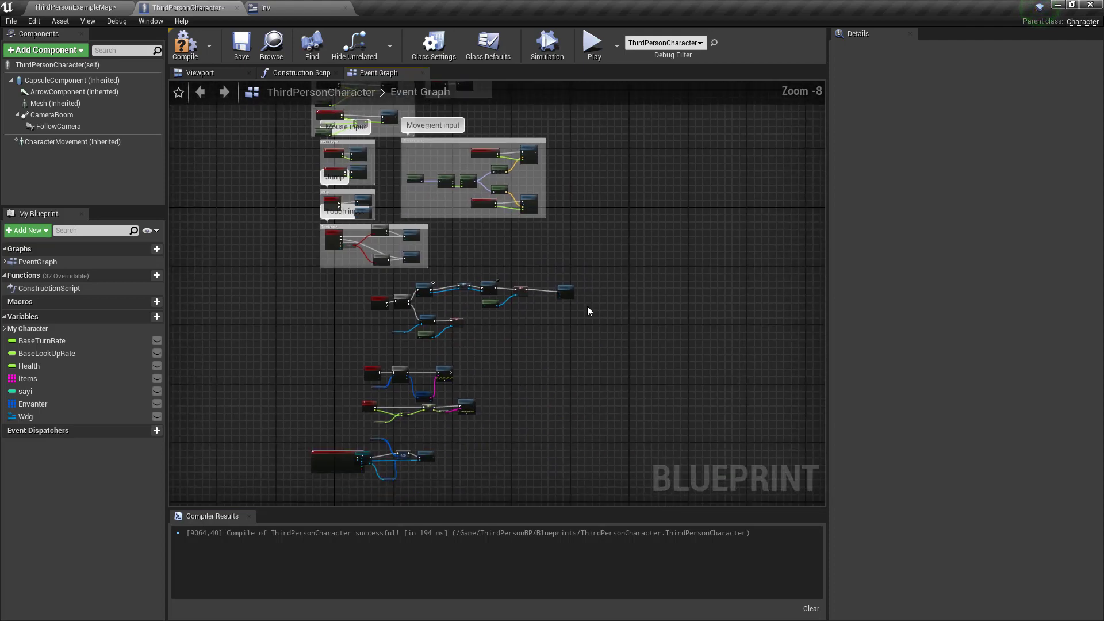
pyautogui.scroll(6, 454, 163)
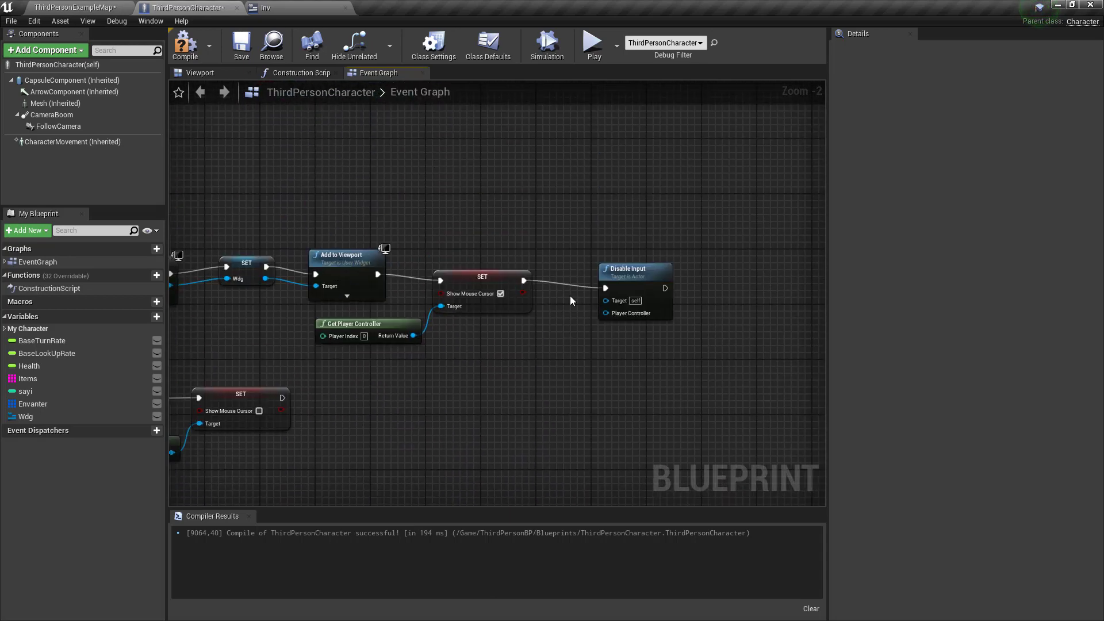
pyautogui.scroll(2, 571, 295)
pyautogui.moveTo(567, 191); pyautogui.dragTo(614, 259)
pyautogui.click(542, 288)
pyautogui.scroll(-7, 464, 315)
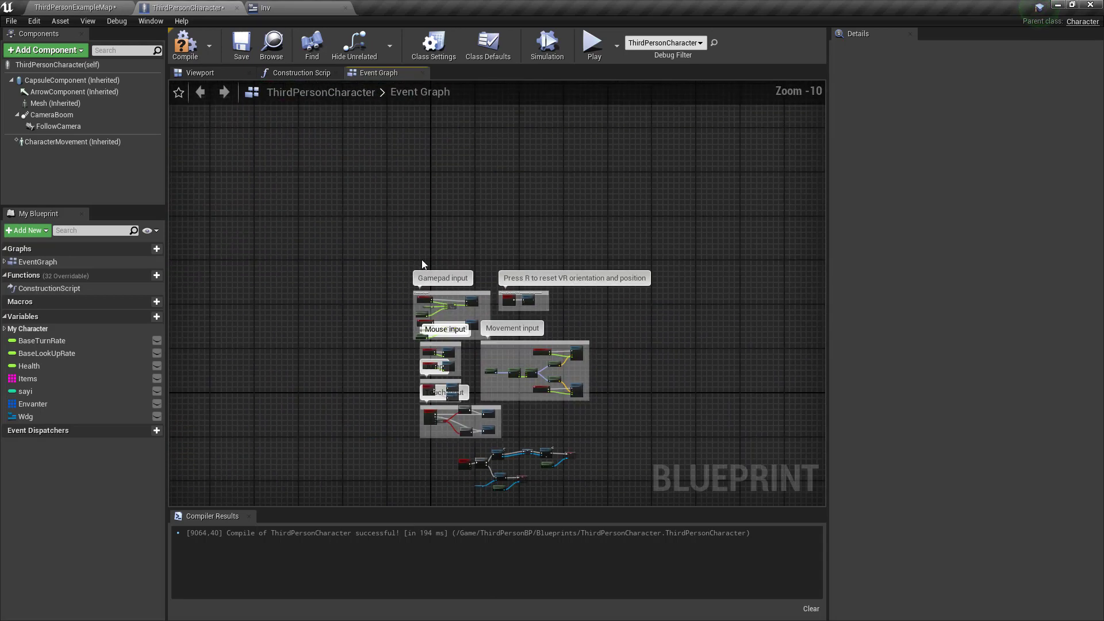
pyautogui.click(150, 316)
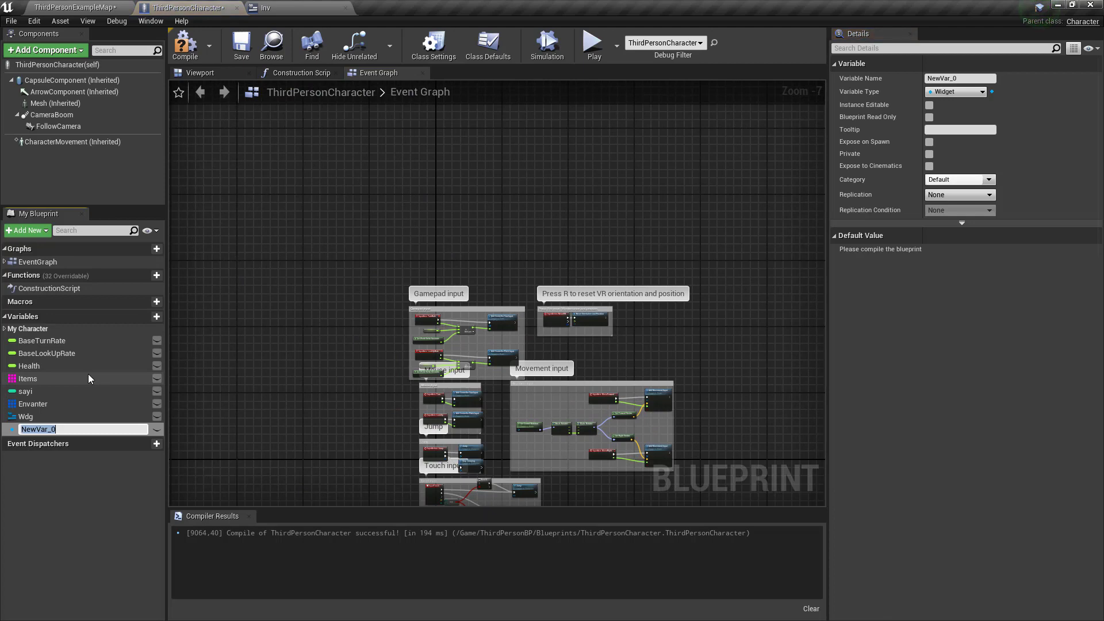
pyautogui.write('Open')
pyautogui.press('BackSpace')
pyautogui.press('BackSpace')
pyautogui.press('BackSpace')
pyautogui.write('Isopen')
pyautogui.press('Return')
pyautogui.click(956, 91)
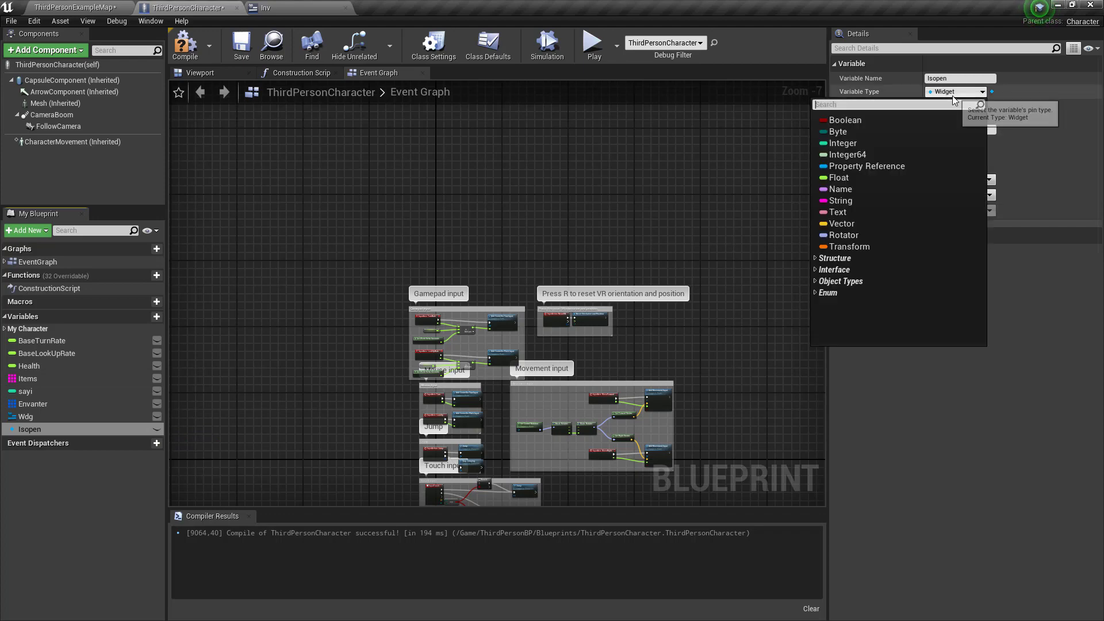
pyautogui.click(860, 118)
# Step: Place SET Isopen nodes after both the opening and closing Show Mouse Cursor setters
pyautogui.scroll(2, 352, 284)
pyautogui.scroll(3, 377, 354)
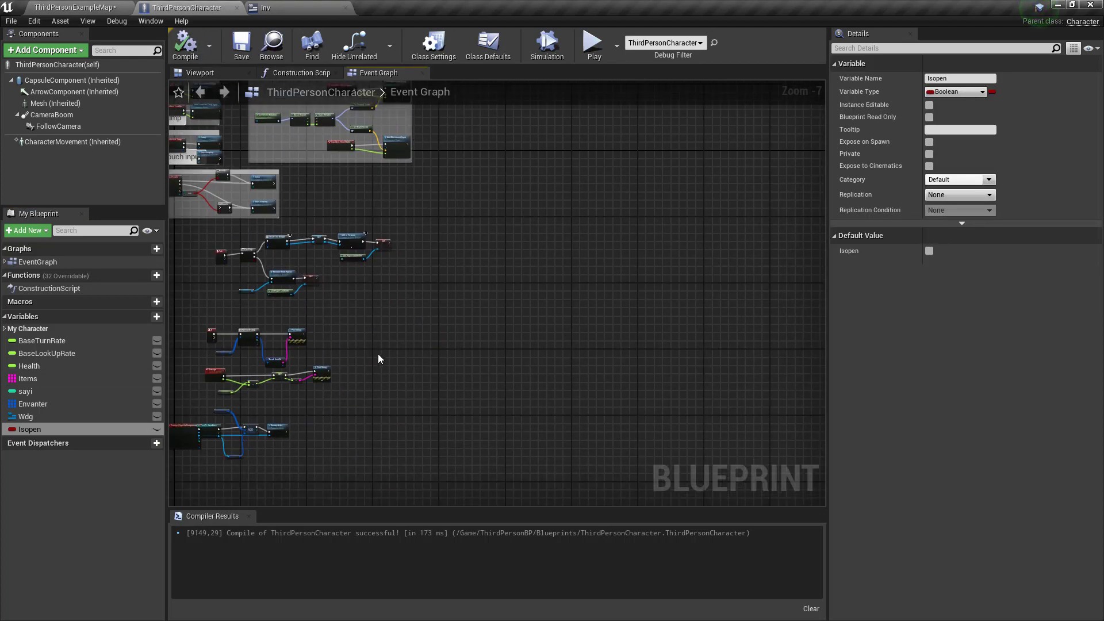
pyautogui.scroll(2, 374, 328)
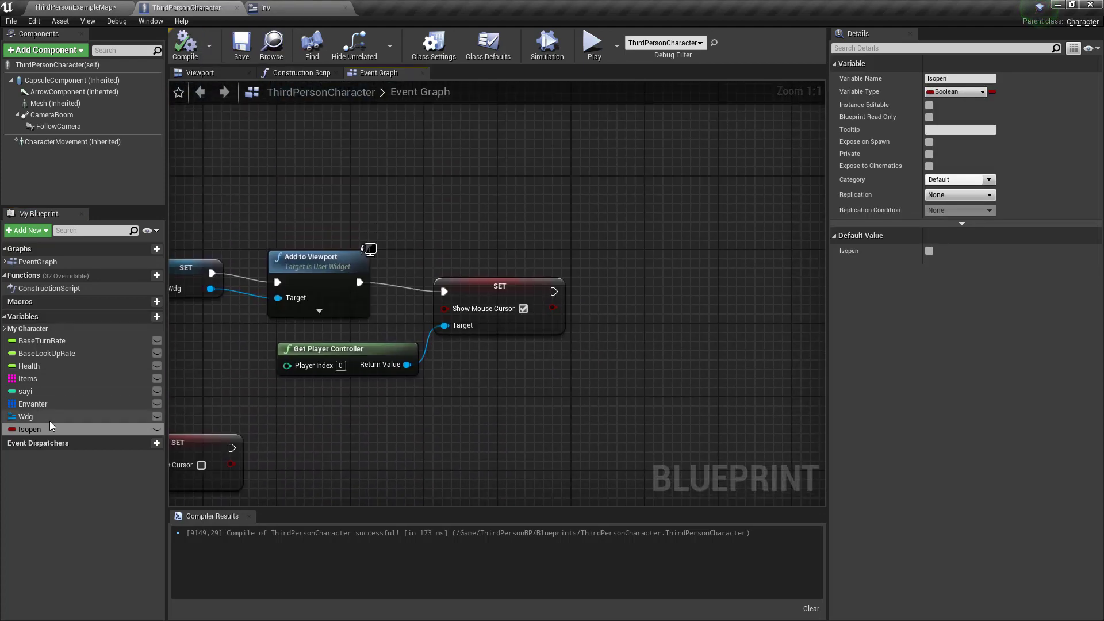
pyautogui.moveTo(30, 429)
pyautogui.keyDown('alt'); pyautogui.mouseDown()
pyautogui.moveTo(591, 280)
pyautogui.moveTo(600, 291)
pyautogui.mouseUp(); pyautogui.keyUp('alt')
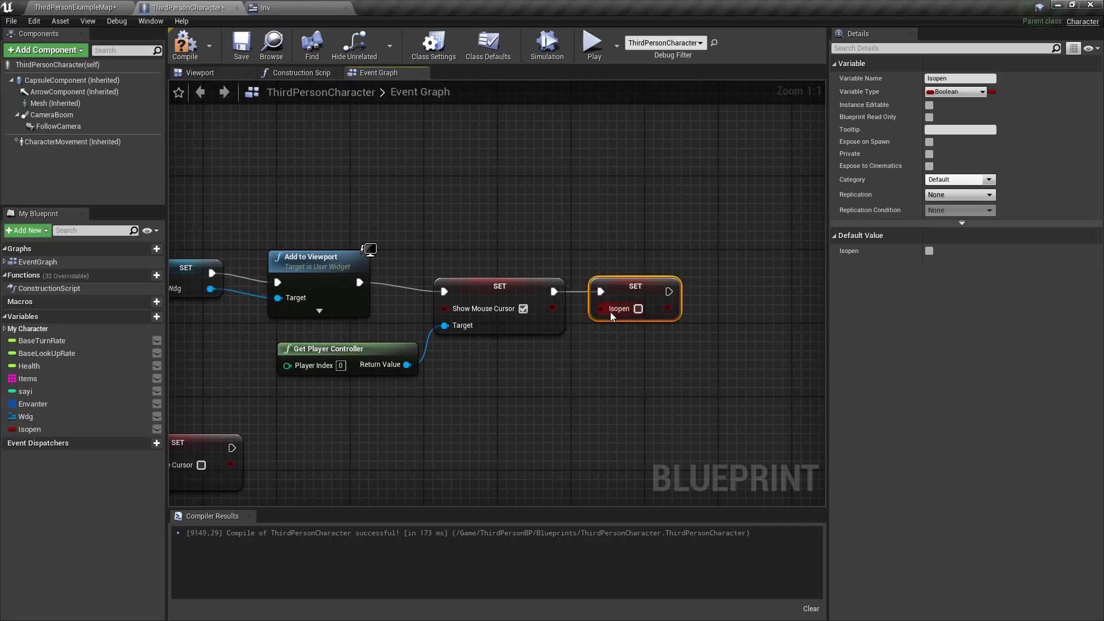
pyautogui.moveTo(346, 441); pyautogui.dragTo(433, 309, button='right')
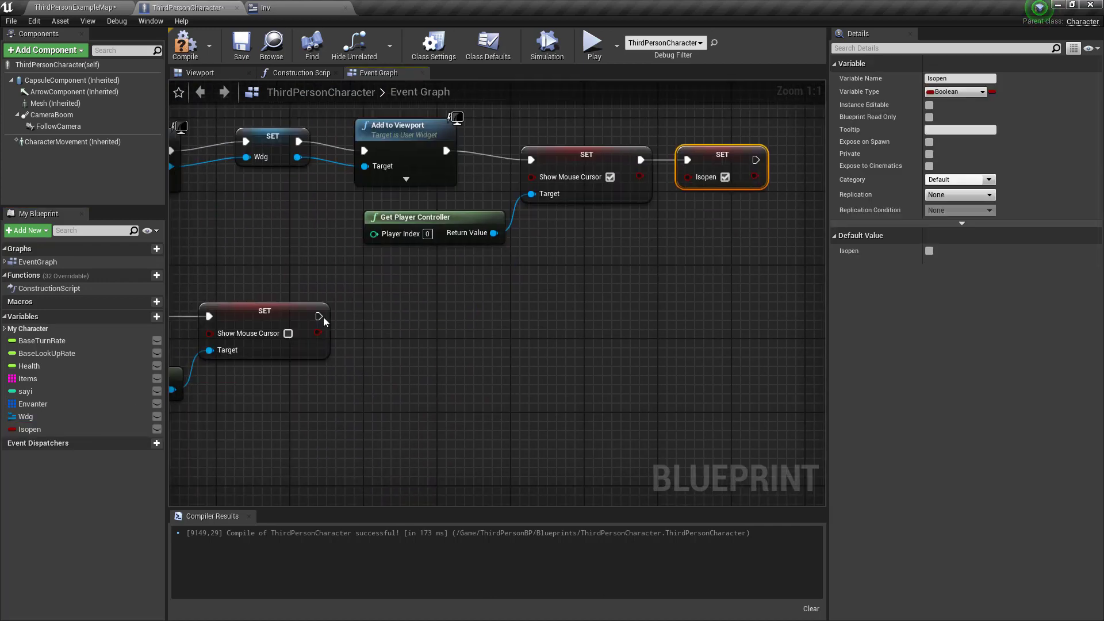
pyautogui.hotkey('ctrl', 'v')
pyautogui.moveTo(319, 316); pyautogui.dragTo(391, 324)
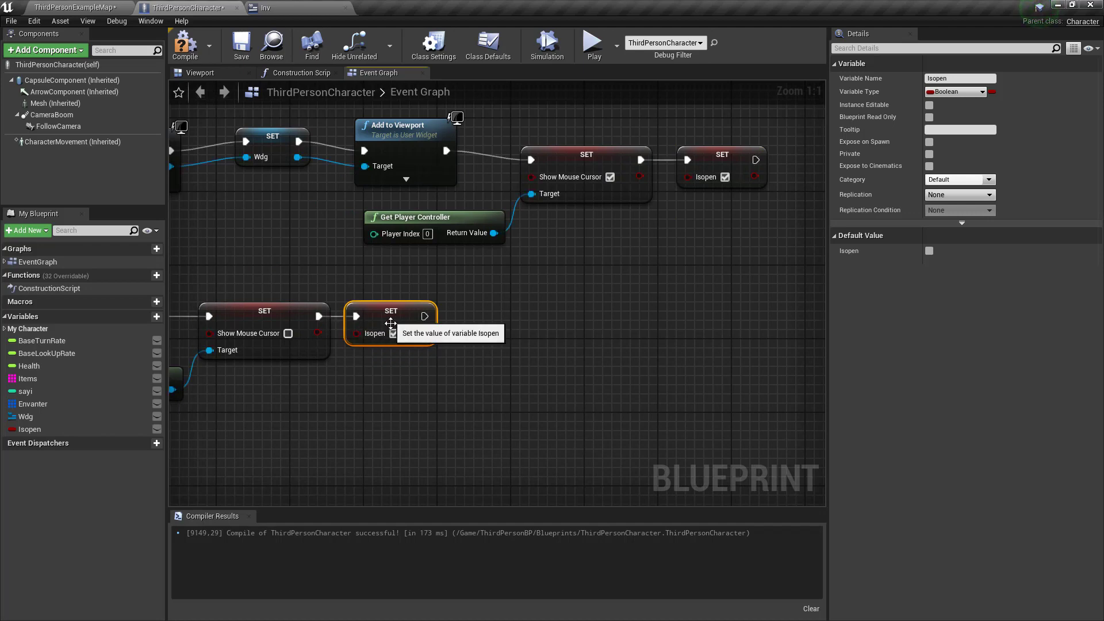
pyautogui.click(487, 337)
pyautogui.scroll(-4, 487, 337)
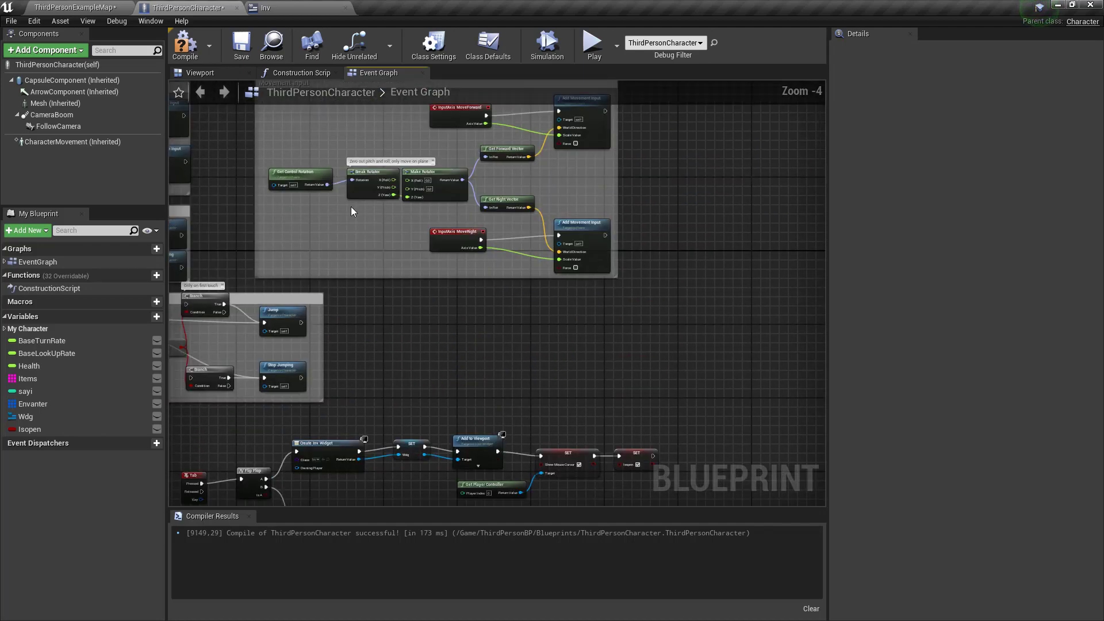
# Step: Move InputAxis Turn and InputAxis LookUp left in the Mouse input group
pyautogui.moveTo(351, 206); pyautogui.dragTo(399, 270, button='right')
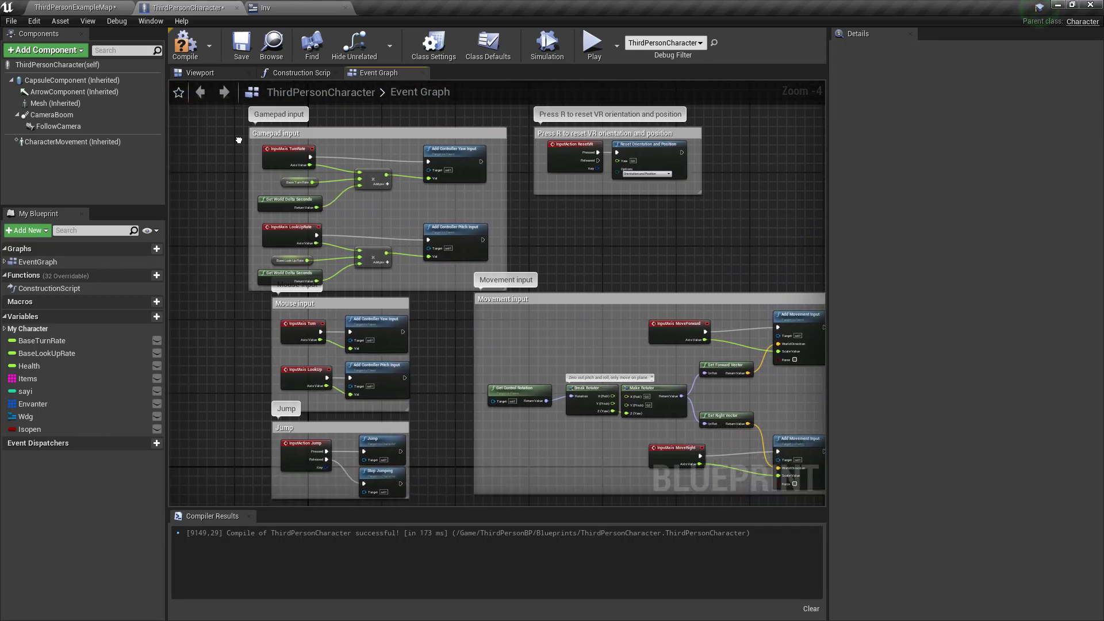
pyautogui.moveTo(298, 160)
pyautogui.mouseDown(button='right')
pyautogui.moveTo(232, 239)
pyautogui.moveTo(308, 272)
pyautogui.mouseUp(button='right')
pyautogui.scroll(3, 445, 350)
pyautogui.moveTo(317, 250); pyautogui.dragTo(187, 248)
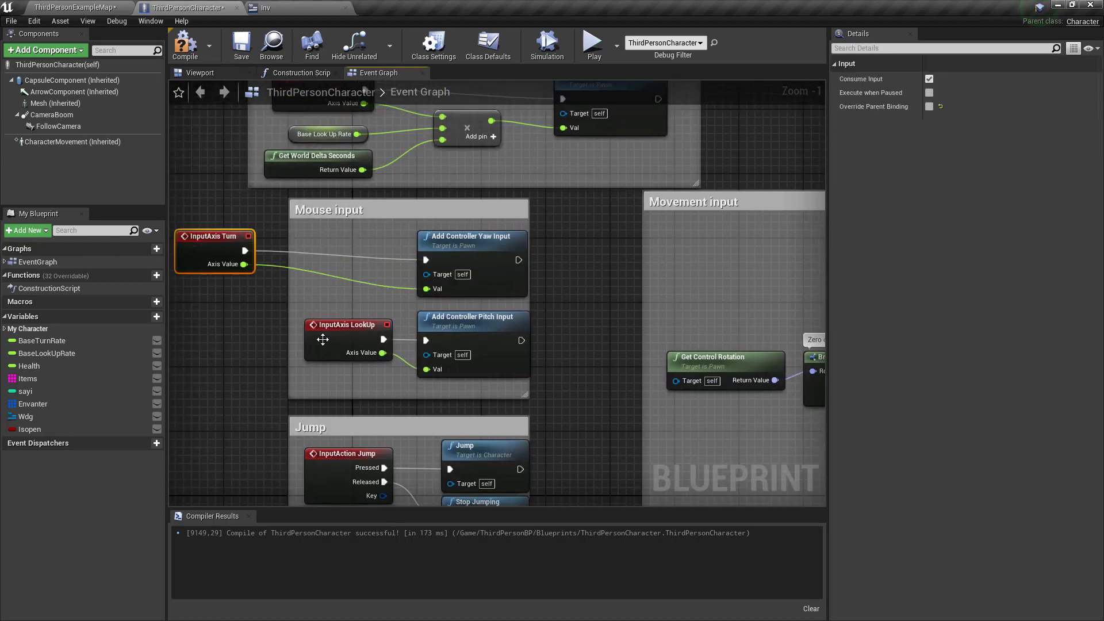
pyautogui.moveTo(322, 339); pyautogui.dragTo(178, 328)
# Step: Add a Branch after InputAxis Turn and drop the Isopen variable beside it
pyautogui.moveTo(263, 251); pyautogui.dragTo(358, 248)
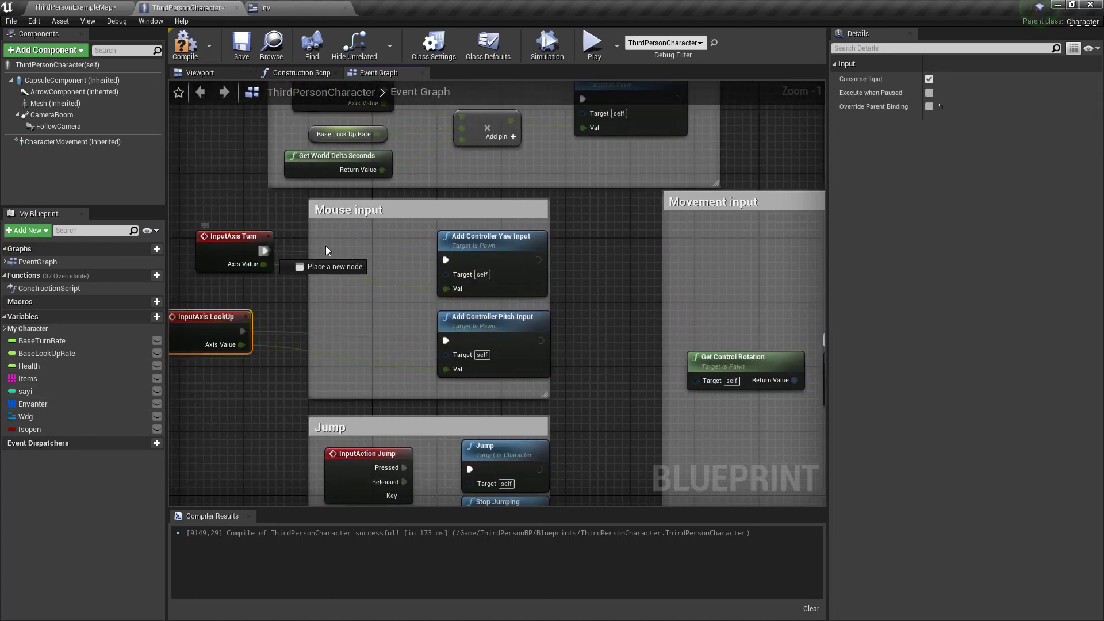
pyautogui.write('brea')
pyautogui.press('BackSpace')
pyautogui.press('BackSpace')
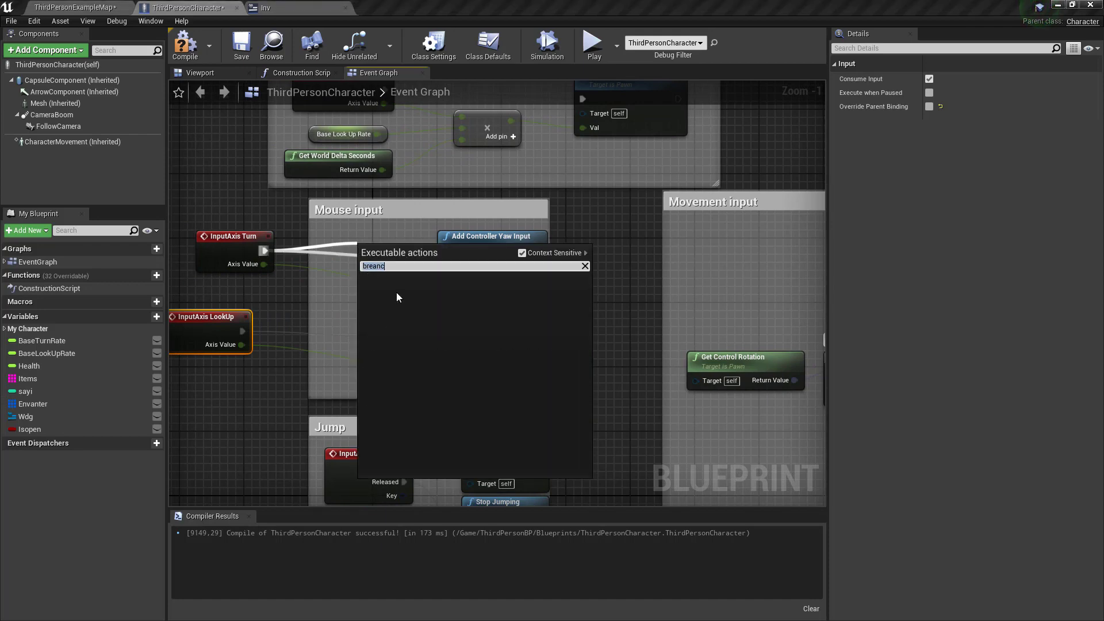
pyautogui.write('anch')
pyautogui.click(402, 295)
pyautogui.moveTo(381, 264); pyautogui.dragTo(333, 248)
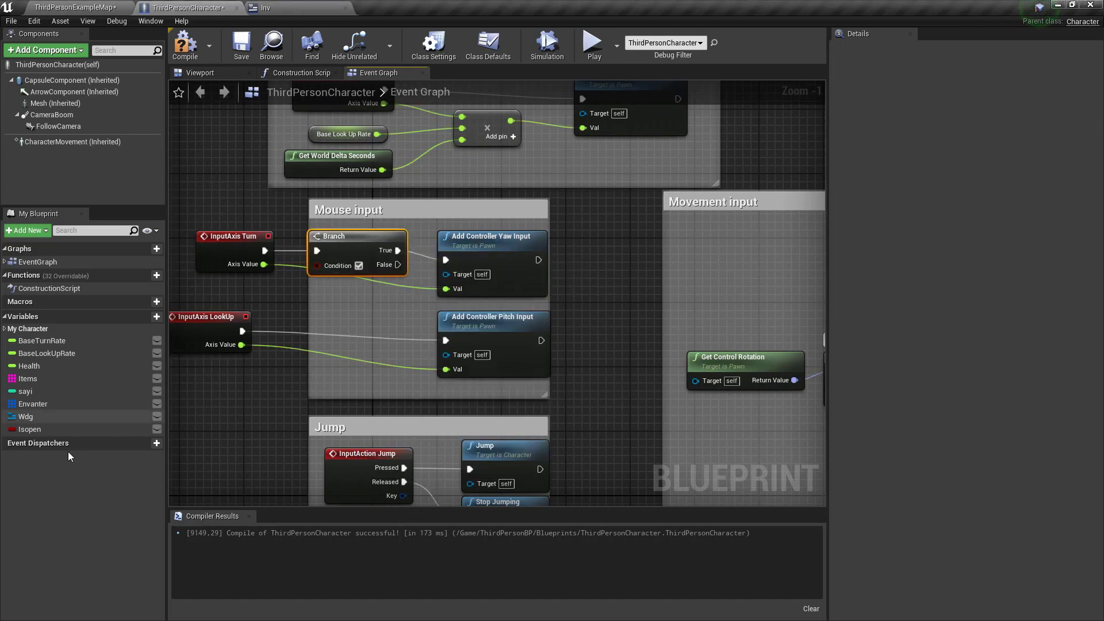
pyautogui.moveTo(43, 435); pyautogui.dragTo(323, 268)
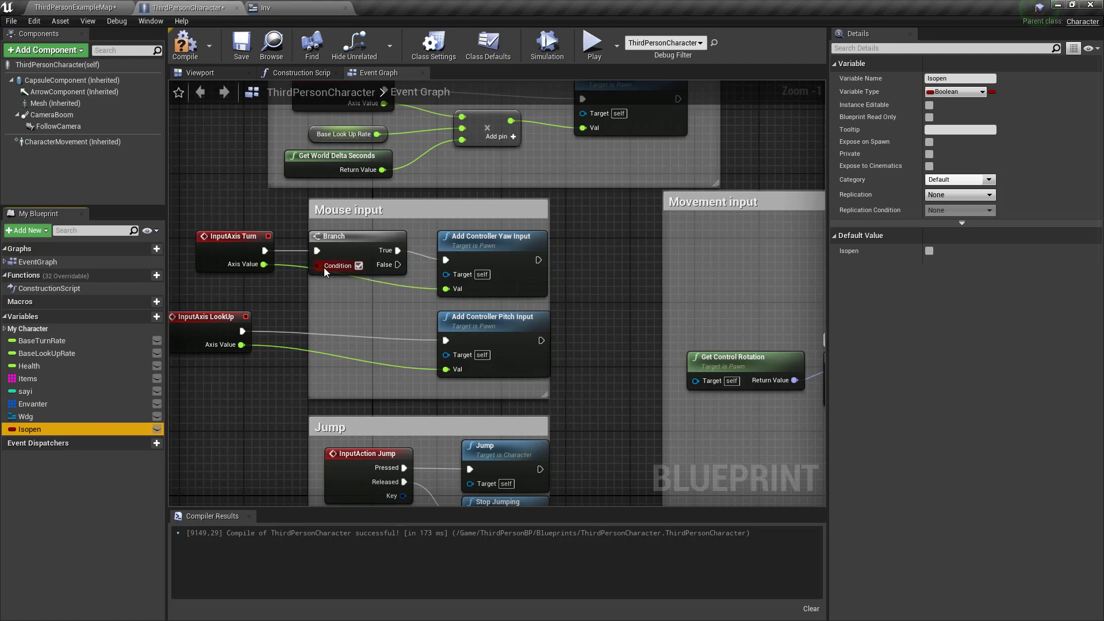
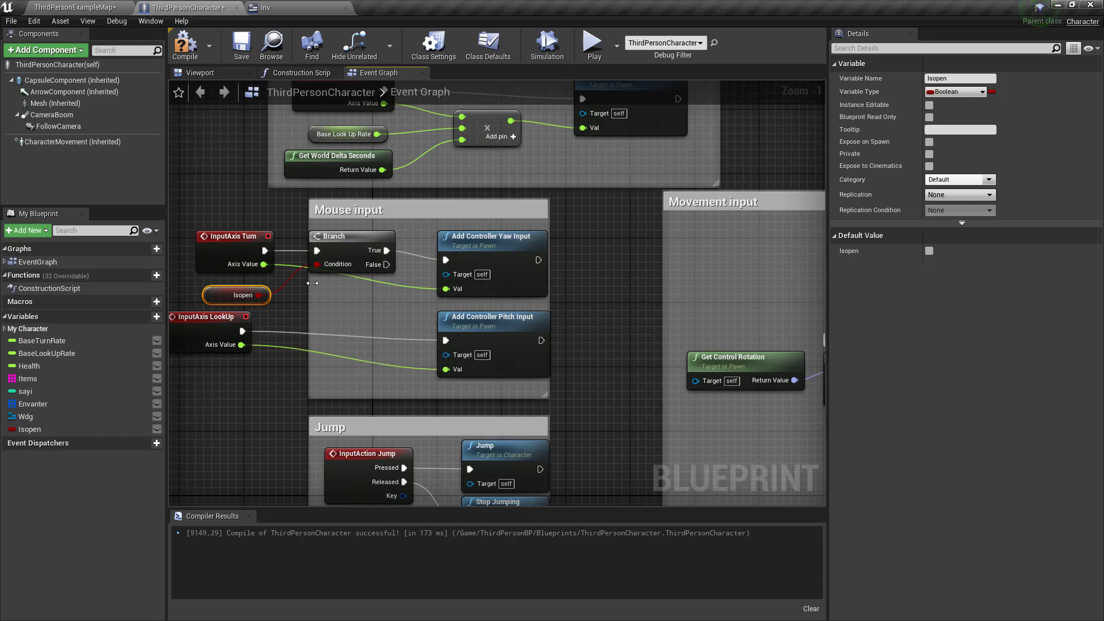
# Step: Route Turn through the Branch's False output and add a duplicate Isopen-driven Branch for LookUp
pyautogui.moveTo(368, 272); pyautogui.dragTo(390, 260, button='right')
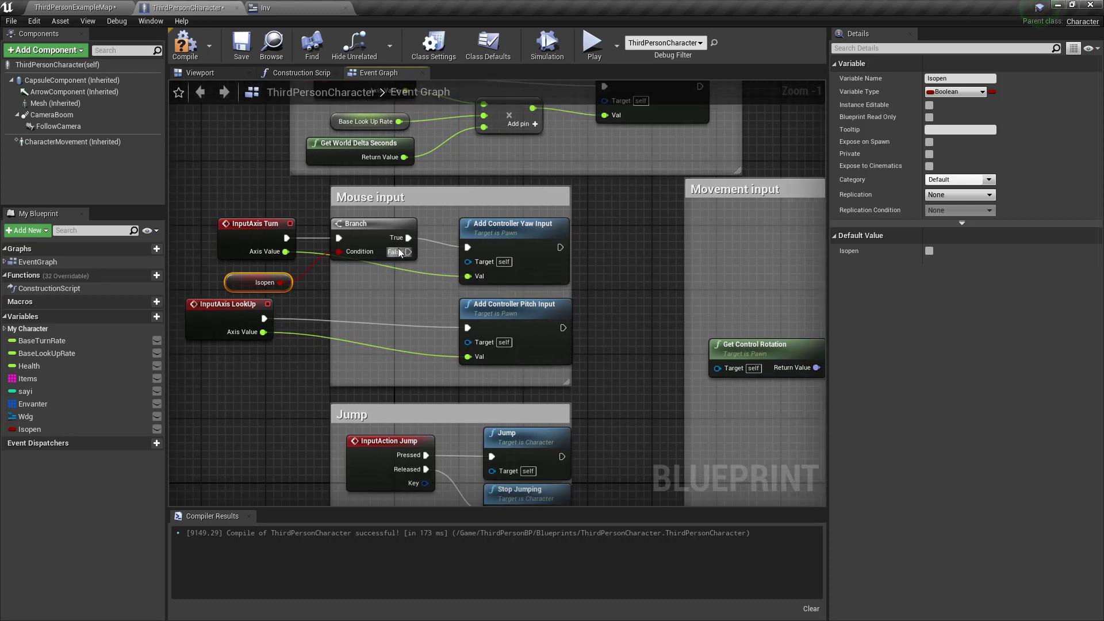
pyautogui.keyDown('ctrl'); pyautogui.moveTo(409, 237); pyautogui.dragTo(407, 251); pyautogui.keyUp('ctrl')
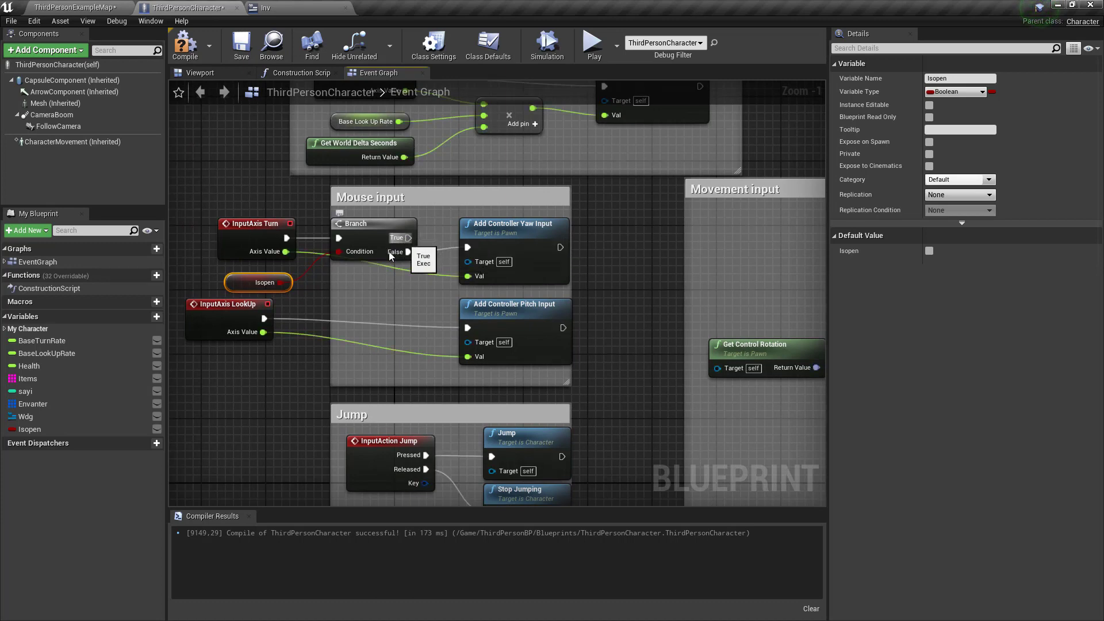
pyautogui.click(368, 227)
pyautogui.hotkey('ctrl', 'c')
pyautogui.hotkey('ctrl', 'v')
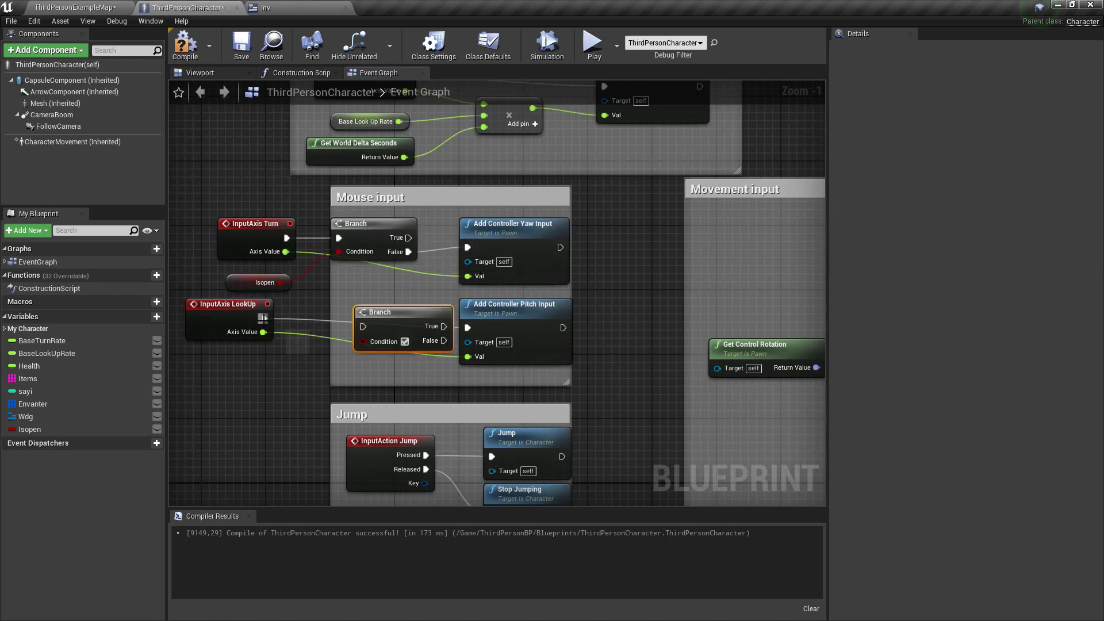
pyautogui.moveTo(264, 318); pyautogui.dragTo(362, 326)
pyautogui.moveTo(275, 289); pyautogui.dragTo(280, 282)
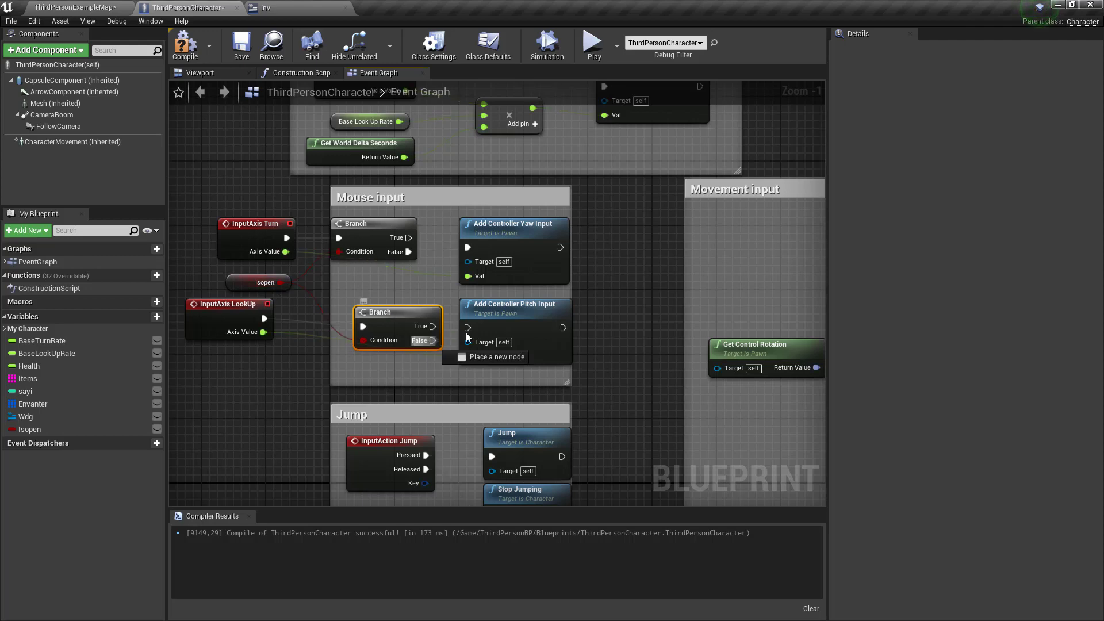
# Step: Save the character blueprint and play-test toggling the inventory with I while running around
pyautogui.click(241, 46)
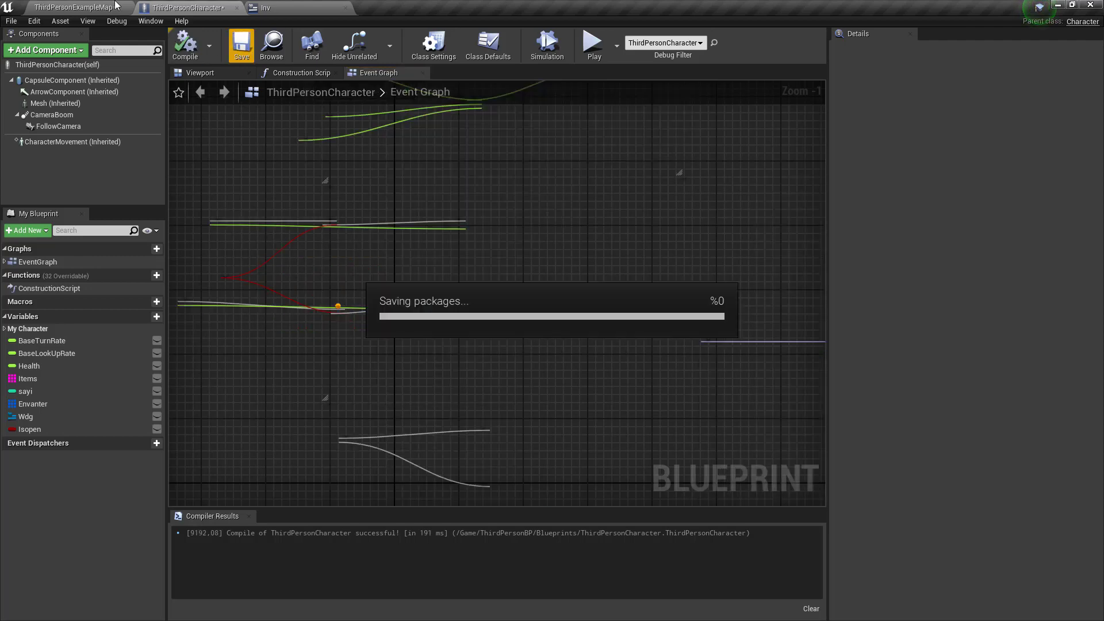
pyautogui.click(592, 43)
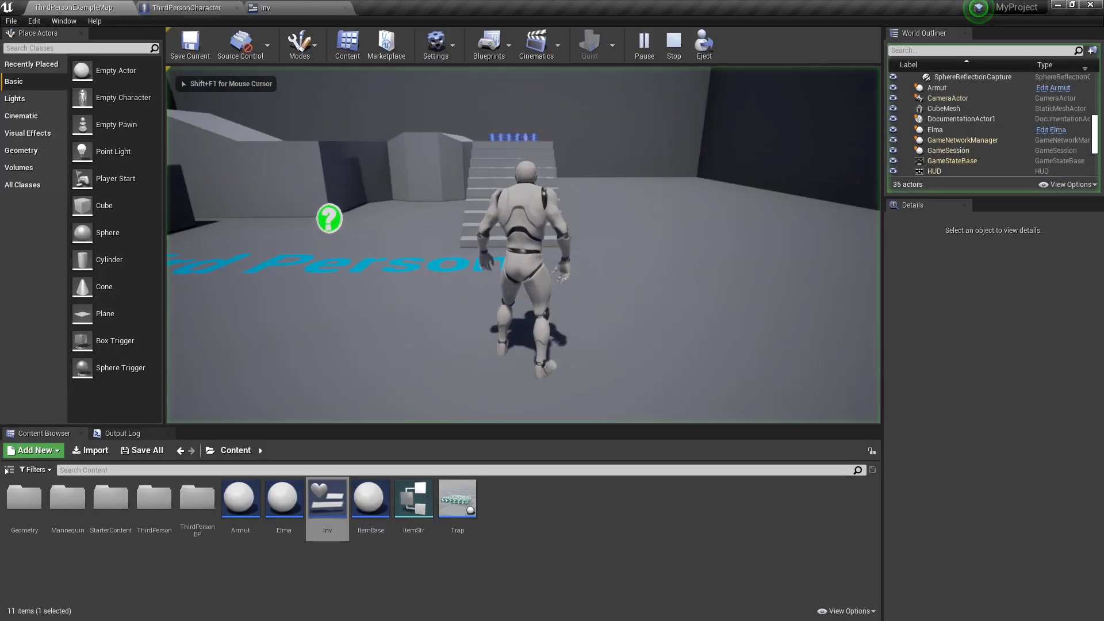
pyautogui.press('i')
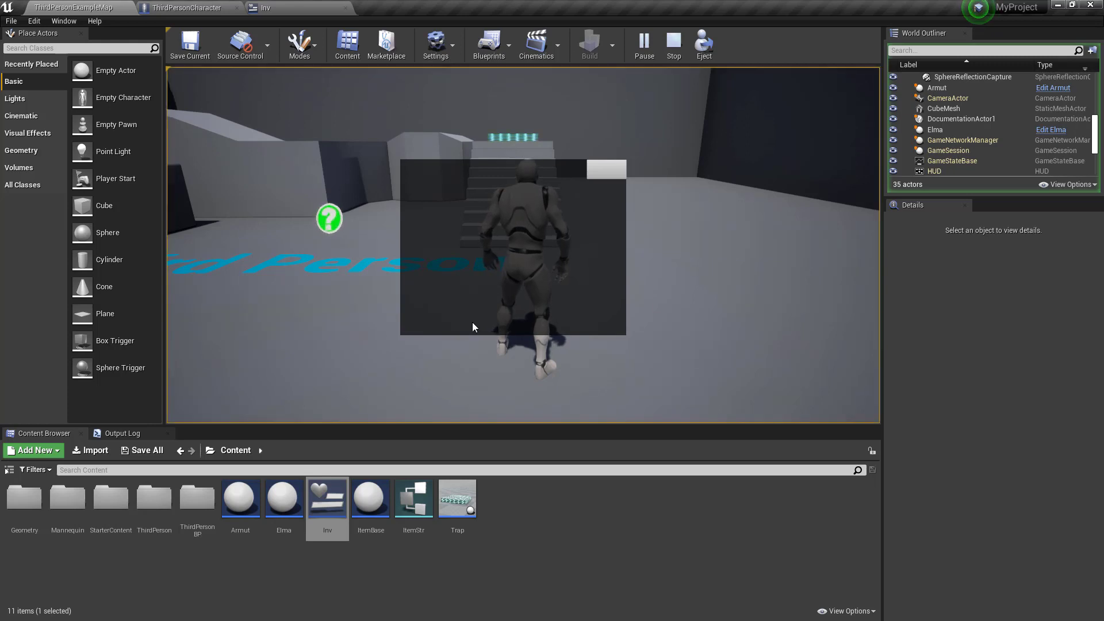
pyautogui.press('a')
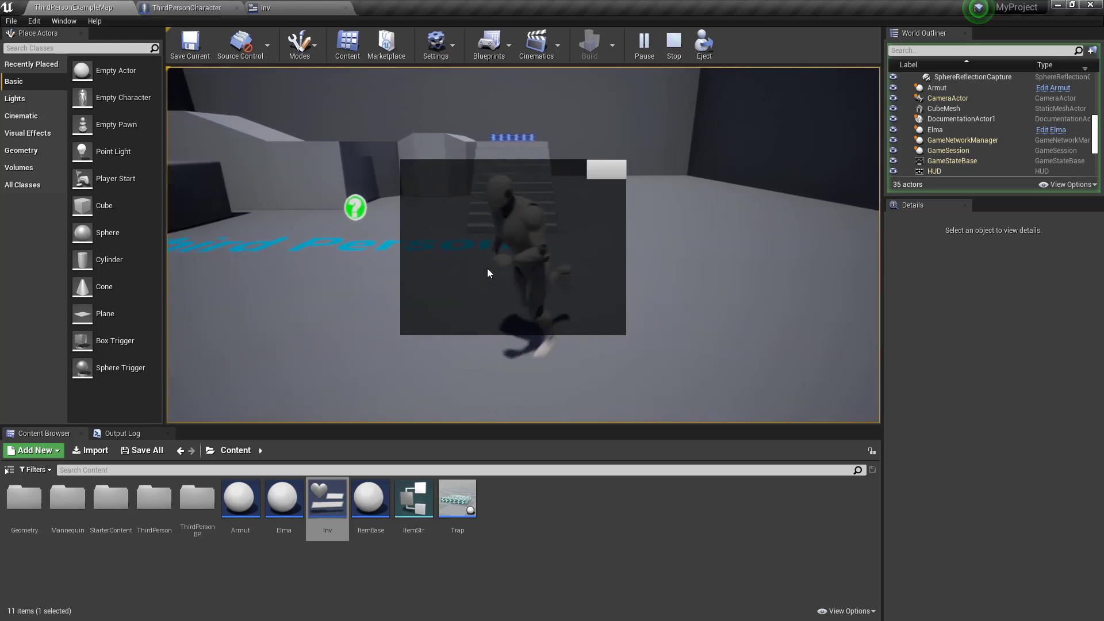
pyautogui.press('w')
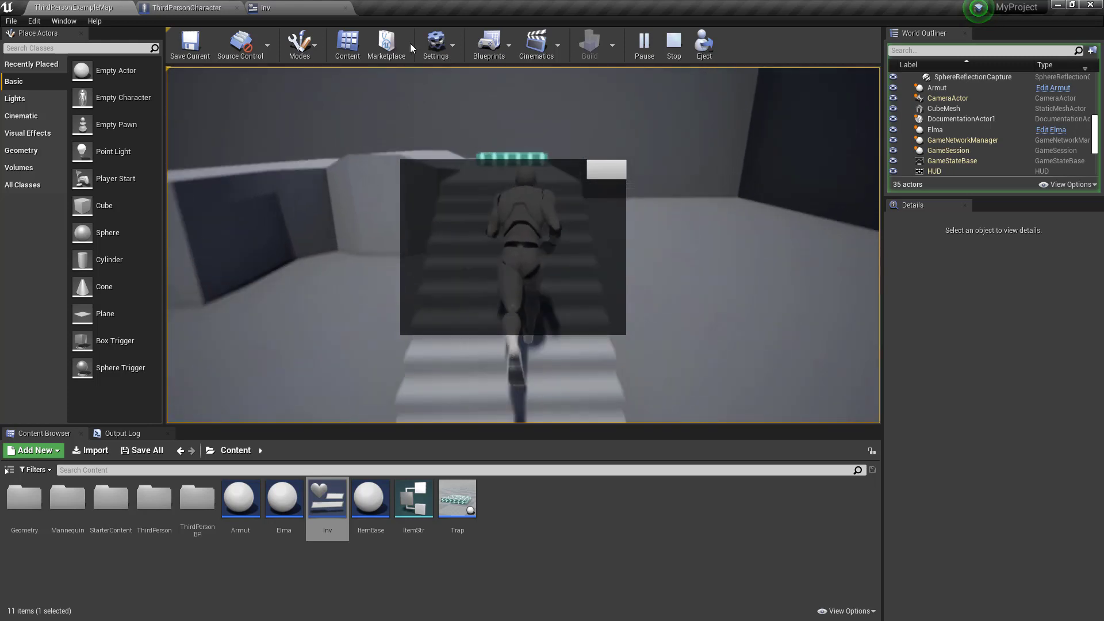
pyautogui.press('s')
pyautogui.moveTo(462, 236); pyautogui.dragTo(499, 185)
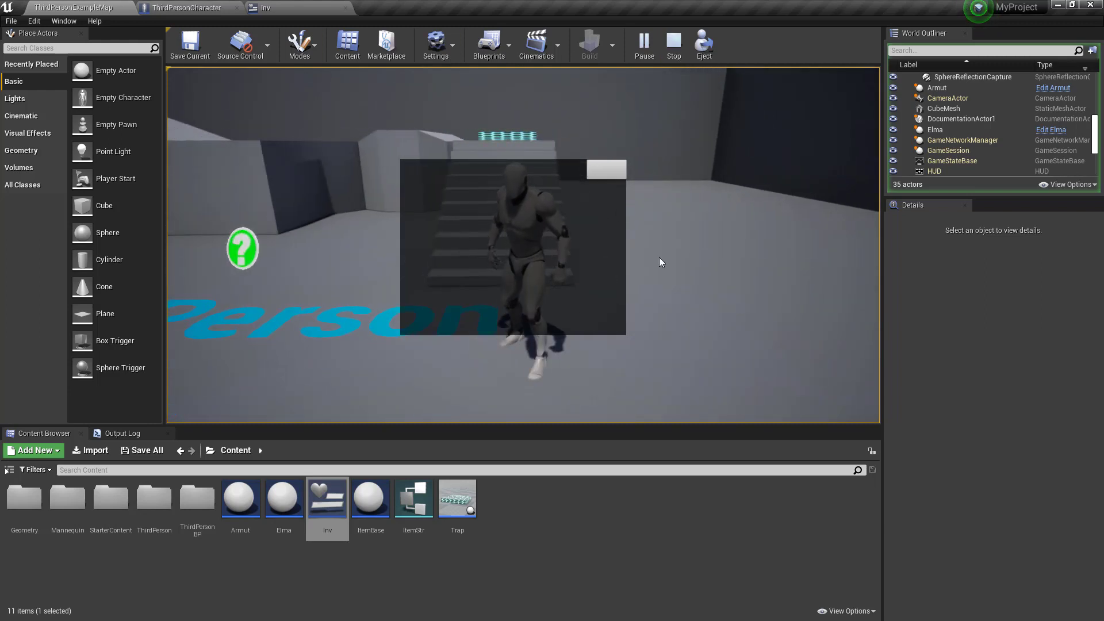
pyautogui.press('i')
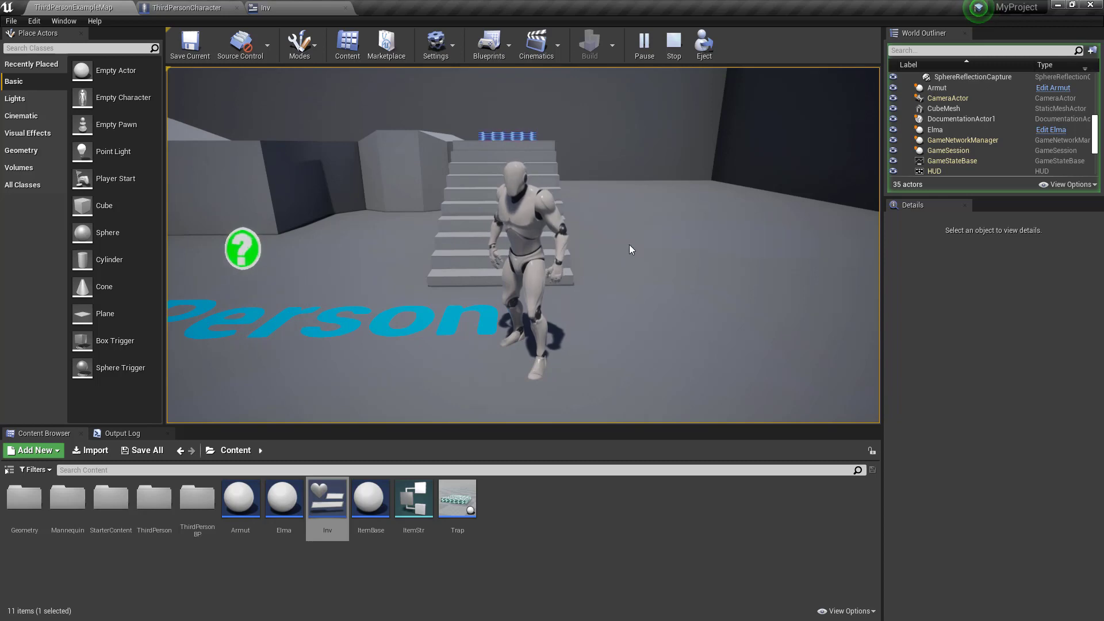
pyautogui.press('a')
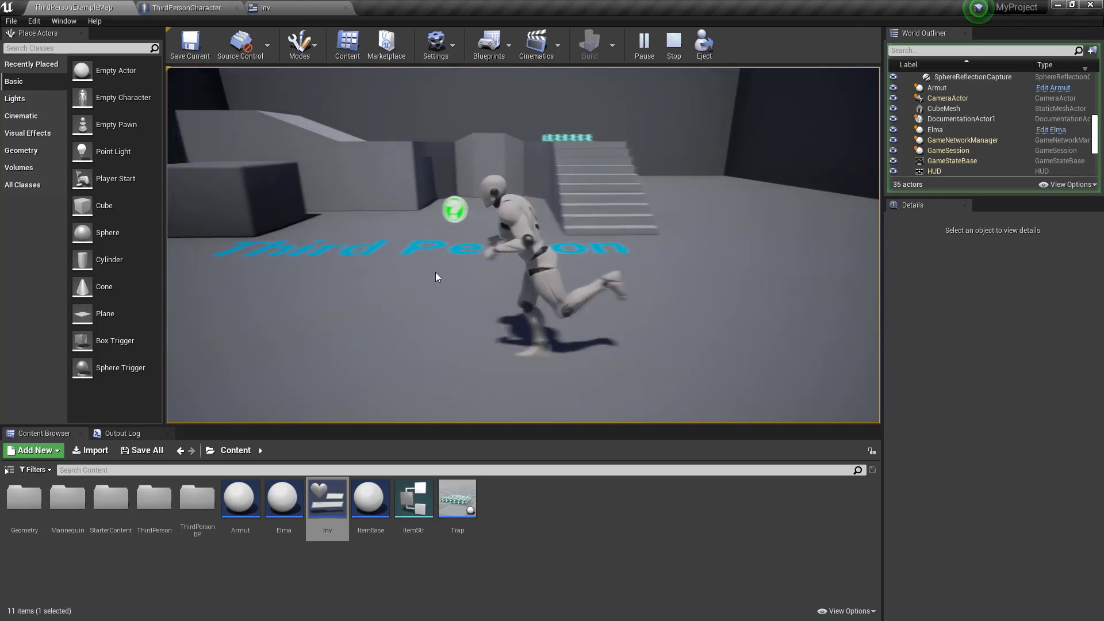
pyautogui.press('Escape')
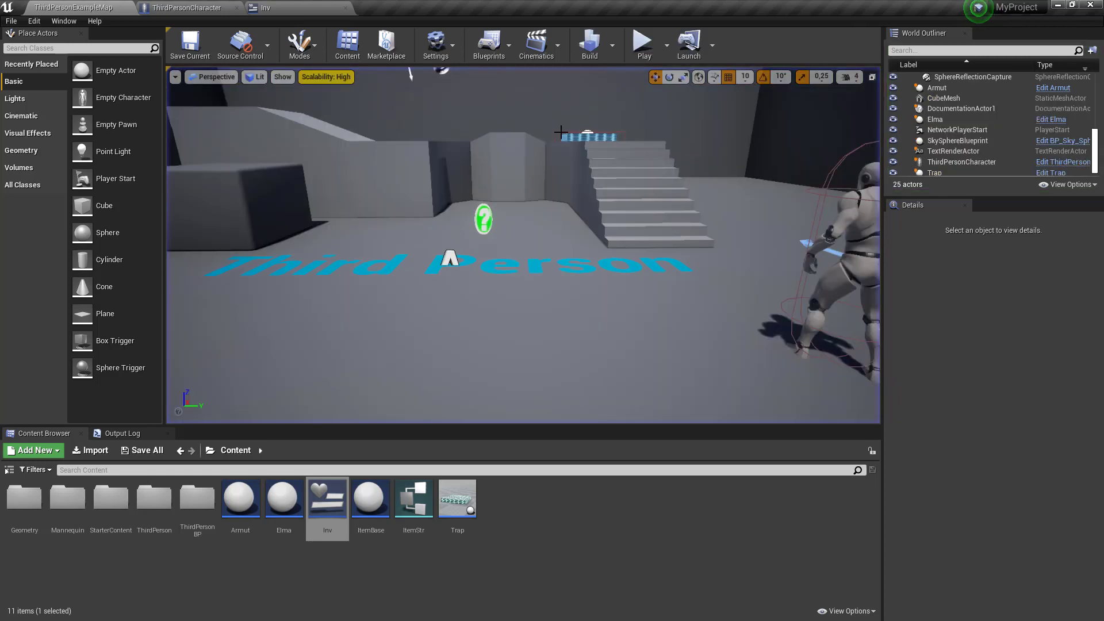
# Step: Replay the level, open and close the inventory twice with I, then stop
pyautogui.hotkey('alt', 'p')
pyautogui.press('i')
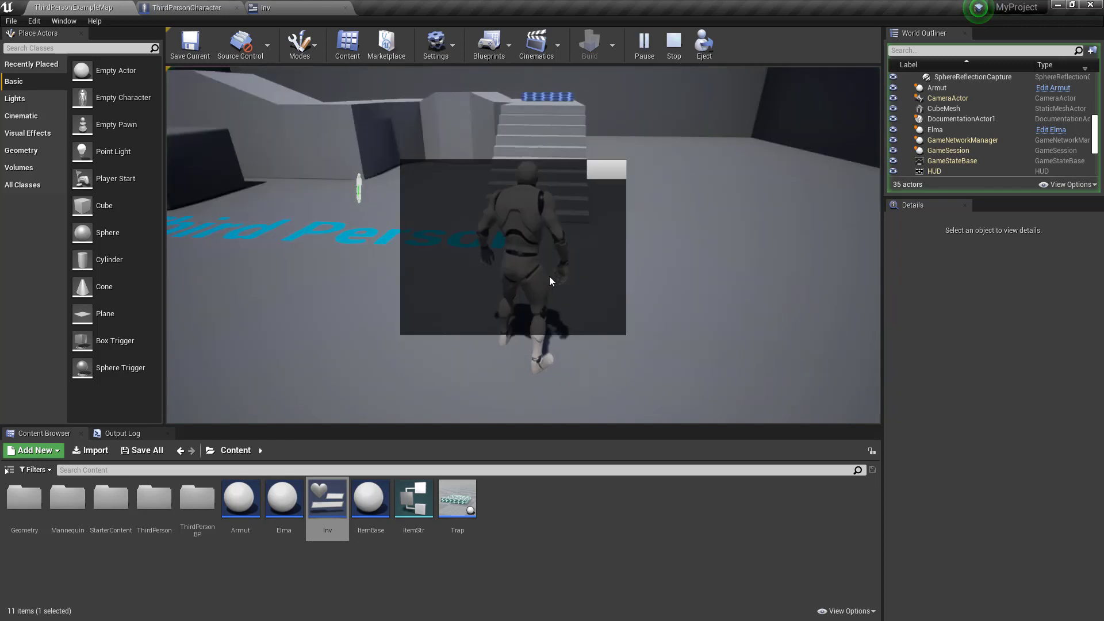
pyautogui.press('i')
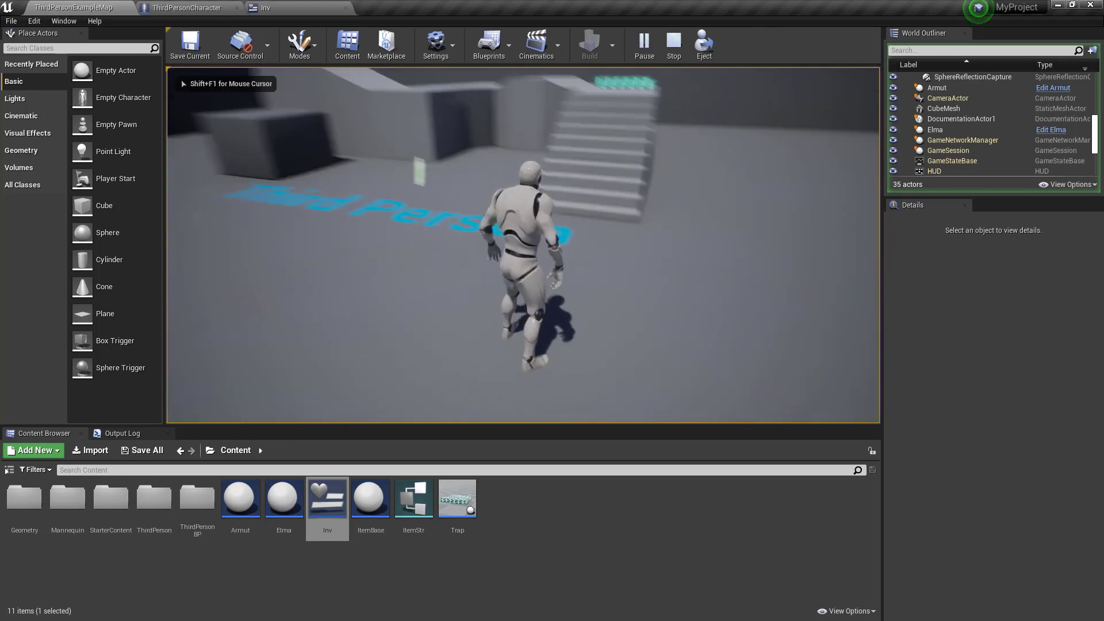
pyautogui.press('i')
pyautogui.press('i')
pyautogui.press('i')
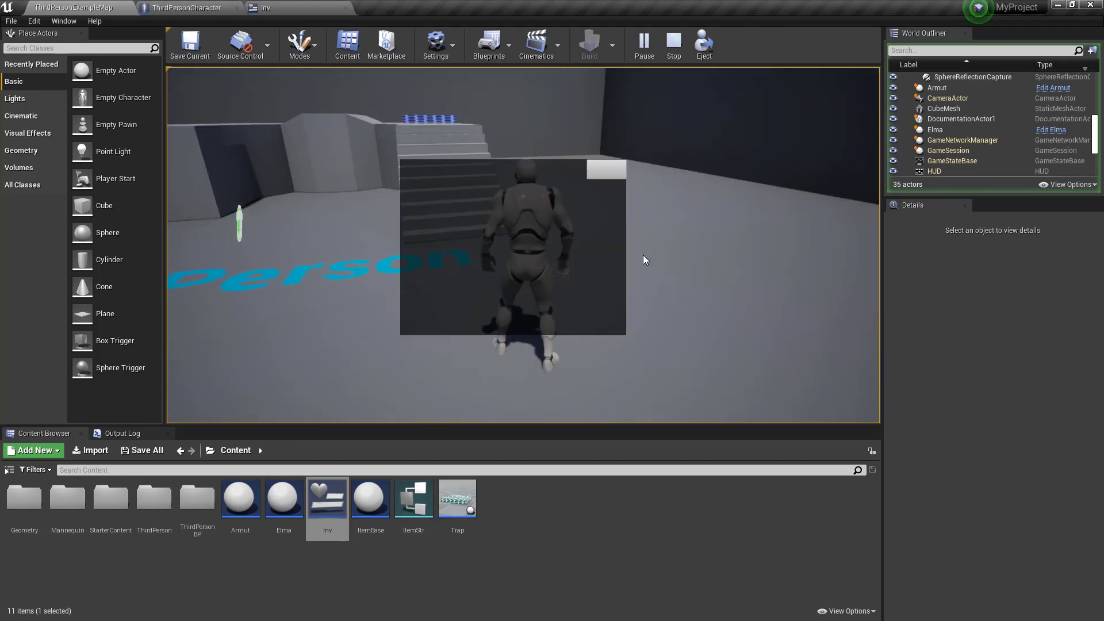
pyautogui.press('i')
pyautogui.press('i')
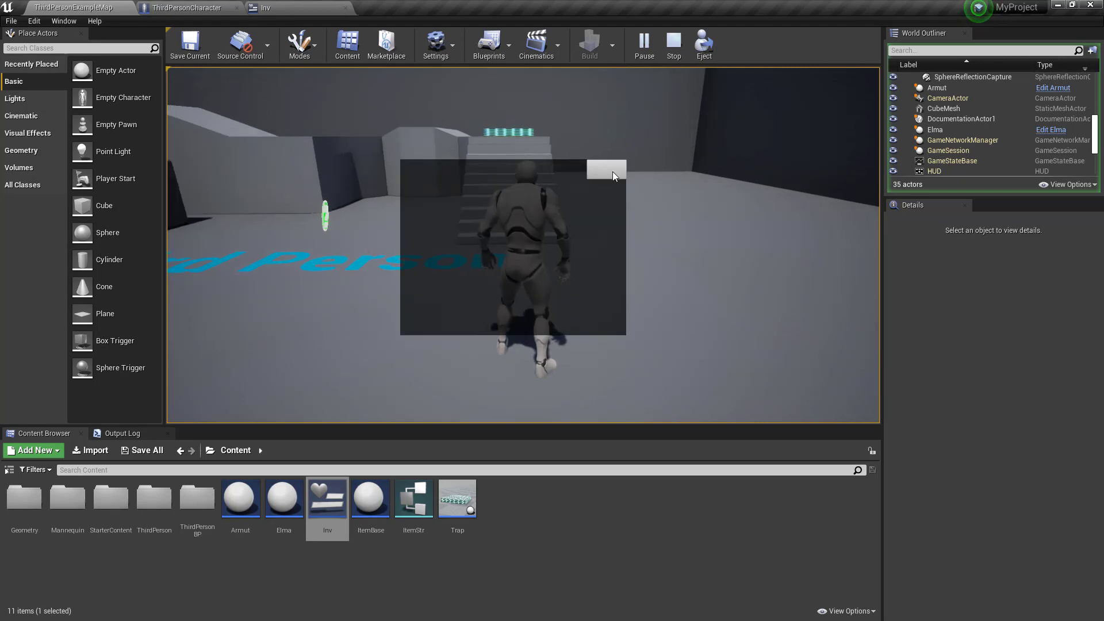
pyautogui.press('Escape')
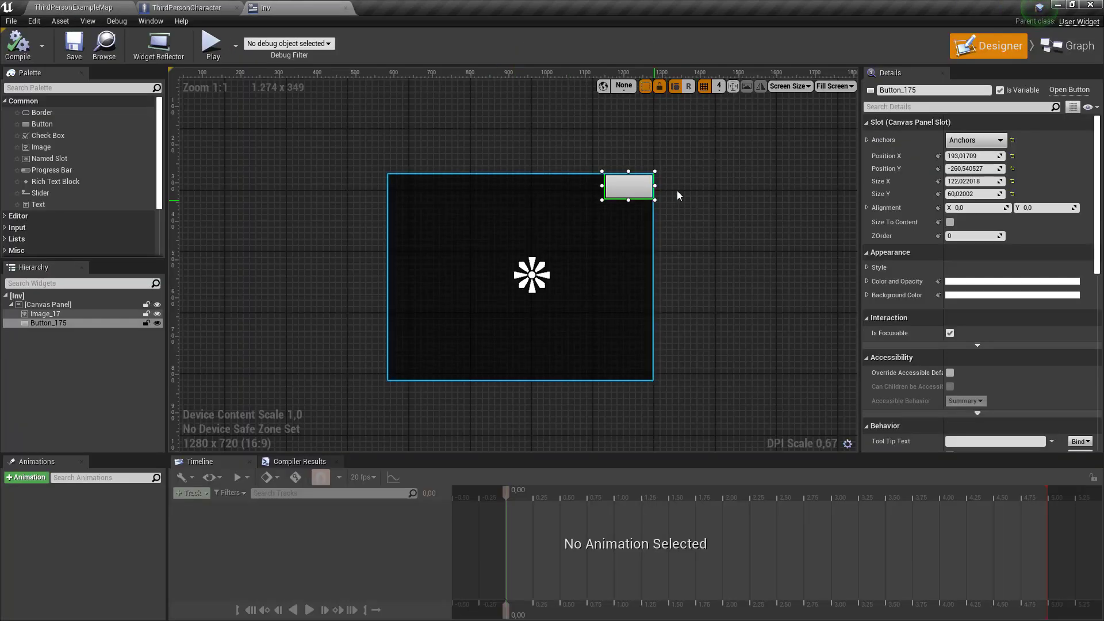
# Step: Move Remove from Parent aside in the Inv widget's event graph and save the widget
pyautogui.click(1055, 46)
pyautogui.moveTo(592, 276); pyautogui.dragTo(574, 276, button='right')
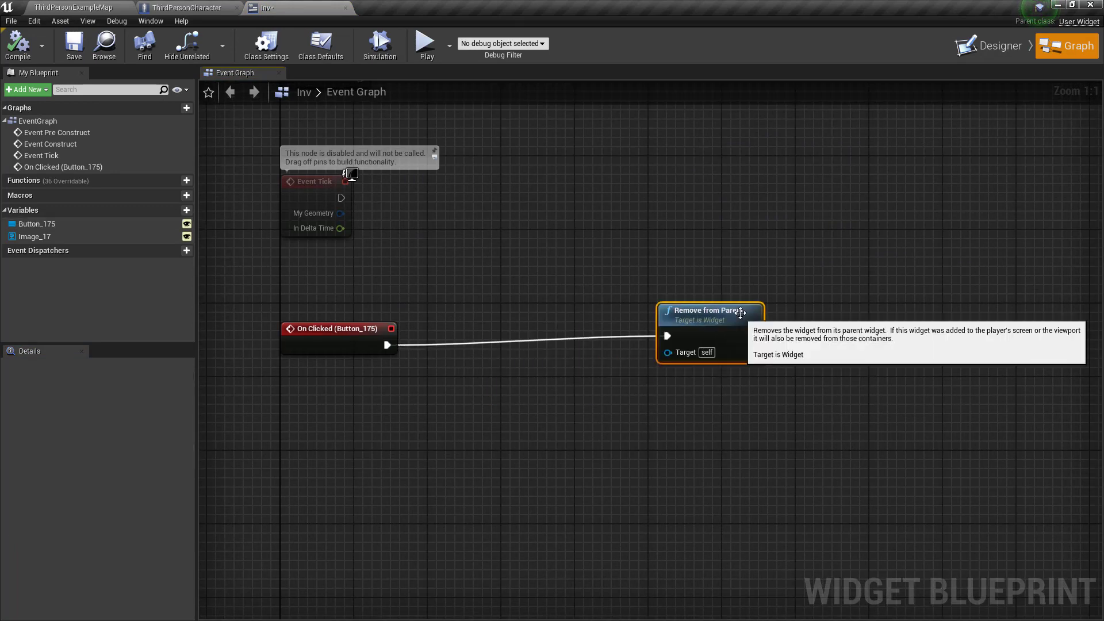
pyautogui.moveTo(535, 347); pyautogui.dragTo(728, 308)
pyautogui.moveTo(387, 345); pyautogui.dragTo(534, 298)
pyautogui.write('ge')
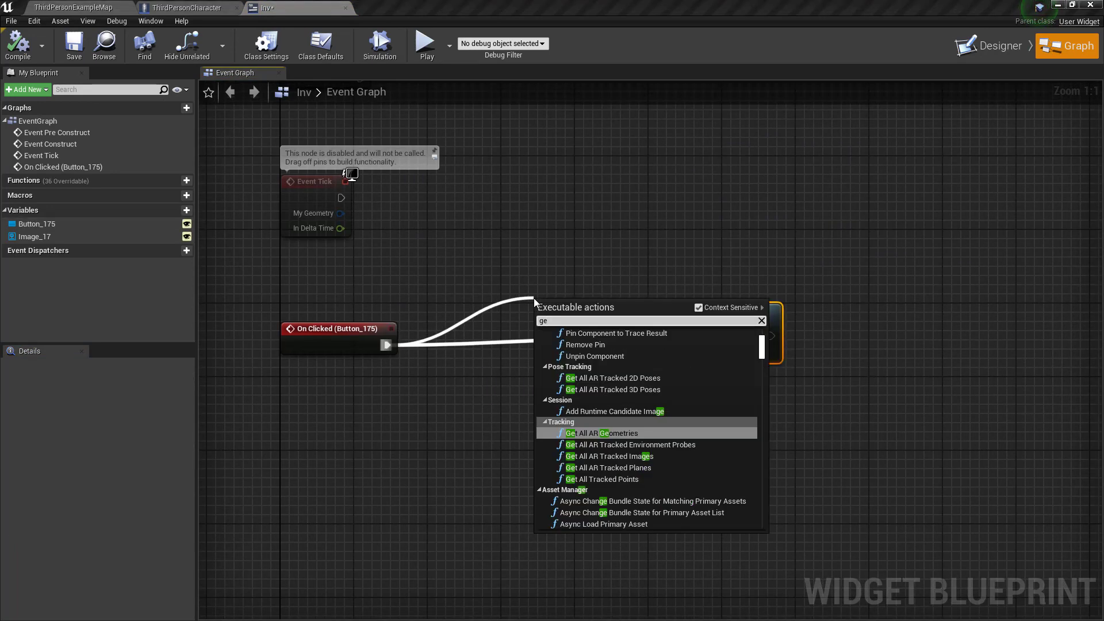
pyautogui.write('ty')
pyautogui.click(513, 262)
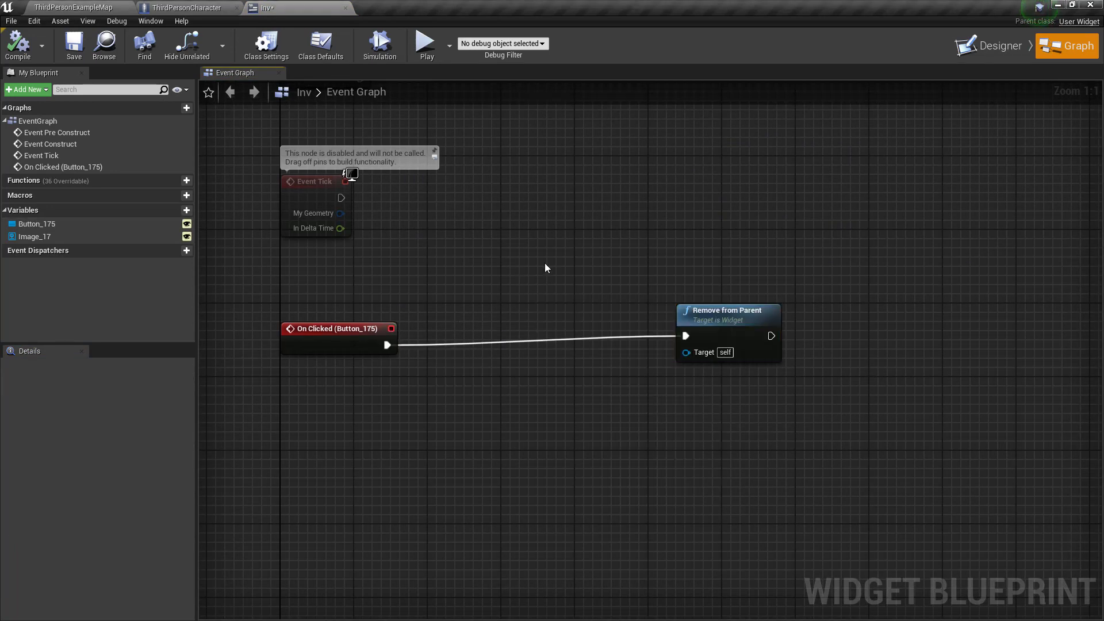
pyautogui.click(72, 54)
# Step: Connect On Clicked to a new Cast To ThirdPersonCharacter node
pyautogui.moveTo(440, 315); pyautogui.dragTo(411, 302, button='right')
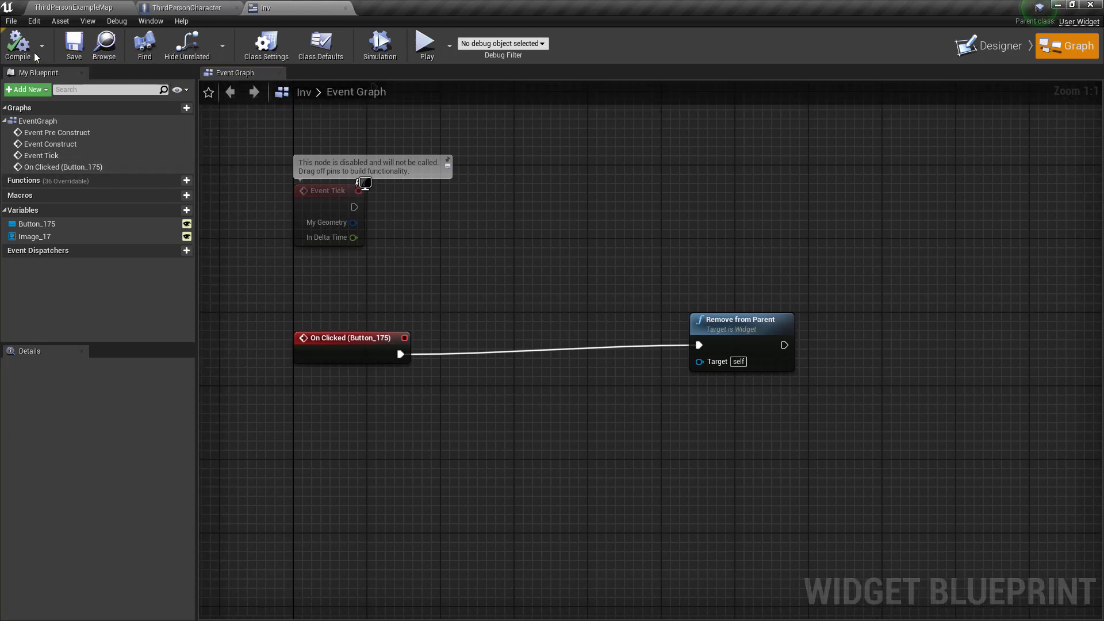
pyautogui.moveTo(451, 238); pyautogui.dragTo(508, 265, button='right')
pyautogui.moveTo(460, 382); pyautogui.dragTo(562, 332)
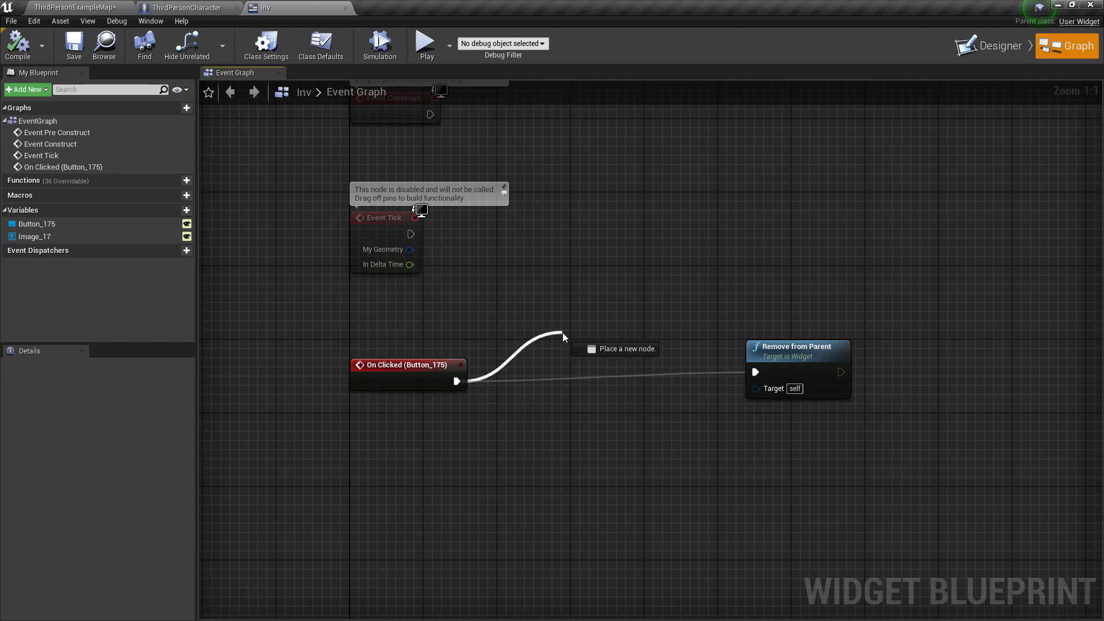
pyautogui.write('castto thir')
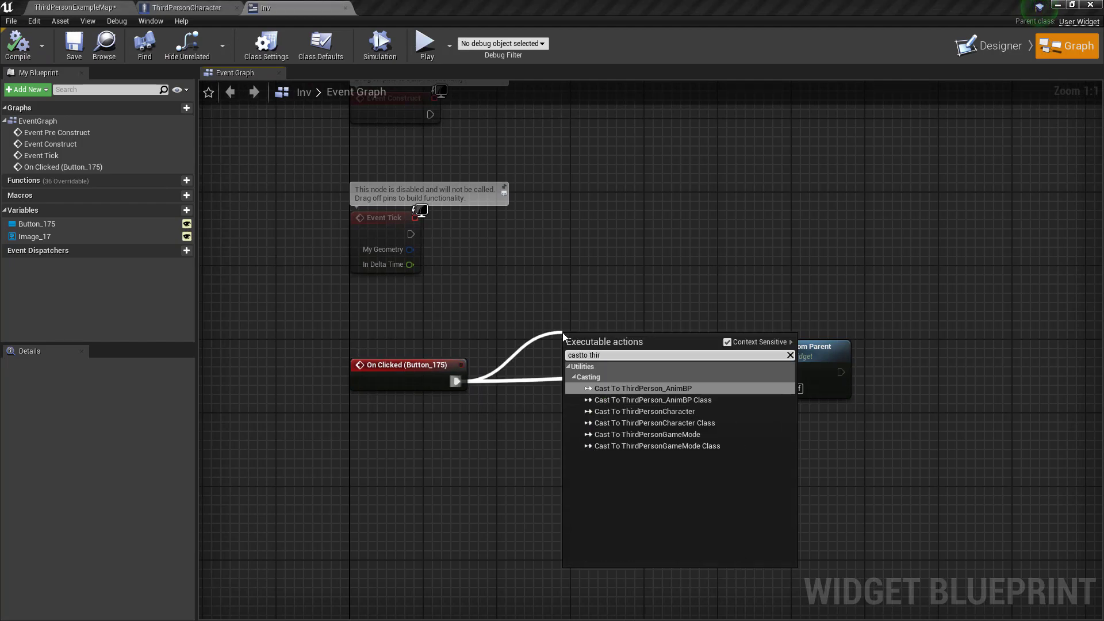
pyautogui.press('Down')
pyautogui.press('Down')
pyautogui.press('Return')
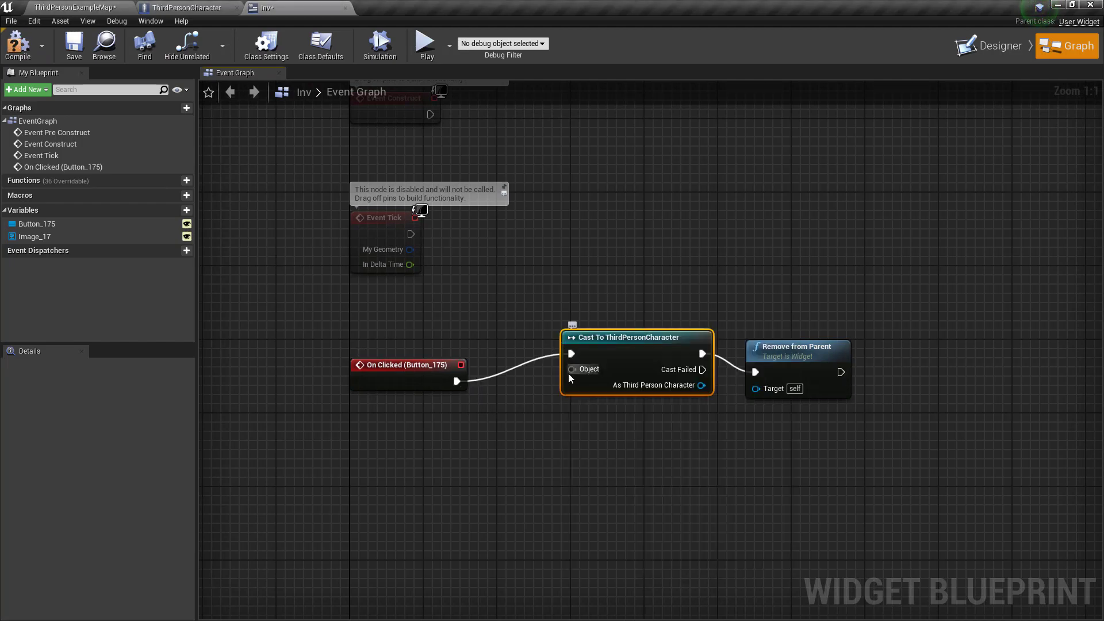
# Step: Feed Get Player Character into the cast's Object input and arrange both nodes
pyautogui.moveTo(572, 369); pyautogui.dragTo(485, 433)
pyautogui.write('get player')
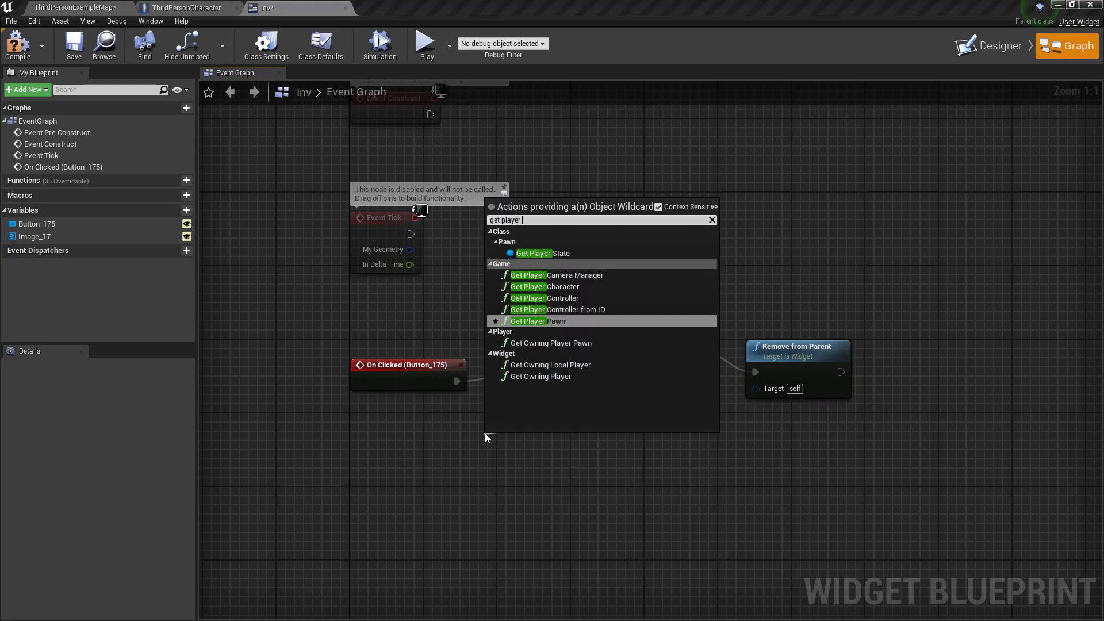
pyautogui.press('Up')
pyautogui.press('Up')
pyautogui.press('Up')
pyautogui.press('Return')
pyautogui.moveTo(484, 433); pyautogui.dragTo(338, 442)
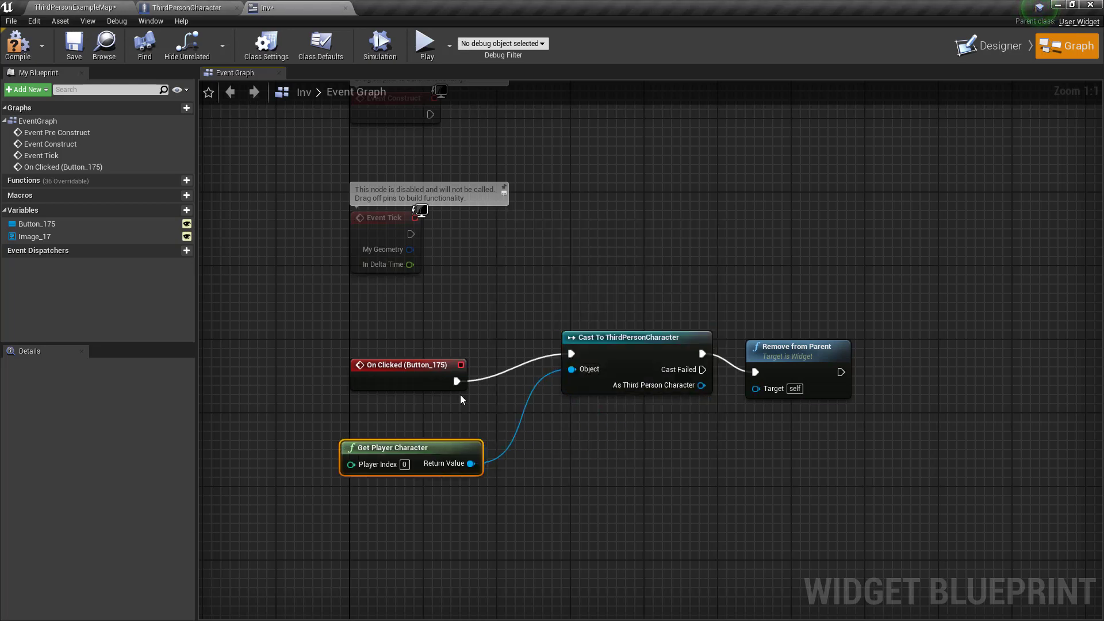
pyautogui.moveTo(584, 348); pyautogui.dragTo(537, 376)
pyautogui.moveTo(546, 354); pyautogui.dragTo(529, 262, button='right')
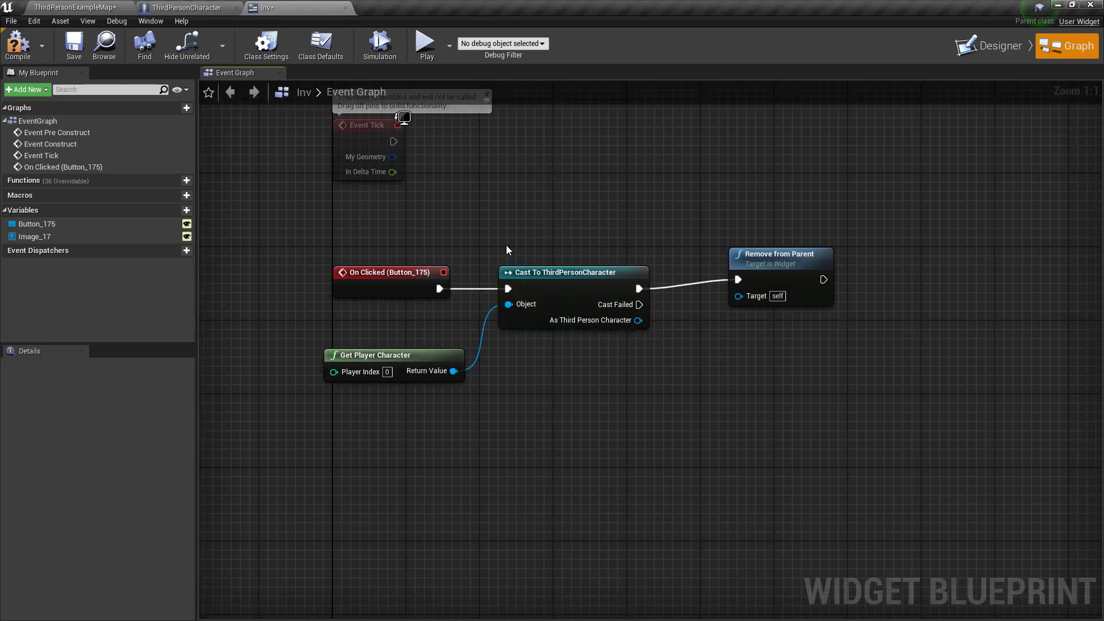
pyautogui.moveTo(506, 249); pyautogui.dragTo(572, 357)
# Step: Check the Isopen nodes in the character graph, then select Remove from Parent in the Inv graph
pyautogui.click(187, 7)
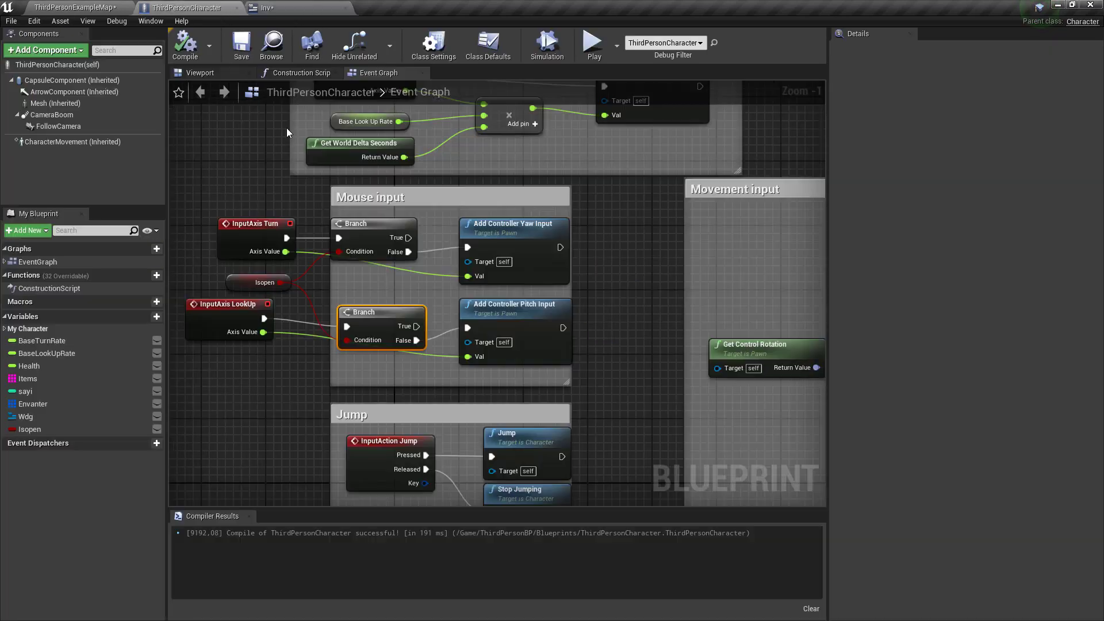
pyautogui.scroll(-3, 393, 306)
pyautogui.scroll(-2, 345, 322)
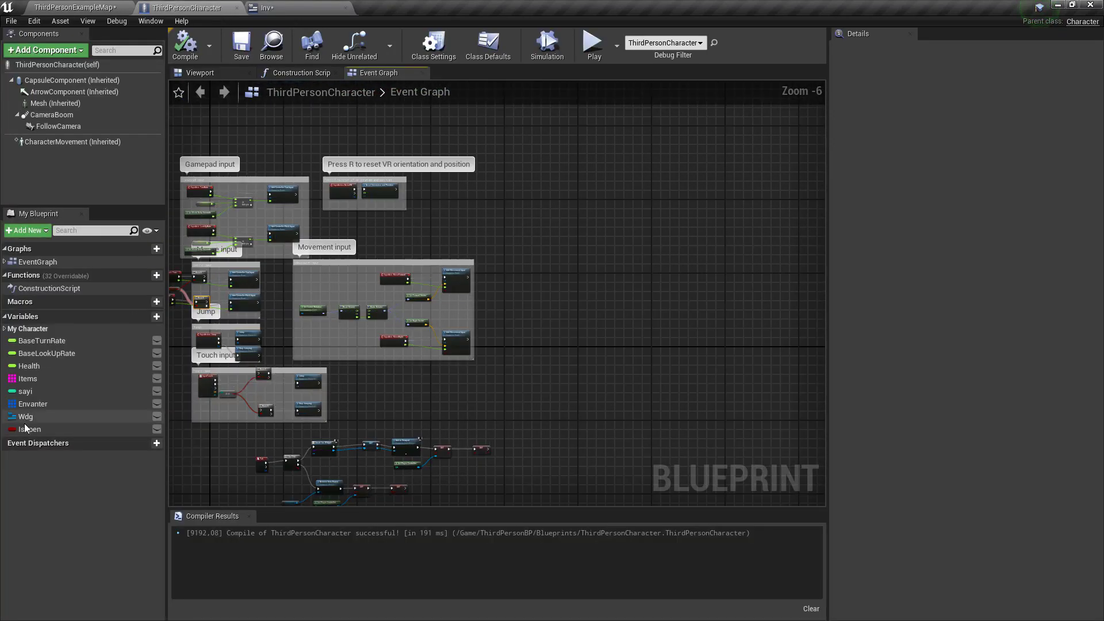
pyautogui.moveTo(463, 405); pyautogui.dragTo(628, 365, button='right')
pyautogui.scroll(1, 516, 322)
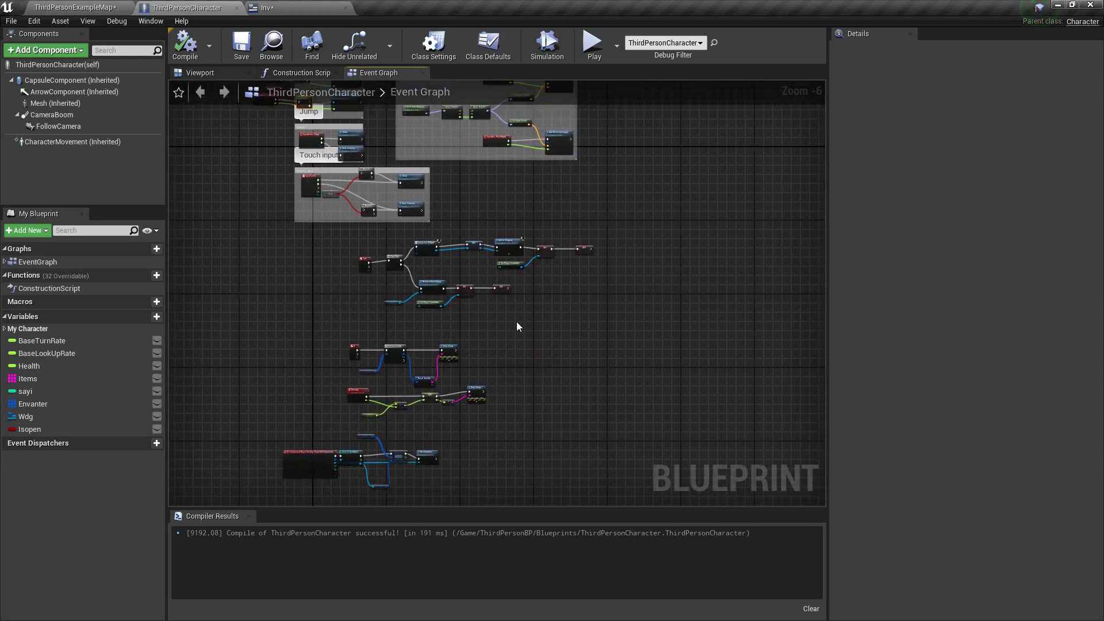
pyautogui.scroll(2, 513, 316)
pyautogui.scroll(2, 491, 256)
pyautogui.click(266, 8)
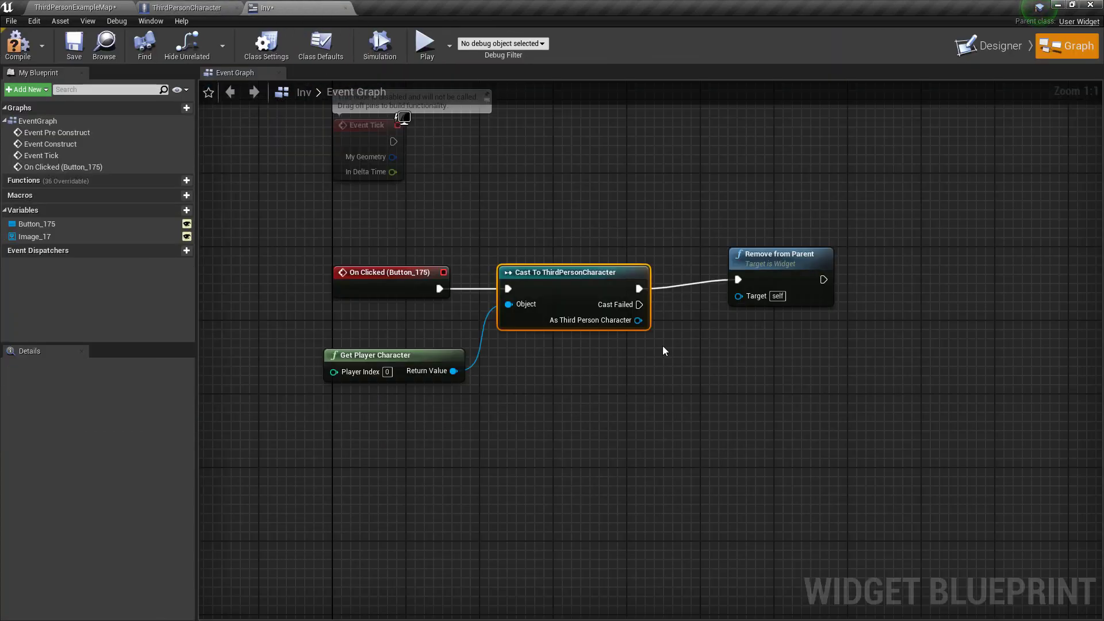
pyautogui.moveTo(712, 199); pyautogui.dragTo(799, 301)
# Step: Delete the widget's Remove from Parent node and add a custom event named Close to ThirdPersonCharacter
pyautogui.press('Delete')
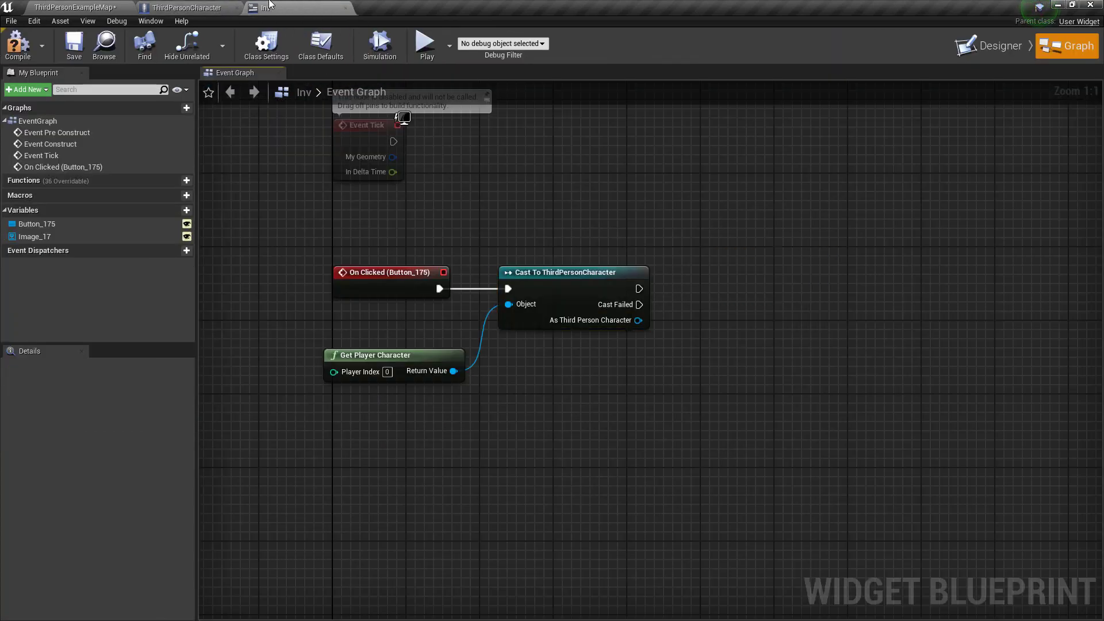
pyautogui.click(187, 7)
pyautogui.moveTo(399, 199); pyautogui.dragTo(462, 254, button='right')
pyautogui.scroll(-2, 480, 287)
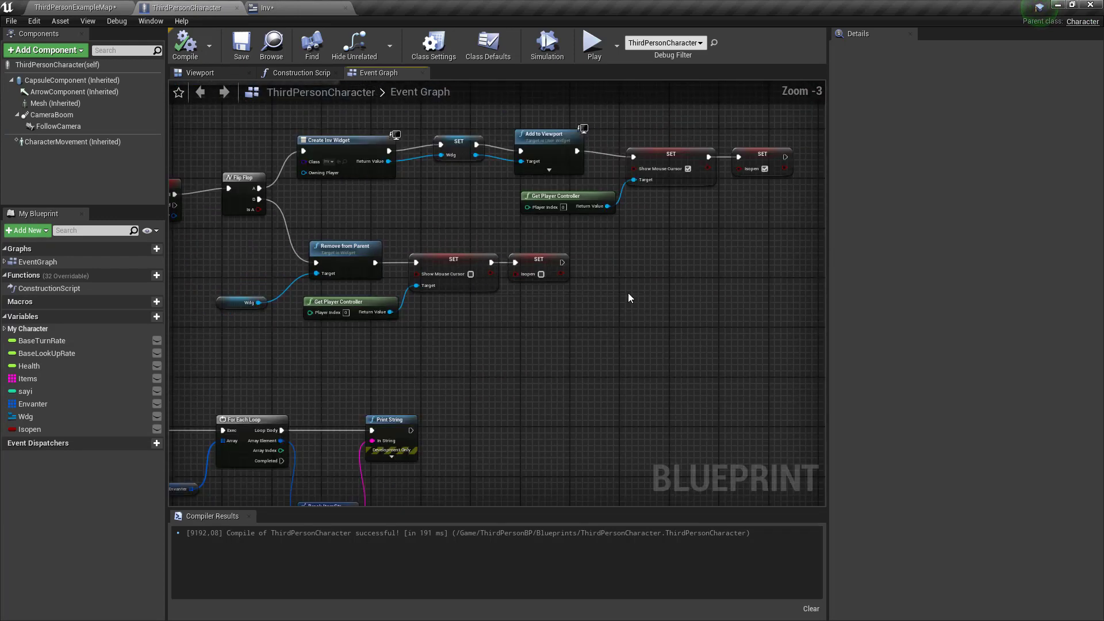
pyautogui.rightClick(628, 292)
pyautogui.write('custom ev')
pyautogui.press('Return')
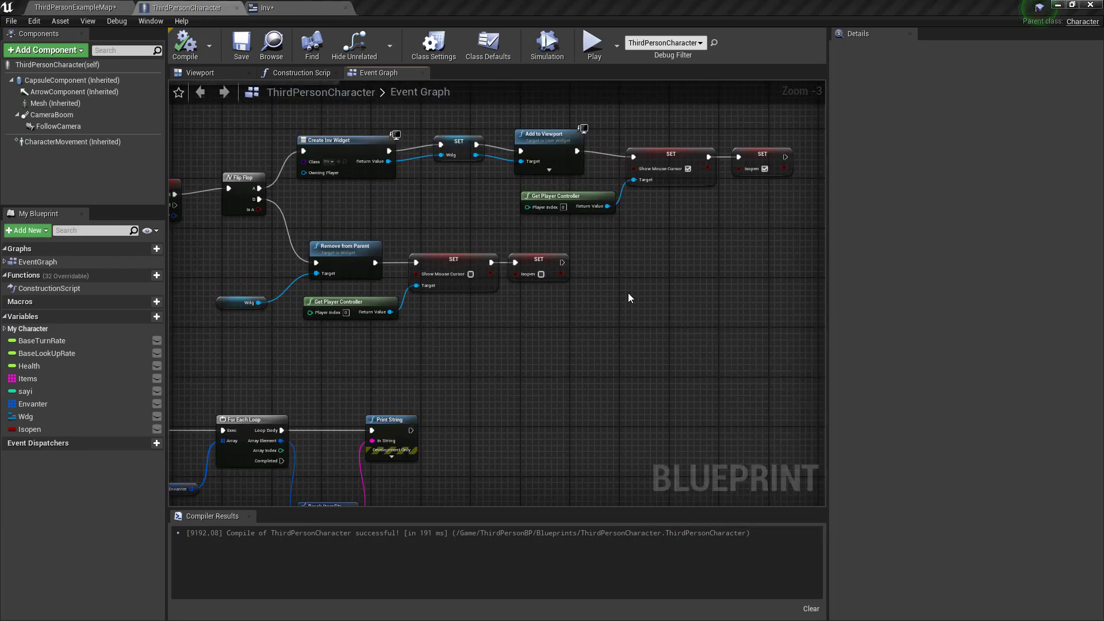
pyautogui.write('Close')
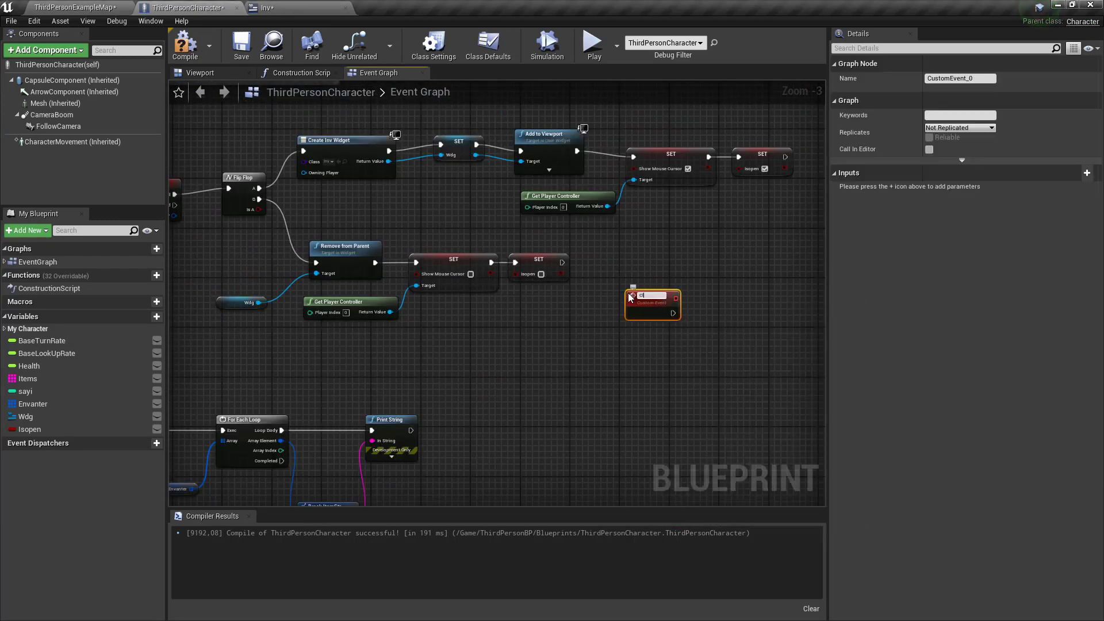
pyautogui.press('Return')
# Step: Move the Remove from Parent, cursor and Isopen nodes beside Close and wire Close into them
pyautogui.moveTo(633, 290); pyautogui.dragTo(565, 285)
pyautogui.moveTo(565, 285); pyautogui.dragTo(627, 302, button='right')
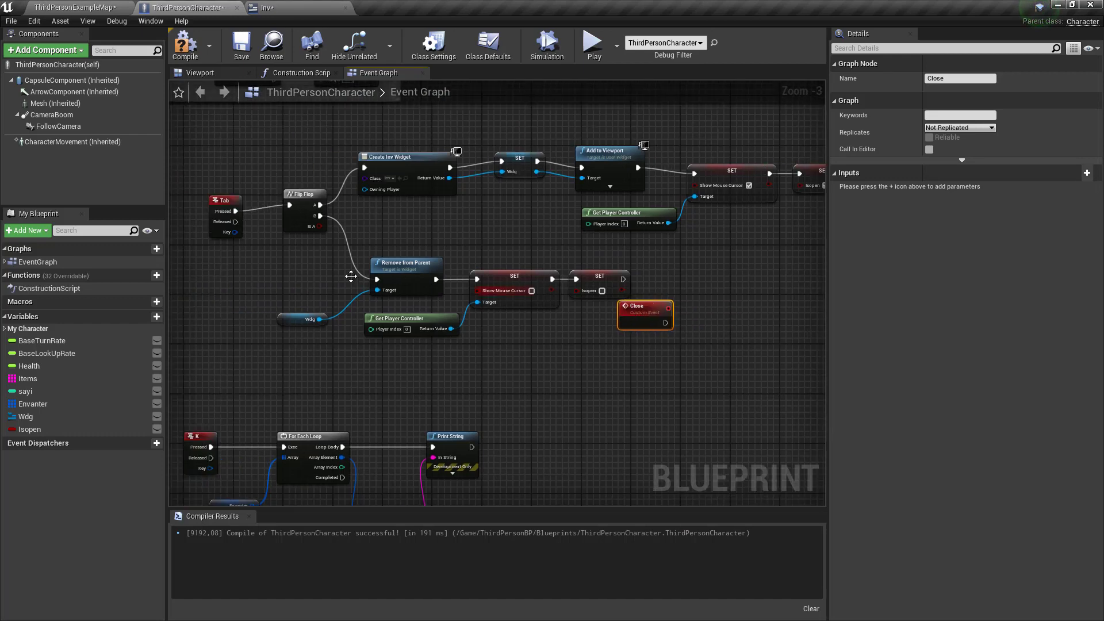
pyautogui.moveTo(285, 249); pyautogui.dragTo(581, 342)
pyautogui.moveTo(595, 286)
pyautogui.mouseDown()
pyautogui.moveTo(562, 305)
pyautogui.moveTo(656, 340)
pyautogui.mouseUp()
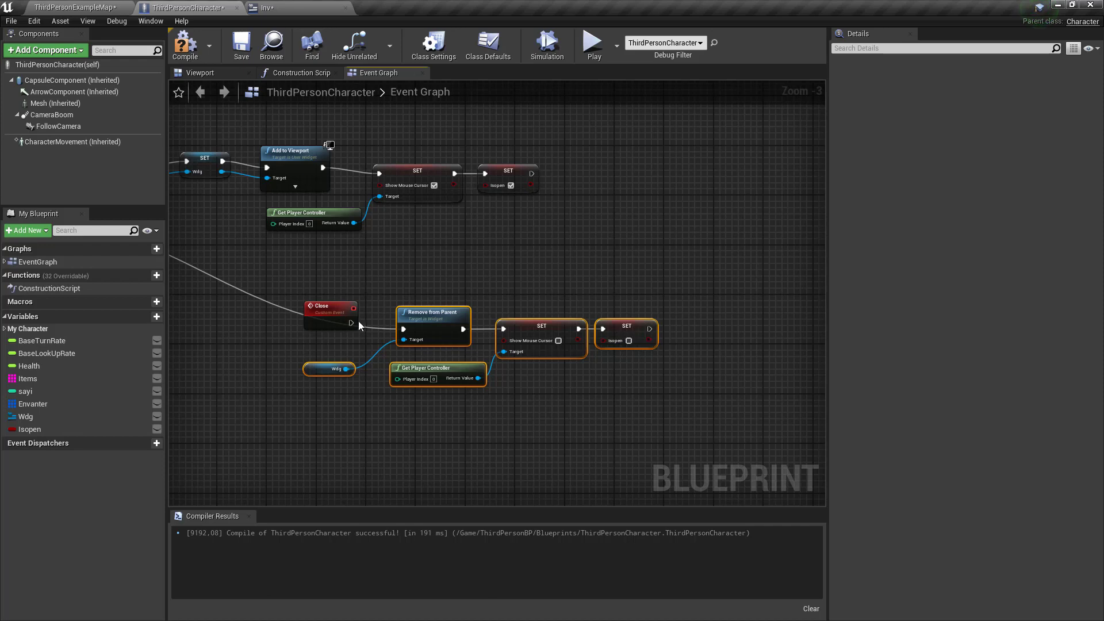
pyautogui.moveTo(351, 322); pyautogui.dragTo(404, 329)
pyautogui.moveTo(184, 242); pyautogui.dragTo(230, 268, button='right')
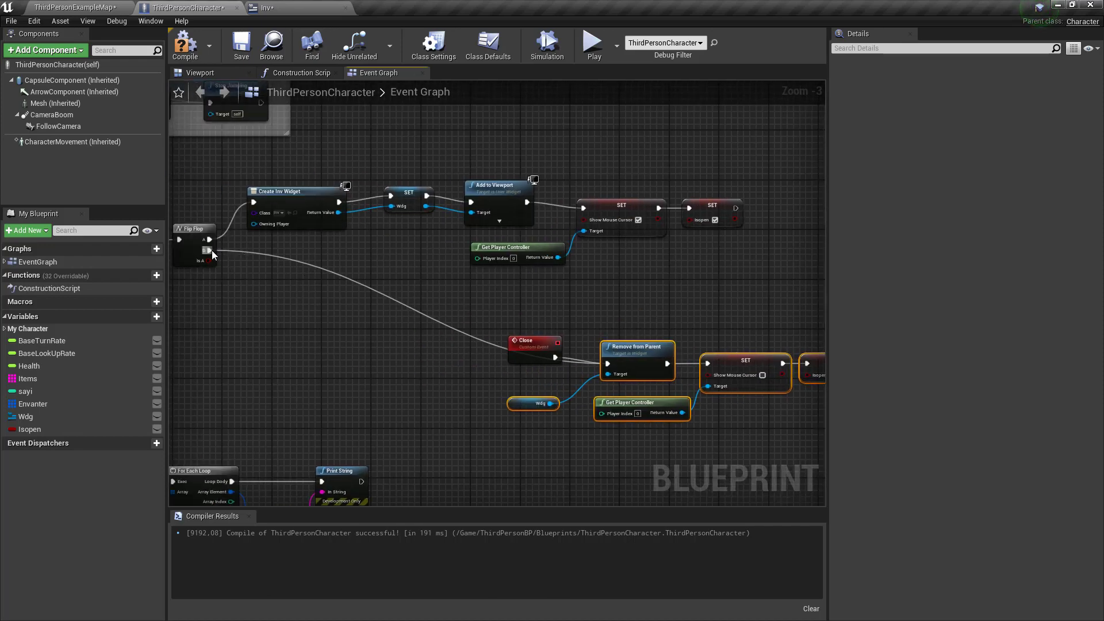
pyautogui.scroll(3, 338, 266)
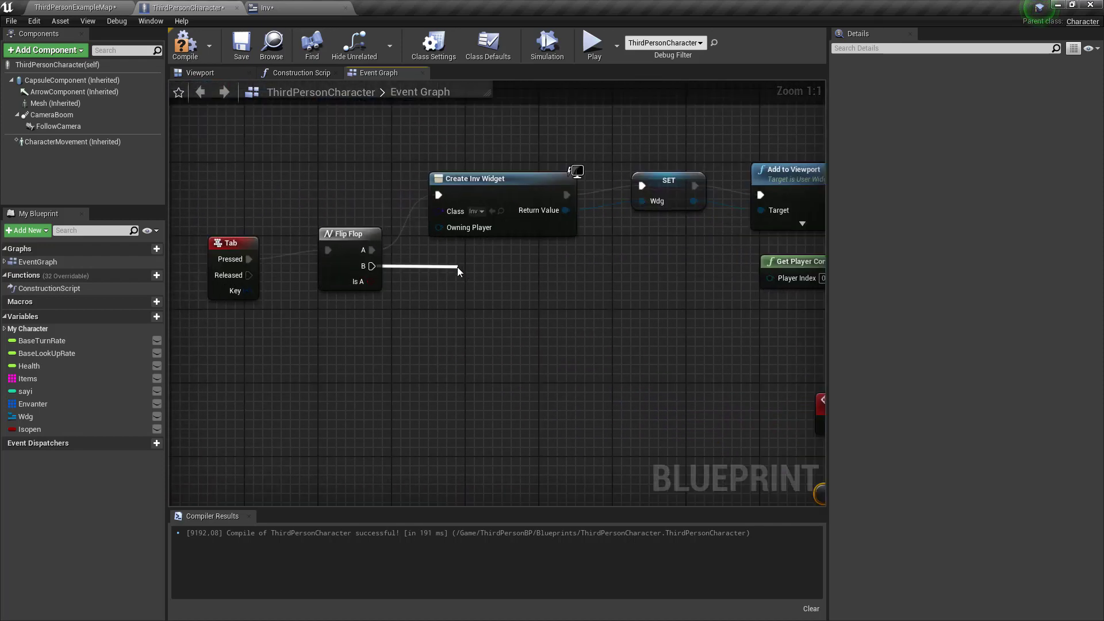
# Step: Call the Close event from Flip Flop's B output and save the character blueprint
pyautogui.moveTo(371, 265); pyautogui.dragTo(458, 267)
pyautogui.write('close')
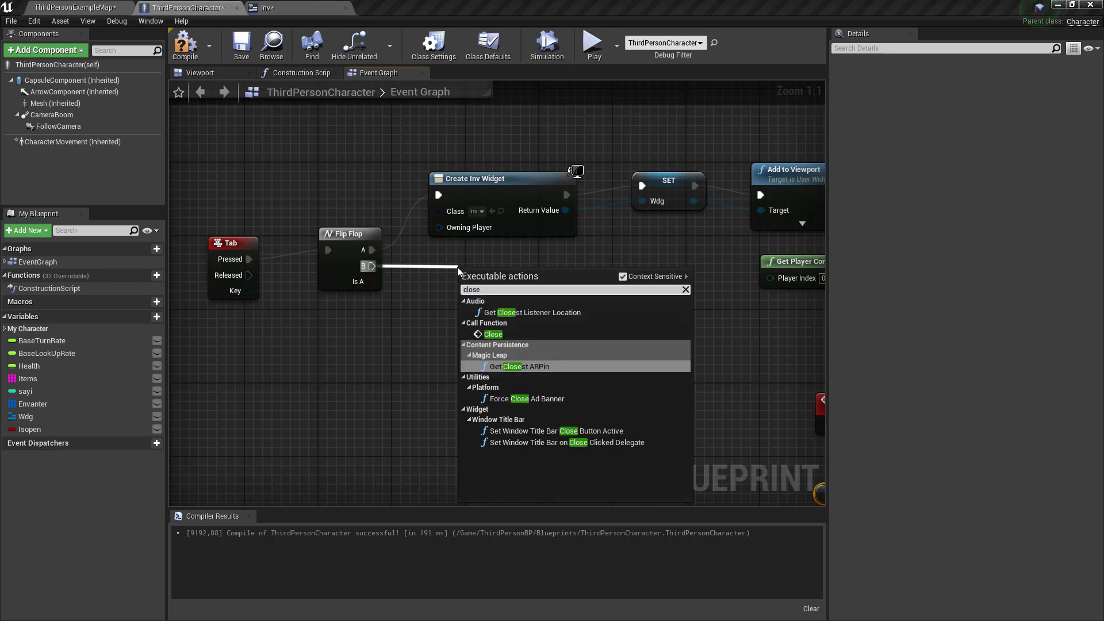
pyautogui.press('Return')
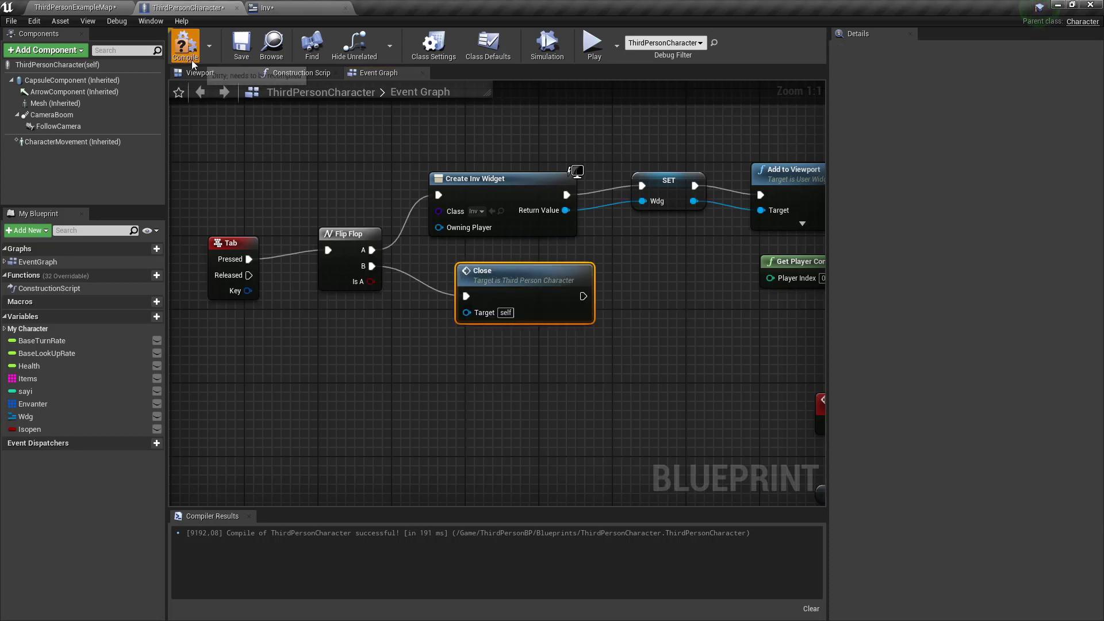
pyautogui.click(241, 47)
# Step: Call Close on the cast ThirdPersonCharacter in the Inv widget, save it, and launch Play
pyautogui.moveTo(637, 321); pyautogui.dragTo(746, 311)
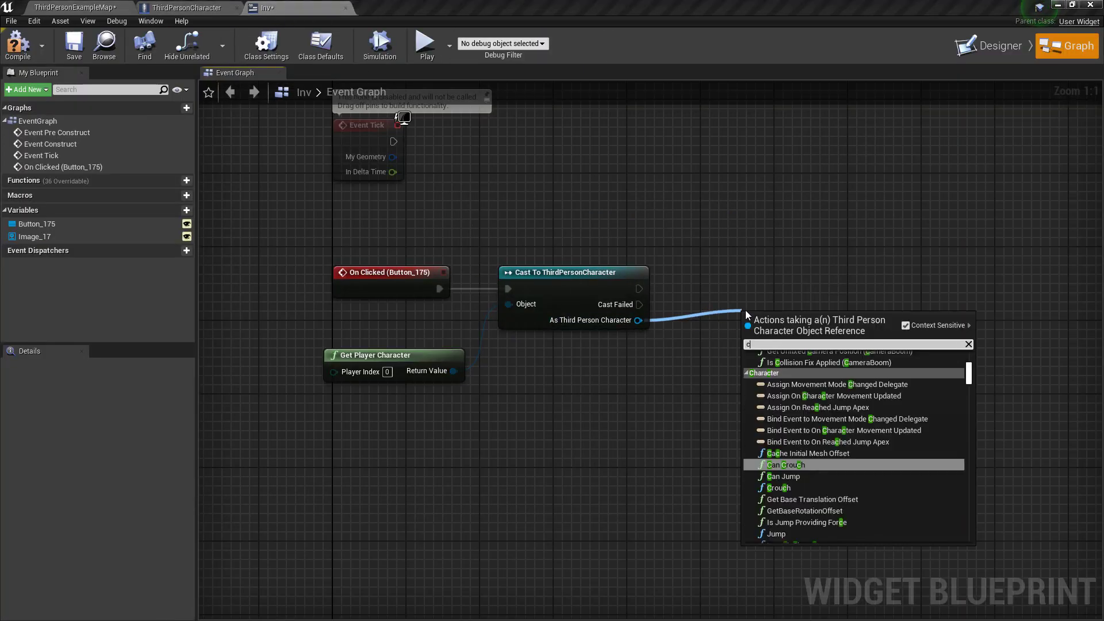
pyautogui.write('close')
pyautogui.press('Up')
pyautogui.press('Up')
pyautogui.press('Up')
pyautogui.press('Return')
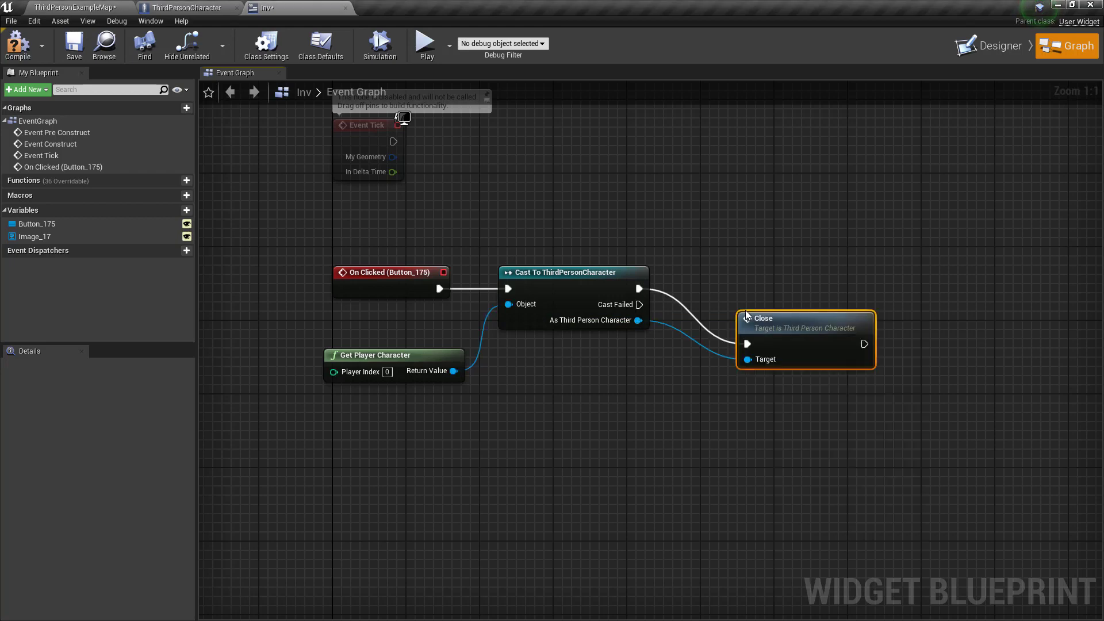
pyautogui.click(74, 46)
pyautogui.click(66, 7)
# Step: Play the level, opening the inventory with I and closing it four times via its button
pyautogui.click(644, 44)
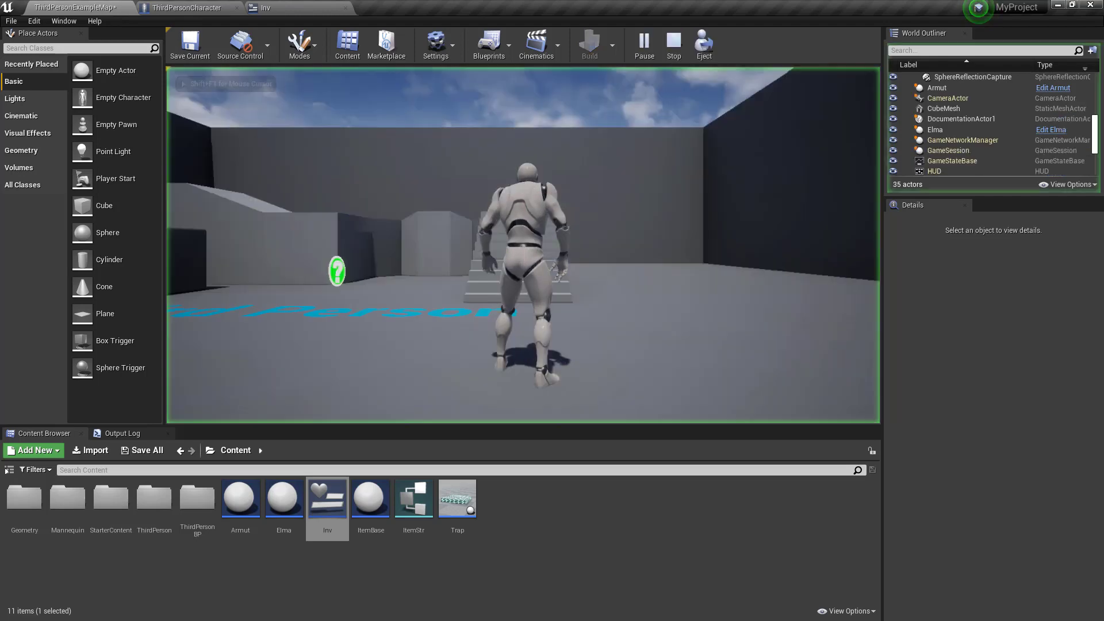
pyautogui.click(604, 170)
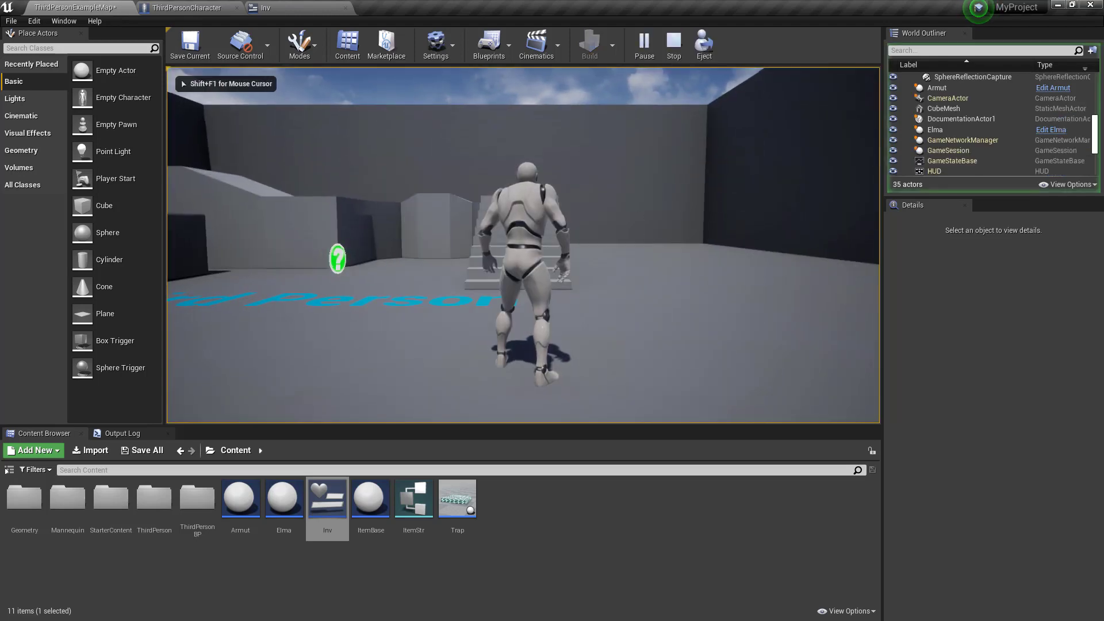
pyautogui.press('i')
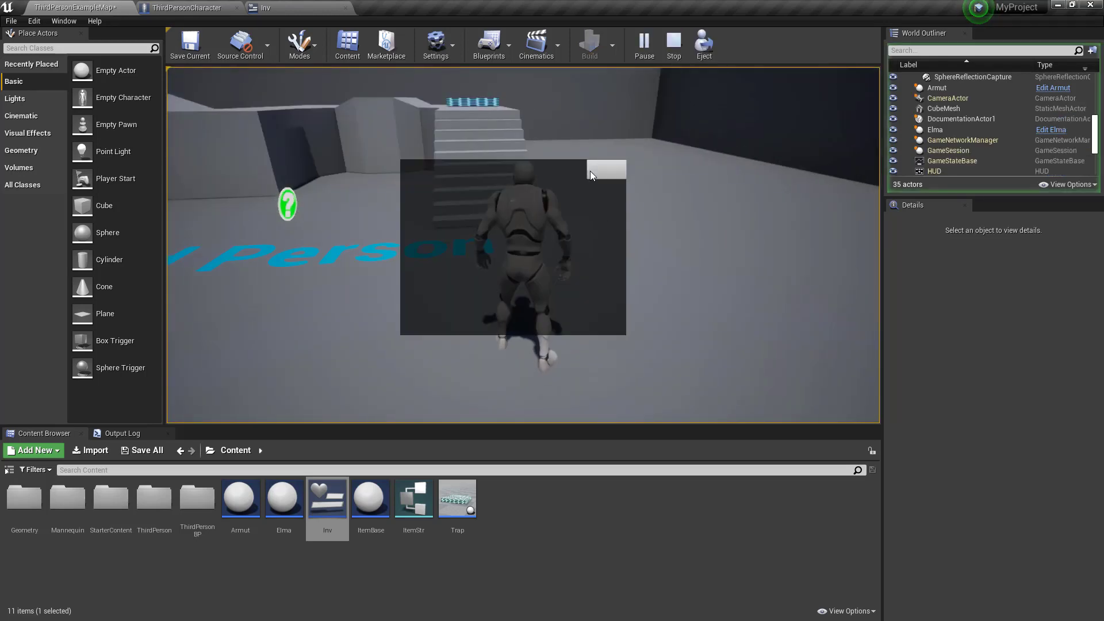
pyautogui.click(602, 170)
pyautogui.press('i')
pyautogui.click(603, 170)
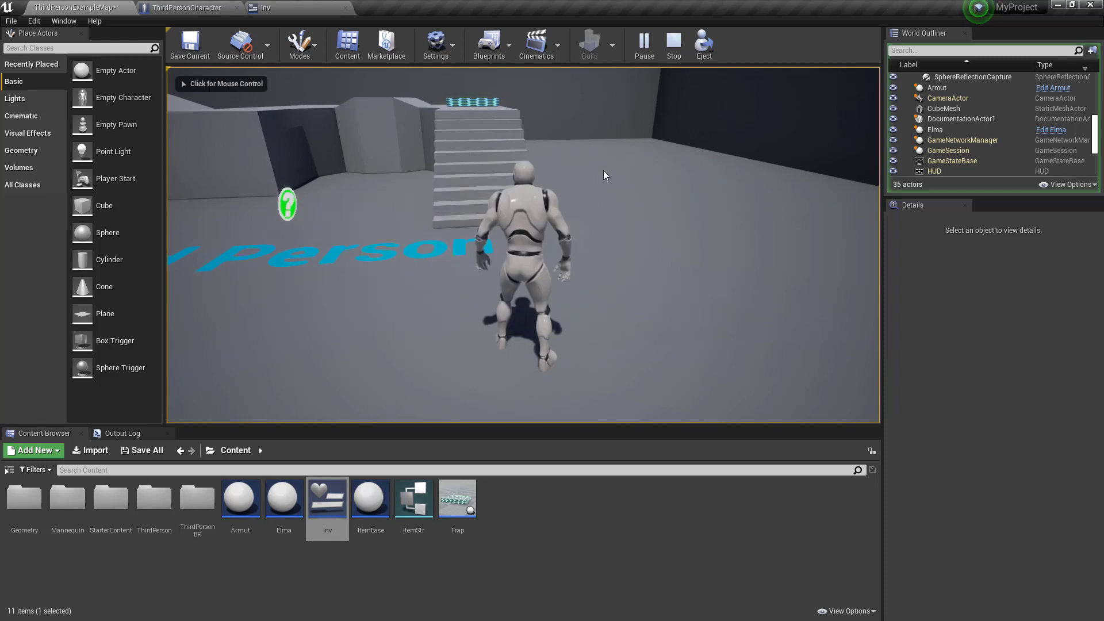
pyautogui.press('i')
pyautogui.click(603, 170)
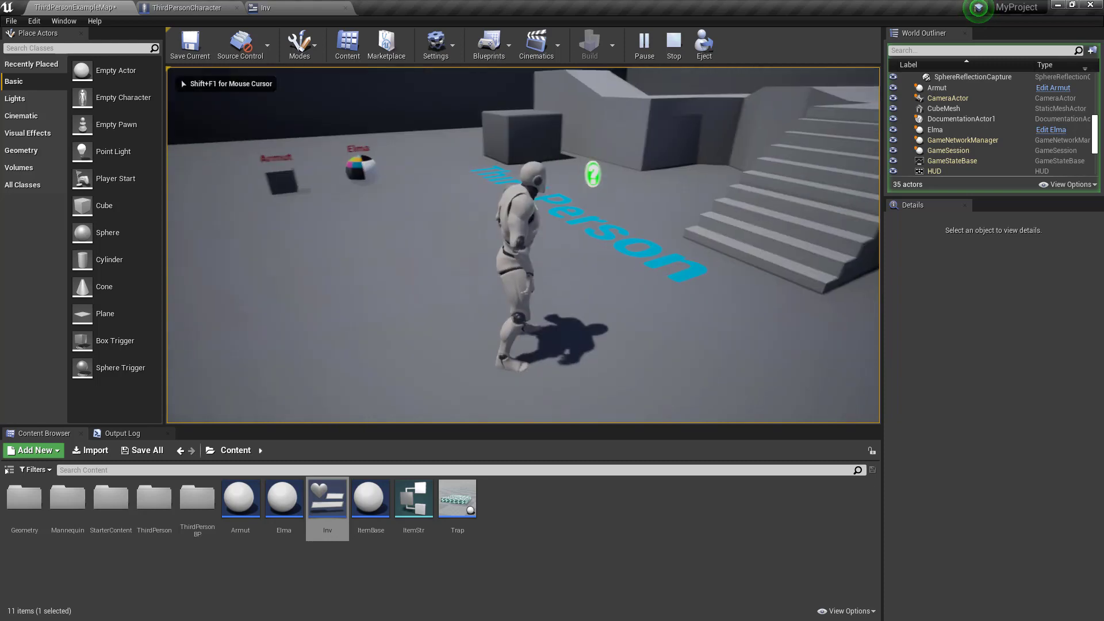
pyautogui.click(187, 7)
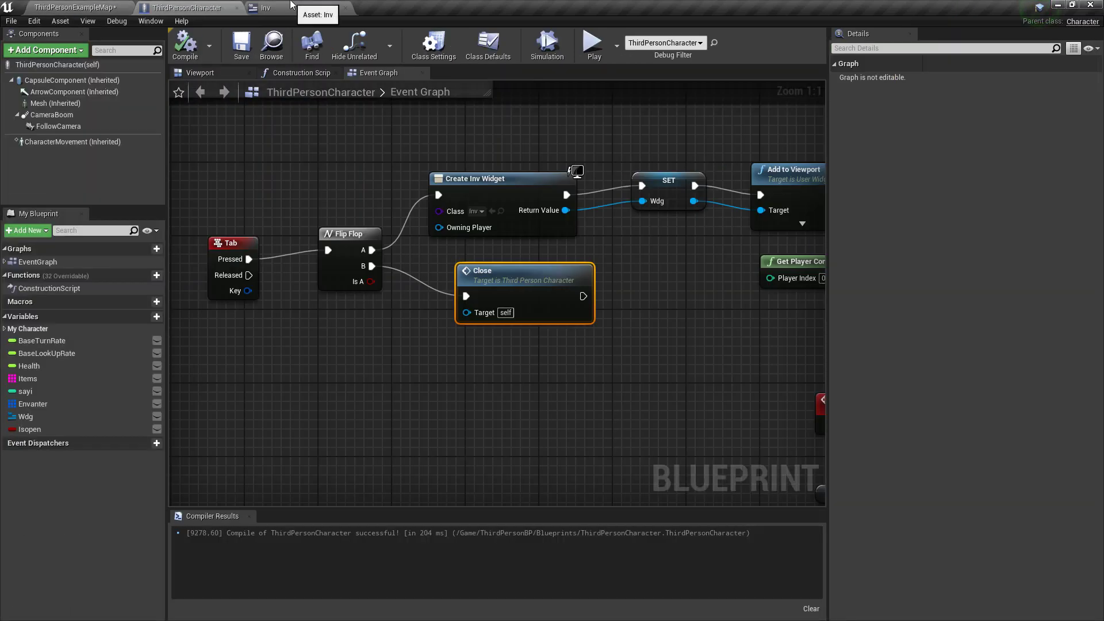
# Step: Delete the Flip Flop node after Tab Pressed
pyautogui.scroll(-4, 445, 281)
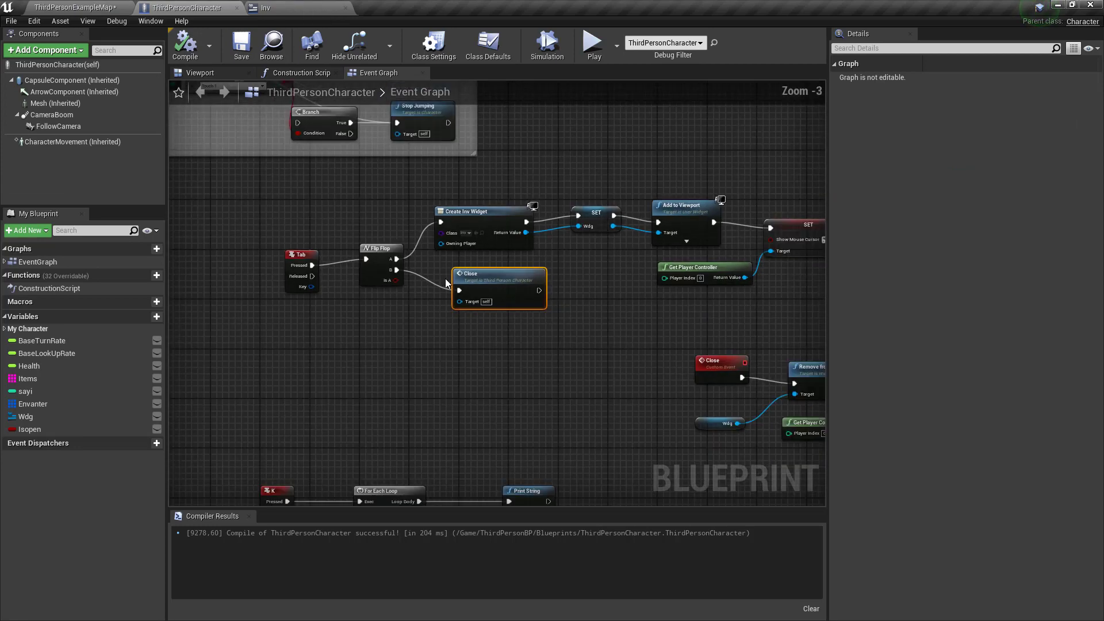
pyautogui.scroll(4, 369, 278)
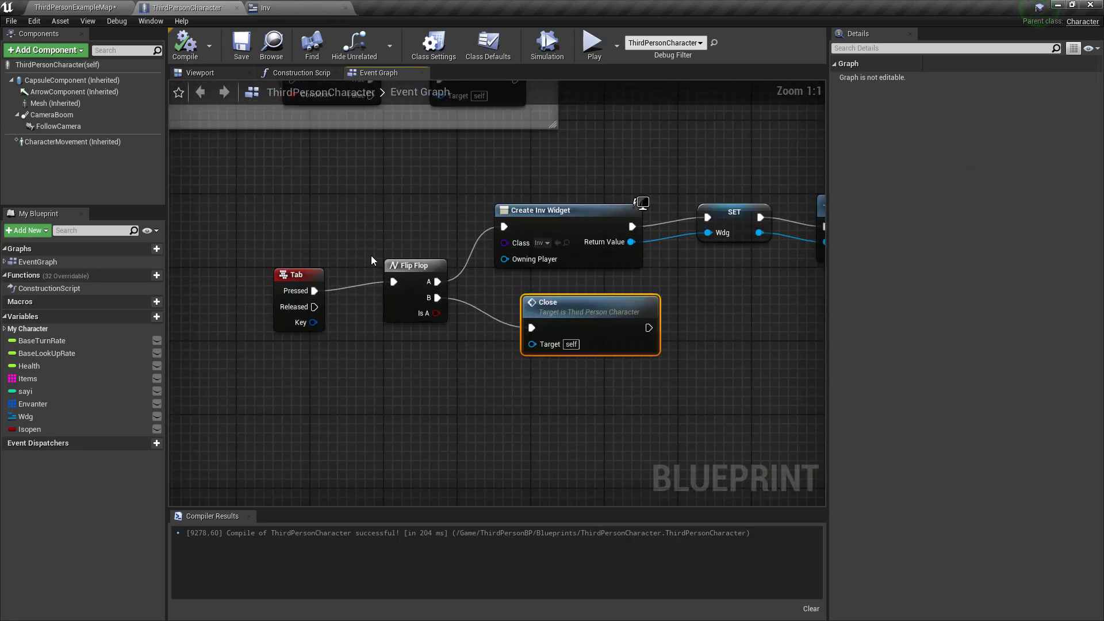
pyautogui.moveTo(358, 241); pyautogui.dragTo(440, 350)
pyautogui.press('Delete')
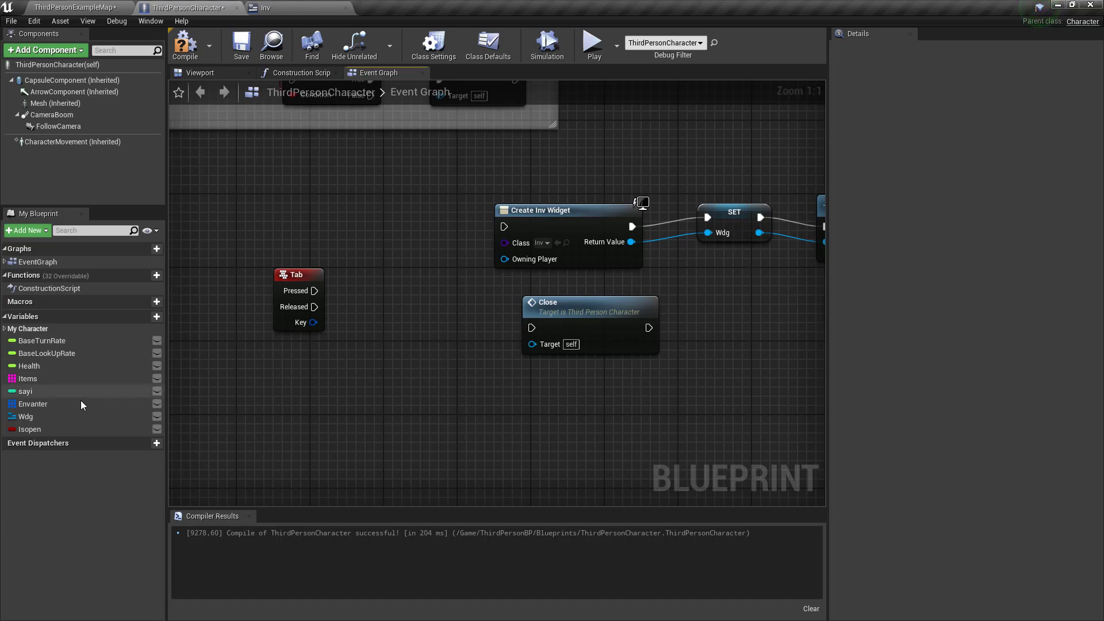
# Step: Wire Tab Pressed through an Isopen Branch into Create Inv Widget, then compile and save
pyautogui.moveTo(57, 429); pyautogui.dragTo(343, 233)
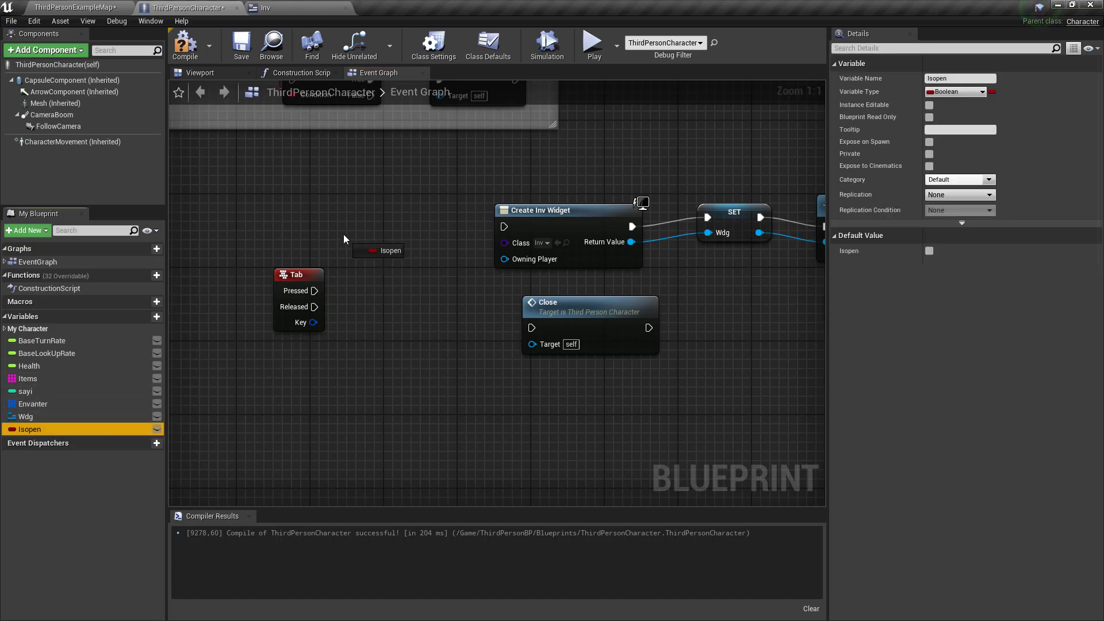
pyautogui.moveTo(400, 249)
pyautogui.mouseDown()
pyautogui.moveTo(434, 237)
pyautogui.moveTo(402, 311)
pyautogui.mouseUp()
pyautogui.write('bran')
pyautogui.click(488, 291)
pyautogui.moveTo(314, 290)
pyautogui.mouseDown()
pyautogui.moveTo(347, 296)
pyautogui.moveTo(384, 327)
pyautogui.mouseUp()
pyautogui.moveTo(462, 327); pyautogui.dragTo(504, 227)
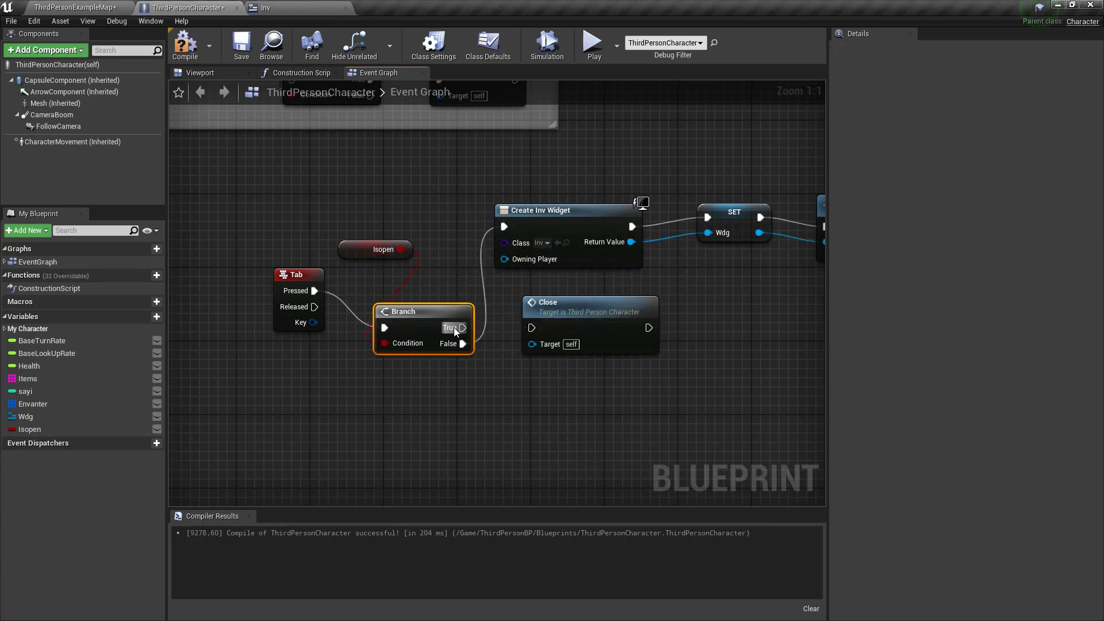
pyautogui.click(185, 45)
pyautogui.click(241, 45)
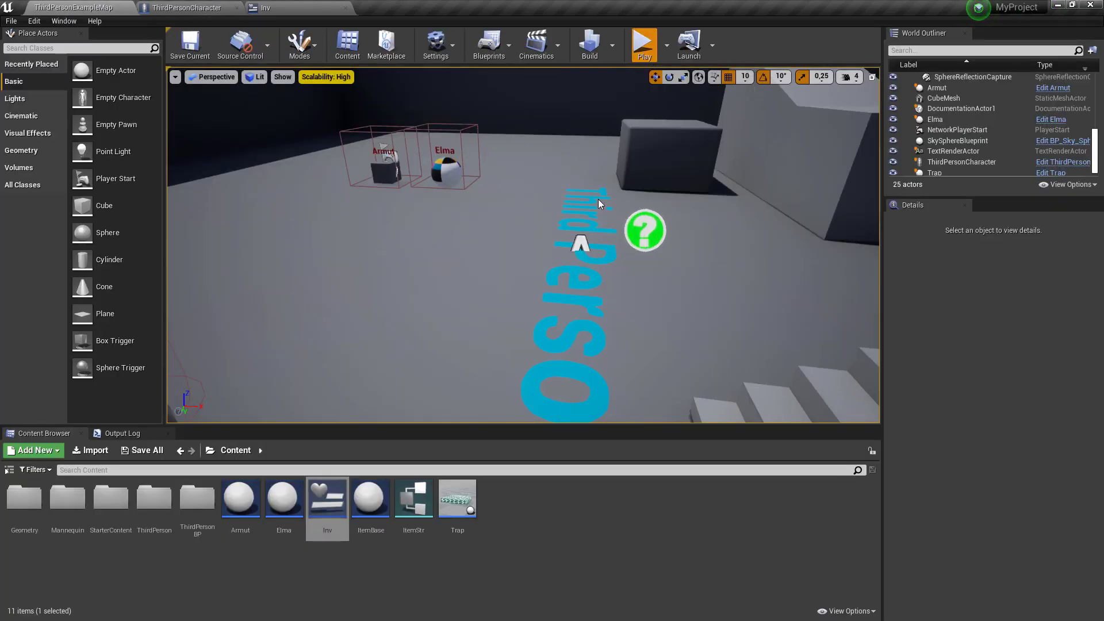
# Step: Play, toggle the inventory three times with Tab, run up the stairs, then stop and return to the character graph
pyautogui.hotkey('alt', 'p')
pyautogui.press('Tab')
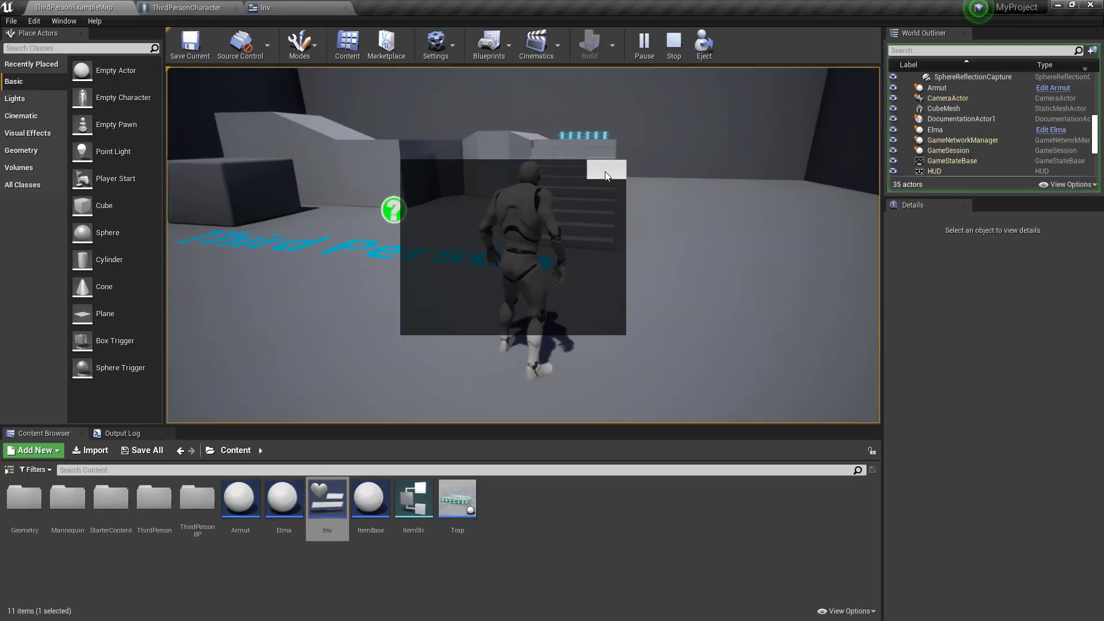
pyautogui.press('Tab')
pyautogui.press('Tab')
pyautogui.press('Tab')
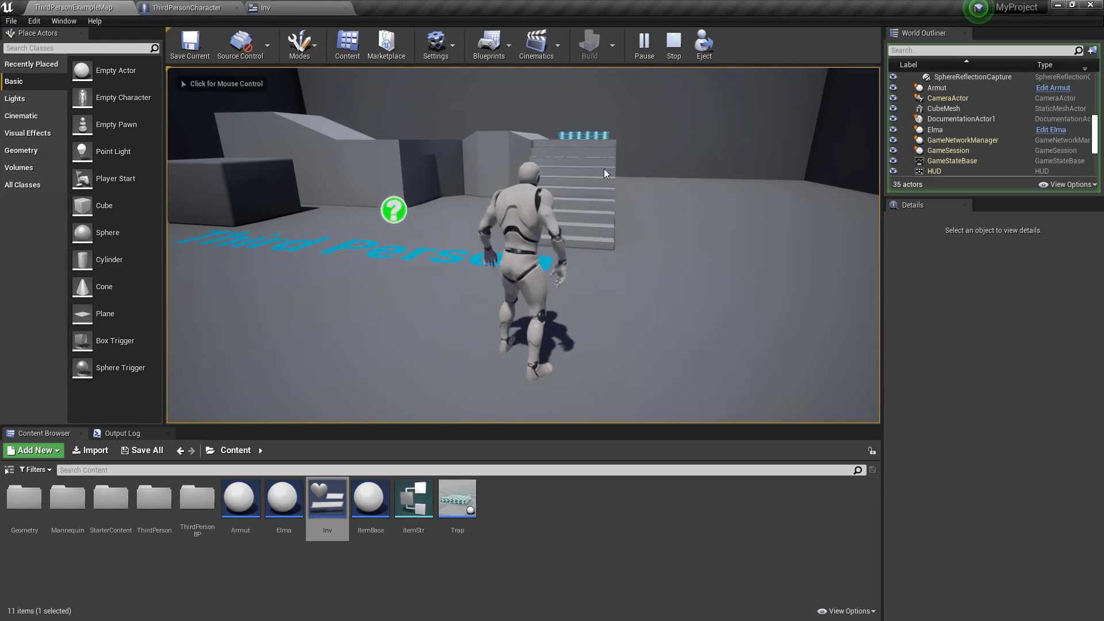
pyautogui.press('Tab')
pyautogui.press('Tab')
pyautogui.press('Tab')
pyautogui.press('Tab')
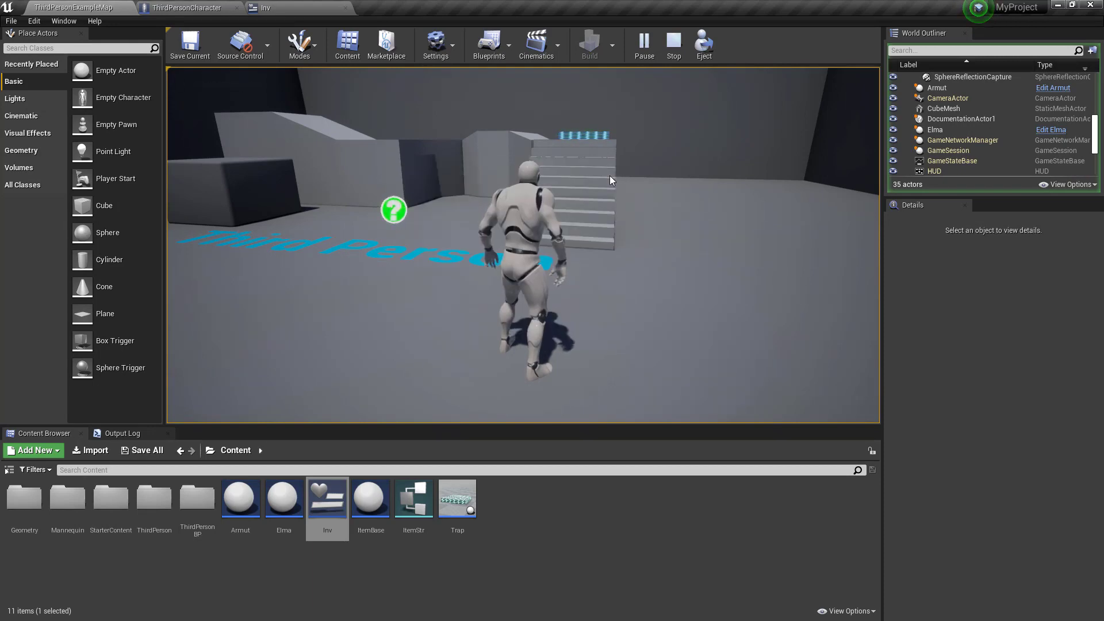
pyautogui.click(610, 175)
pyautogui.press('w')
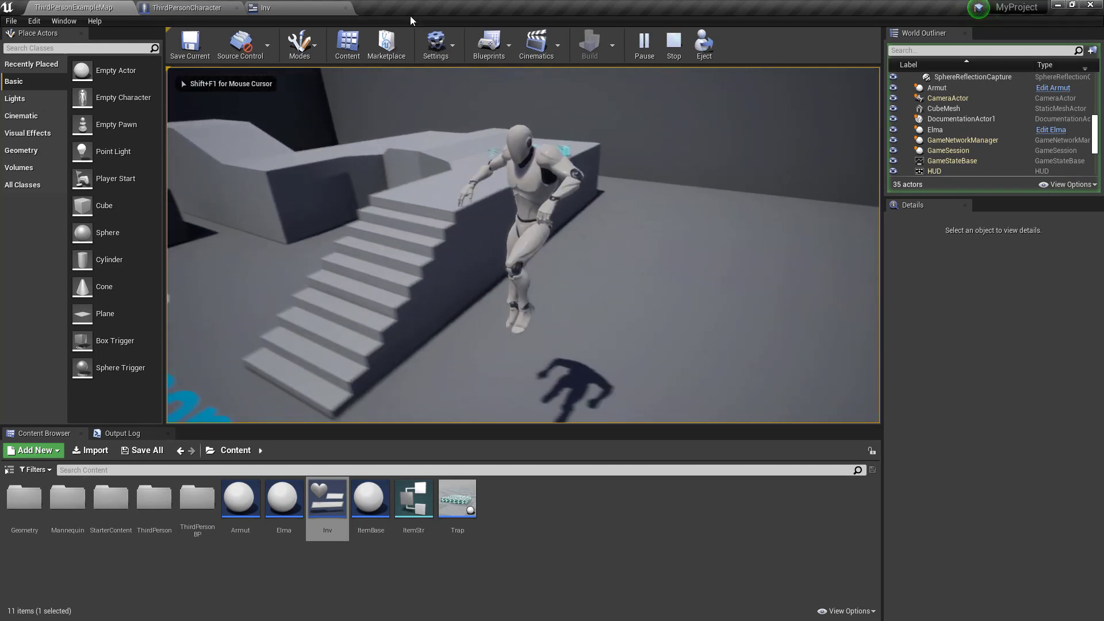
pyautogui.press('Escape')
pyautogui.click(187, 8)
pyautogui.scroll(-10, 422, 225)
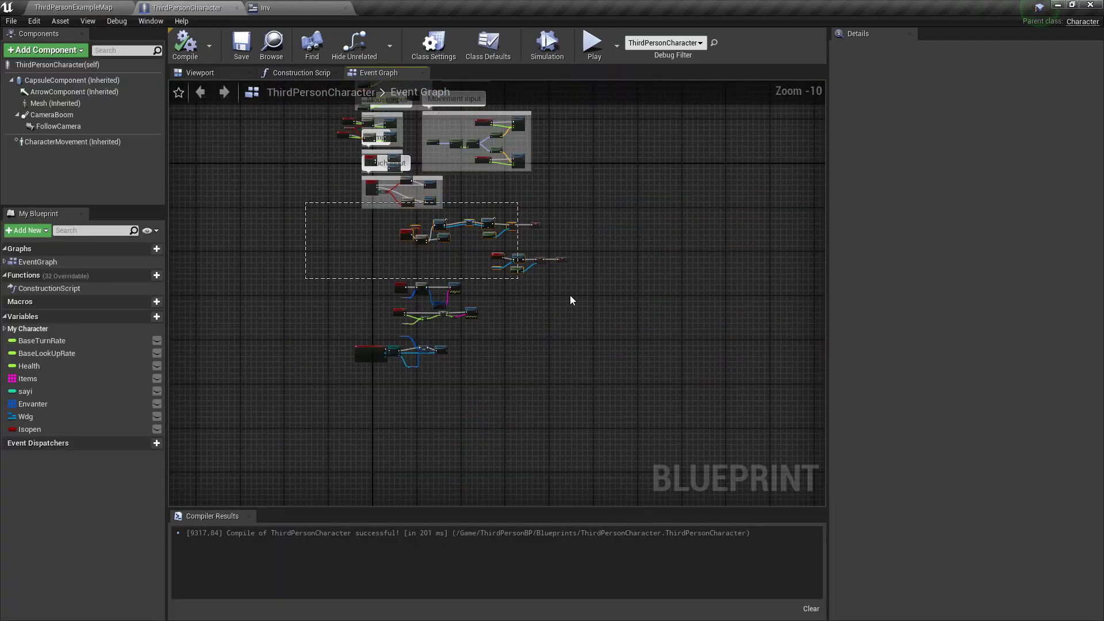
# Step: Show the Inv widget's Event Graph with the On Clicked cast and Close call, nothing selected
pyautogui.scroll(1, 570, 295)
pyautogui.scroll(1, 571, 295)
pyautogui.scroll(2, 508, 261)
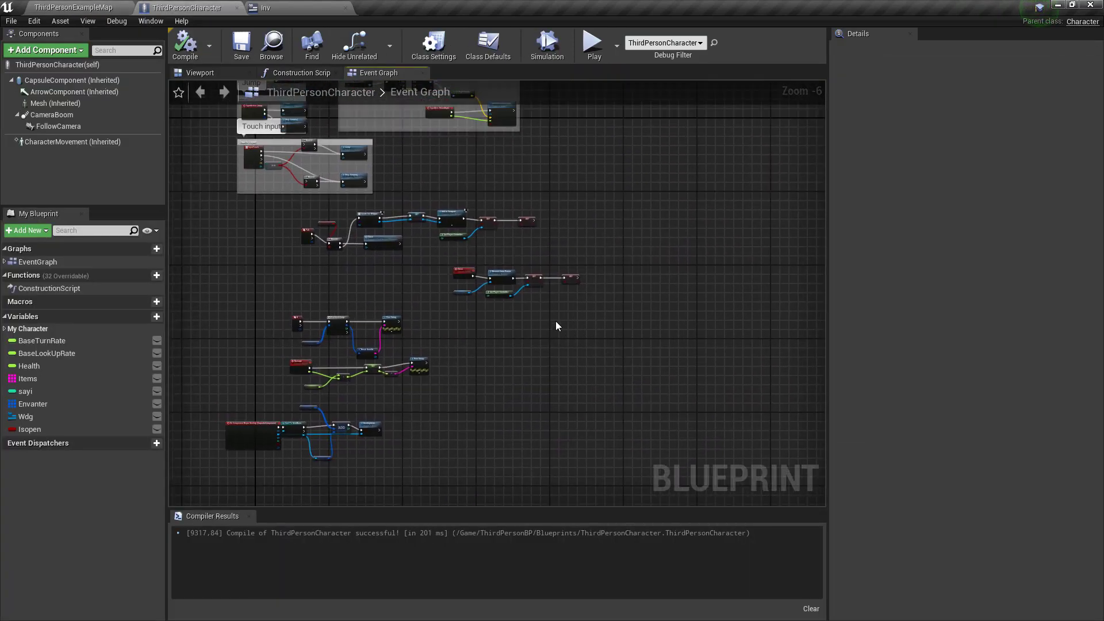
pyautogui.click(265, 8)
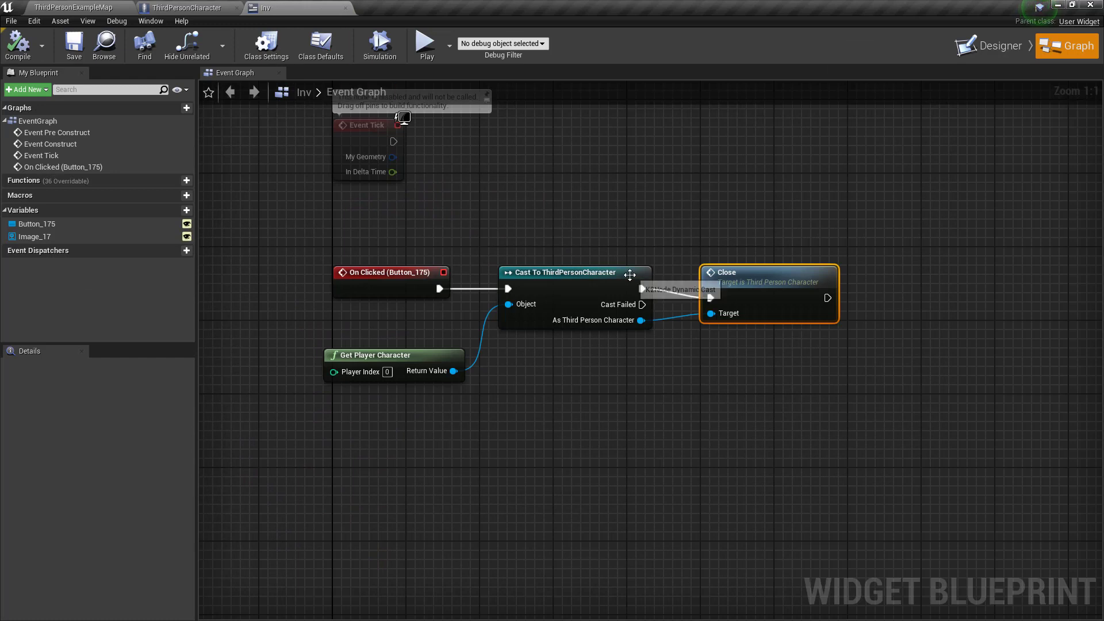
pyautogui.click(686, 369)
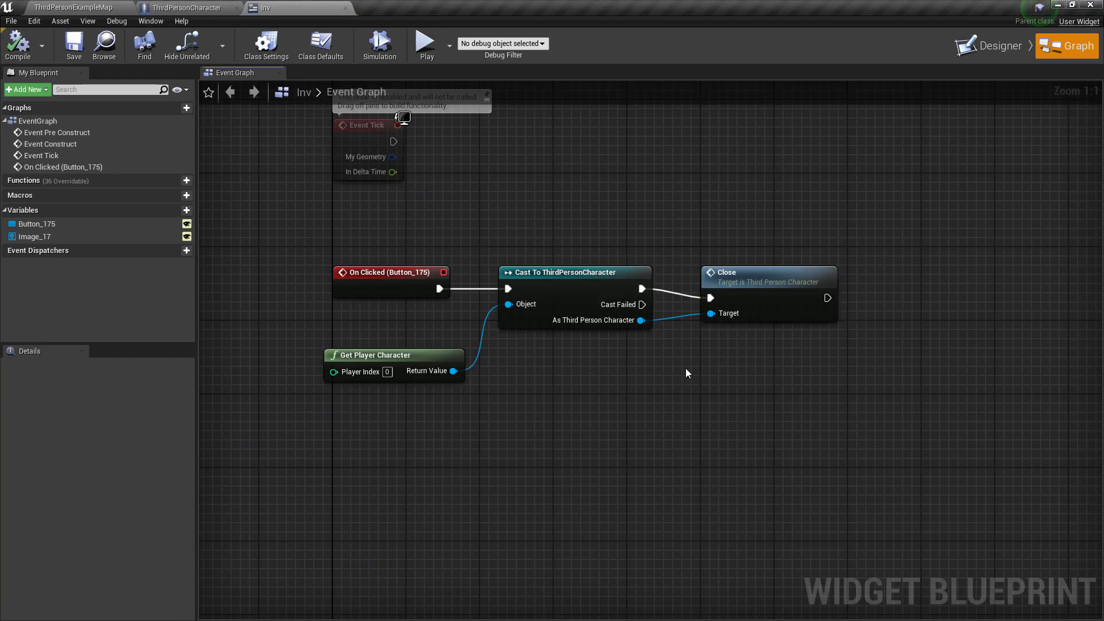